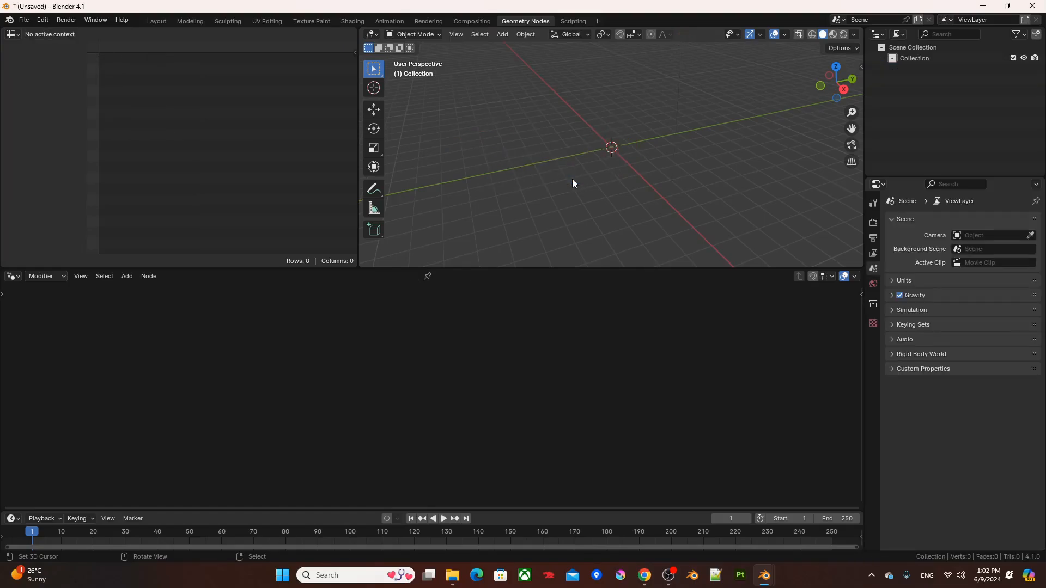
Add a plane mesh at the world origin and view it from the top.
key("shift+a")
mouse_move(530, 192)
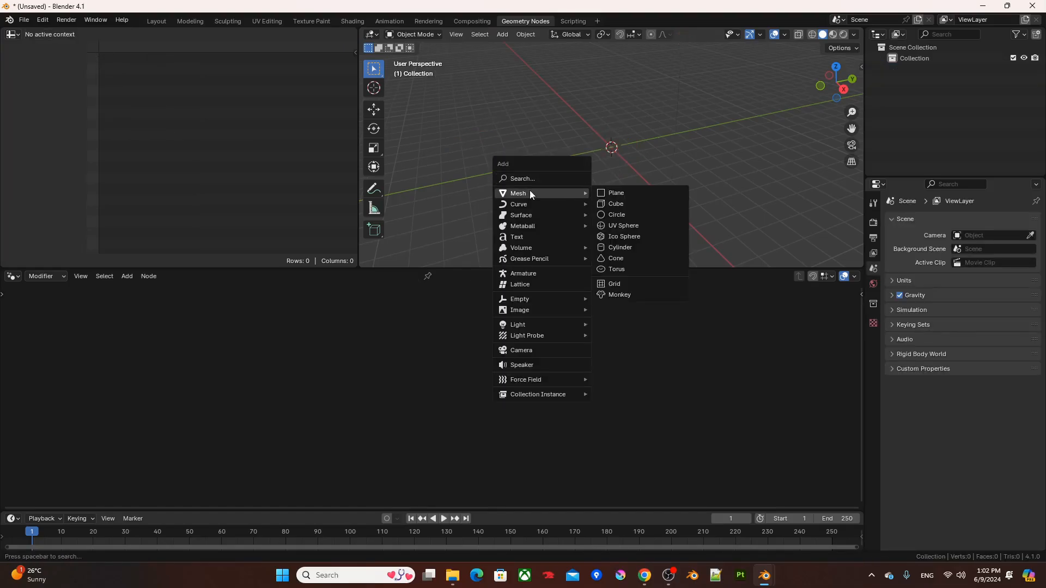
left_click(636, 191)
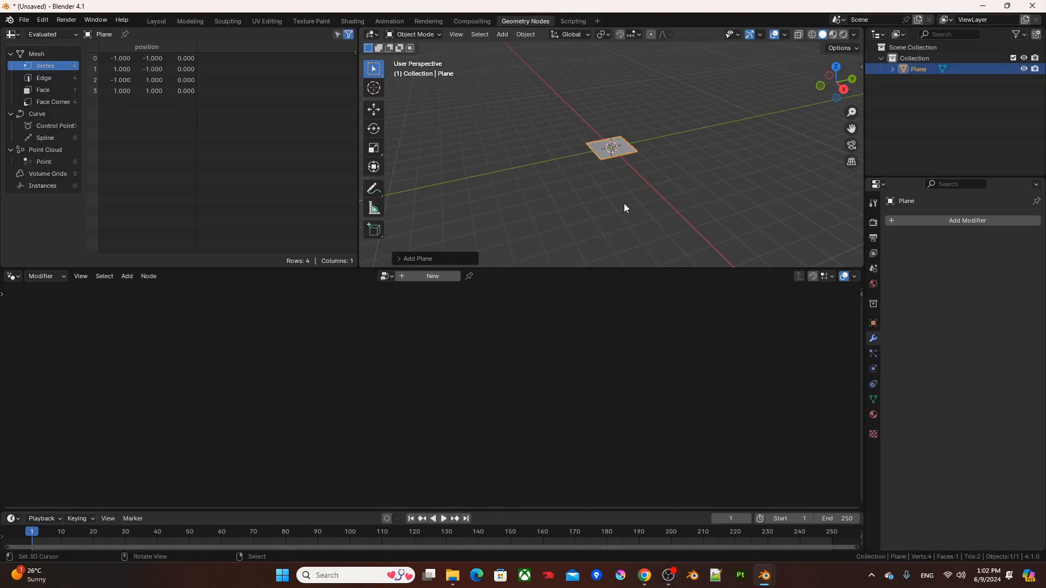
key("KP_7")
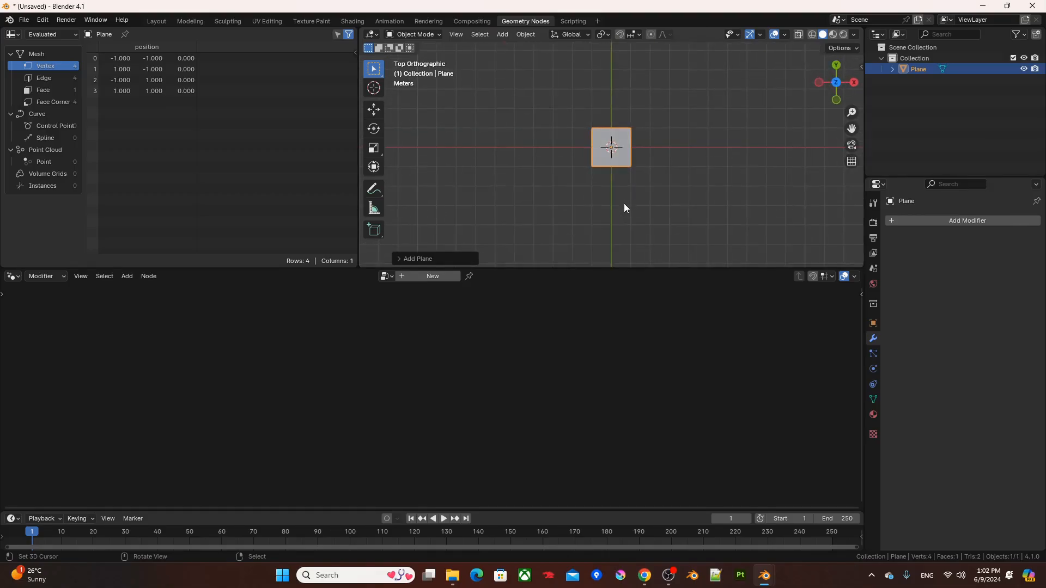
scroll(658, 189, "up", 5)
scroll(614, 239, "up", 1)
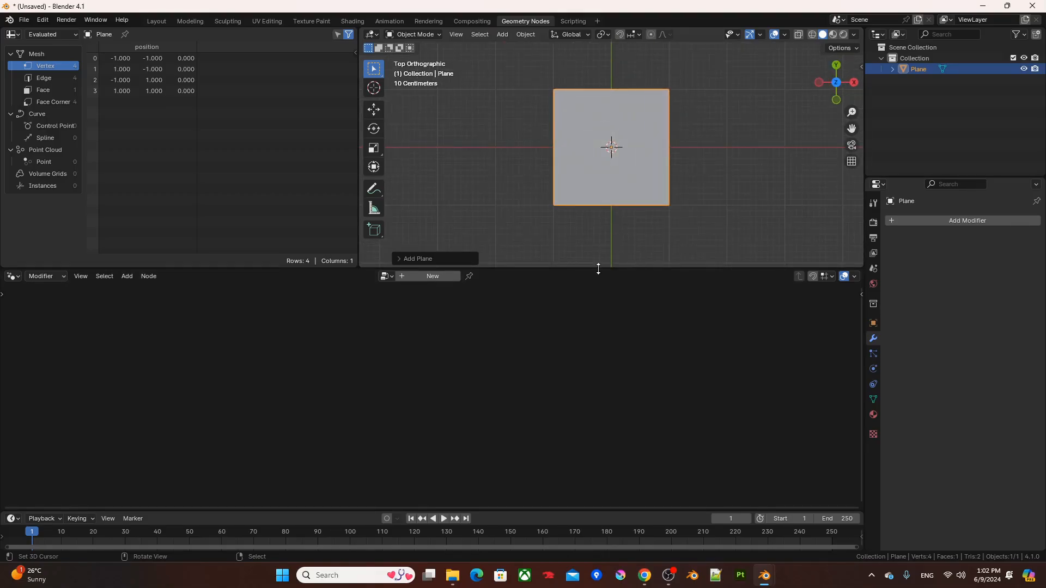
Enlarge the node editor, create a new geometry node tree on the plane, and delete its Group Input node.
left_click_drag(598, 268, 604, 214)
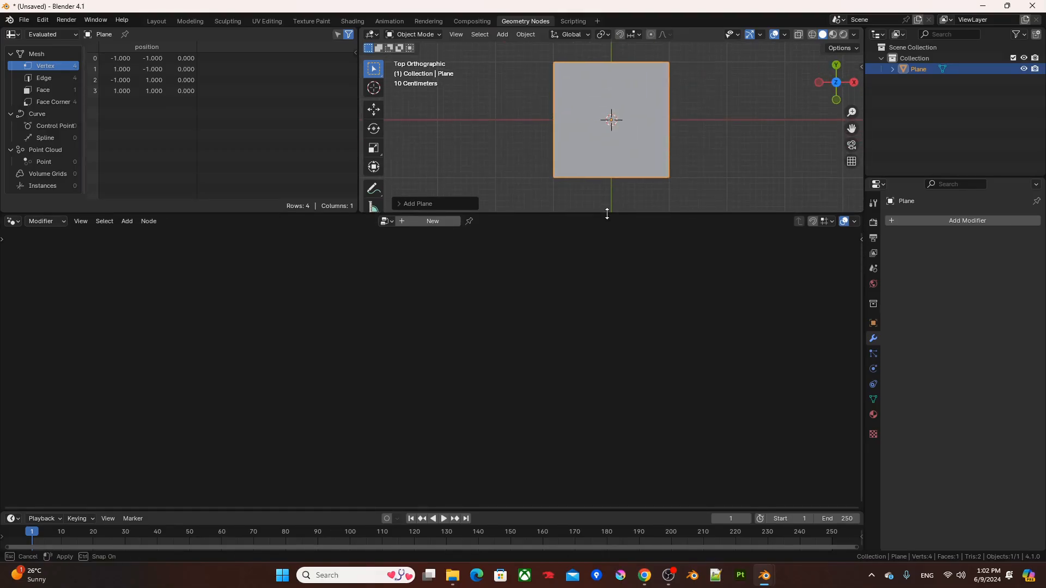
left_click(425, 221)
left_click_drag(188, 325, 345, 413)
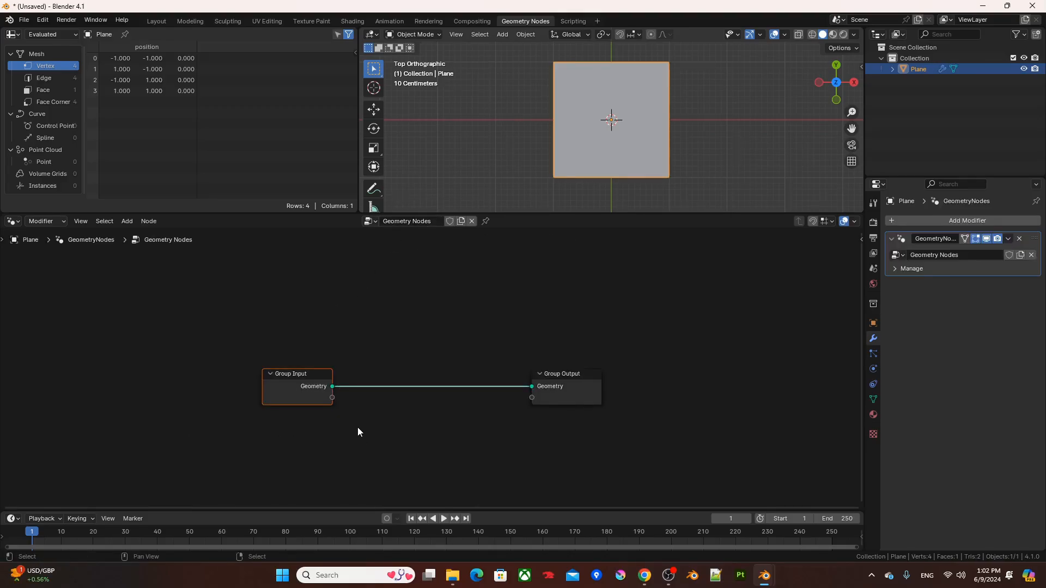
key("x")
Add a String node level with the Group Output node and set its text to "A".
key("F3")
type("strin")
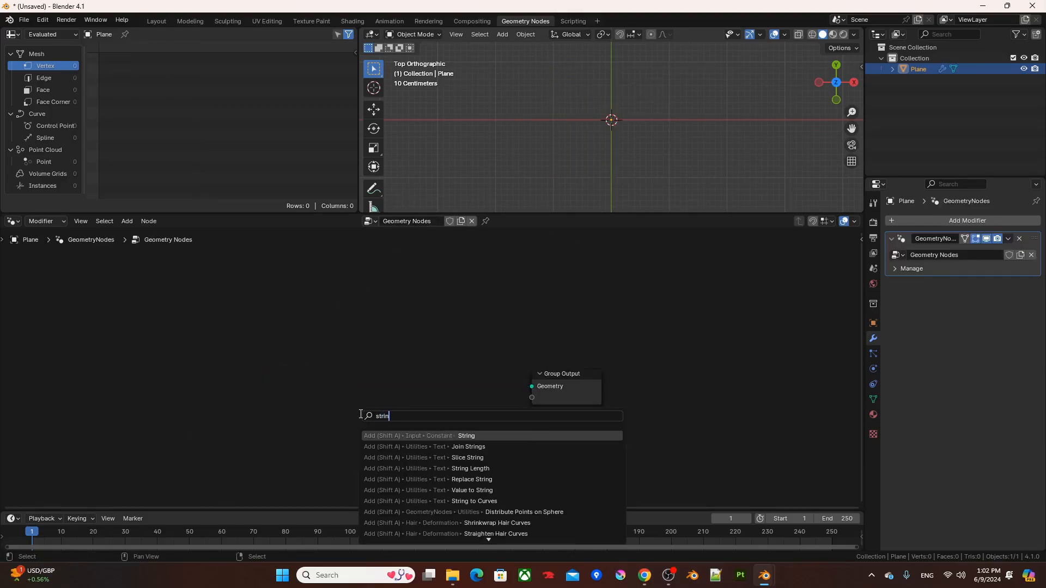
key("Return")
left_click(270, 373)
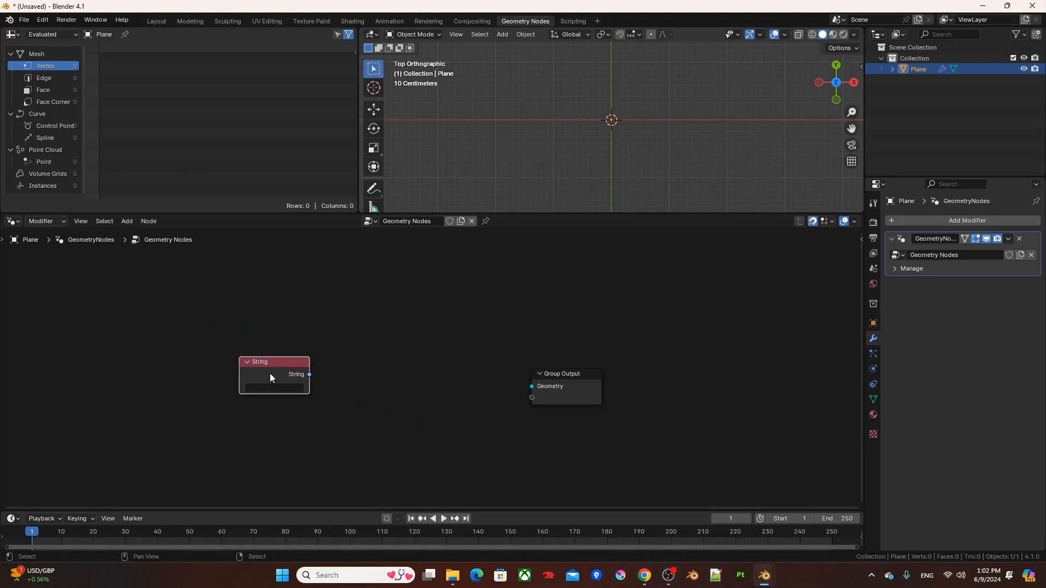
mouse_move(267, 365)
left_mouse_down()
mouse_move(263, 400)
mouse_move(278, 377)
left_mouse_up()
left_click(273, 402)
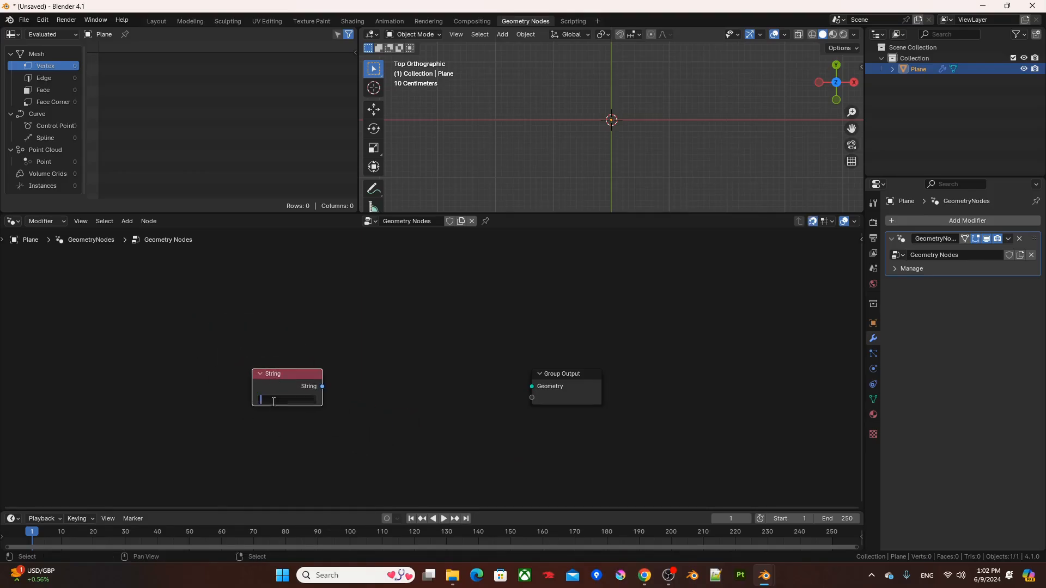
type("A")
key("Return")
Add a String to Curves node fed by the String node and link its Curve Instances to the Group Output geometry.
left_click_drag(322, 387, 376, 384)
type("str")
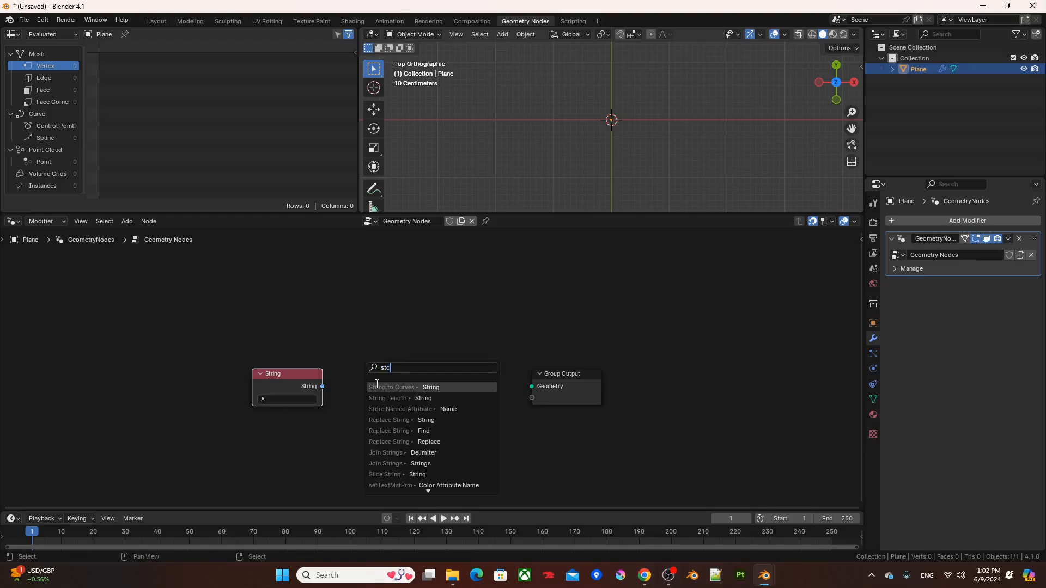
key("Return")
left_click(341, 392)
left_click(375, 391, "alt+shift")
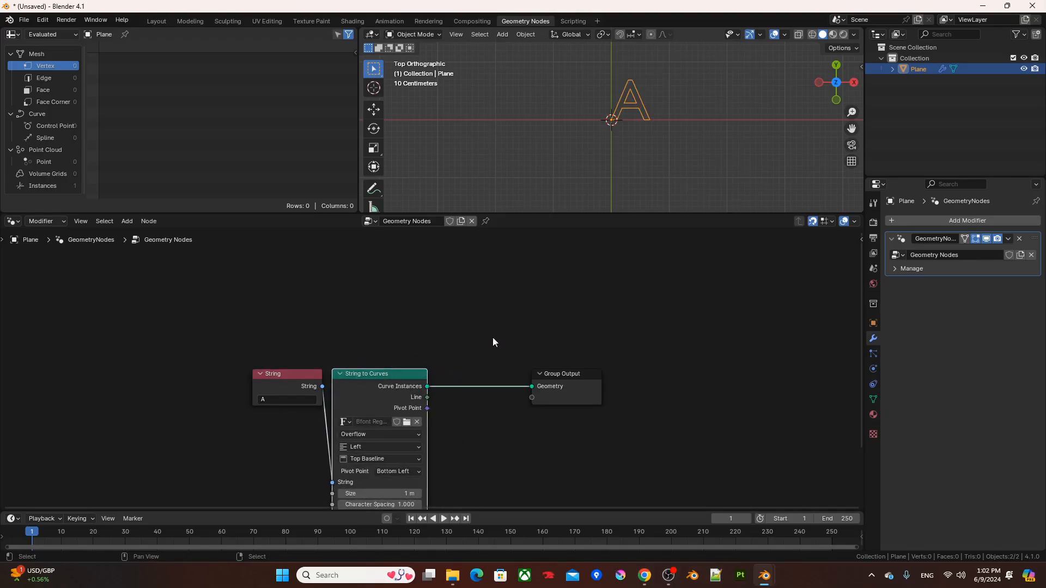
Annotate the letter A with a centre mark and a curved rotation arrow in the maximized 3D viewport, and remove the annotation.
scroll(677, 116, "up", 4)
middle_click_drag(680, 125, 656, 150, "shift")
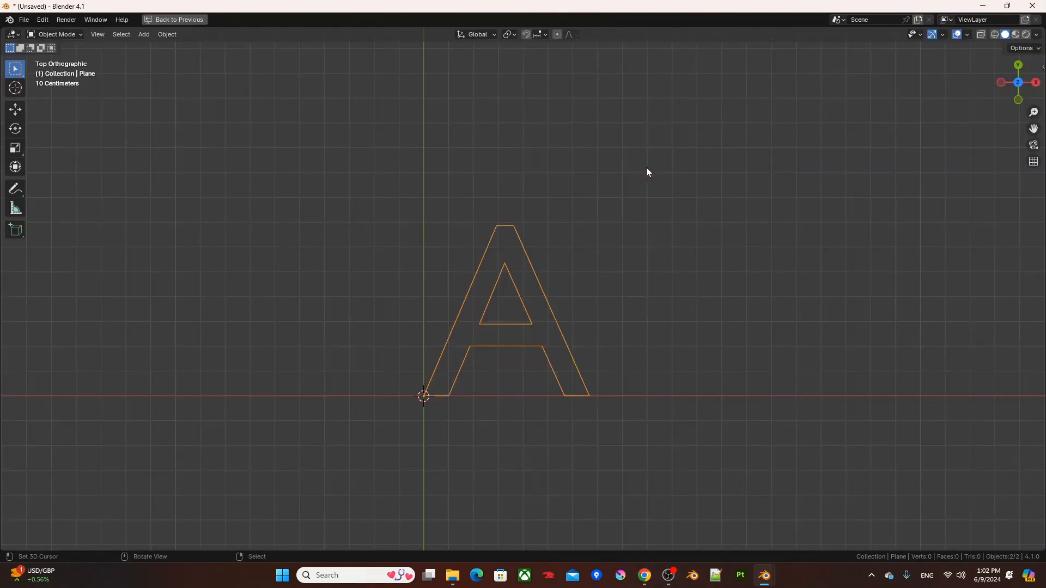
key("ctrl+space")
middle_click_drag(587, 235, 615, 215, "shift")
scroll(648, 212, "up", 3)
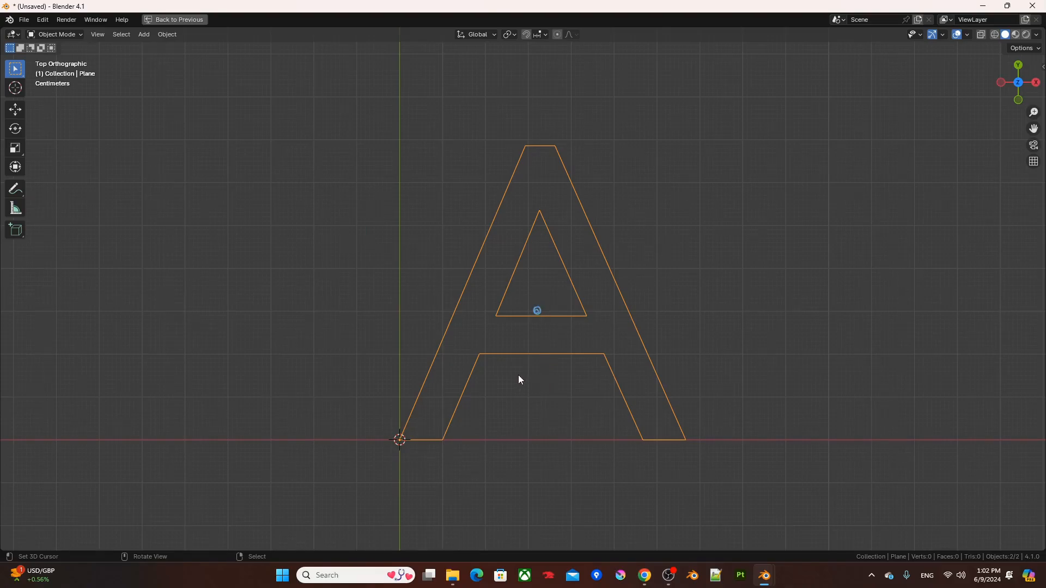
mouse_move(507, 364)
left_mouse_down()
mouse_move(537, 375)
mouse_move(594, 355)
mouse_move(626, 301)
mouse_move(596, 250)
mouse_move(507, 250)
mouse_move(490, 262)
mouse_move(504, 269)
left_mouse_up()
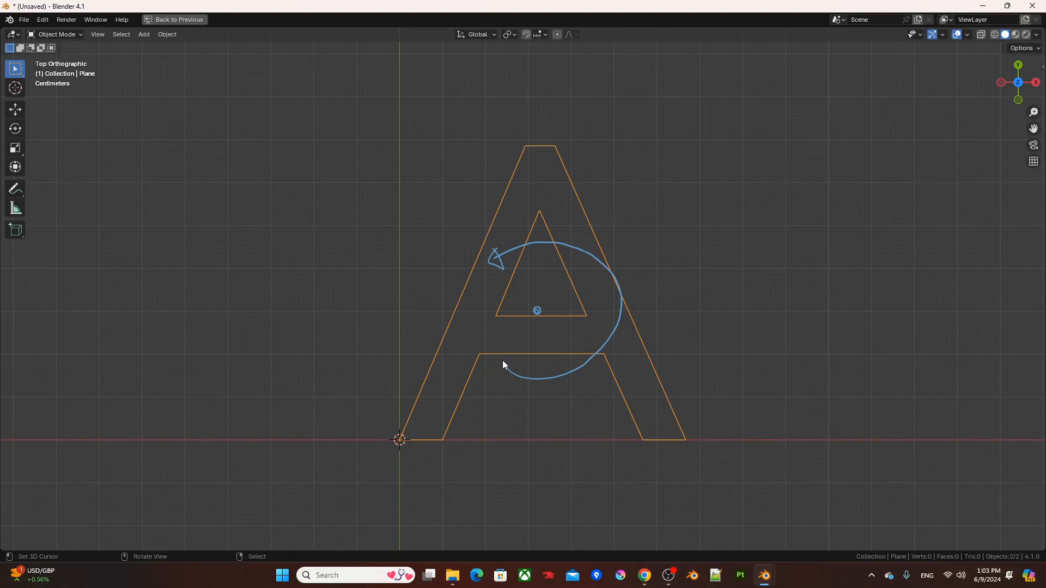
key("q")
left_click(488, 372)
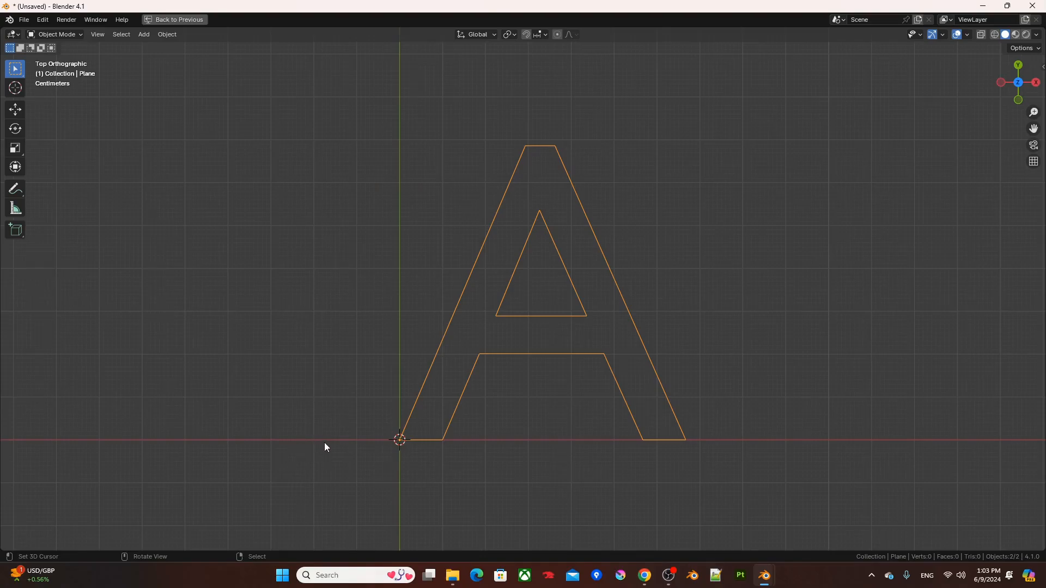
Annotate a ground line, circles on the letter's base corners, a rolling direction arrow and an arc over the origin corner.
left_click_drag(325, 440, 727, 444)
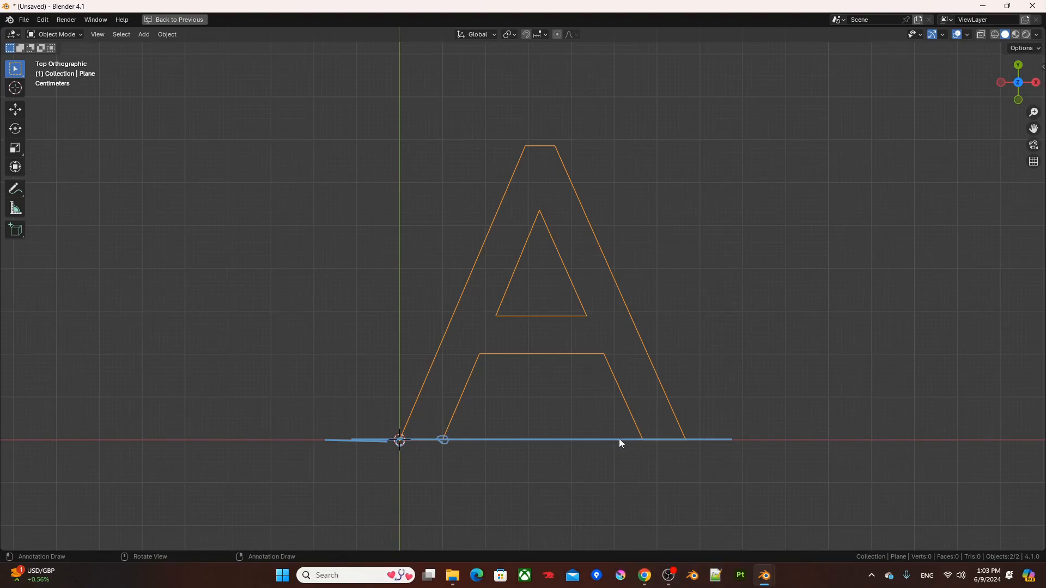
left_click_drag(637, 440, 696, 433)
mouse_move(632, 92)
left_mouse_down()
mouse_move(435, 82)
mouse_move(469, 66)
left_mouse_up()
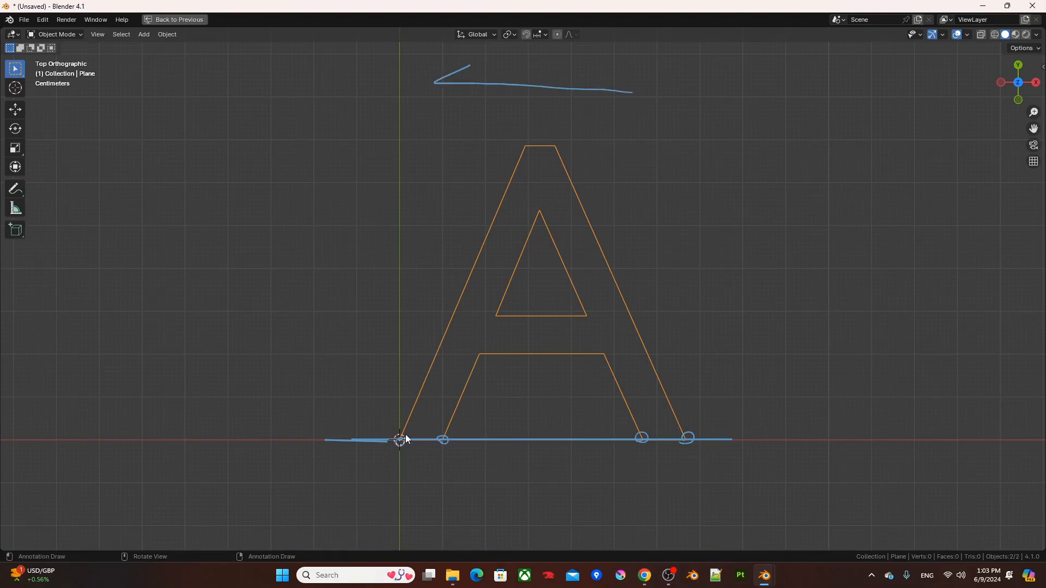
left_click_drag(394, 442, 403, 443)
mouse_move(468, 434)
left_mouse_down()
mouse_move(473, 360)
mouse_move(368, 331)
mouse_move(334, 419)
mouse_move(341, 410)
left_mouse_up()
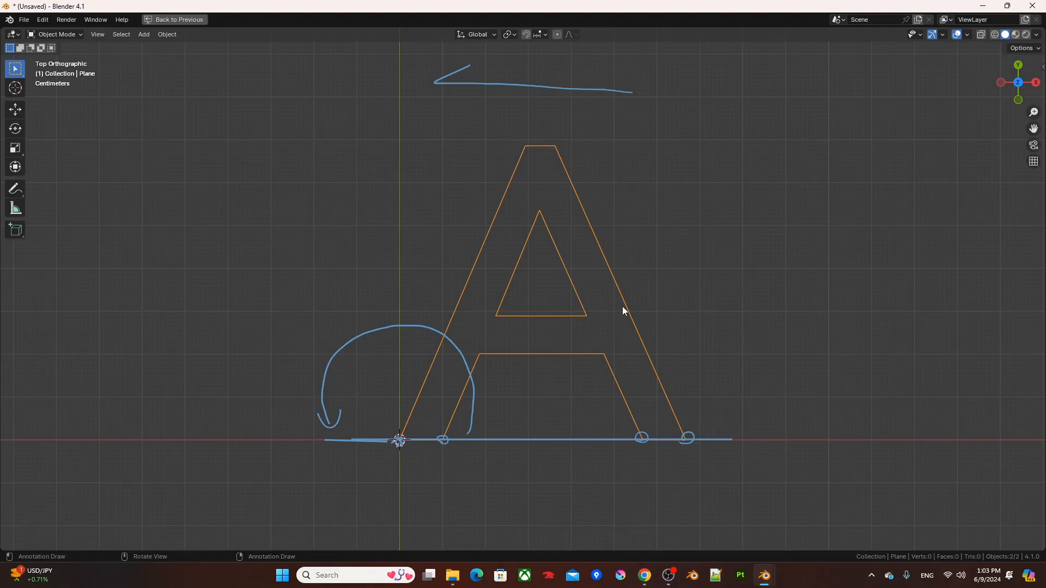
Rotate the letter A counterclockwise about its origin until its long outer edge lies along the X axis.
key("r")
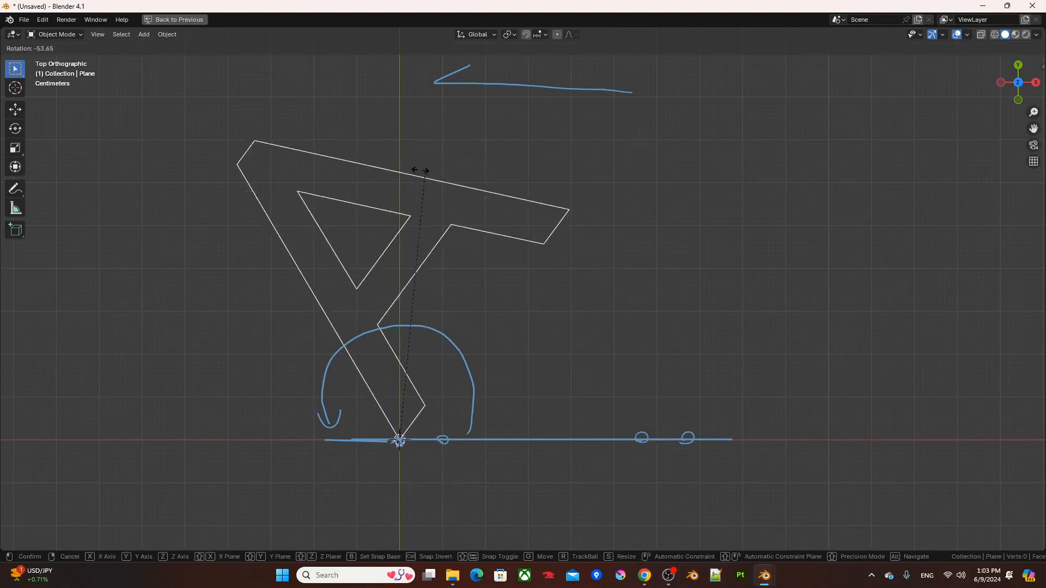
left_click(136, 250)
middle_click_drag(117, 309, 389, 301, "shift")
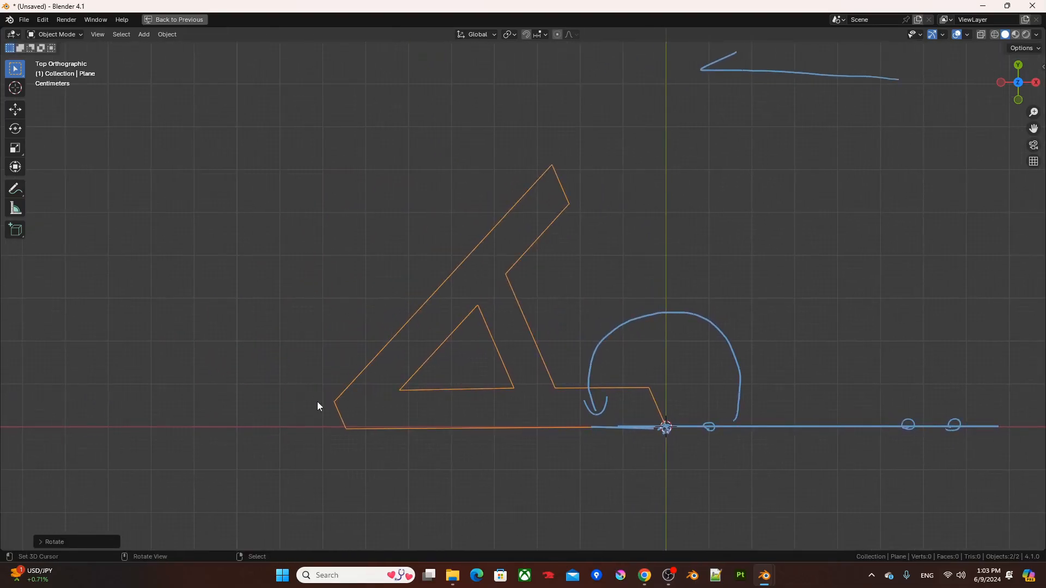
Annotate the next pivot corner on the ground line with a circle and a rotation arc, and remove the annotation layer.
key("d")
mouse_move(345, 428)
left_mouse_down()
mouse_move(407, 402)
mouse_move(328, 365)
mouse_move(255, 398)
mouse_move(251, 427)
mouse_move(252, 419)
left_mouse_up()
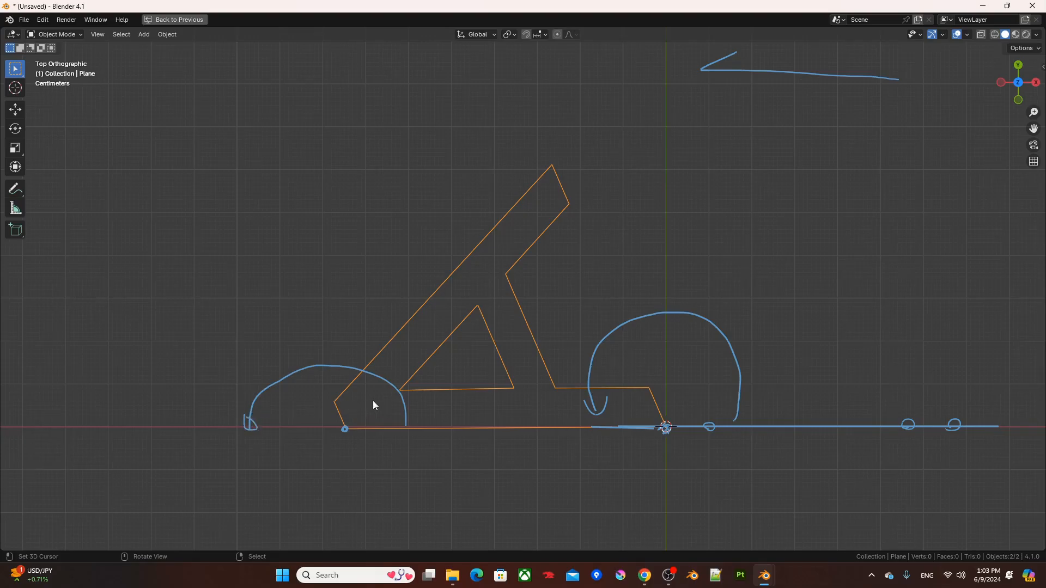
key("x")
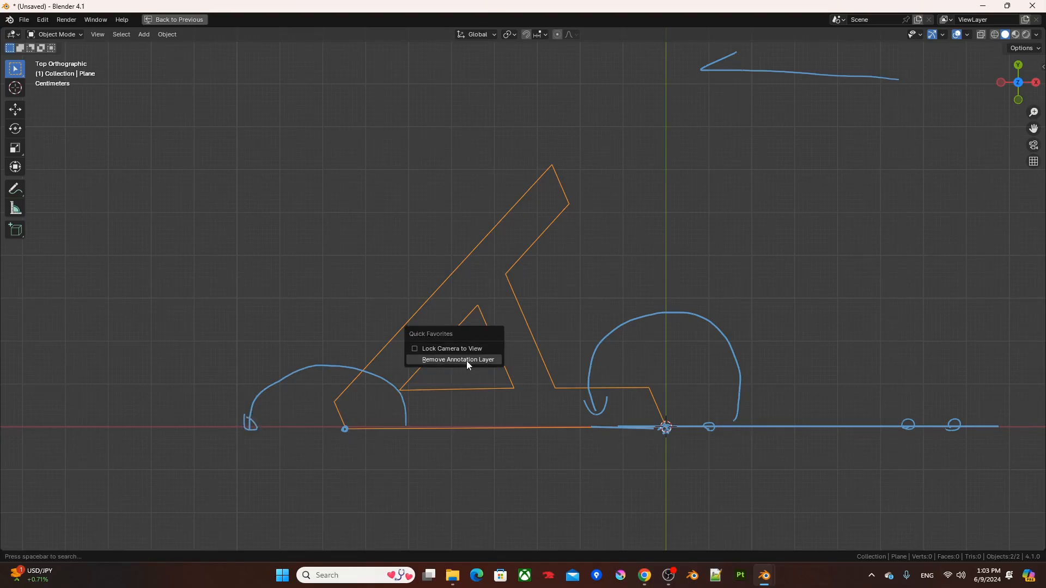
left_click(467, 359)
Clear the letter's rotation and restore the viewport to the Geometry Nodes layout.
key("alt+r")
scroll(694, 269, "down", 3)
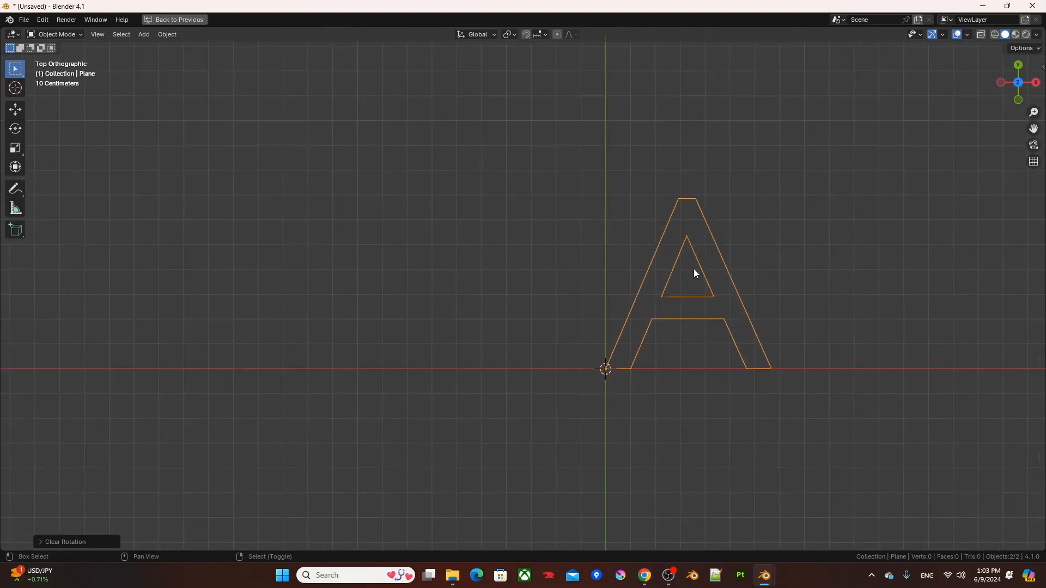
middle_click_drag(694, 269, 553, 277, "shift")
scroll(554, 279, "up", 2)
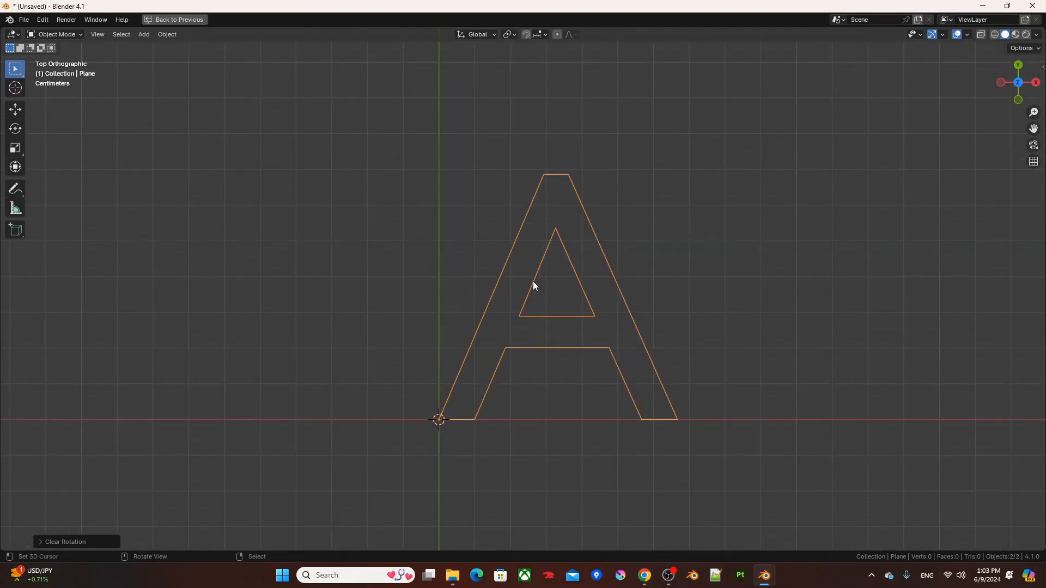
key("ctrl+space")
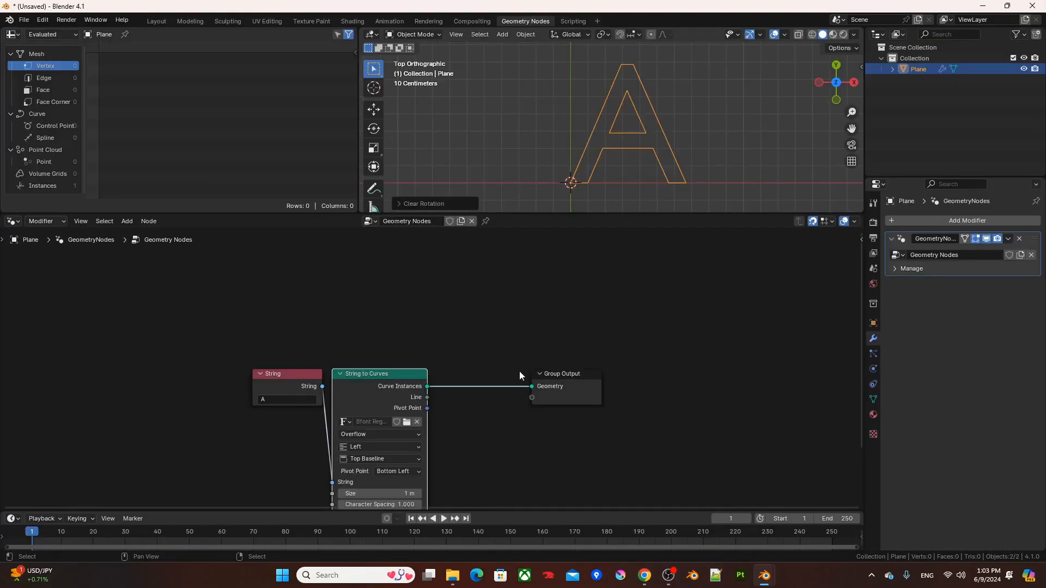
Move the Group Output node horizontally away from String to Curves to make room for more nodes.
left_click(578, 384)
middle_click_drag(511, 409, 328, 367)
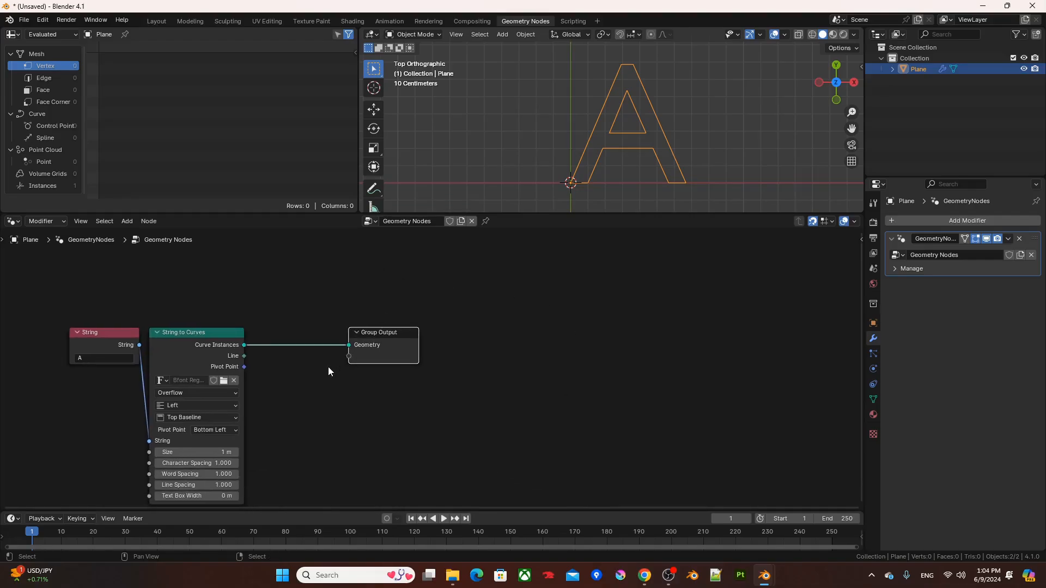
key("g")
key("x")
left_click(717, 329)
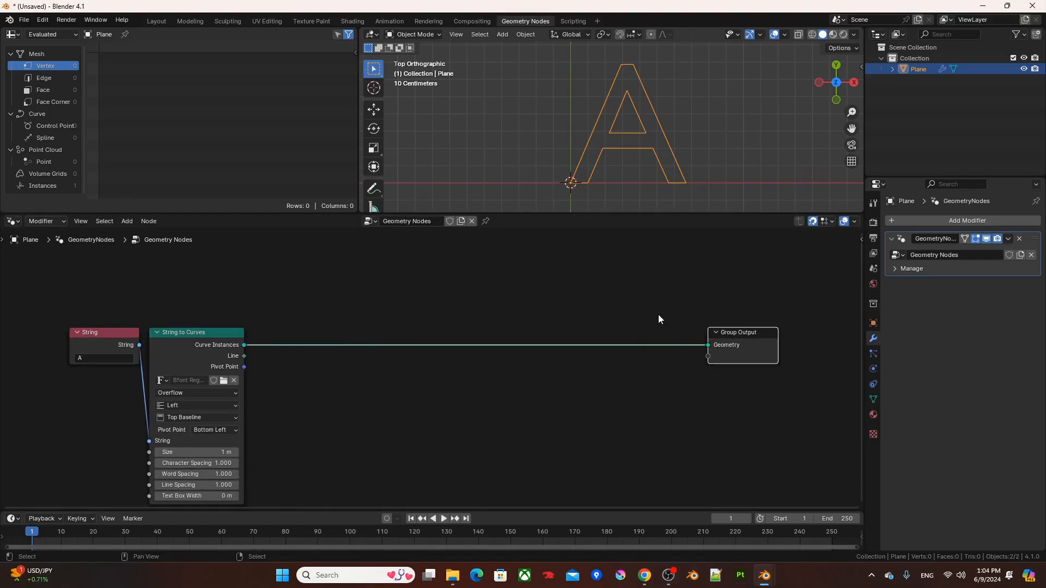
Insert a Fill Curve node between String to Curves and Group Output, and set its mode to N-gons.
left_click(462, 374)
key("F3")
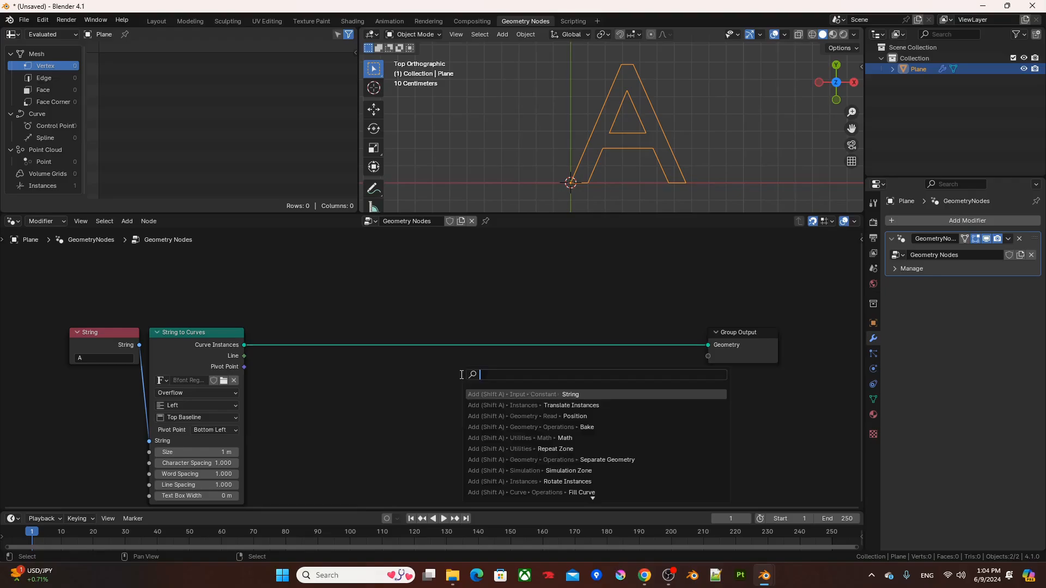
type("fill")
key("Return")
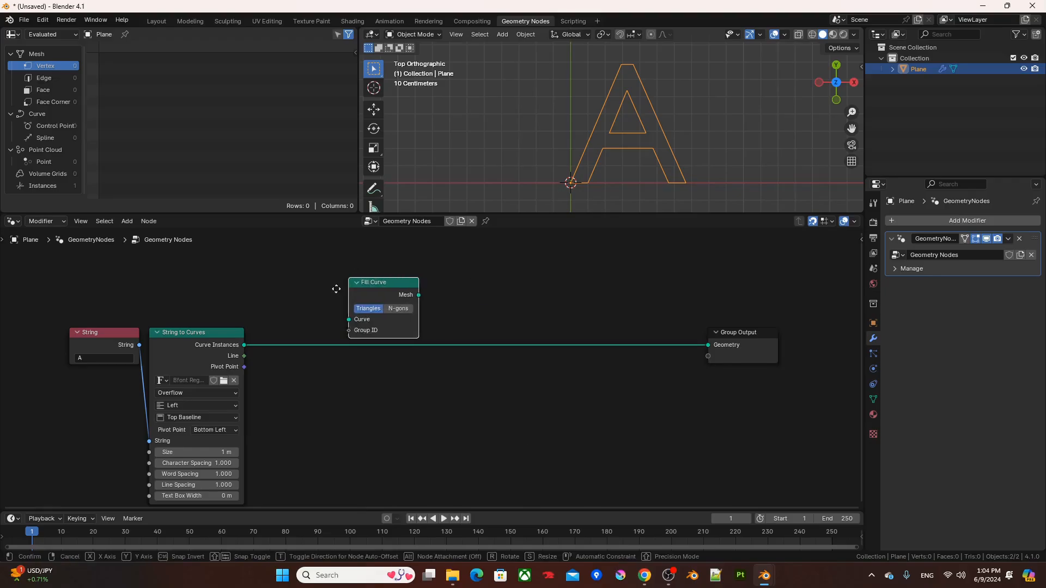
left_click(257, 330)
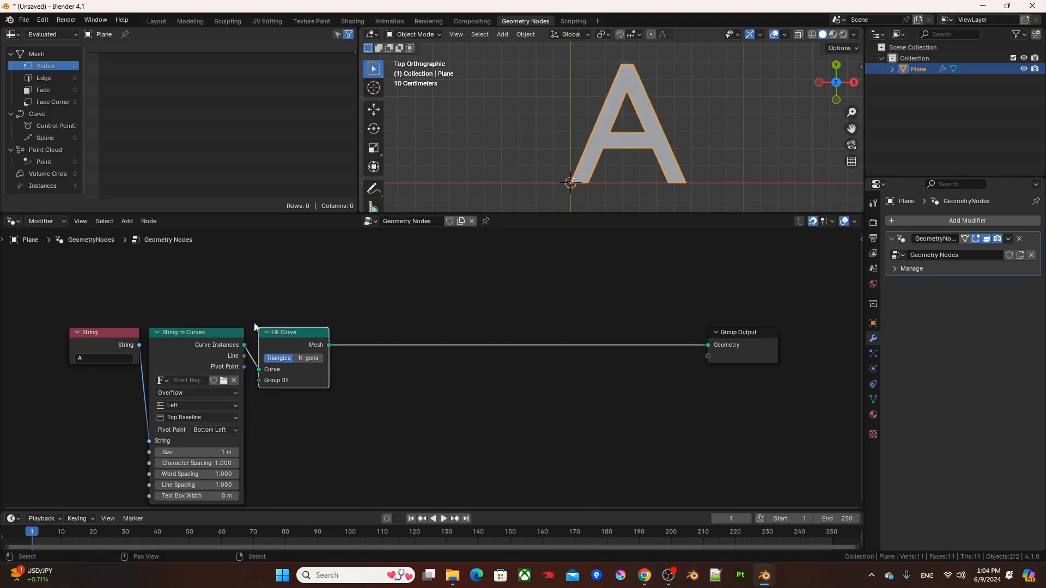
left_click(309, 357)
scroll(339, 373, "up", 1)
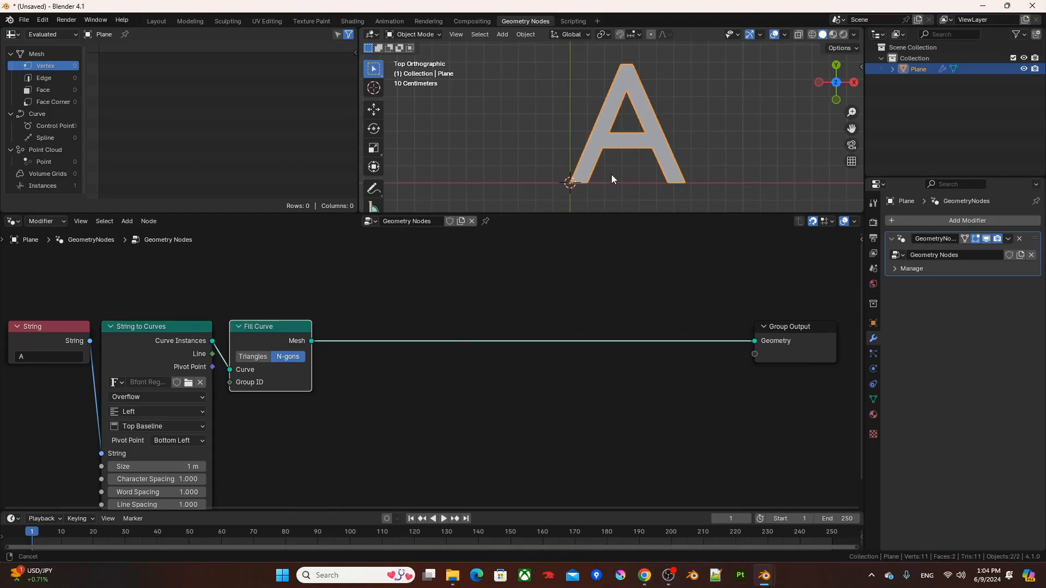
Add a Realize Instances node fed by the Fill Curve mesh output, placed below the main link.
middle_click_drag(611, 174, 597, 184, "shift")
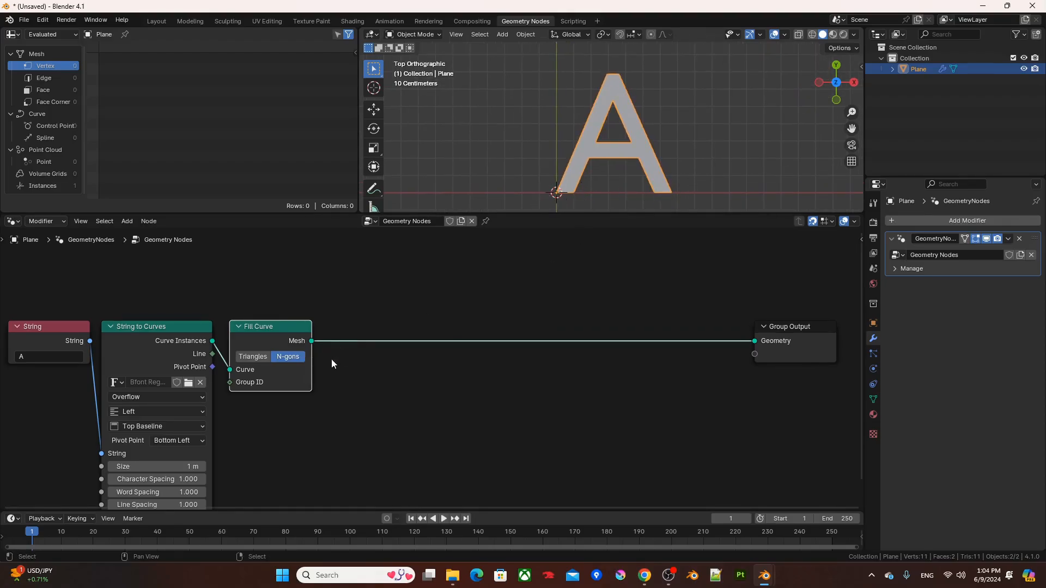
left_click_drag(312, 343, 385, 406)
type("rea")
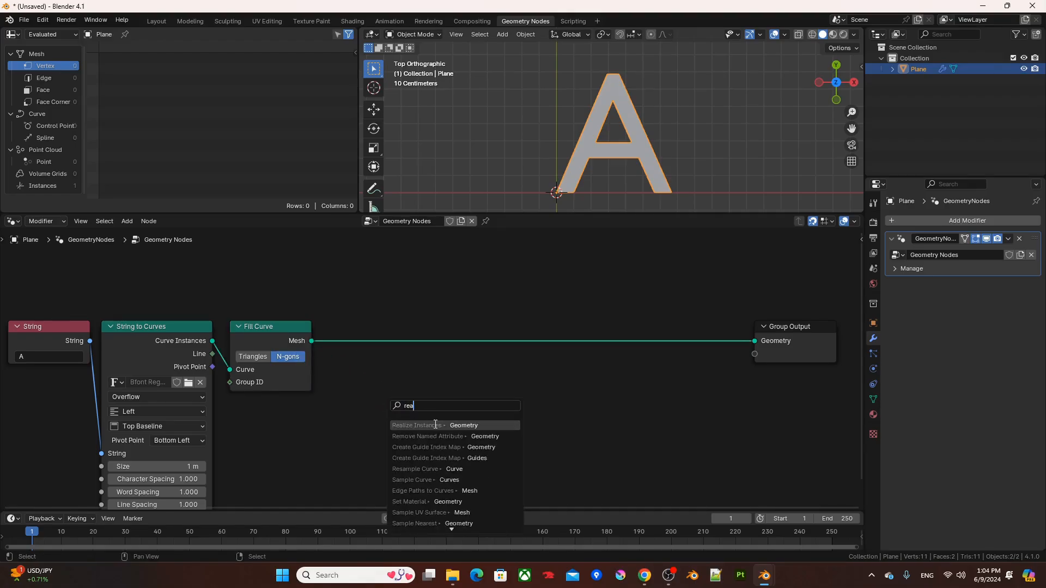
left_click(435, 425)
left_click(402, 426)
middle_click_drag(461, 422, 390, 361)
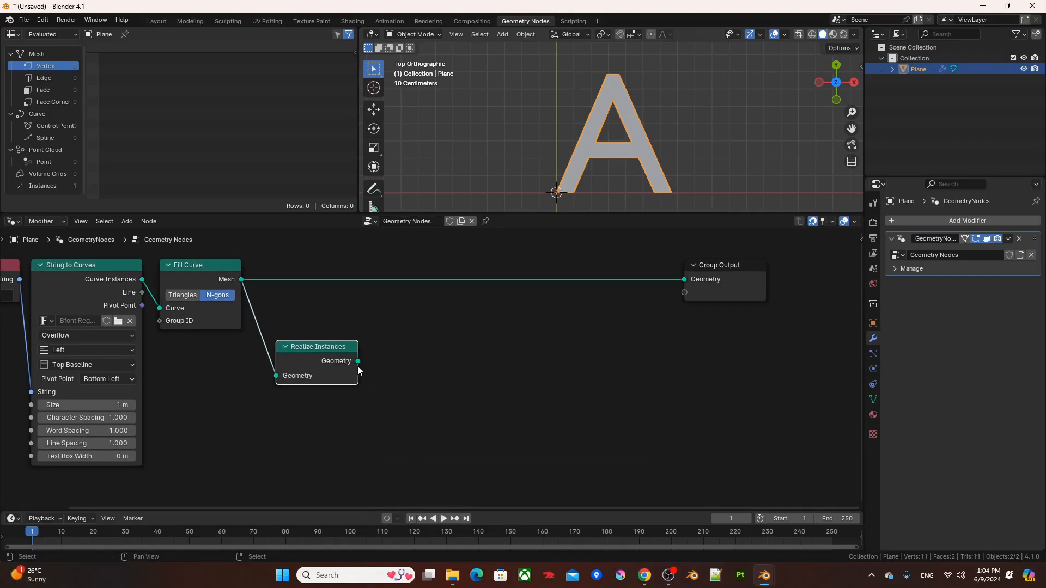
Add a Bounding Box node fed by the Realize Instances geometry output, placed below and after it.
left_click_drag(357, 361, 417, 433)
type("bb")
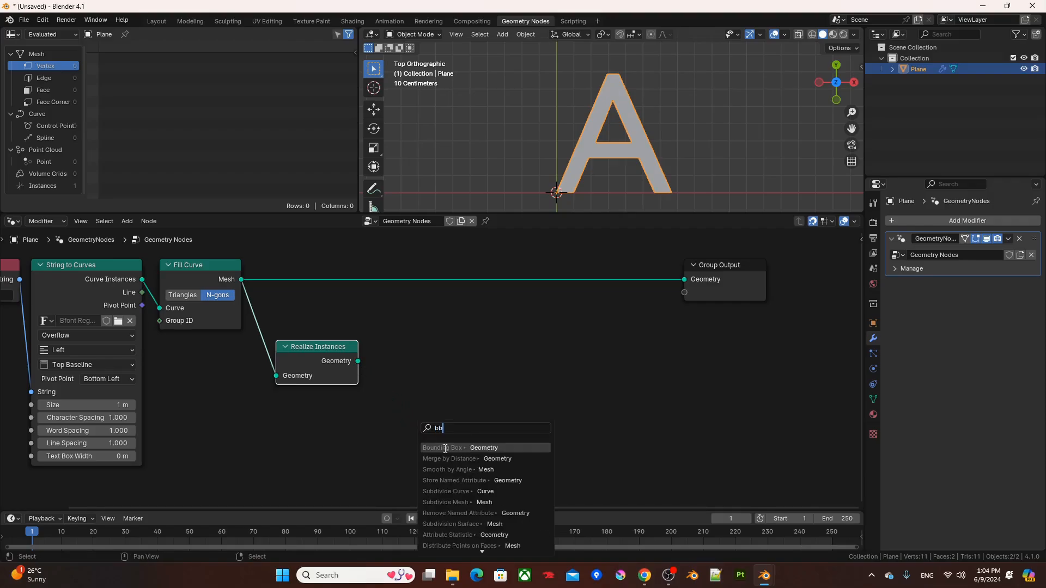
key("Return")
left_click(401, 428)
Add a Separate XYZ node fed by the Bounding Box Min output, placed directly beside it.
middle_click_drag(433, 376, 345, 327)
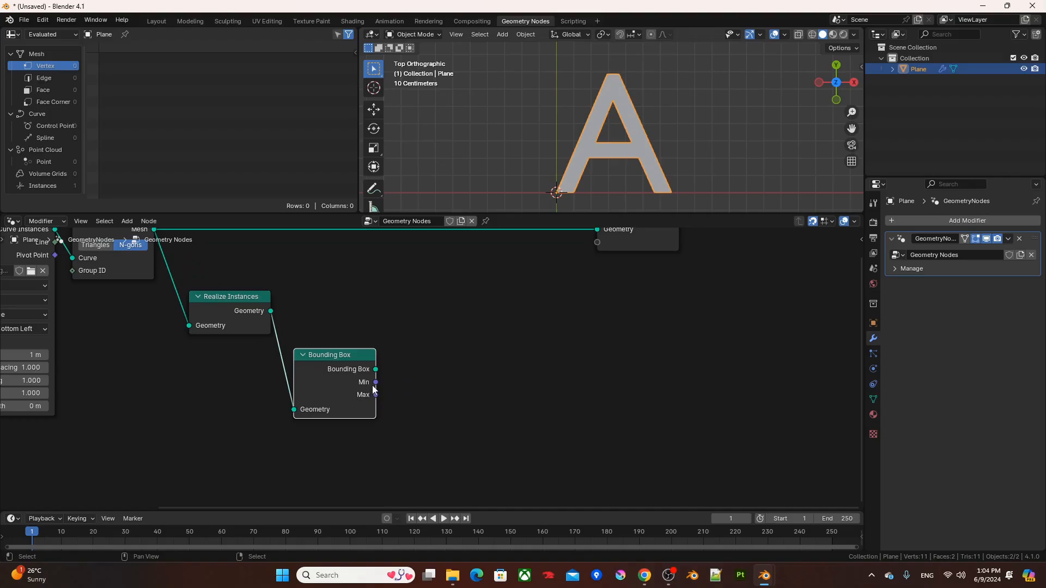
left_click_drag(376, 381, 409, 387)
type("se")
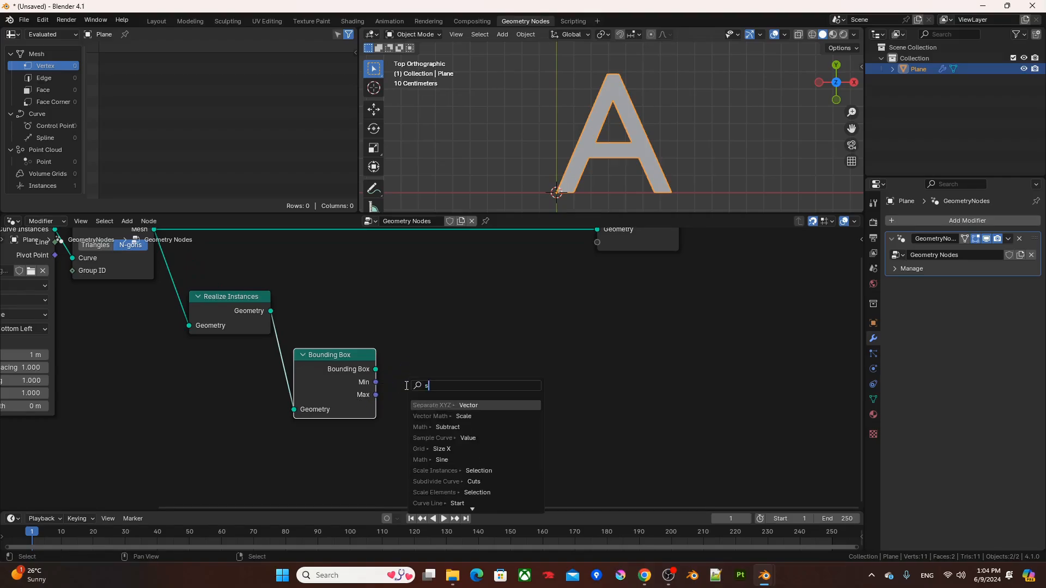
left_click(427, 418)
left_click(410, 398)
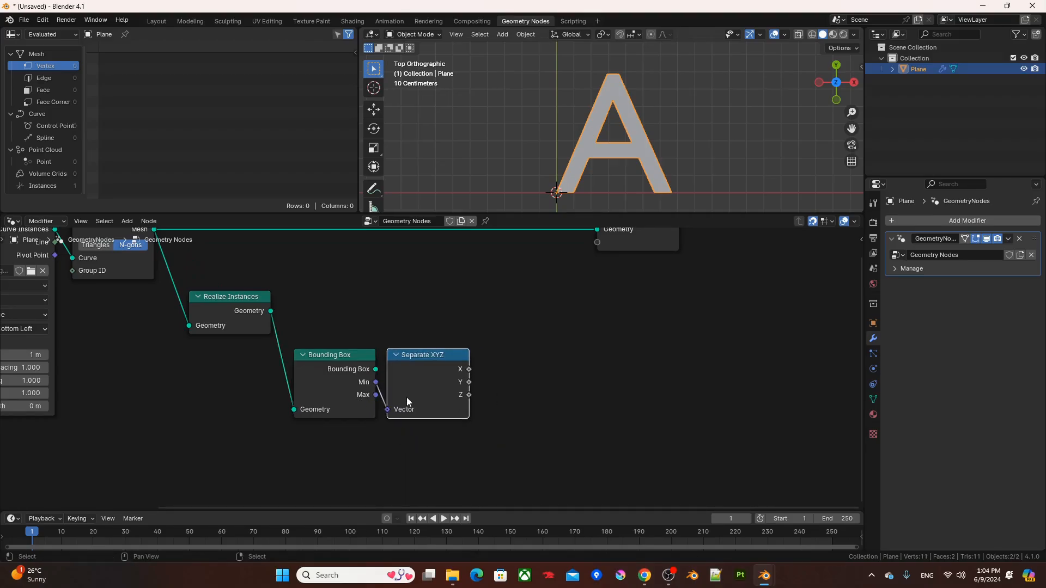
Add a Position node under Bounding Box and split its output with a second Separate XYZ node beside it.
key("F3")
type("pos")
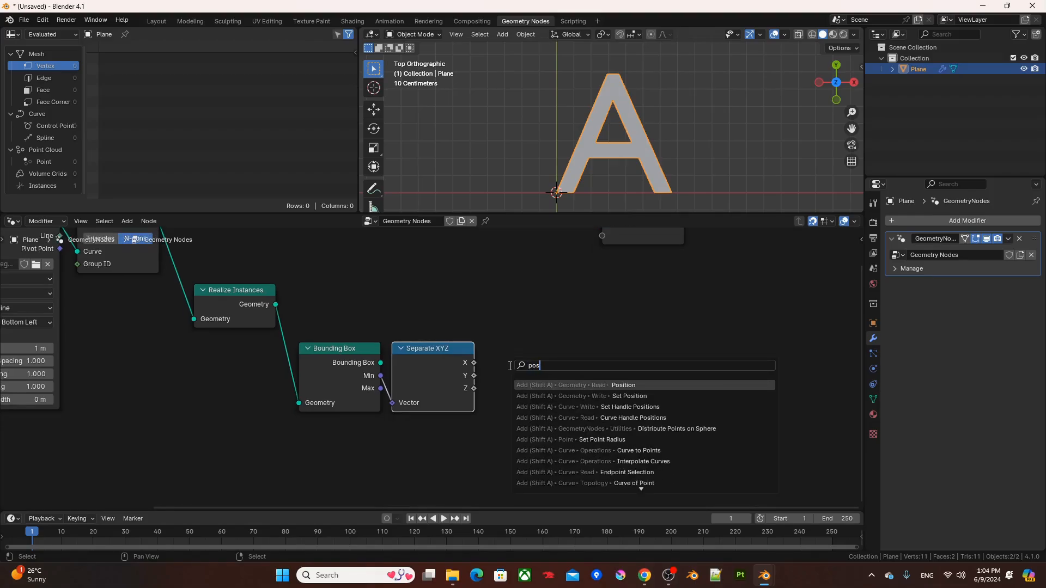
key("Return")
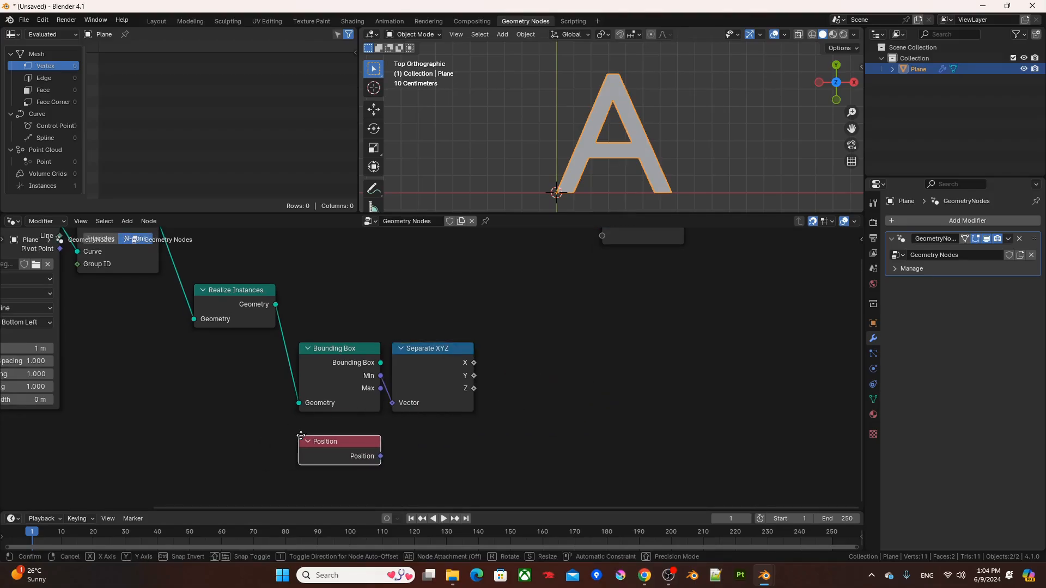
left_click(301, 435)
left_click_drag(381, 456, 399, 444)
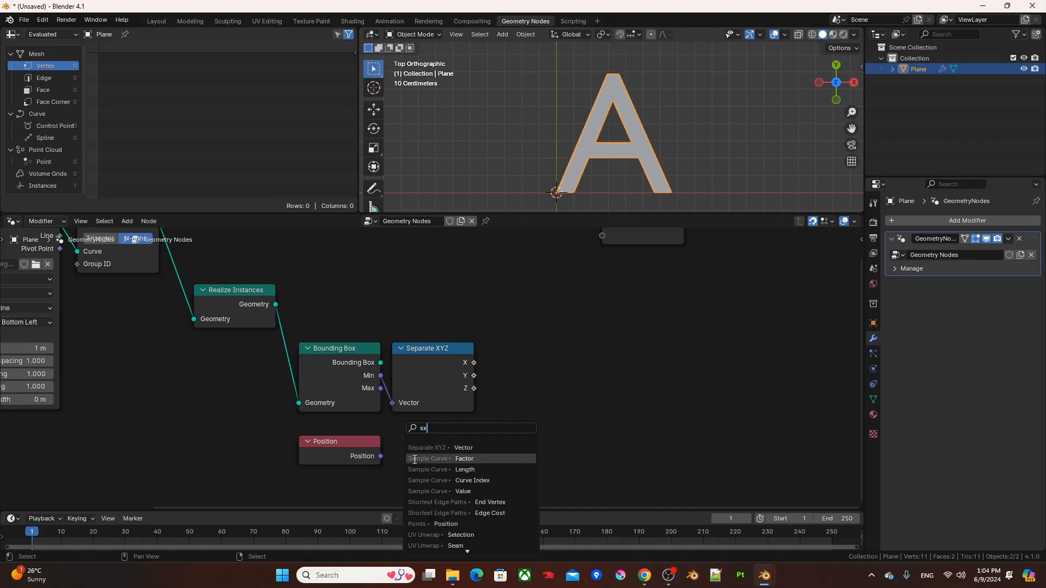
left_click(411, 448)
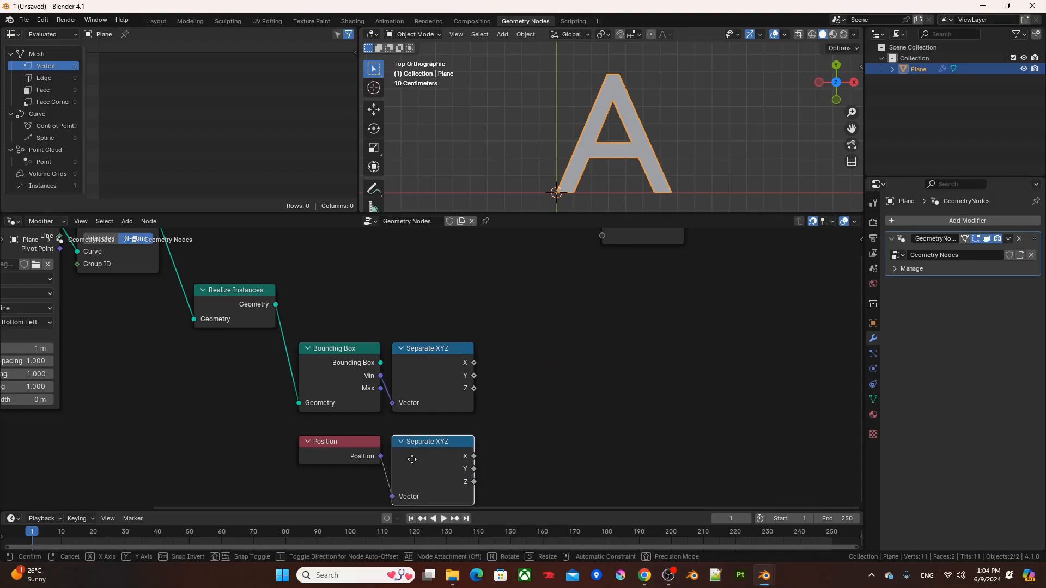
left_click(411, 463)
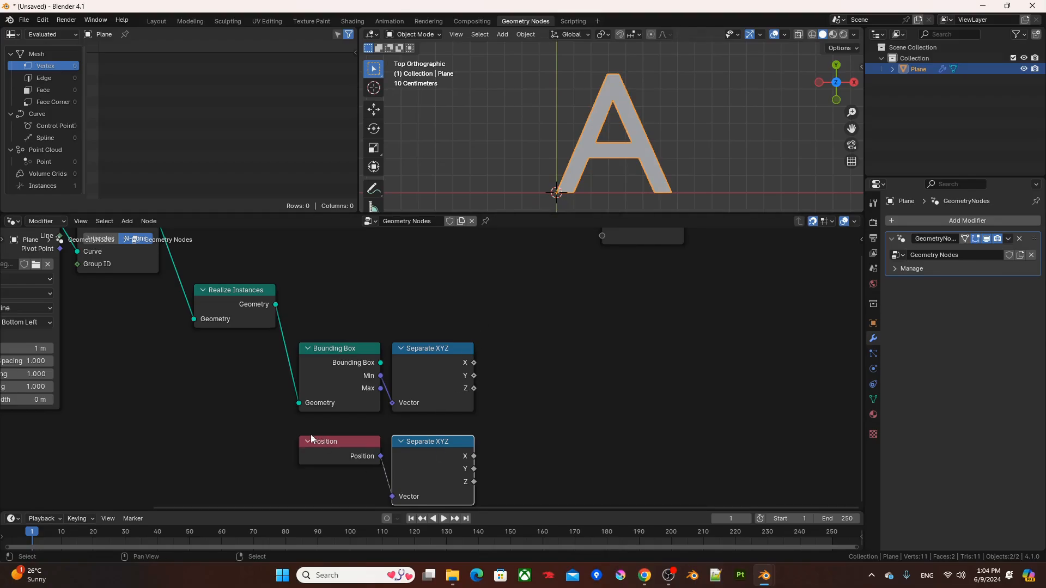
left_click_drag(265, 432, 460, 497)
left_click(492, 431)
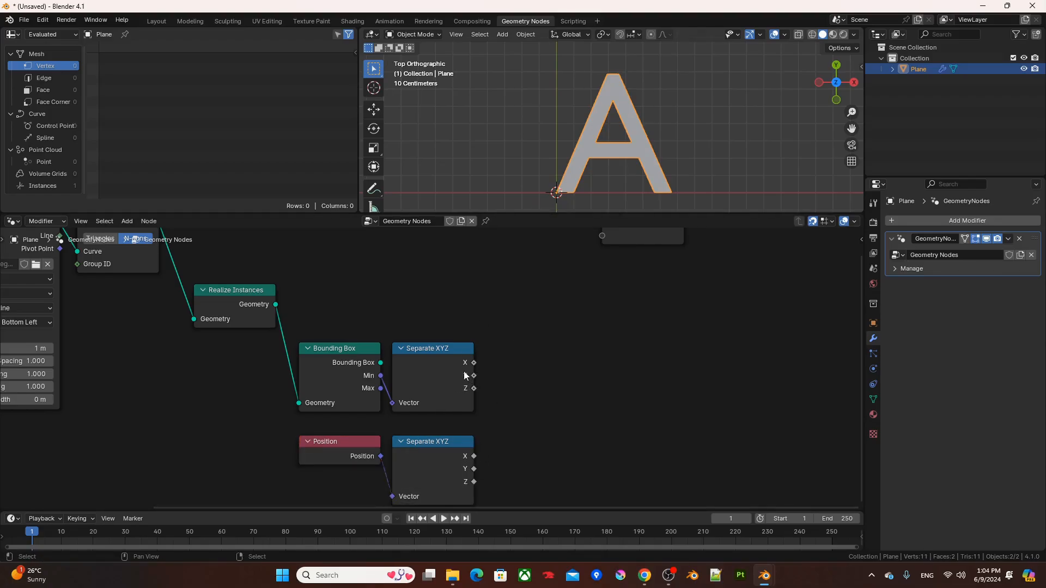
Add a float Compare node set to Equal, with the bounding box minimum's Y as A and the position's Y as B.
left_click_drag(473, 375, 527, 354)
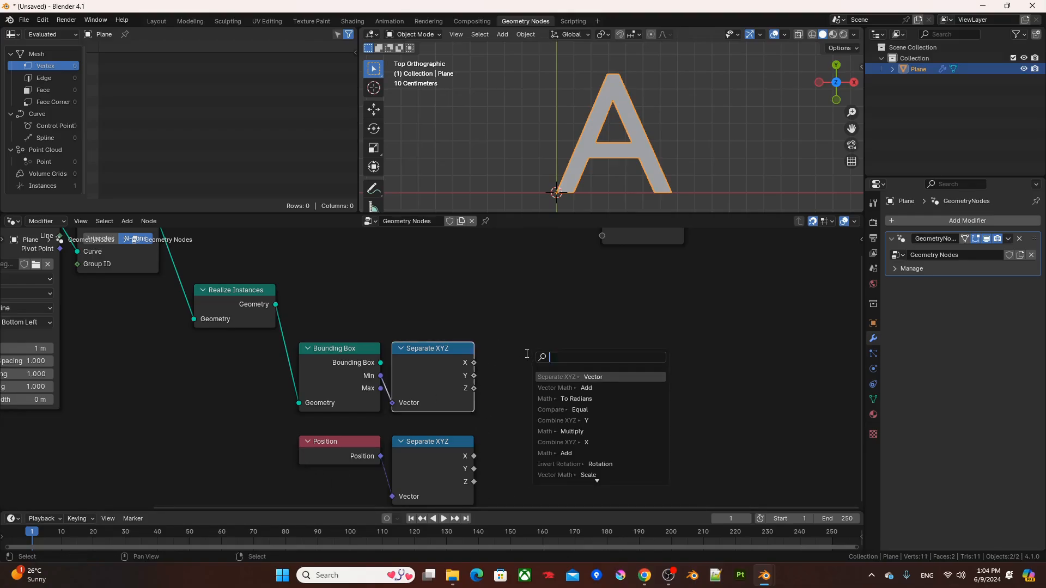
type("e")
left_click(571, 377)
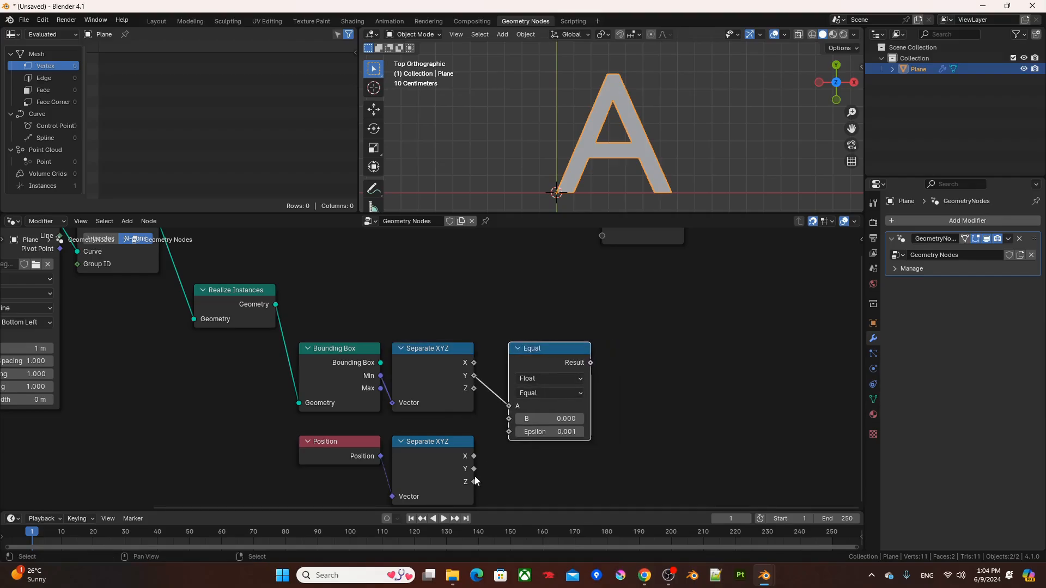
left_click_drag(474, 469, 508, 418)
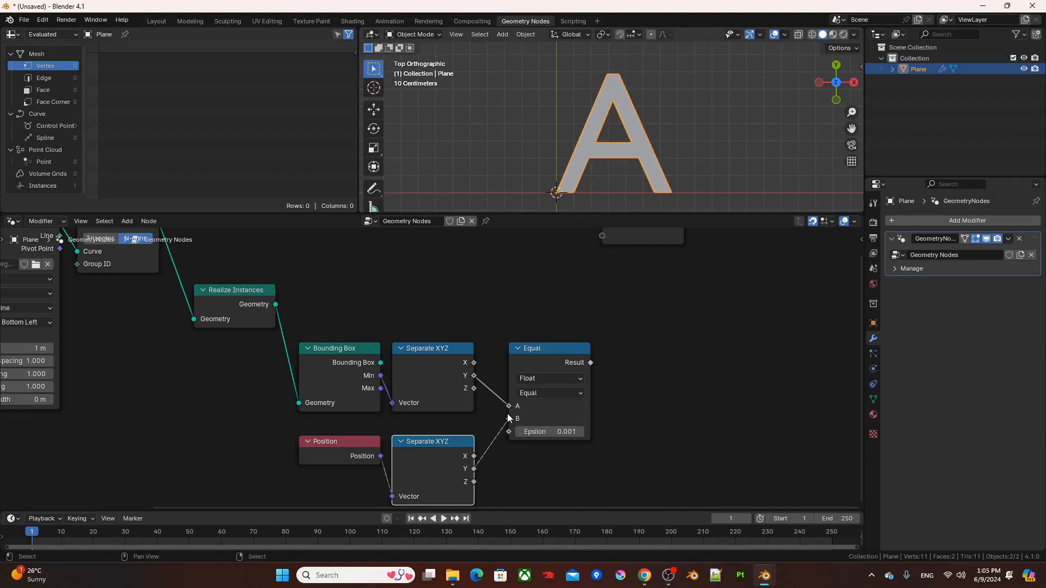
left_click_drag(562, 349, 549, 349)
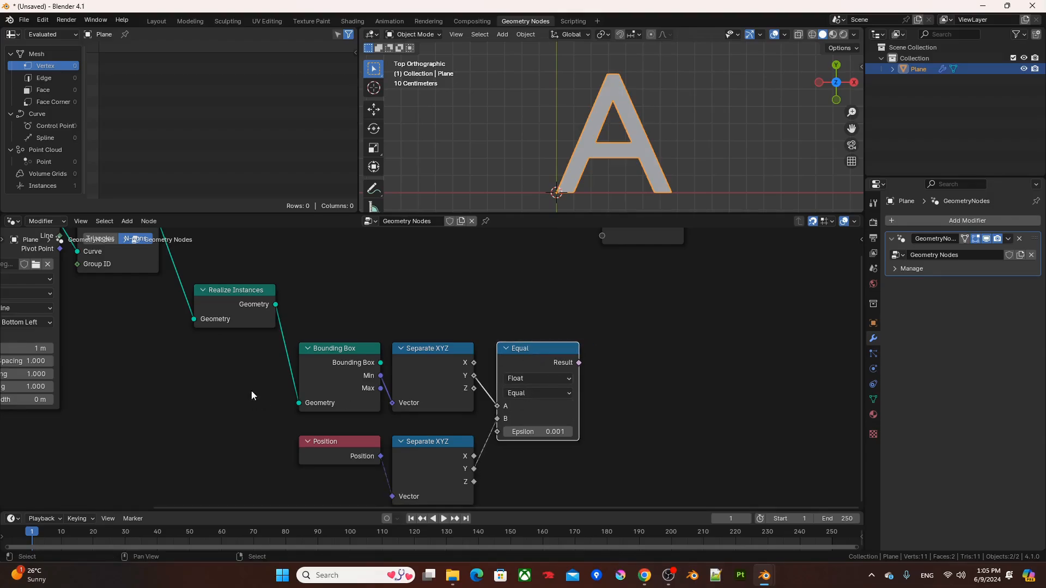
Preview the Equal result on the realized geometry with a Viewer node, placed clear of the other nodes.
left_click(260, 302, "ctrl+shift")
left_click(522, 359, "ctrl+shift")
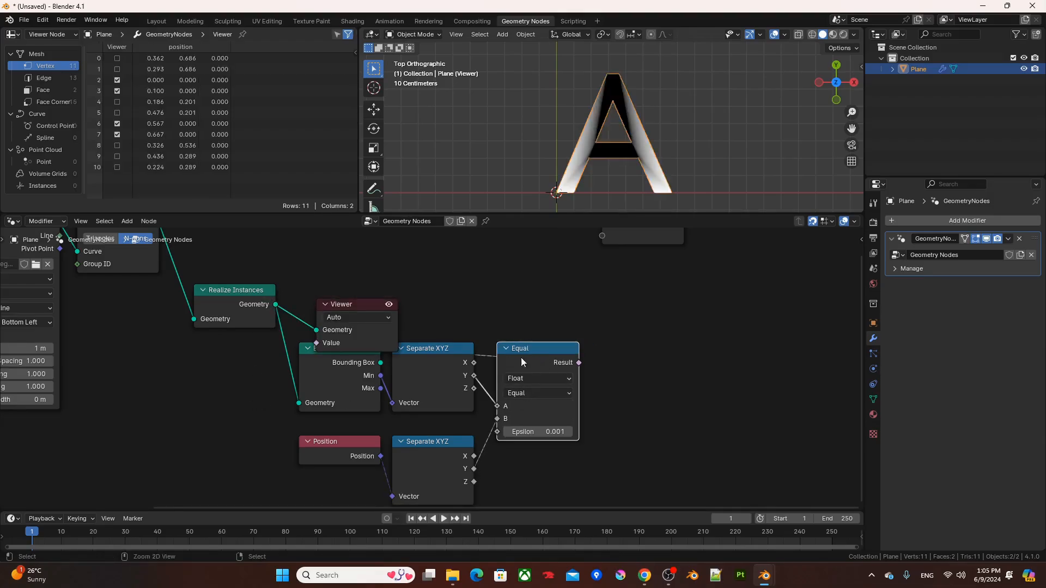
left_click_drag(370, 308, 660, 282)
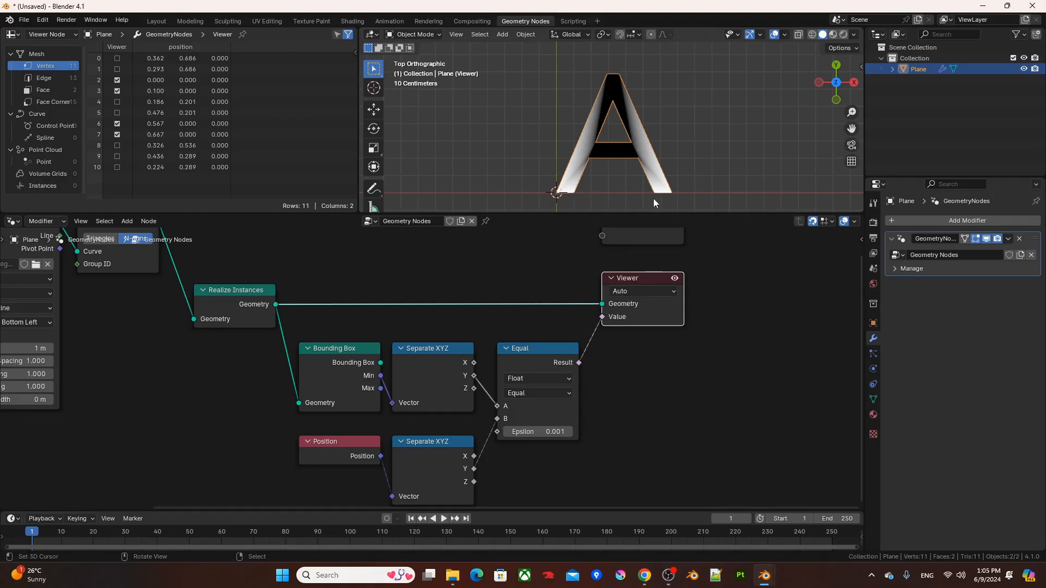
left_click_drag(643, 283, 681, 297)
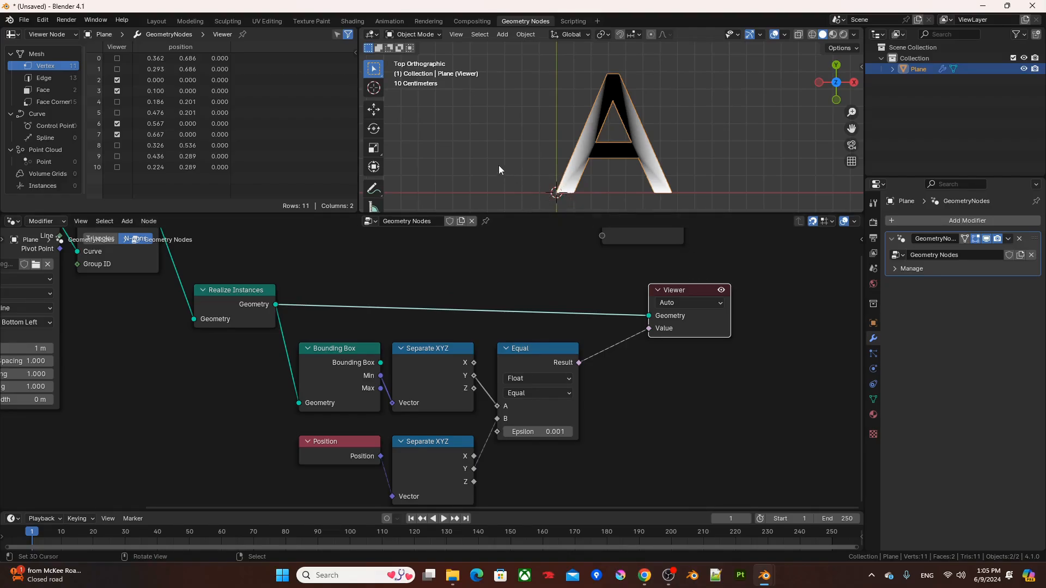
Put a reroute on the Viewer's geometry link and feed it into a new Attribute Statistic node placed after Equal, with the Viewer shifted aside.
middle_click_drag(704, 308, 546, 323)
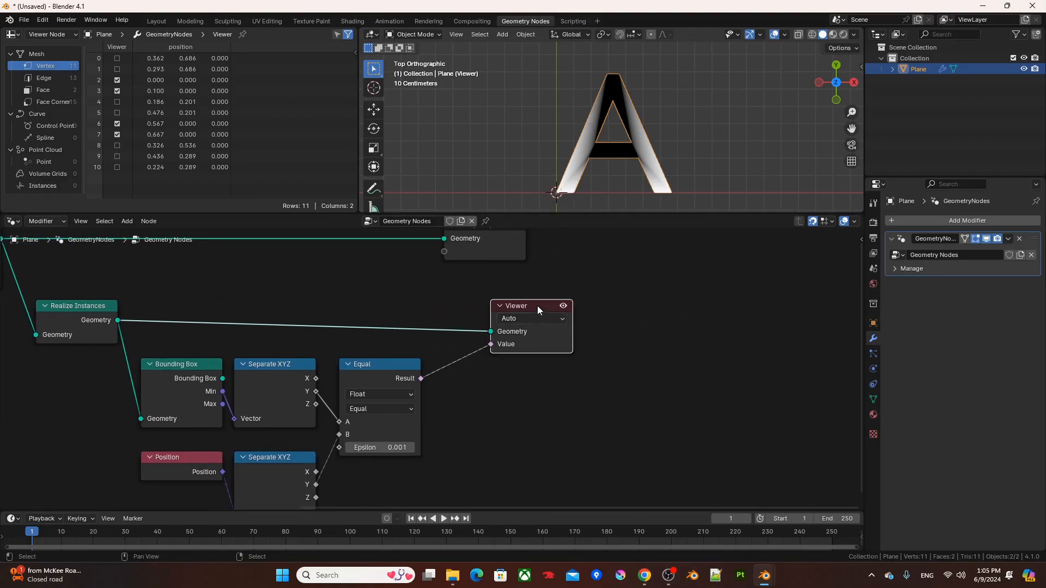
left_click_drag(537, 307, 561, 307)
right_click_drag(459, 333, 460, 333, "shift")
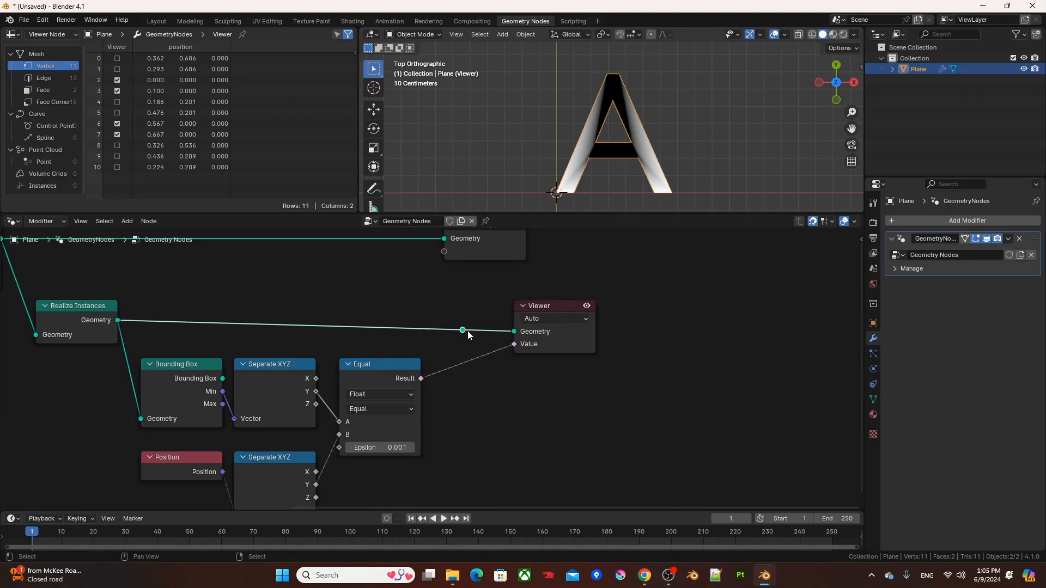
left_click_drag(463, 331, 470, 400)
type("as")
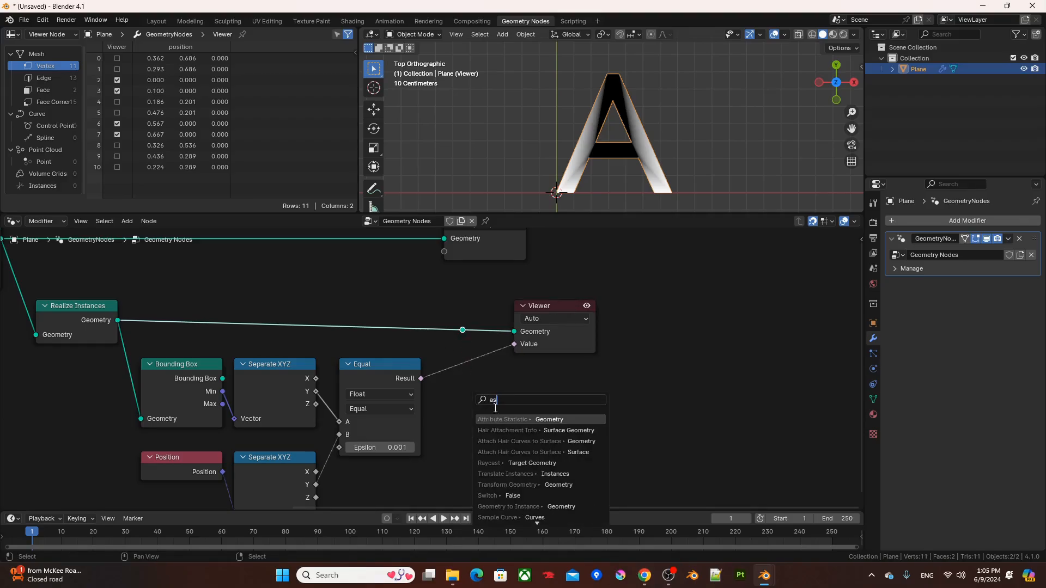
left_click(506, 419)
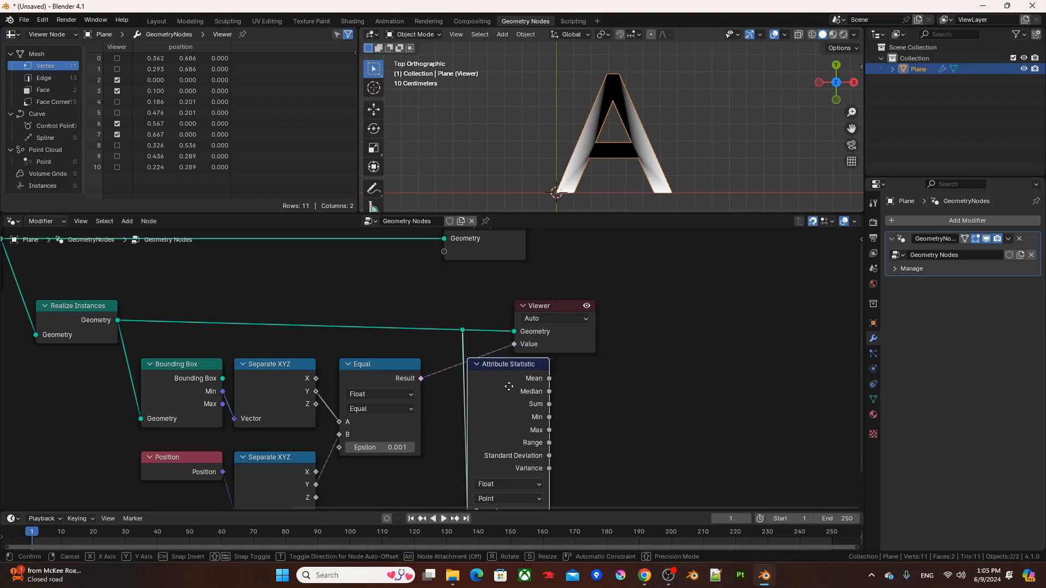
left_click(541, 343)
left_click_drag(544, 328, 590, 326)
middle_click_drag(564, 285, 581, 230)
middle_click_drag(408, 323, 443, 313)
Feed Attribute Statistic's Selection from the Equal result and its Attribute from the position's X, and move it with the reroute closer to Equal.
left_click(445, 315)
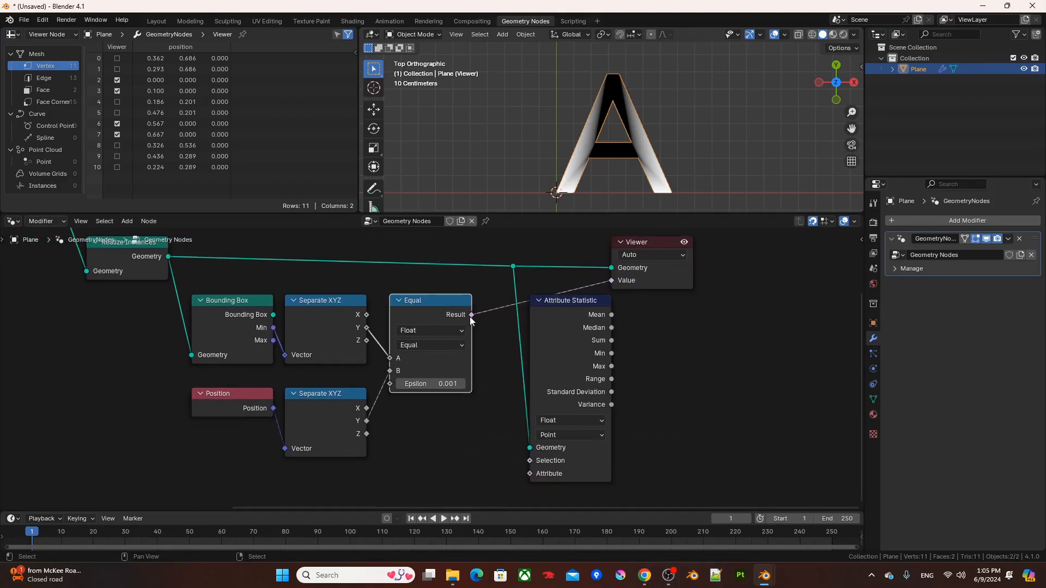
left_click_drag(471, 318, 529, 461)
left_click(320, 411)
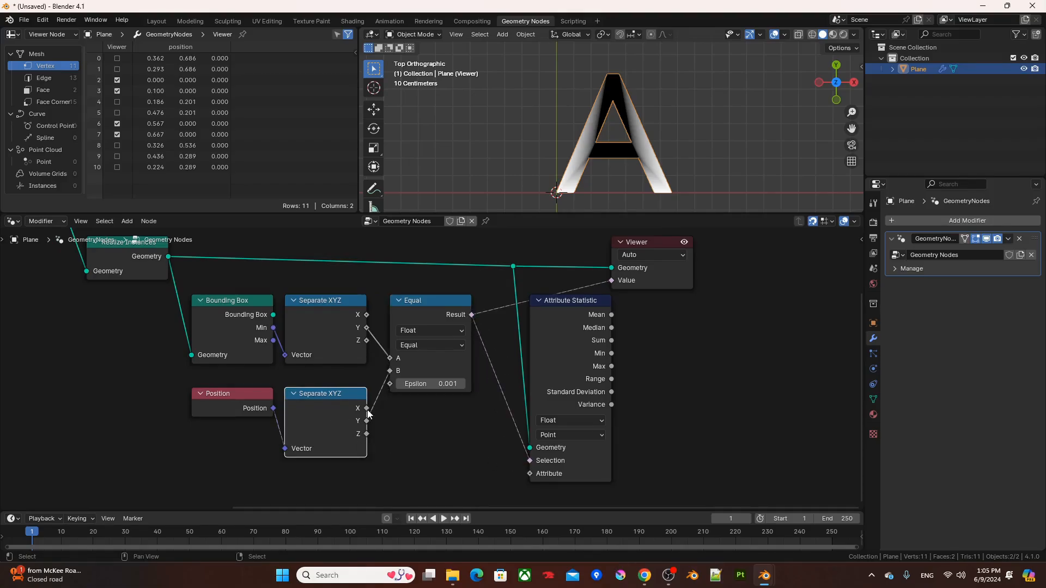
left_click_drag(366, 408, 523, 473)
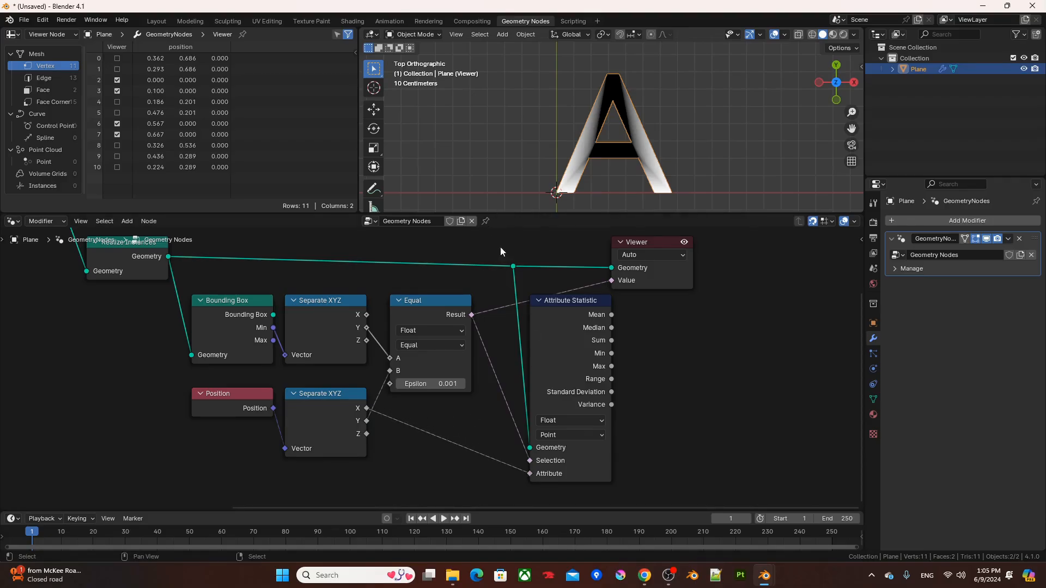
left_click(543, 324)
left_click_drag(544, 320, 508, 315)
middle_click_drag(596, 348, 564, 348)
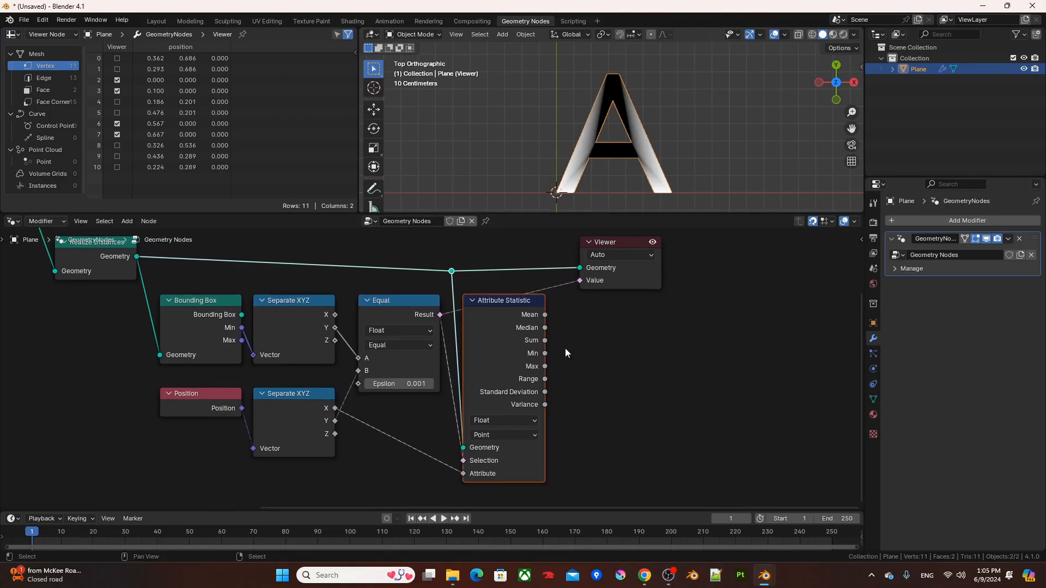
Add a Combine XYZ node beside Attribute Statistic, with the Min output feeding its X.
left_click_drag(545, 354, 571, 335)
left_click_drag(543, 353, 587, 329)
type("cx")
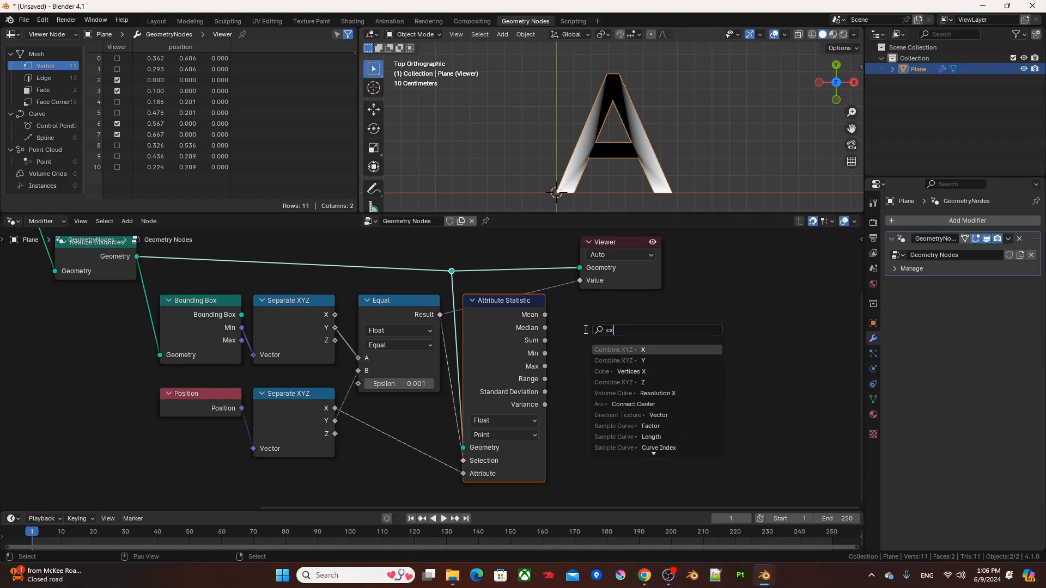
left_click(625, 350)
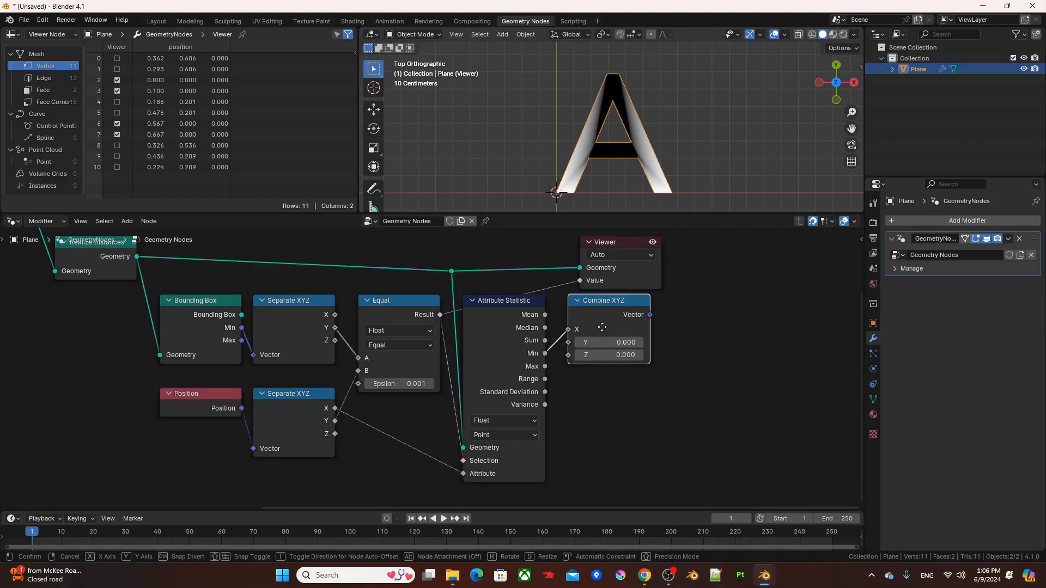
left_click(602, 327)
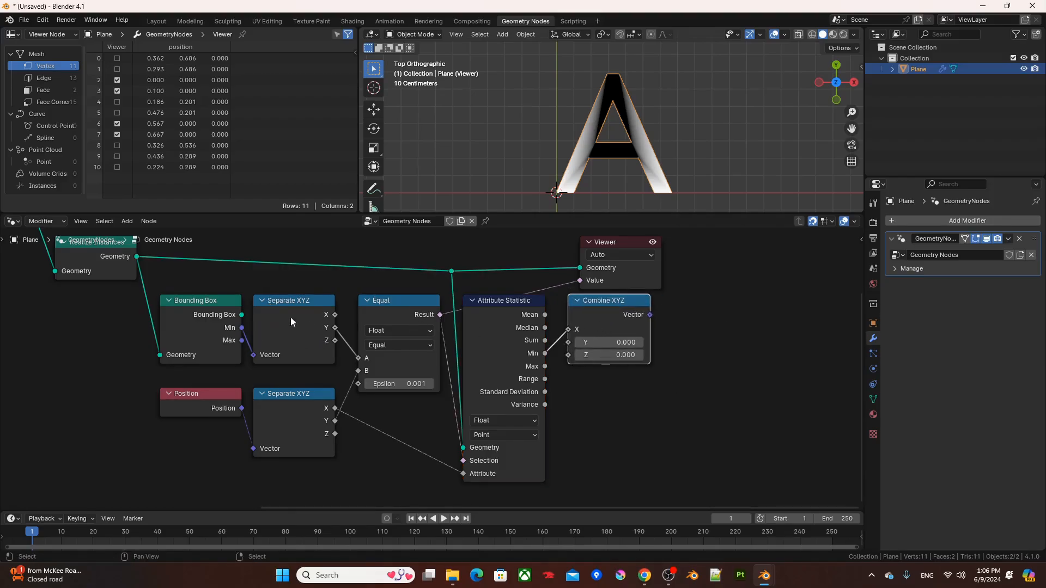
Connect the Y output of the bounding box's Separate XYZ to the Y input of Combine XYZ.
left_click(197, 312)
left_click(321, 329)
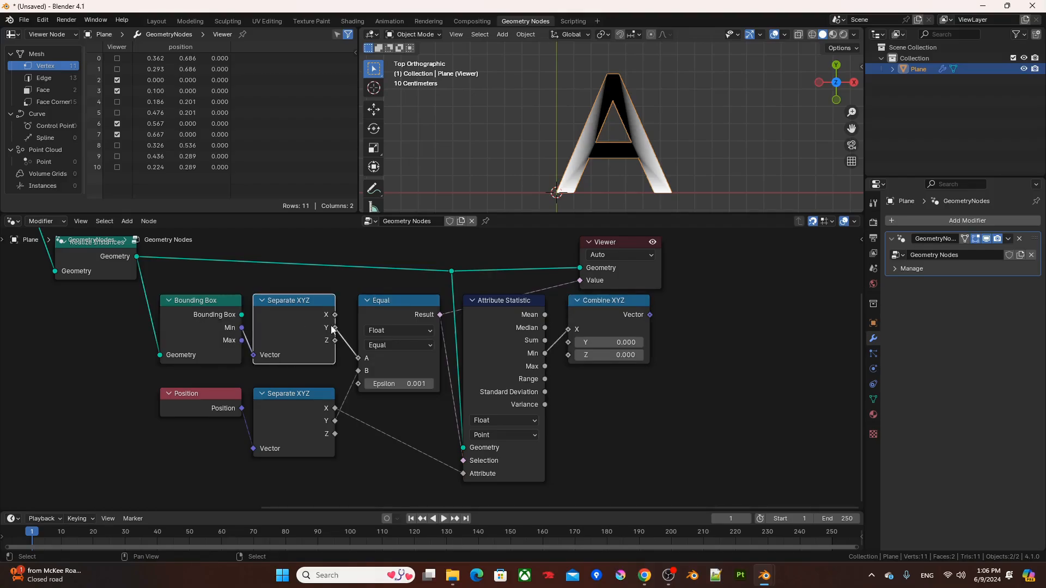
left_click_drag(334, 327, 572, 343)
Hide the unused sockets on Attribute Statistic, both Separate XYZ nodes and Bounding Box, and move the Position pair up closer to the row above.
left_click(495, 346, "shift")
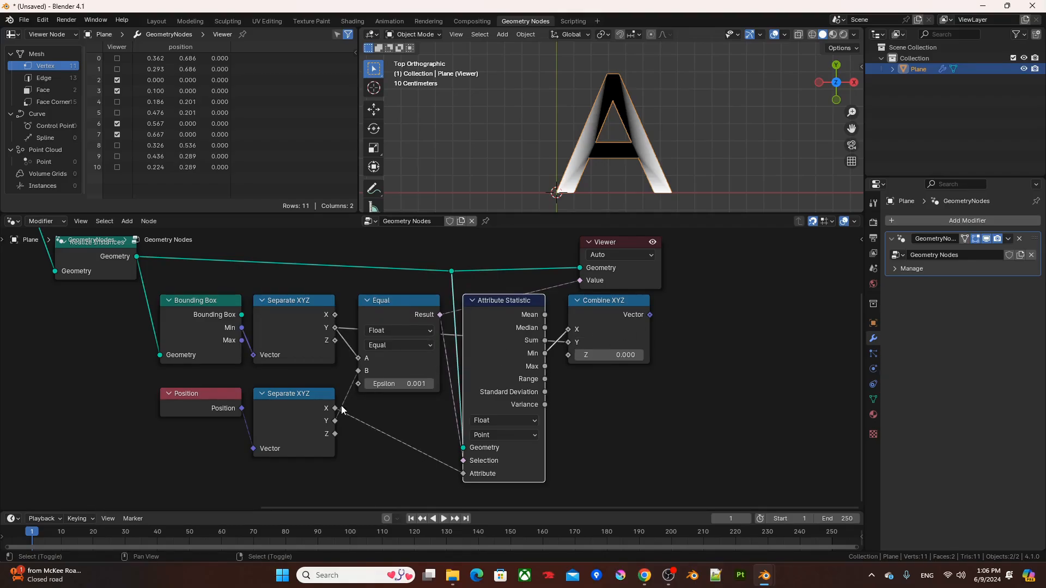
left_click(327, 401, "shift")
left_click(299, 323, "shift")
left_click(204, 321, "shift")
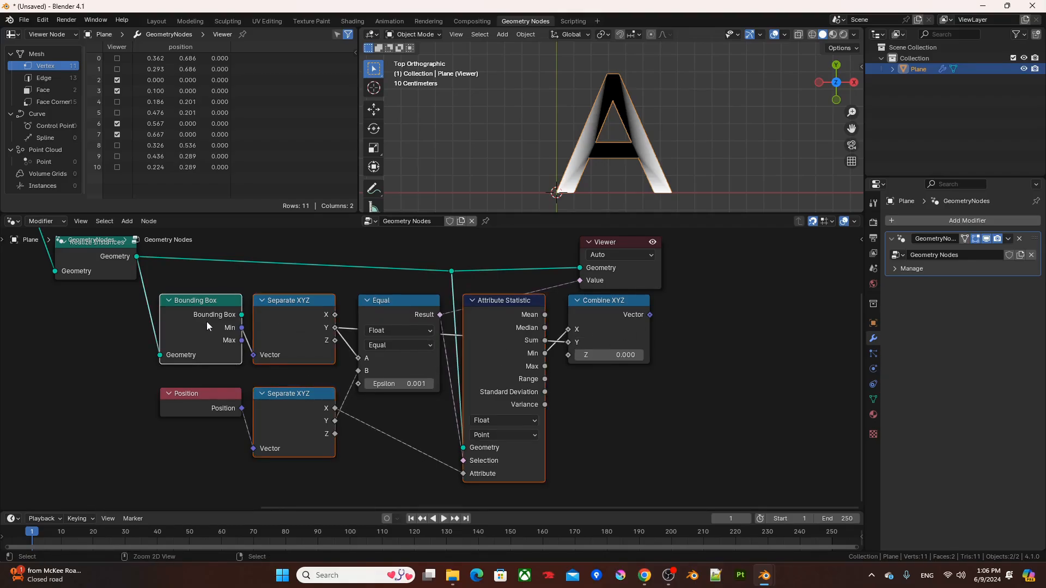
key("ctrl+h")
left_click(560, 434)
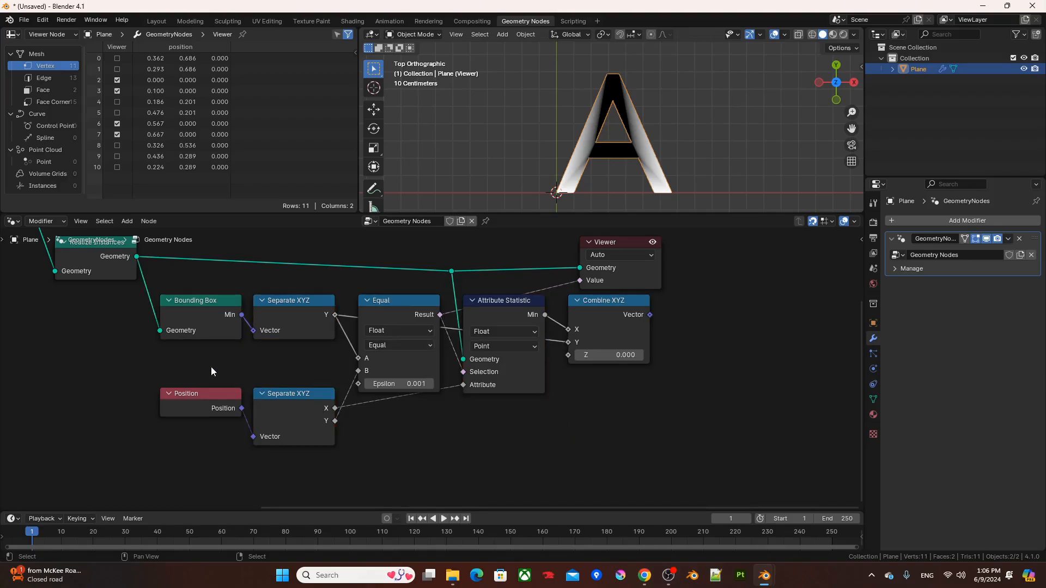
left_click_drag(212, 371, 320, 396)
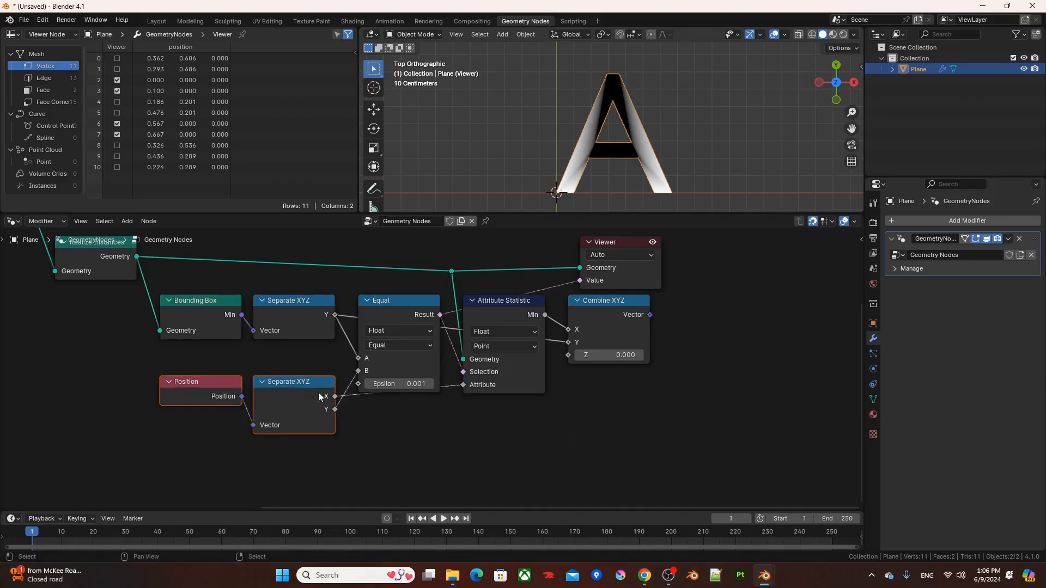
Delete the Viewer node above Combine XYZ.
middle_click_drag(619, 332, 543, 420)
left_click(539, 387)
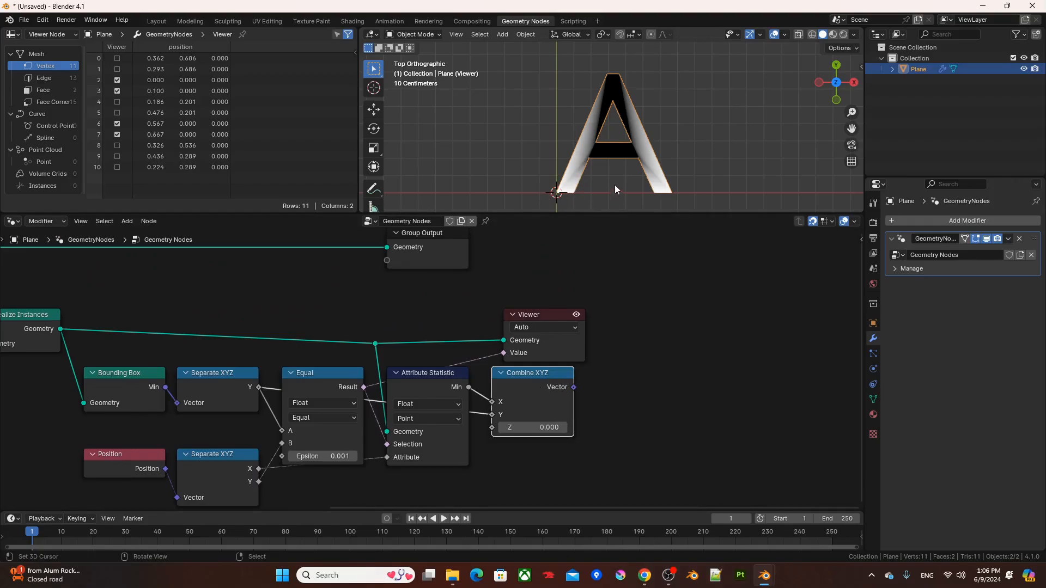
left_click(526, 314)
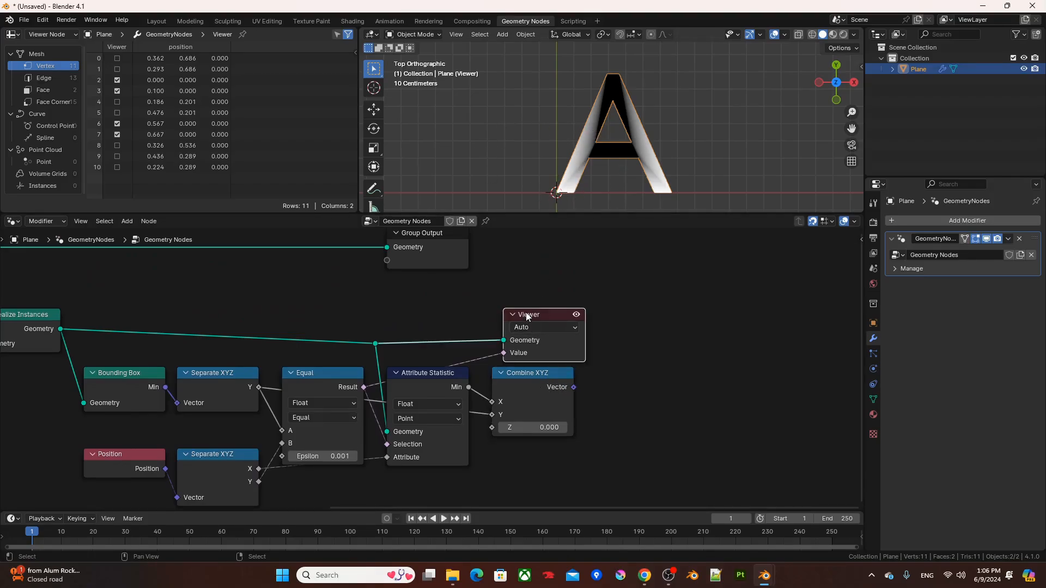
key("x")
Move Group Output horizontally past Combine XYZ, leaving room for another node before it.
middle_click_drag(513, 271, 561, 330)
left_click(476, 303)
scroll(436, 311, "down", 1)
middle_click_drag(427, 310, 473, 321)
scroll(473, 321, "down", 1)
key("g")
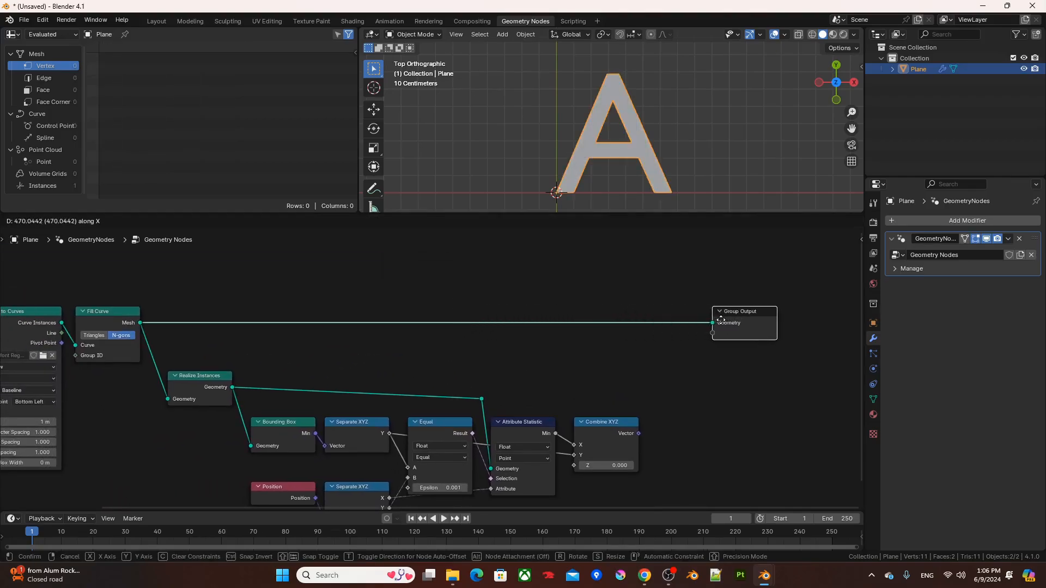
left_click(759, 323)
Insert a Rotate Instances node on the link between Fill Curve and Group Output, just before Group Output.
left_click(96, 316)
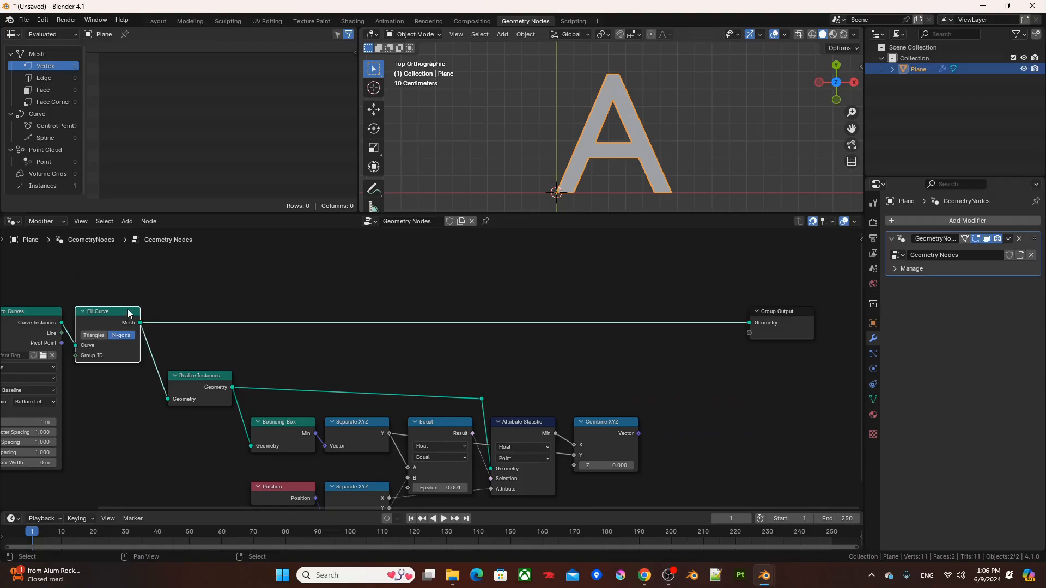
left_click(661, 348)
key("F3")
type("rotate in")
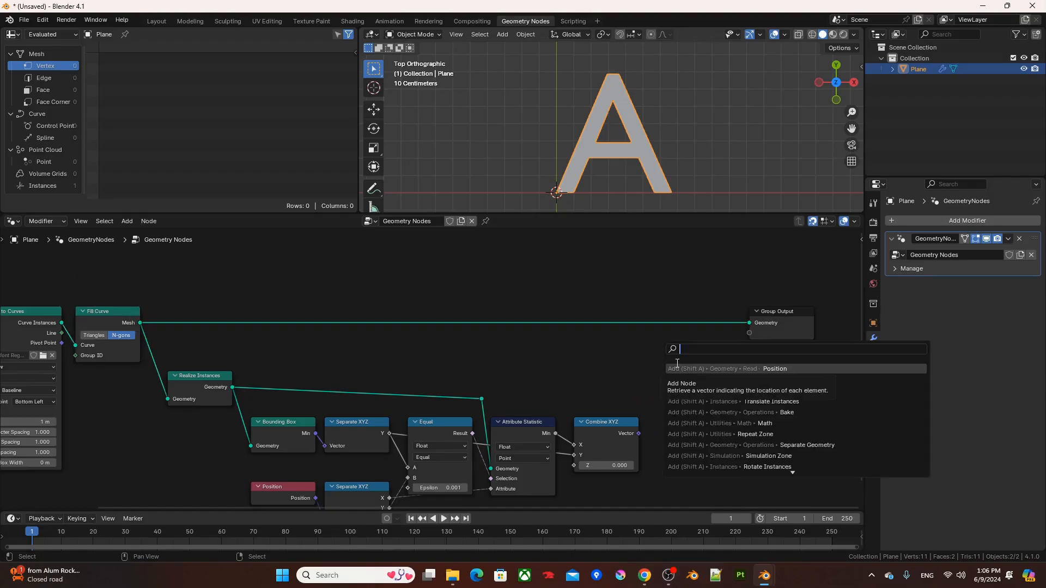
key("Return")
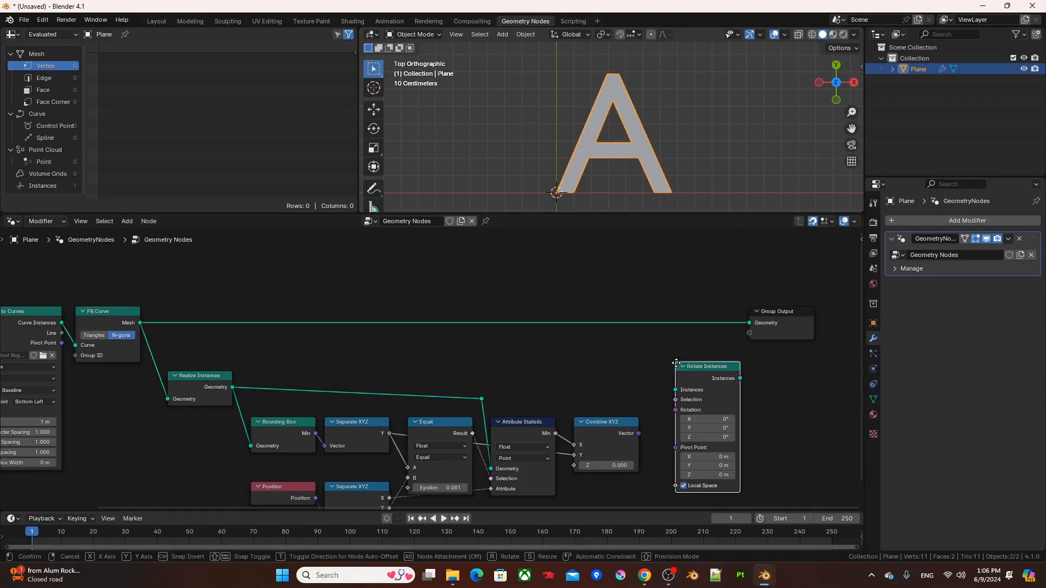
left_click(677, 308)
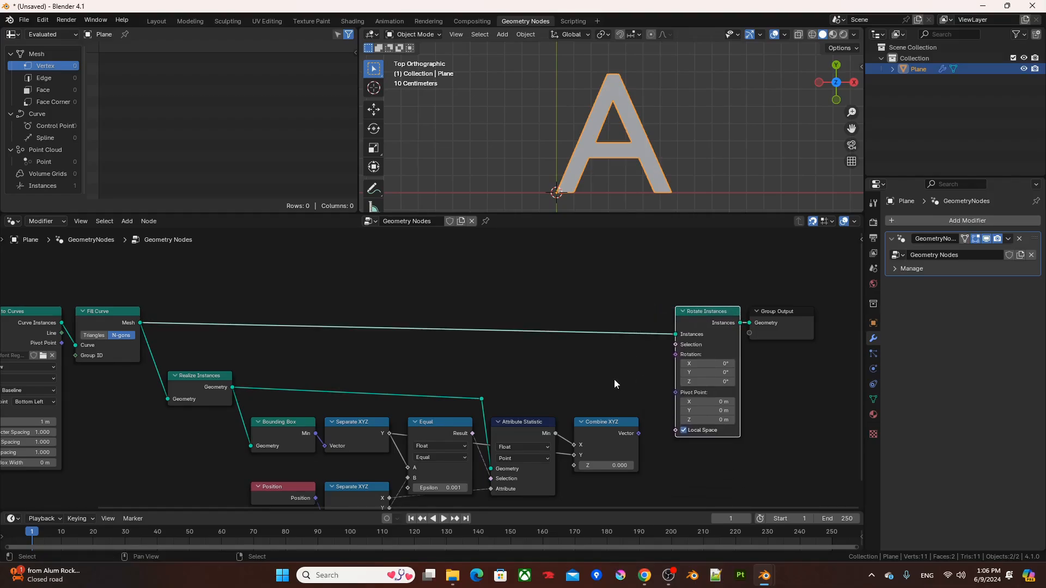
Feed Combine XYZ's Vector into the Pivot Point of Rotate Instances and turn off Local Space.
middle_click_drag(614, 378, 543, 306)
scroll(544, 306, "up", 2)
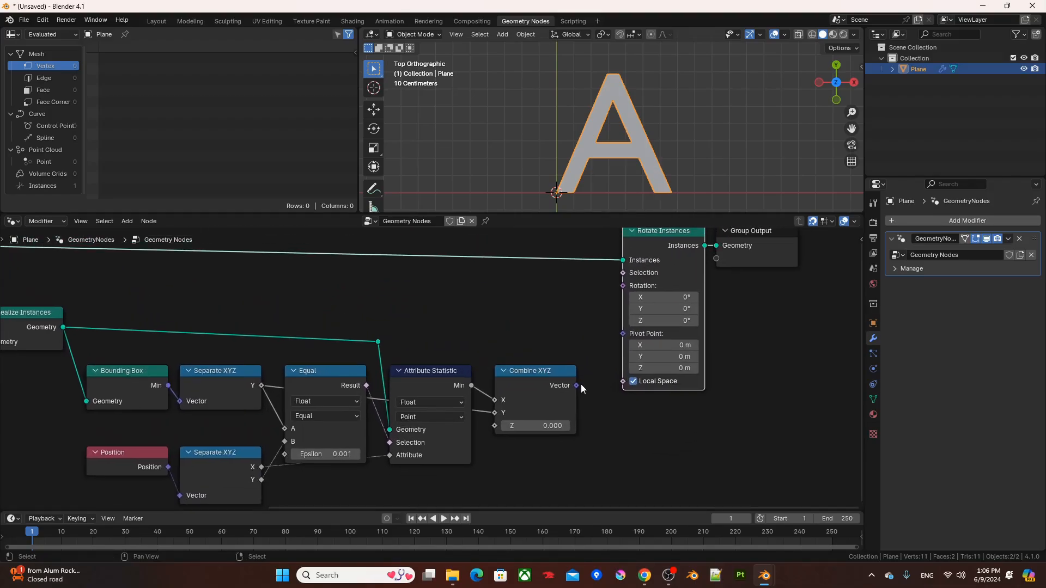
left_click_drag(577, 386, 629, 337)
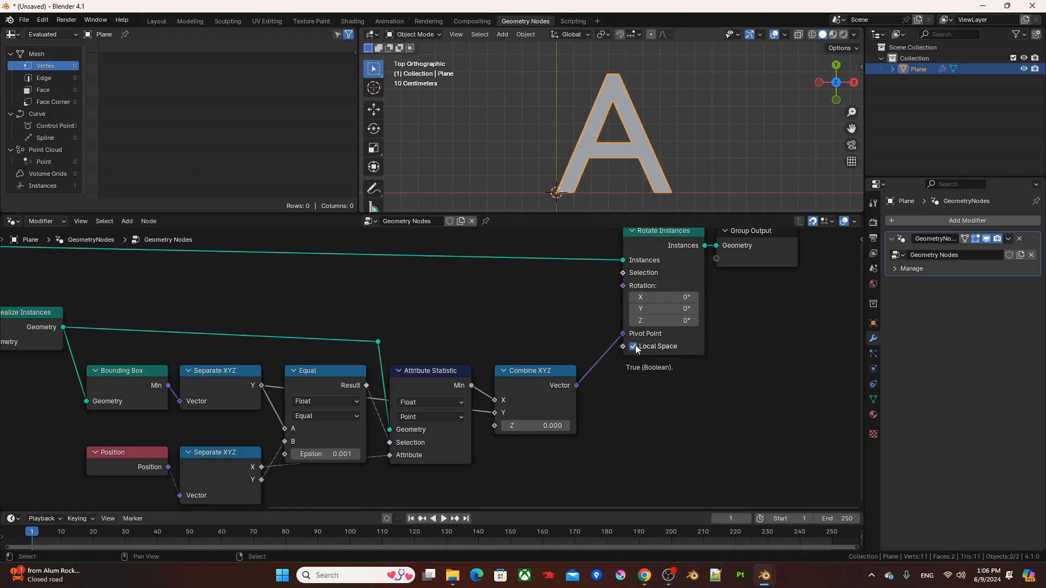
left_click(633, 346)
Try out the Z rotation of Rotate Instances on the letter A, and return it to 0°.
middle_click_drag(612, 405, 689, 363)
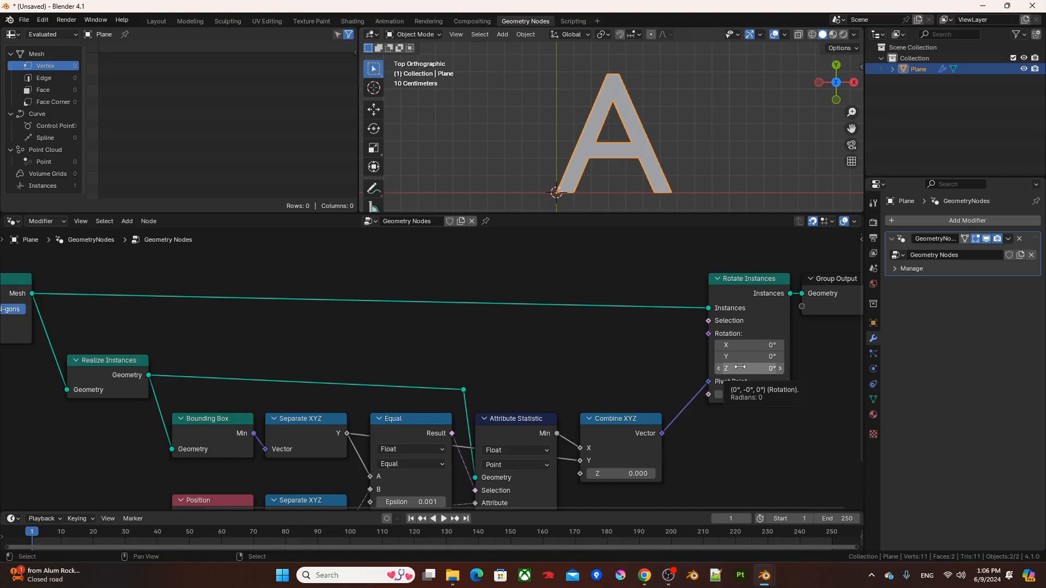
mouse_move(739, 368)
left_mouse_down()
mouse_move(785, 368)
mouse_move(747, 368)
left_mouse_up()
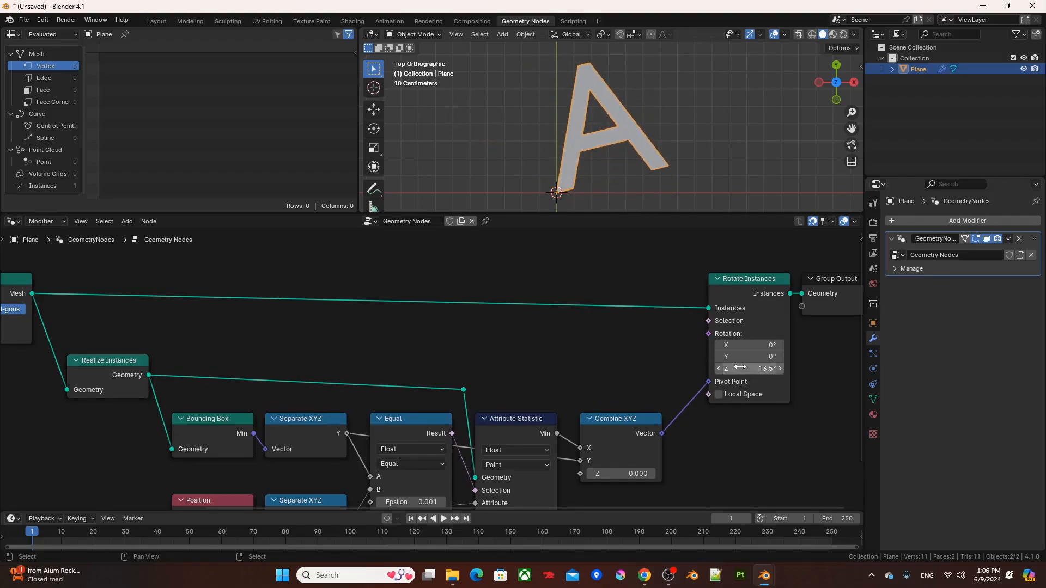
left_click(738, 368)
type("0")
key("Return")
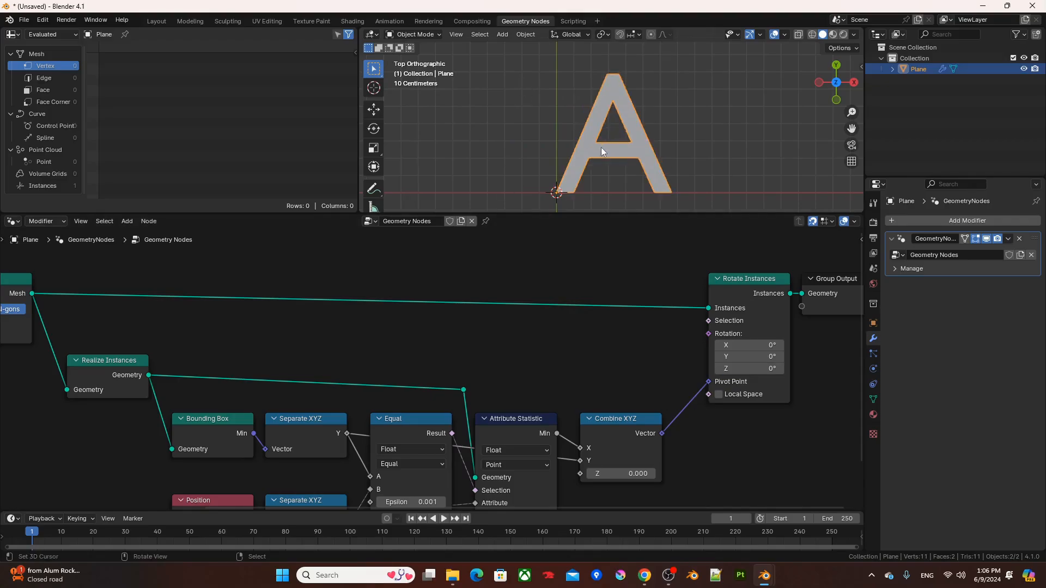
Change the text in the String node to C.
middle_click_drag(534, 160, 614, 147, "shift")
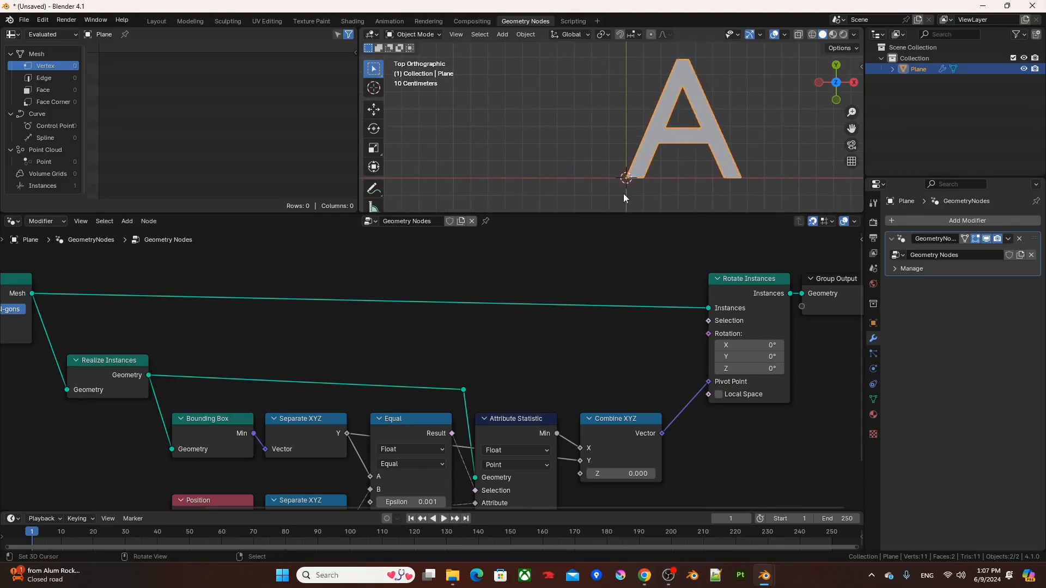
middle_click_drag(220, 295, 549, 328)
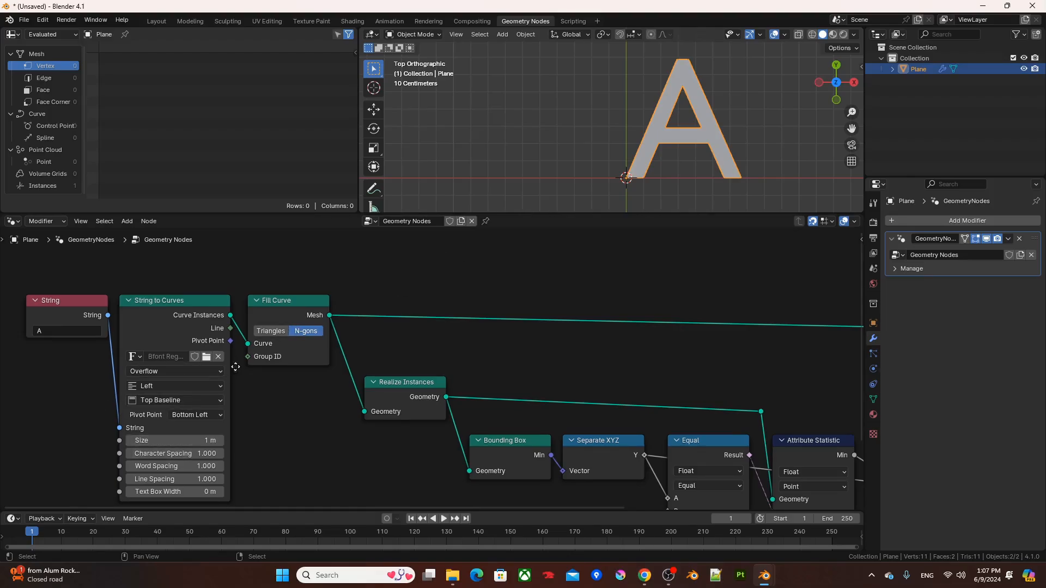
middle_click_drag(58, 332, 128, 315)
left_click(128, 315)
type("C")
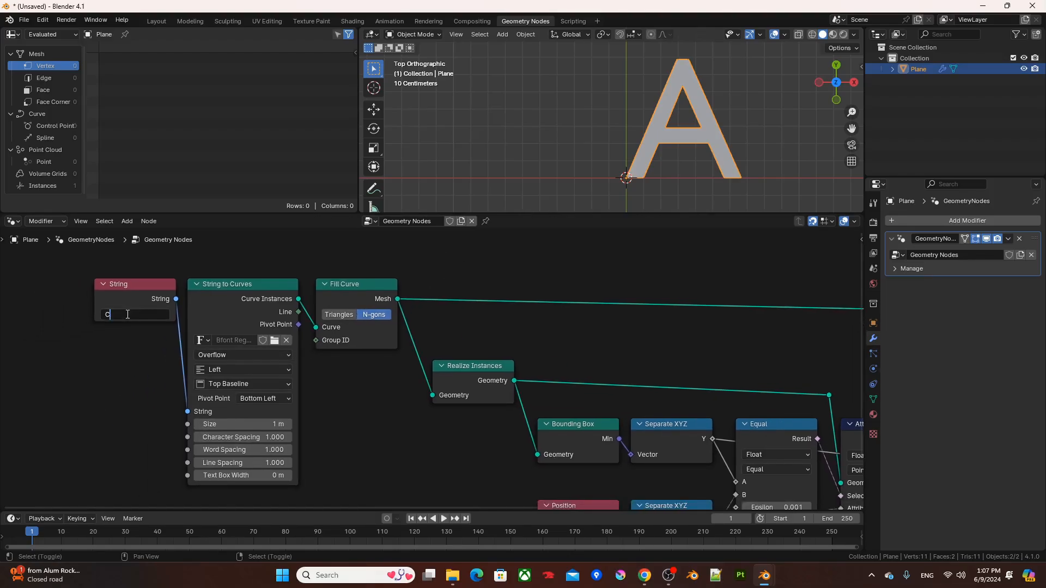
key("Return")
middle_click_drag(770, 293, 433, 270)
Try out the Z rotation on the letter C and leave it at 0°.
middle_click_drag(717, 177, 661, 158, "shift")
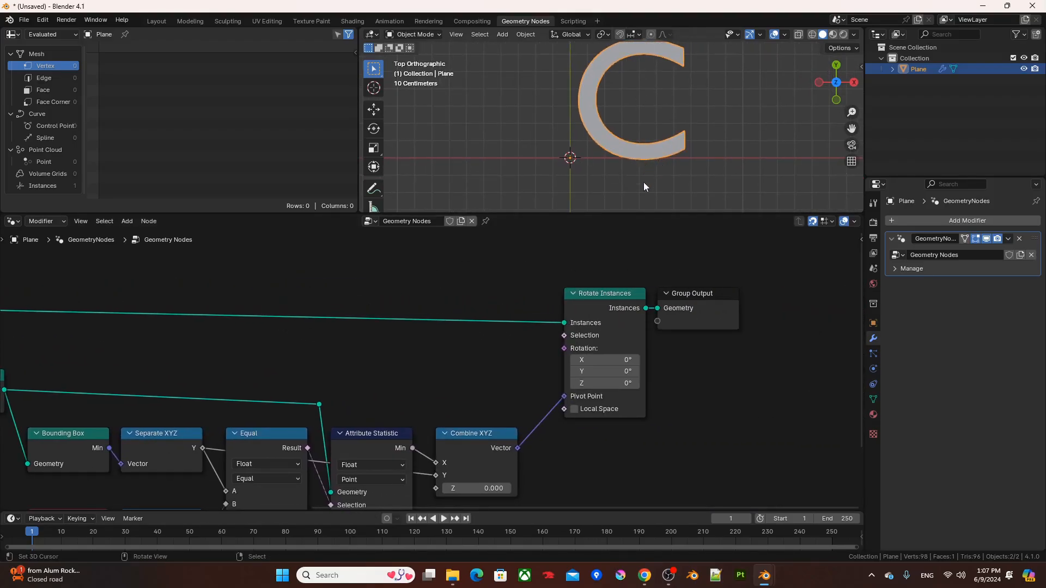
mouse_move(602, 384)
left_mouse_down()
mouse_move(572, 384)
mouse_move(589, 385)
left_mouse_up()
right_click(602, 385)
left_click(604, 385)
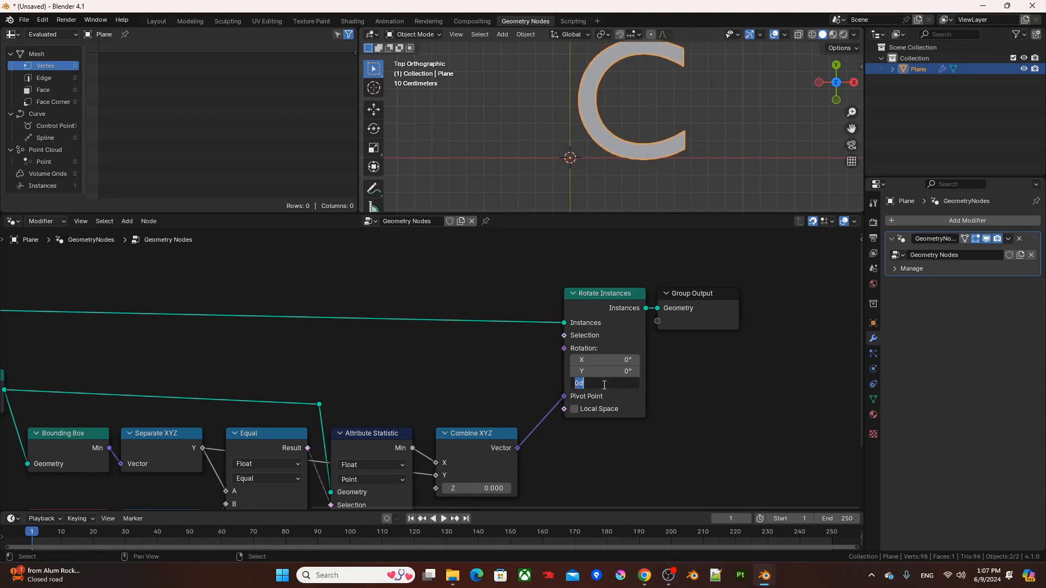
key("Return")
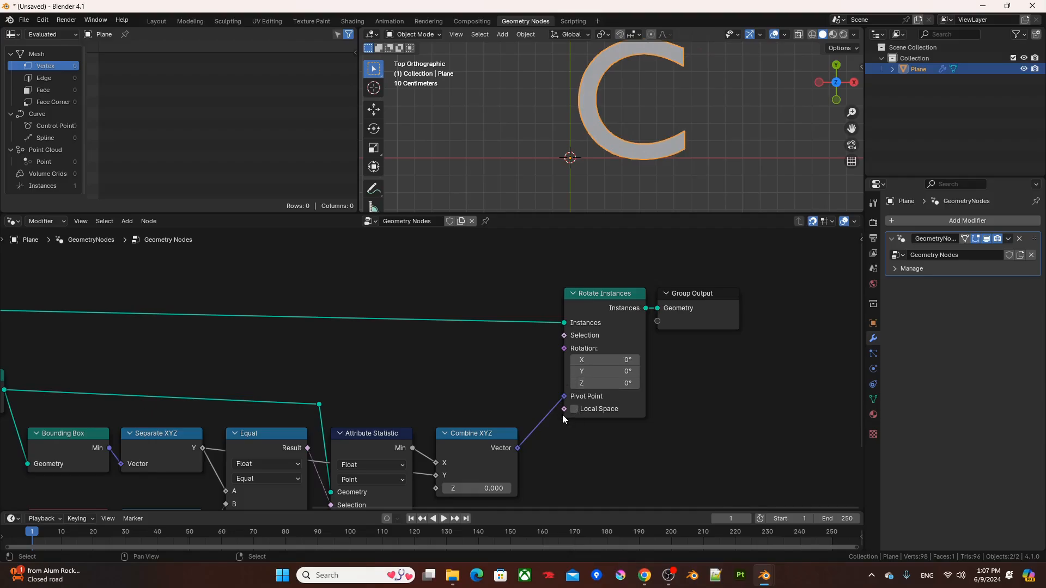
Move Group Output farther from Rotate Instances to open a gap between them.
middle_click_drag(548, 414, 627, 435)
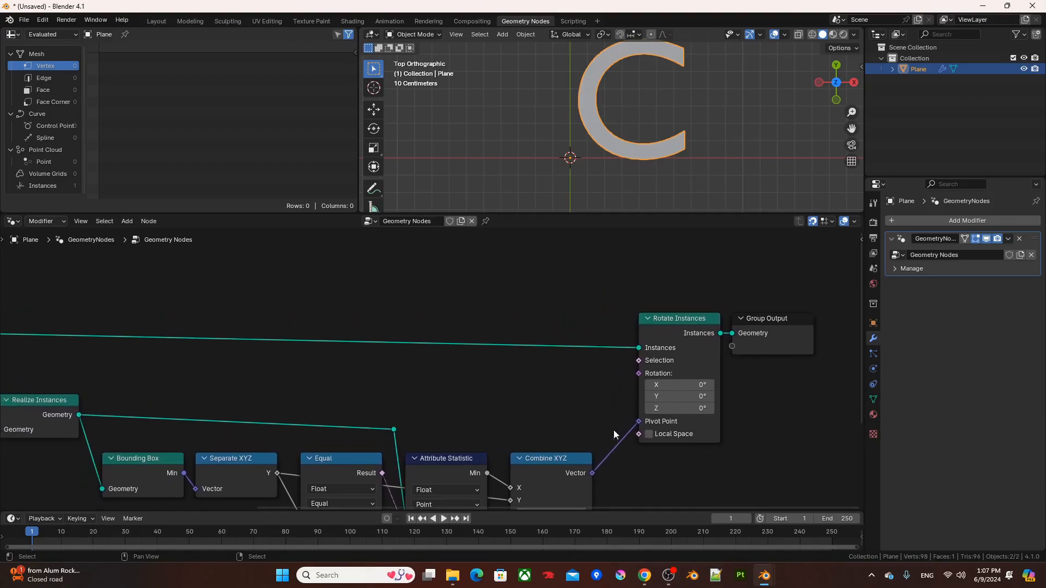
scroll(482, 361, "down", 1)
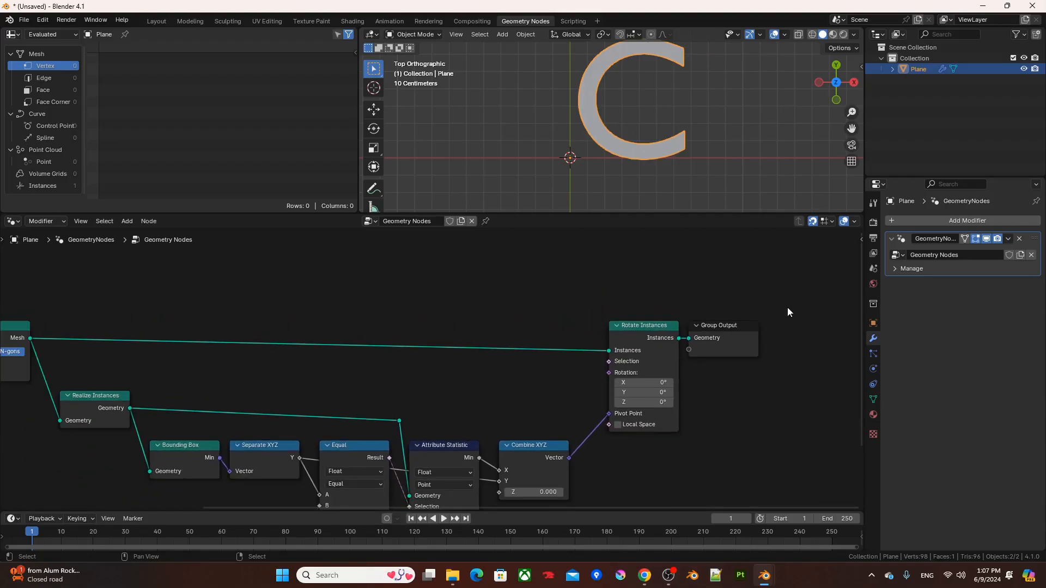
left_click_drag(704, 343, 803, 334)
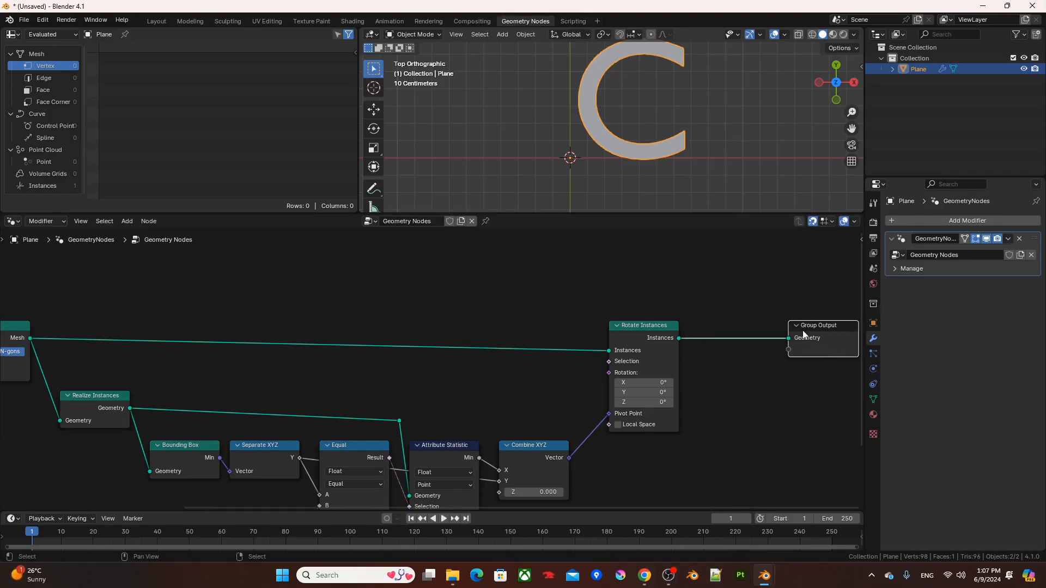
Shift String, String to Curves and Fill Curve together horizontally away from Realize Instances.
middle_click_drag(177, 323, 331, 322)
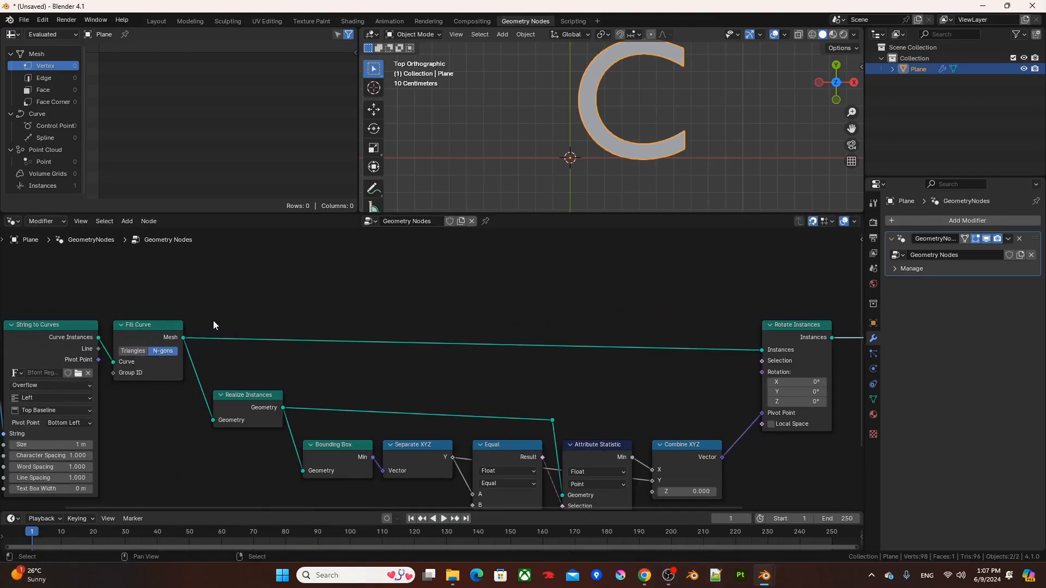
scroll(151, 303, "down", 1)
middle_click_drag(149, 302, 310, 304)
left_click_drag(109, 296, 326, 390)
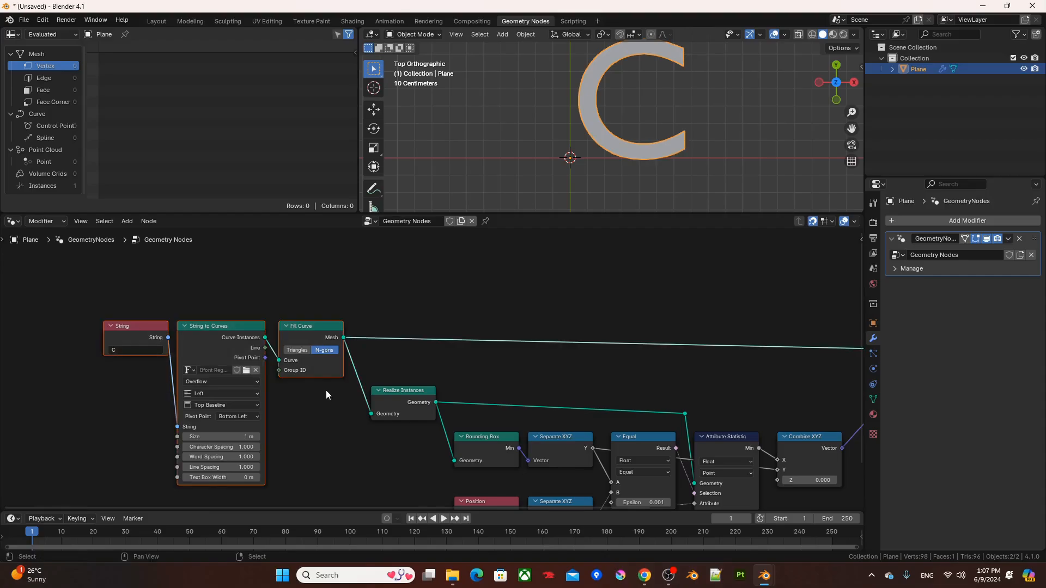
key("g")
key("x")
left_click(234, 385)
Add a reroute on Fill Curve's Mesh links and place it just above Realize Instances, level with the Instances input.
right_click_drag(384, 318, 305, 419, "shift")
key("g")
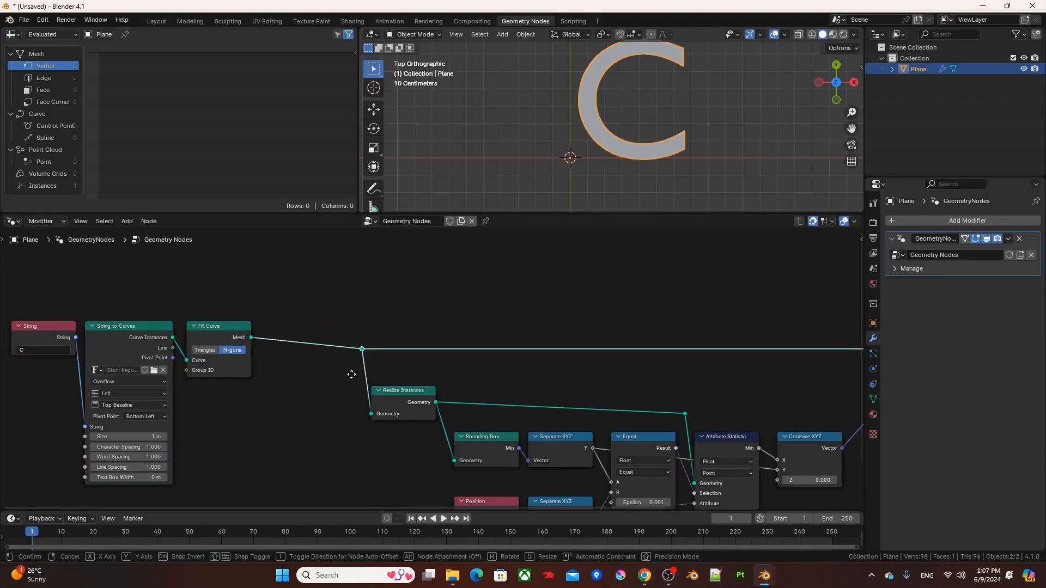
left_click(351, 374)
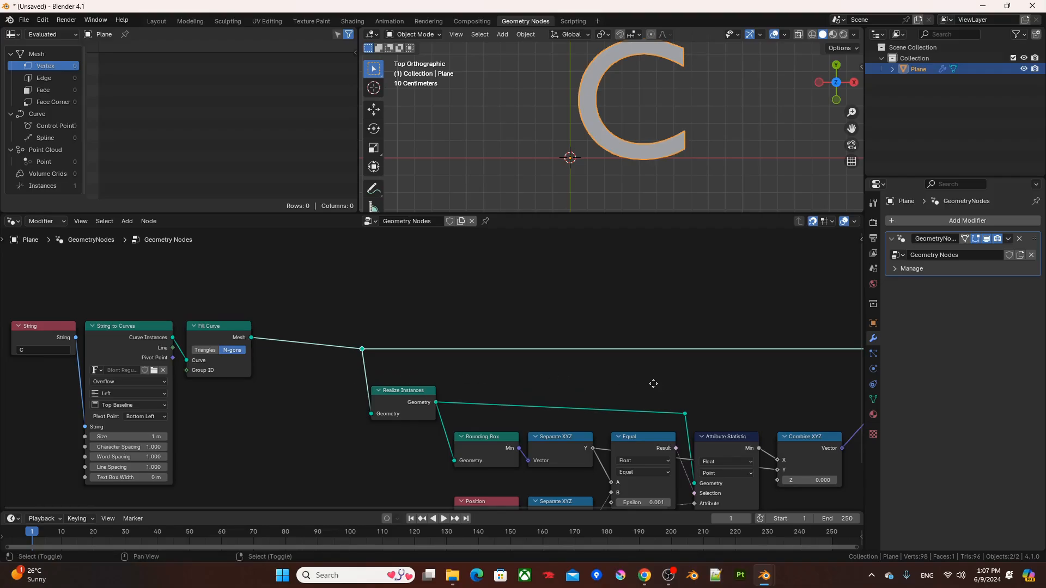
Move Rotate Instances slightly closer to Combine XYZ.
scroll(544, 373, "right", 6, "ctrl")
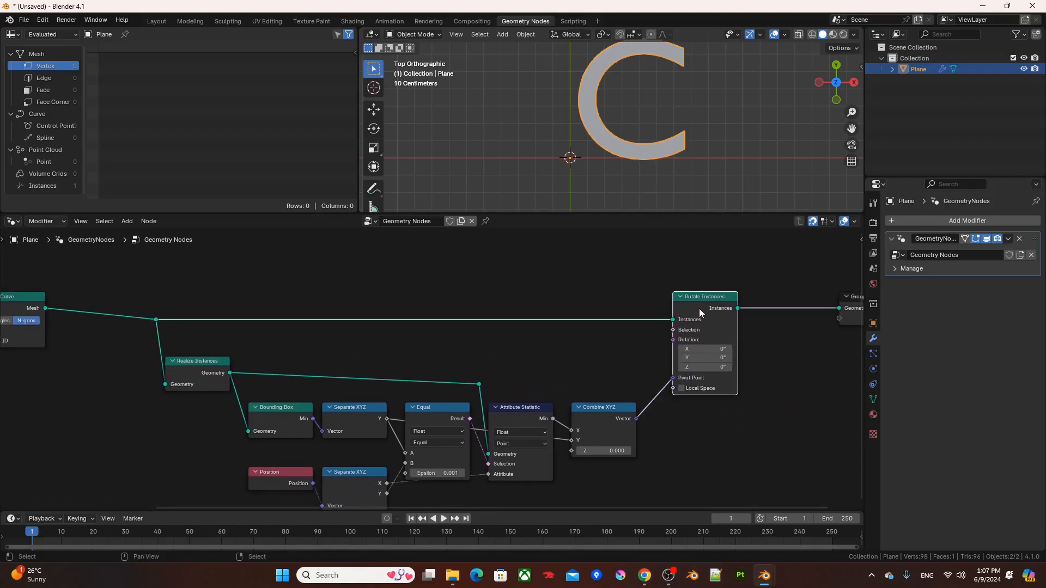
left_click_drag(698, 308, 675, 312)
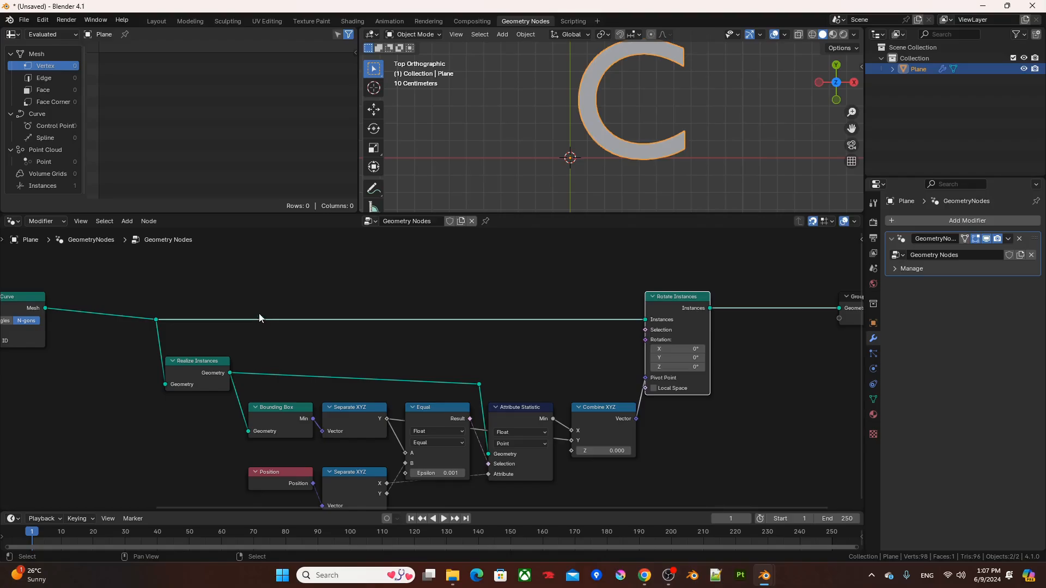
scroll(258, 314, "down", 3)
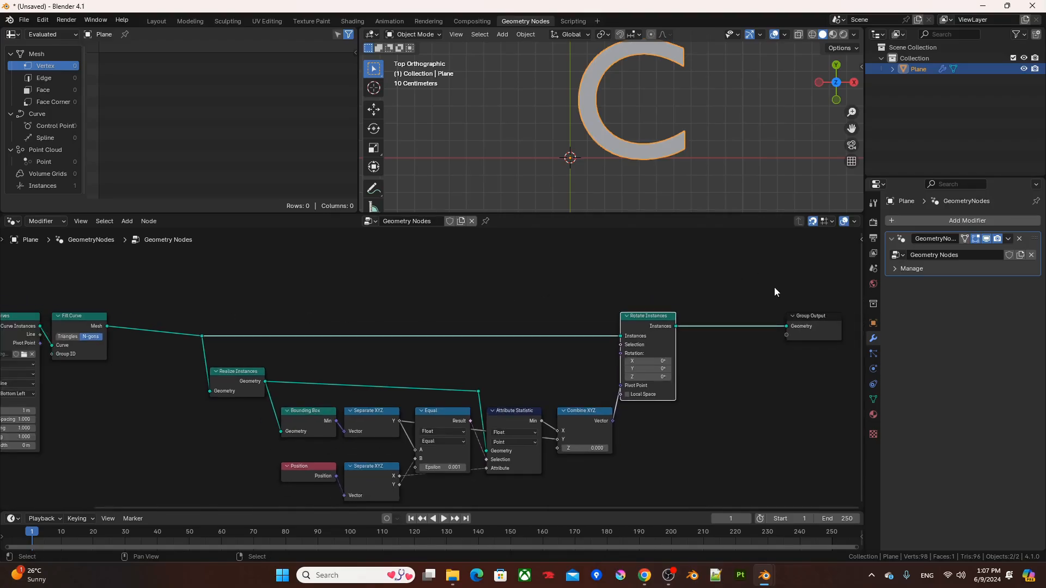
Add a Simulation Zone in the empty space above the Fill Curve and reroute area.
middle_click_drag(223, 307, 243, 338)
left_click(225, 311)
key("F3")
type("sz")
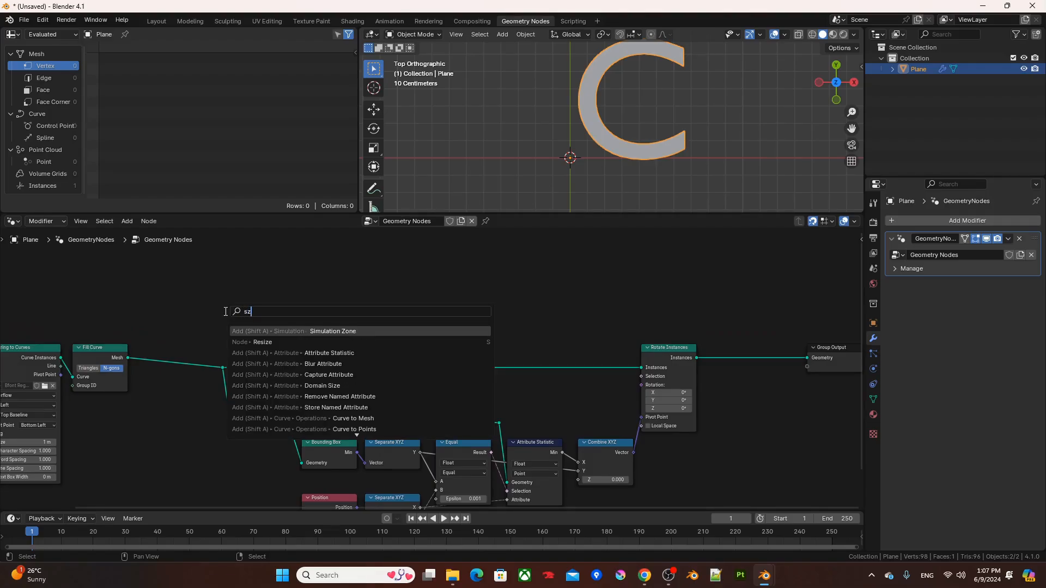
key("Return")
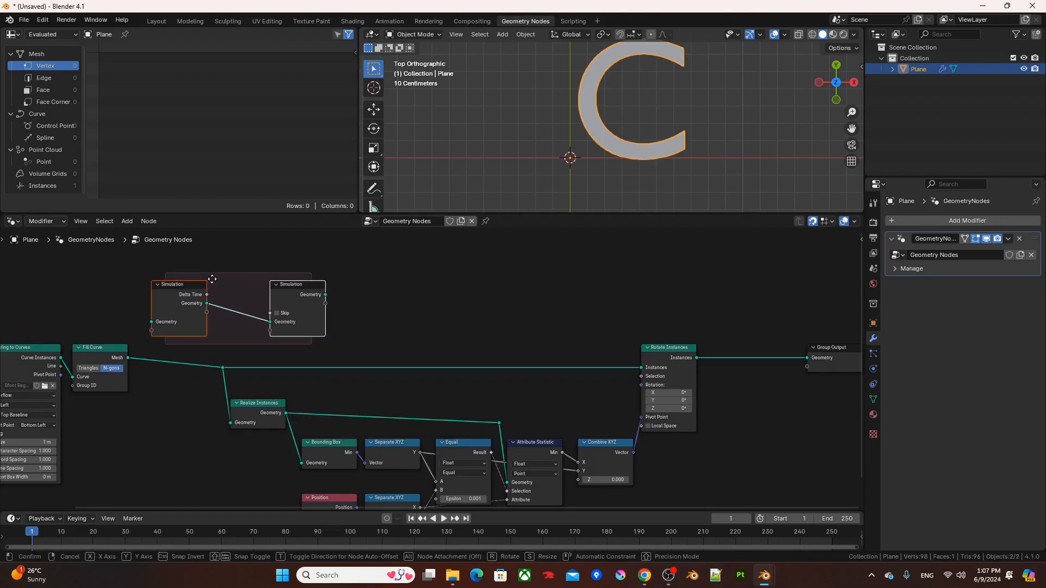
left_click(211, 279)
Stretch the simulation zone by moving its output node horizontally to between Rotate Instances and Group Output.
left_click(361, 279)
left_click(292, 289)
key("g")
key("x")
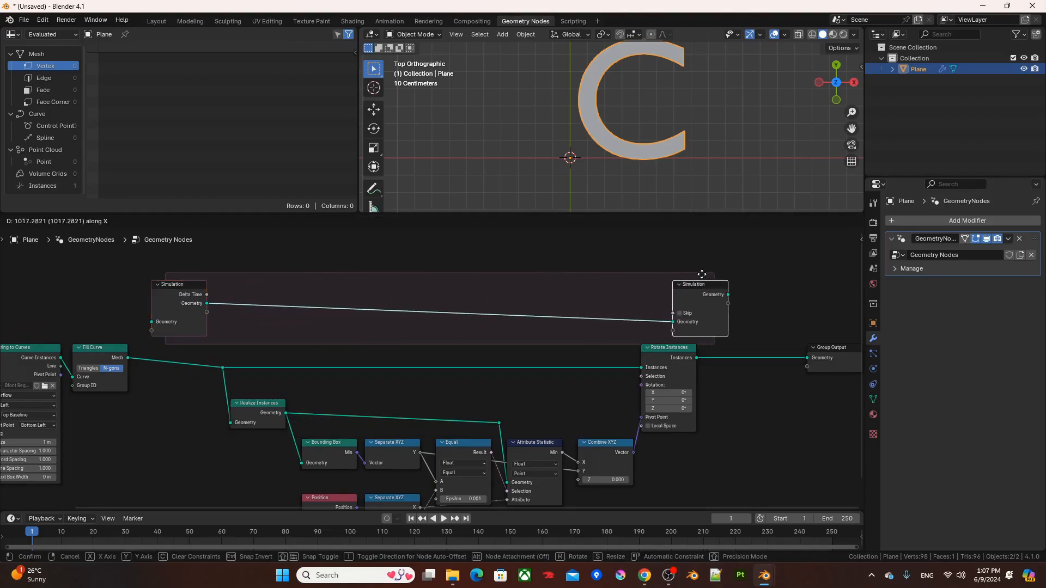
left_click(749, 275)
Connect Fill Curve's Mesh to the simulation input's Geometry, and the simulation input's Geometry output to the reroute.
middle_click_drag(414, 332, 556, 320)
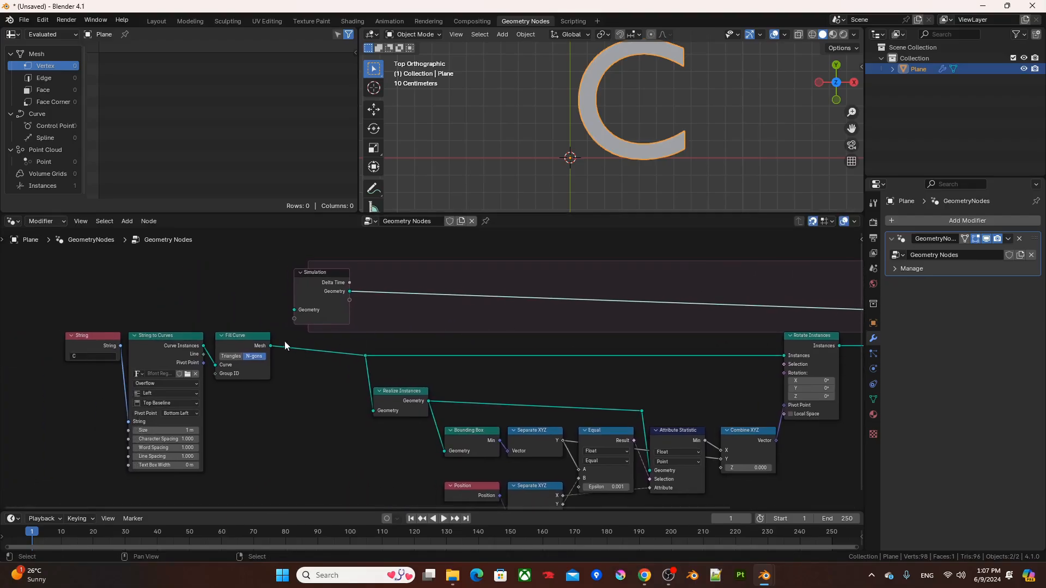
left_click_drag(270, 345, 299, 313)
left_click_drag(350, 291, 365, 363)
Connect Rotate Instances to the simulation output's Geometry input, and that node's Geometry output to Group Output.
middle_click_drag(520, 354, 324, 357)
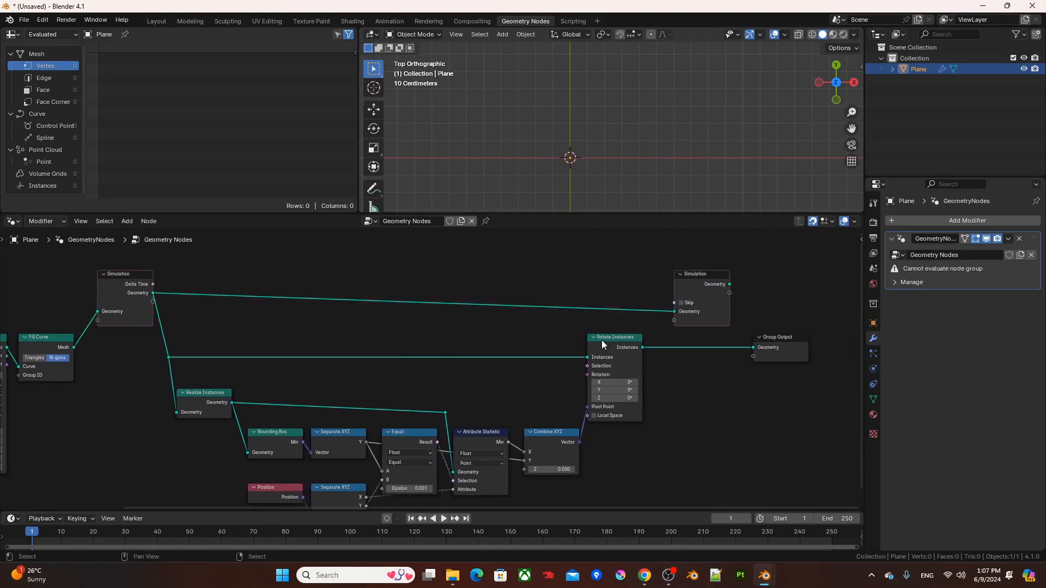
left_click_drag(643, 347, 674, 311)
left_click_drag(730, 284, 757, 349)
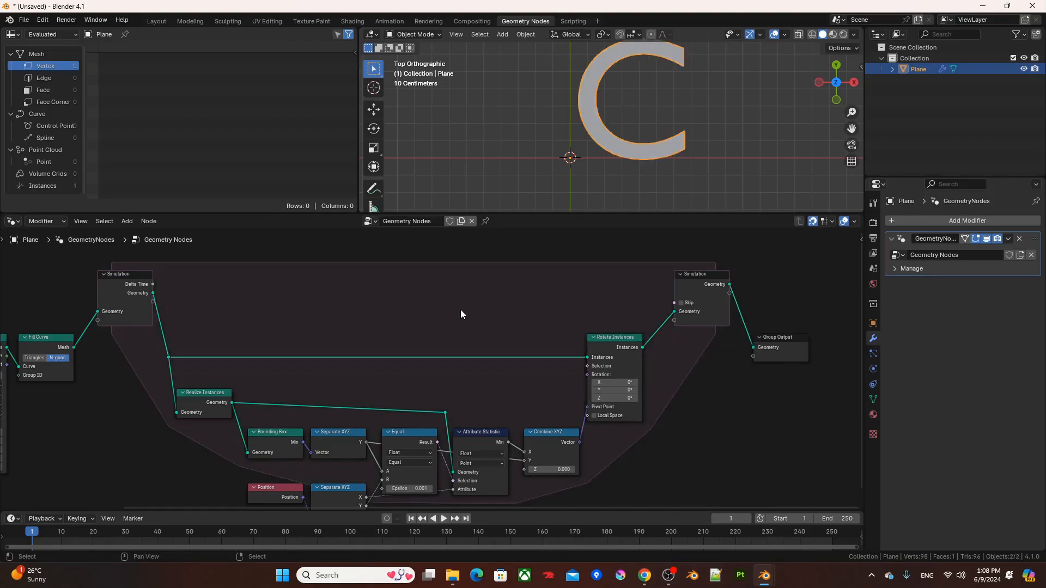
Move both Simulation zone nodes straight down to line up with the Fill Curve and Rotate Instances row.
mouse_move(460, 311)
middle_mouse_down()
mouse_move(478, 297)
mouse_move(478, 319)
middle_mouse_up()
left_click_drag(96, 266, 725, 325)
key("g")
key("y")
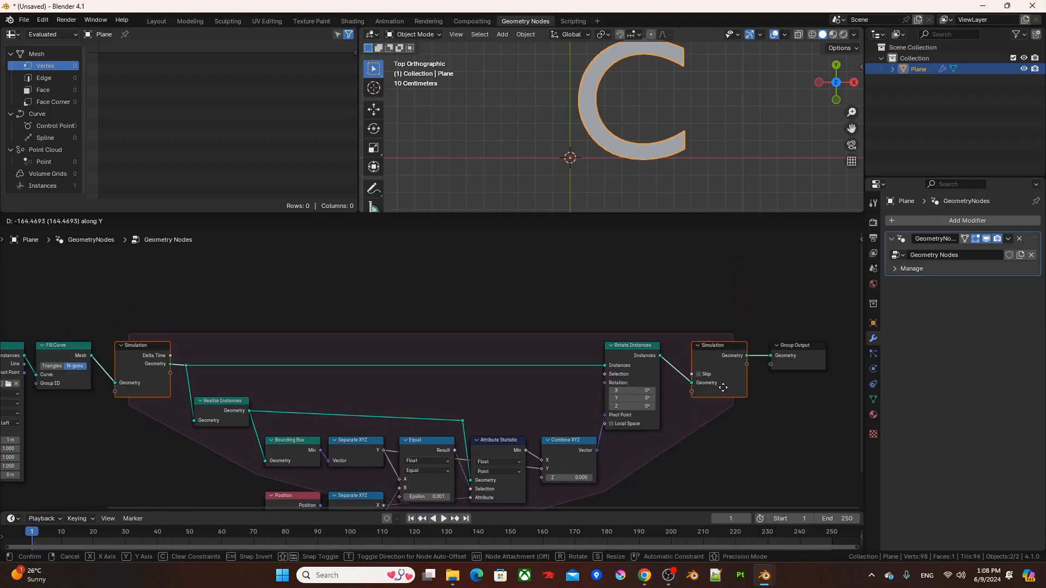
left_click(723, 387)
scroll(349, 355, "down", 1)
middle_click_drag(349, 354, 418, 336)
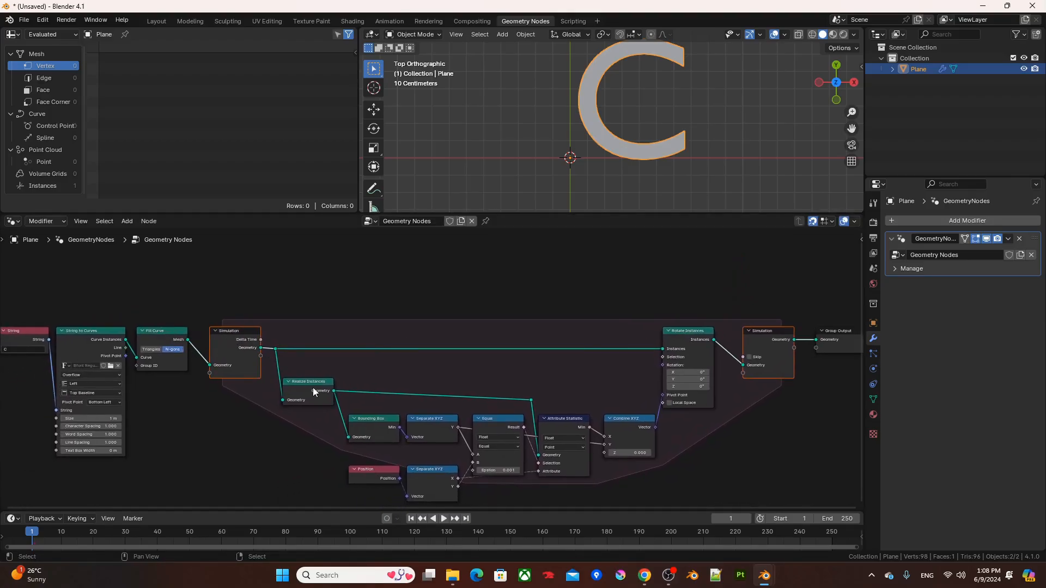
Set the Z rotation of the Rotate Instances node to 5°.
left_click(687, 338)
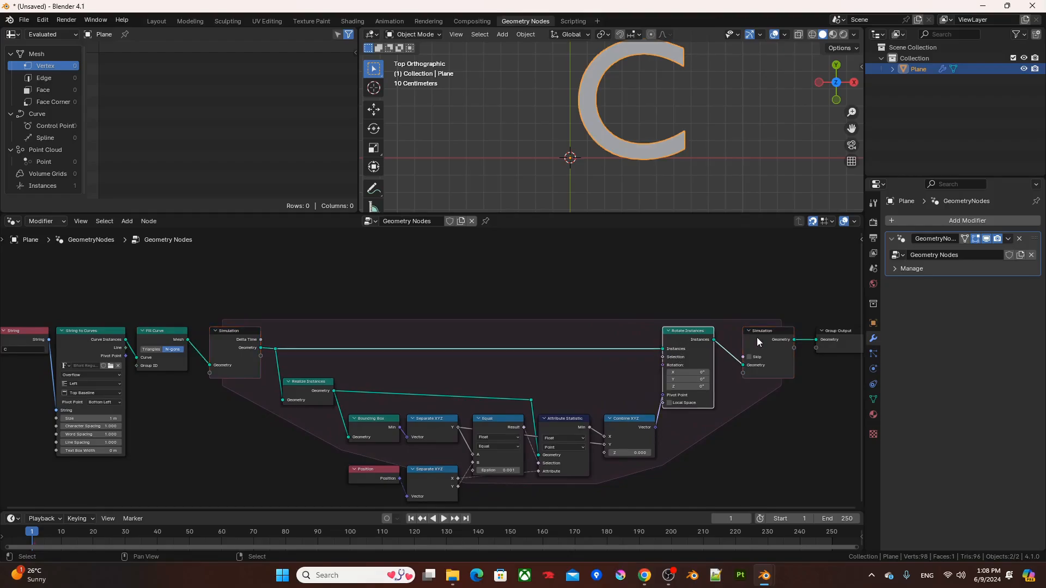
middle_click_drag(662, 364, 616, 349)
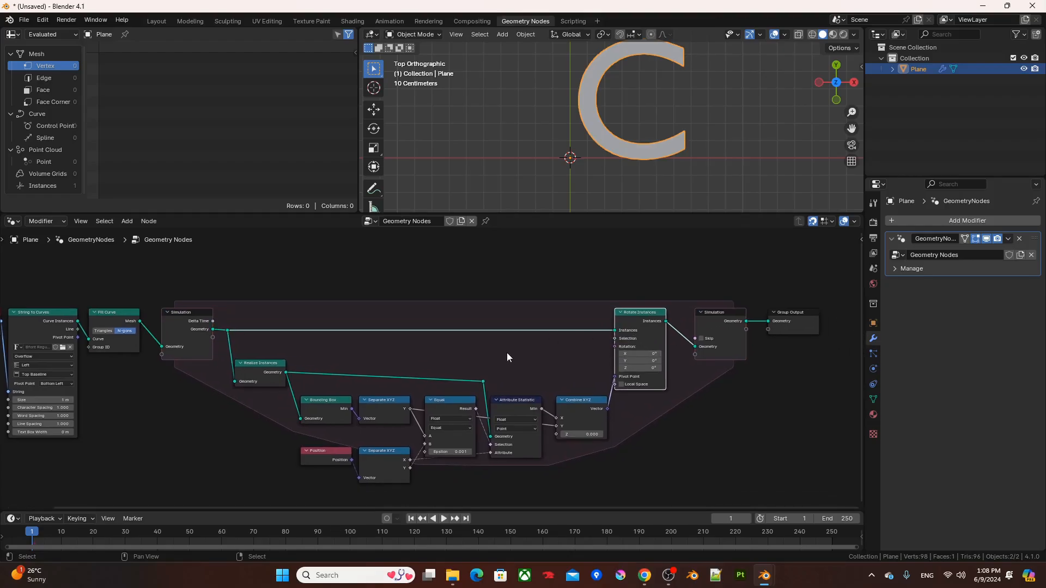
scroll(507, 352, "up", 1)
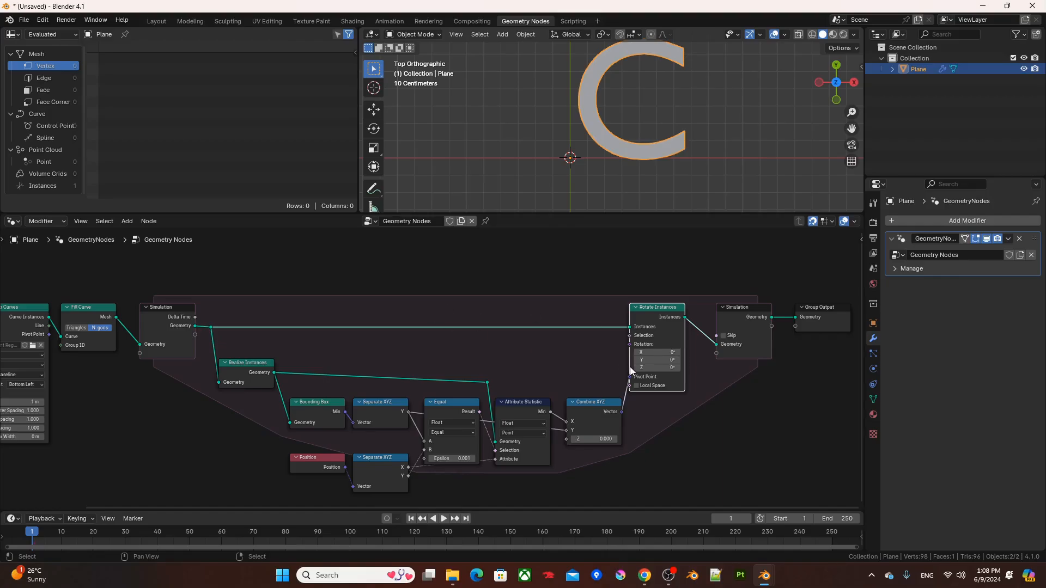
scroll(633, 382, "up", 1)
left_click(695, 368)
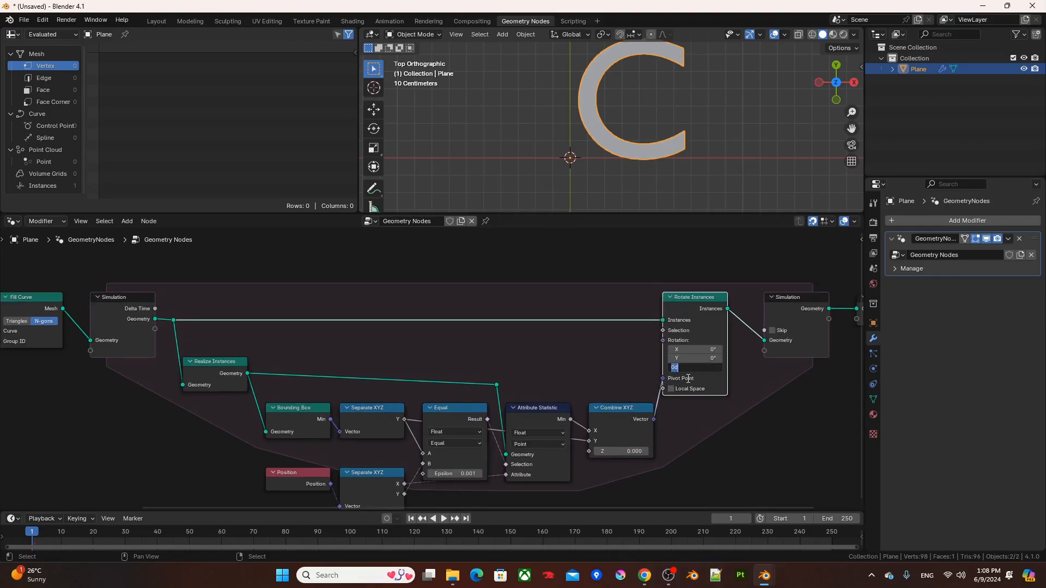
type("5")
key("Return")
left_click(607, 376)
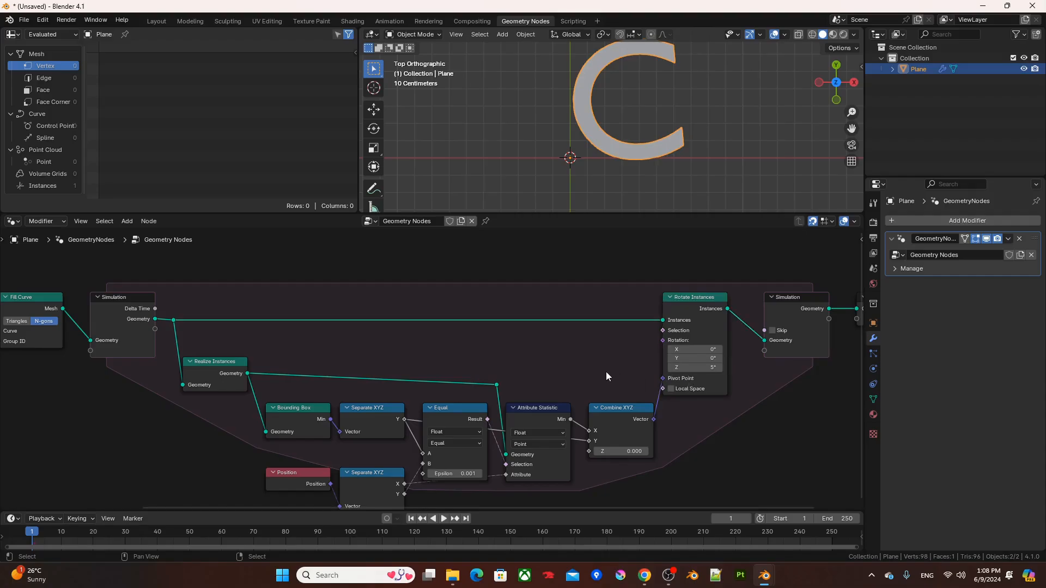
Play the simulation and follow the rolling letter C in the viewport, stopping playback after checking its motion.
scroll(575, 156, "down", 3)
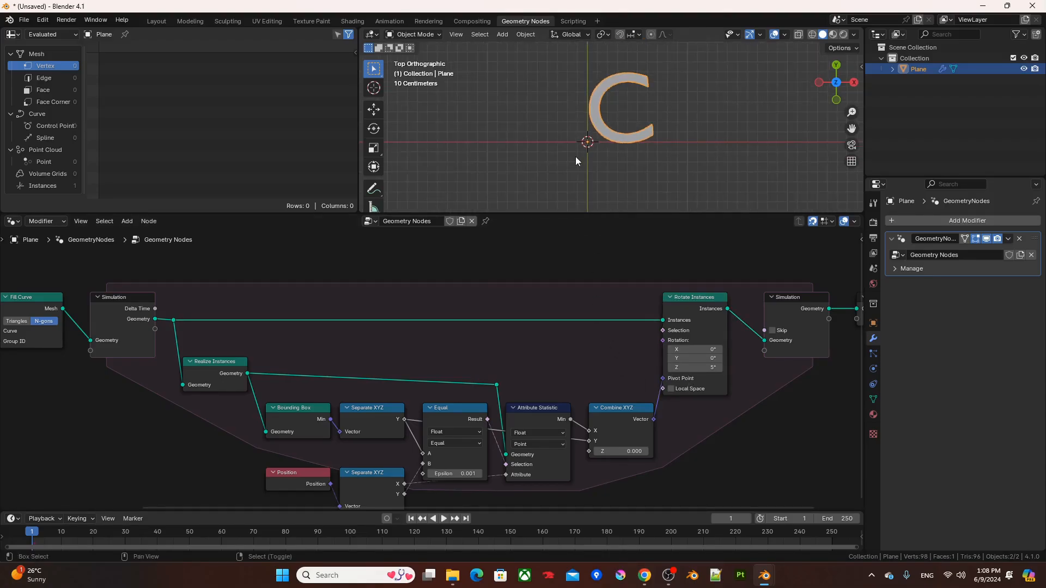
middle_click_drag(575, 155, 635, 151, "shift")
key("space")
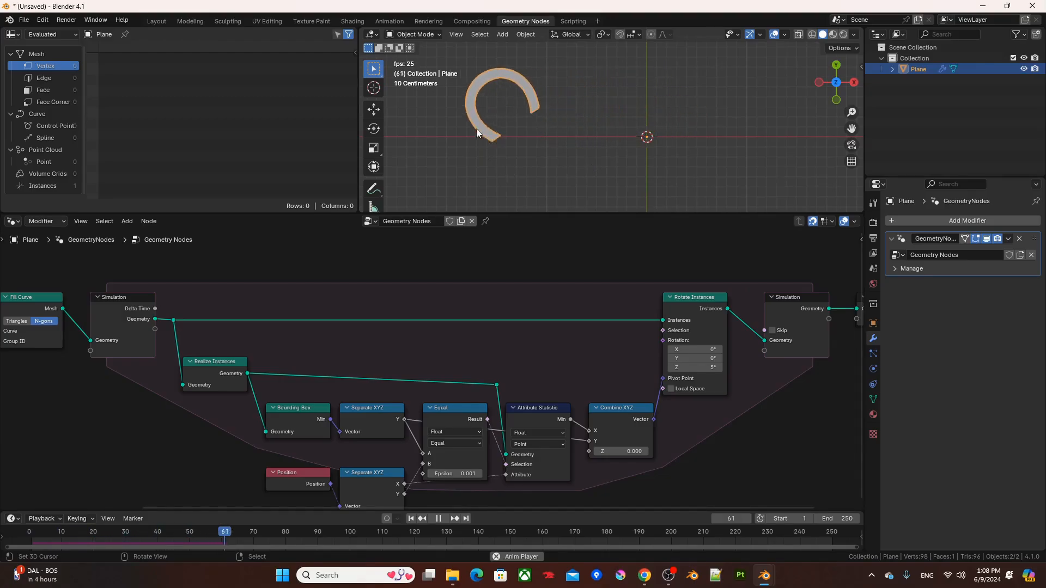
middle_click_drag(476, 128, 625, 135, "shift")
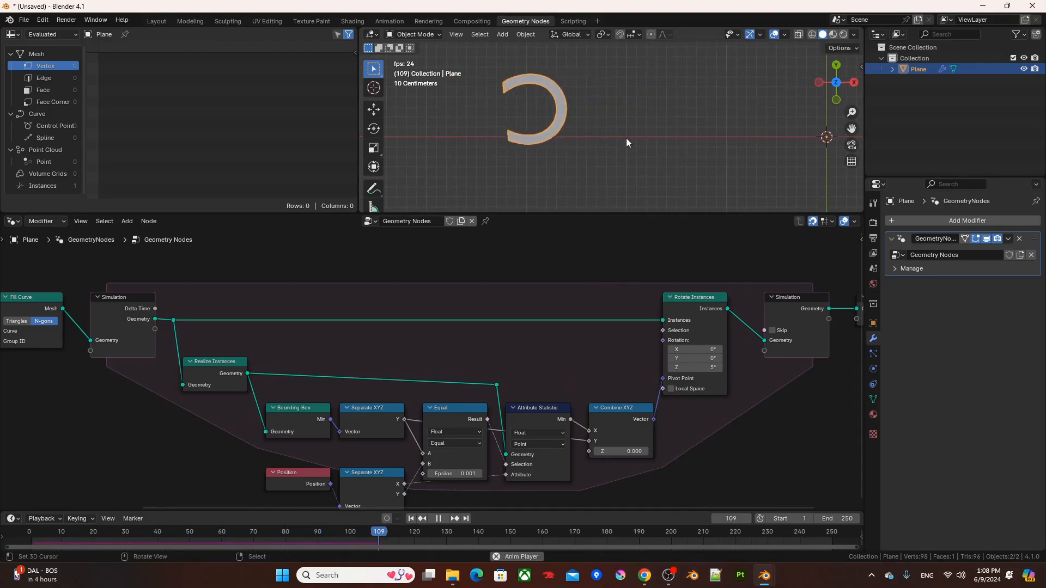
key("space")
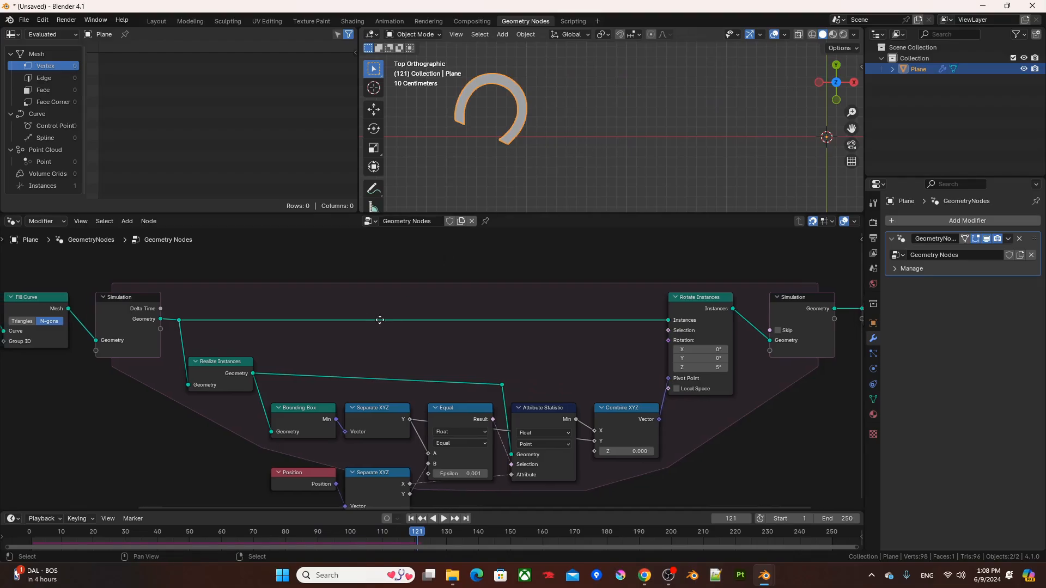
Change the text in the String node to A.
middle_click_drag(129, 321, 433, 331)
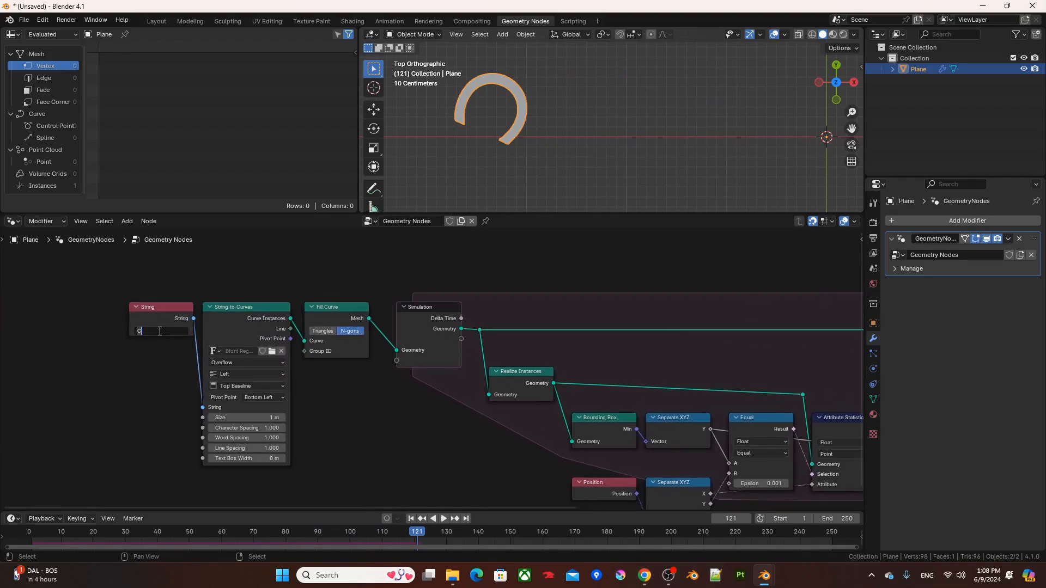
key("BackSpace")
type("A")
key("Return")
Replay the simulation from the first frame to check how the letter A rolls, then stop playback.
key("shift+Left")
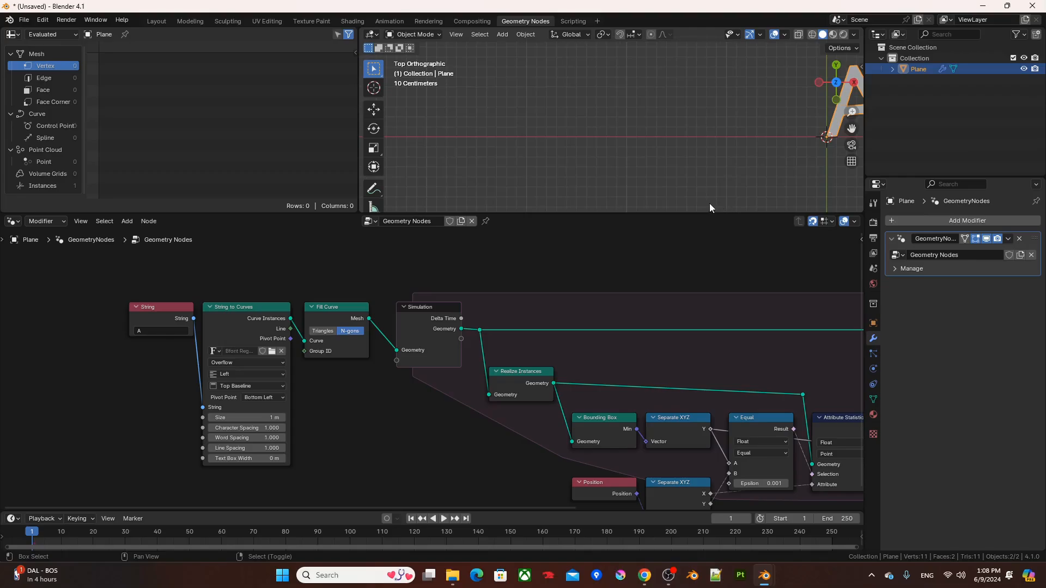
key("space")
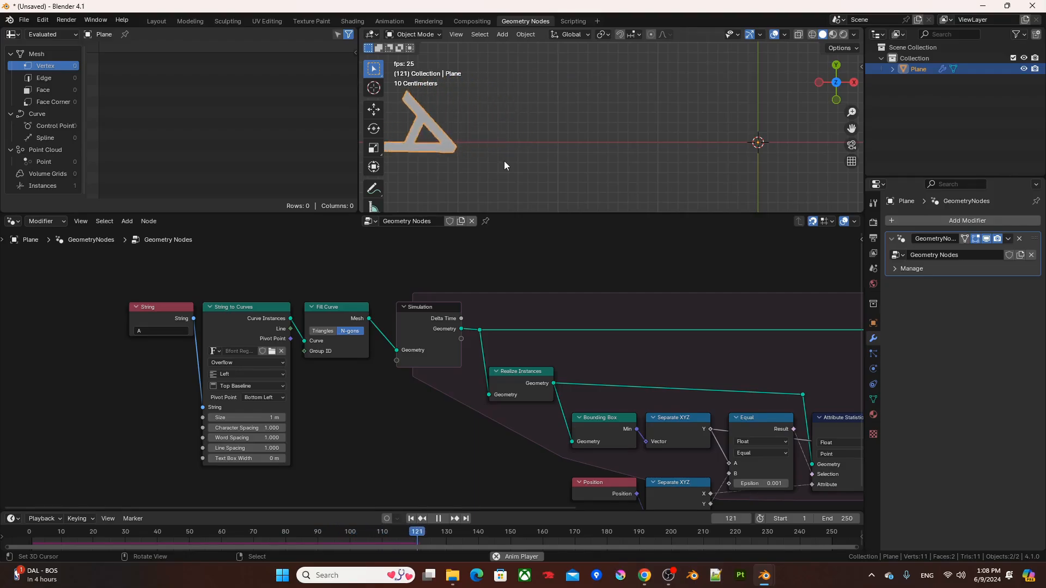
key("space")
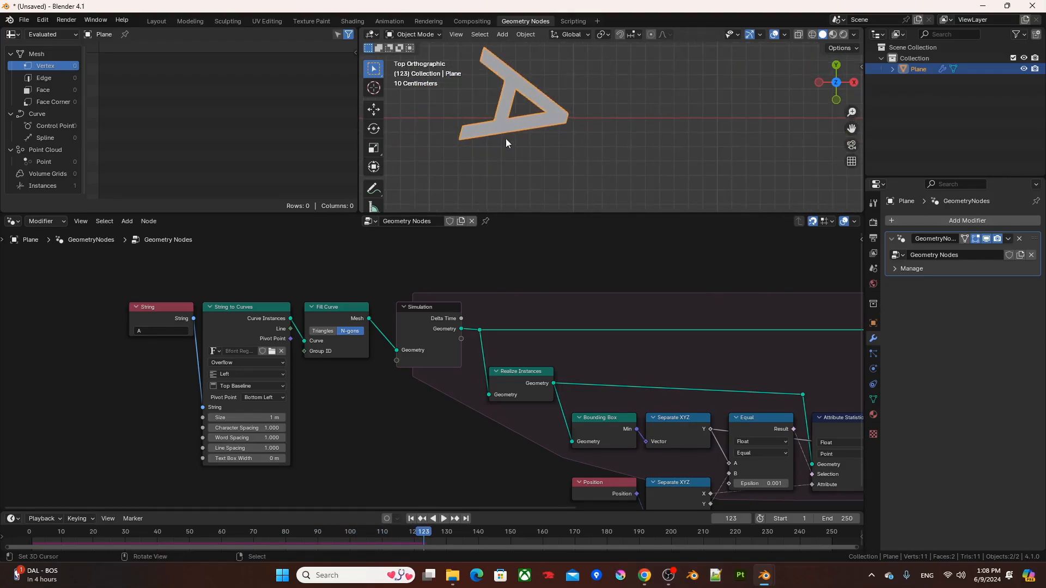
Move the Simulation output and Group Output nodes horizontally away from Rotate Instances to make room for more nodes.
scroll(697, 275, "down", 3)
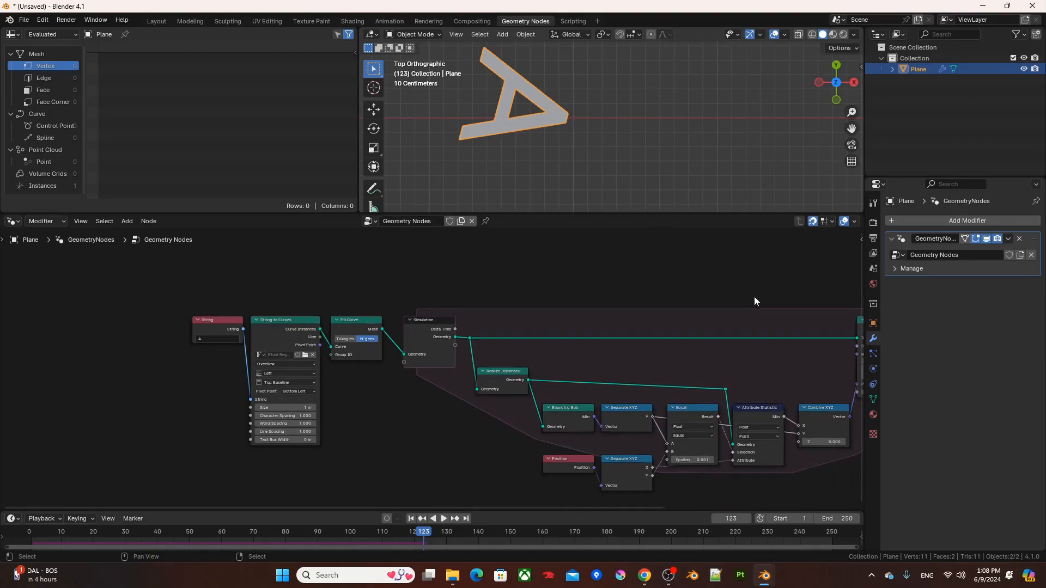
middle_click_drag(727, 299, 258, 314)
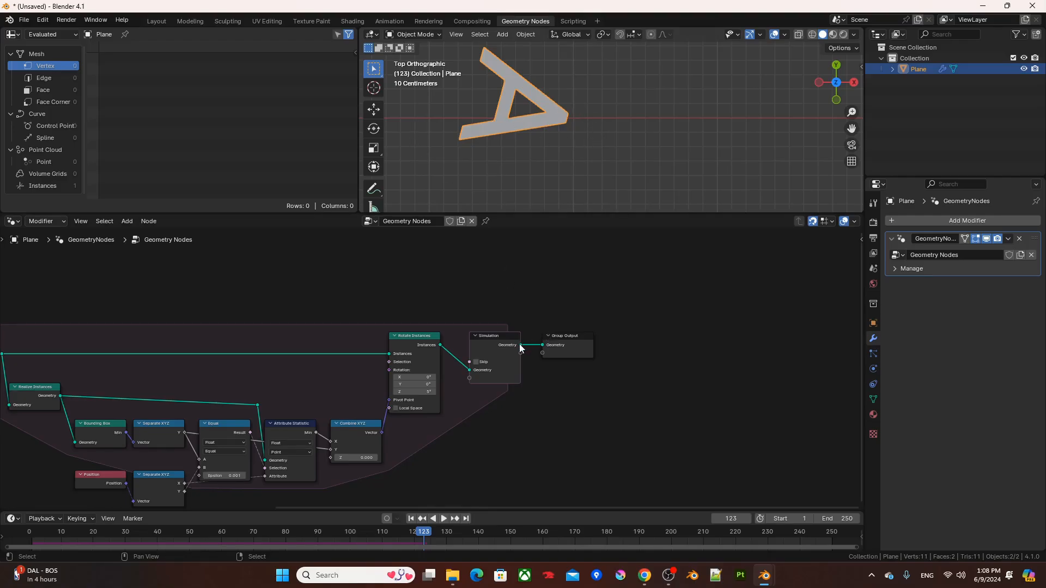
scroll(621, 311, "up", 4)
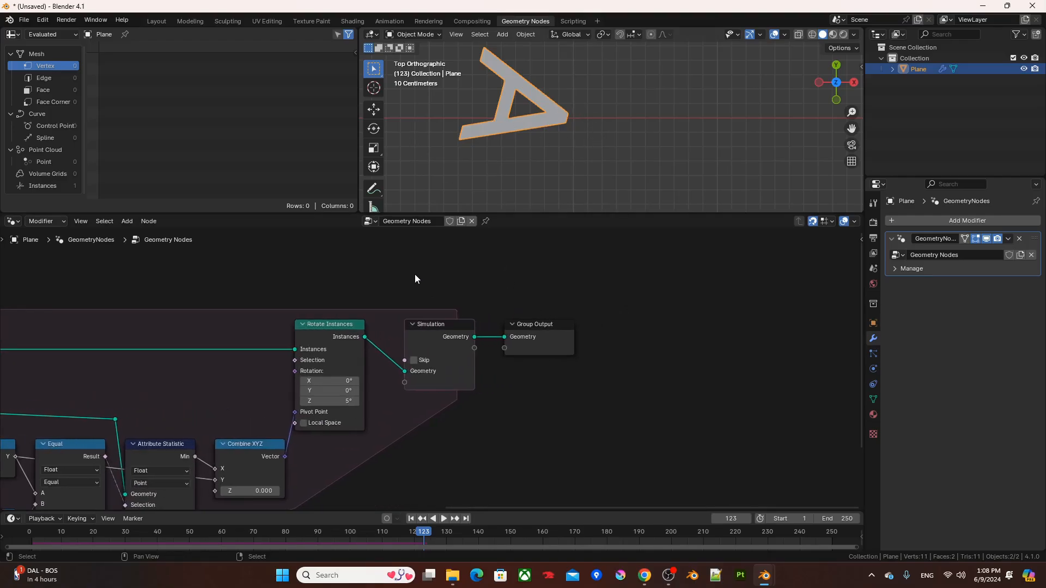
left_click_drag(417, 276, 574, 422)
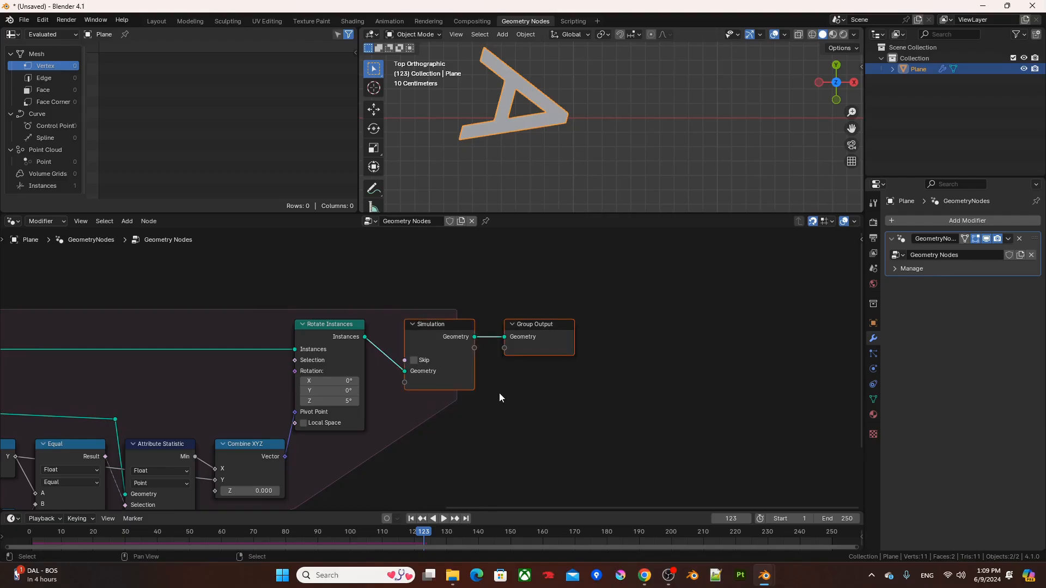
key("g")
key("x")
left_click(786, 310)
middle_click_drag(787, 310, 502, 392)
key("g")
key("x")
left_click(708, 387)
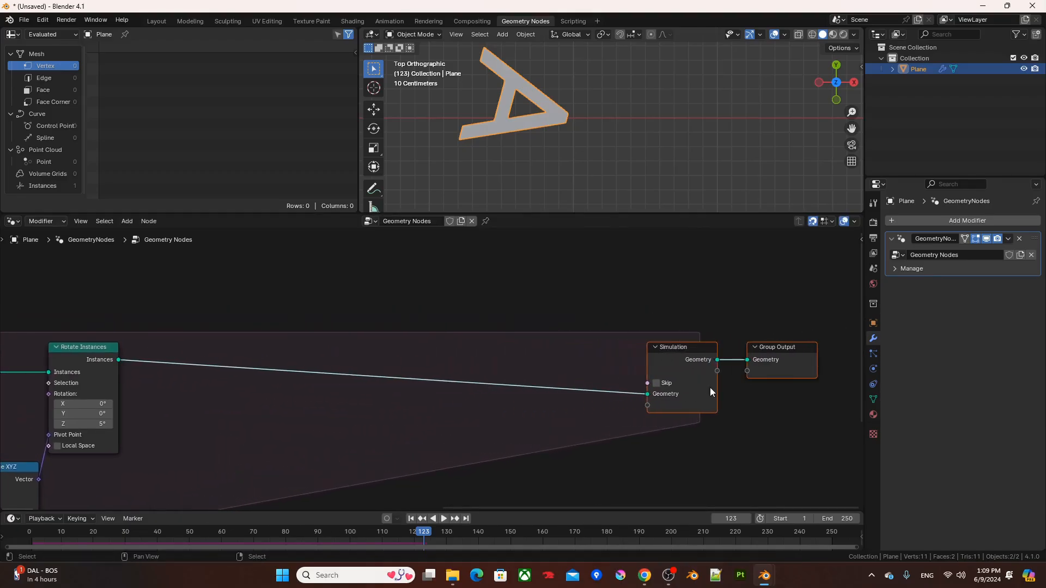
middle_click_drag(484, 310, 550, 299)
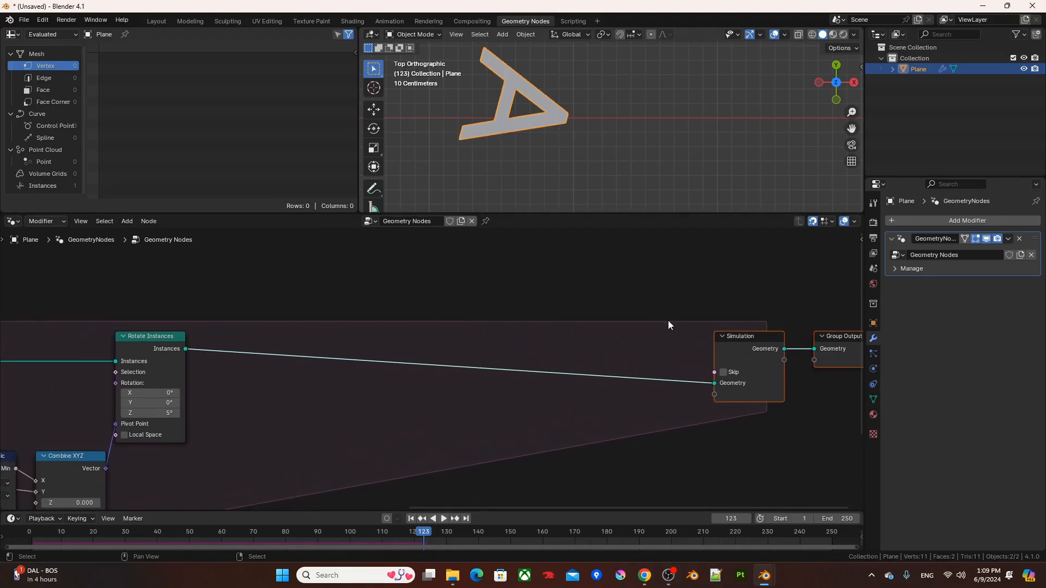
left_click(235, 393)
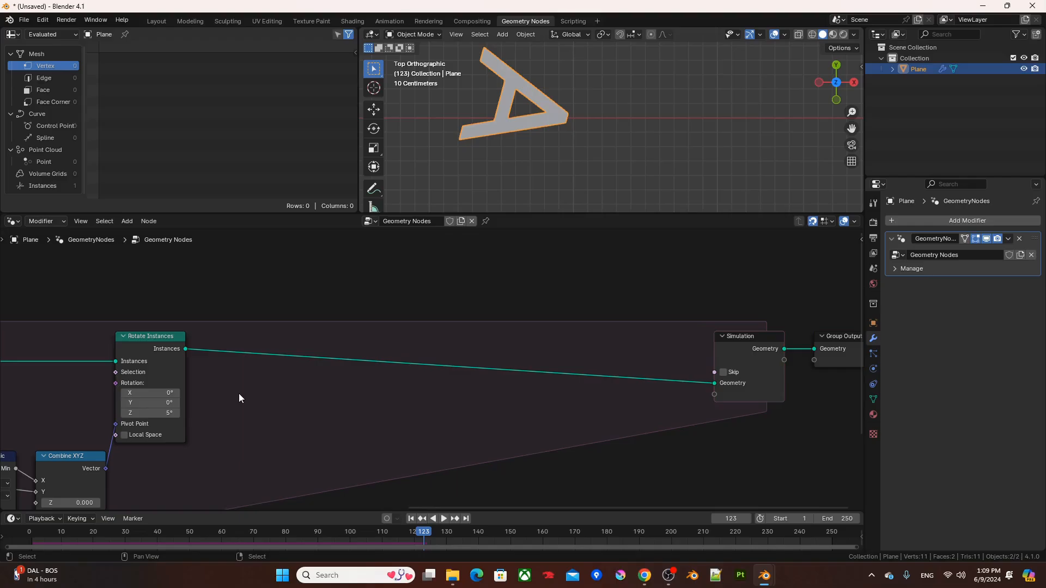
Add a Realize Instances node fed by Rotate Instances' Instances output, and connect its Geometry to a new Bounding Box node.
left_click_drag(186, 348, 260, 418)
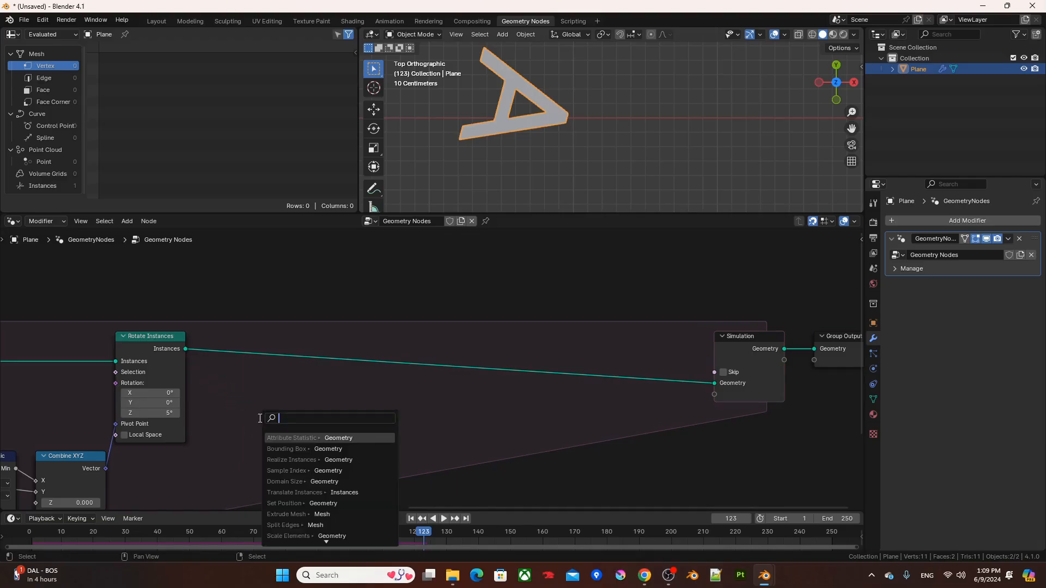
type("rea")
left_click(314, 438)
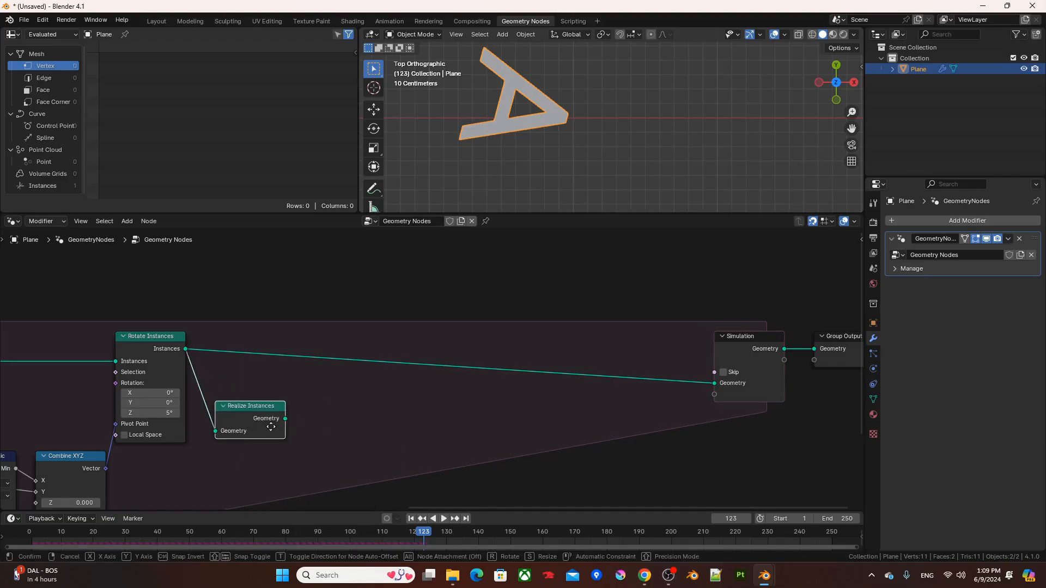
left_click_drag(284, 418, 307, 420)
type("bb")
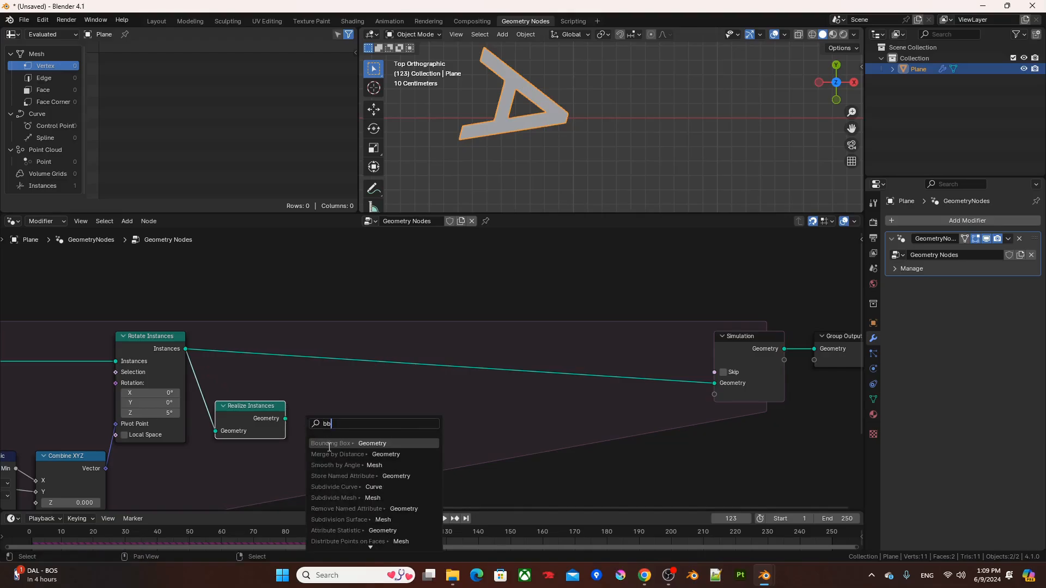
left_click(329, 447)
left_click(320, 436)
middle_click_drag(373, 436, 316, 419)
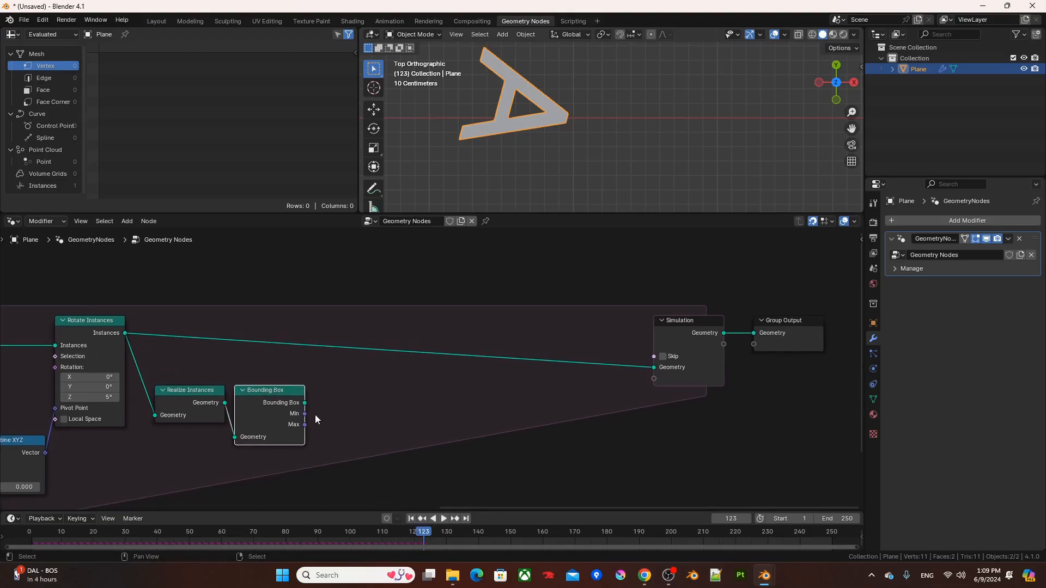
Add a Separate XYZ node beside the new Bounding Box, fed by its Min output.
left_click_drag(305, 424, 335, 420)
type("sx")
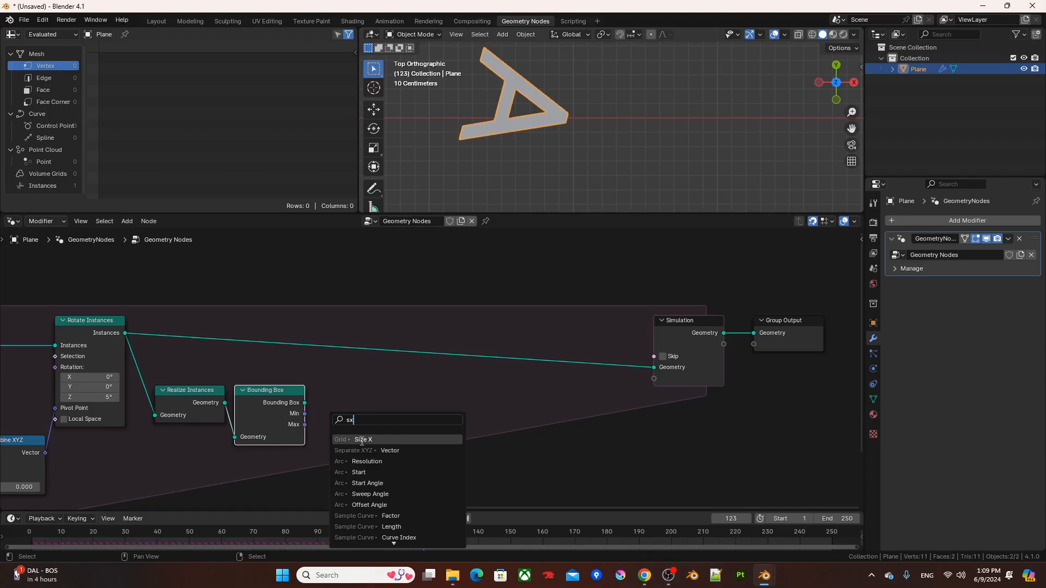
left_click(381, 450)
left_click(349, 424)
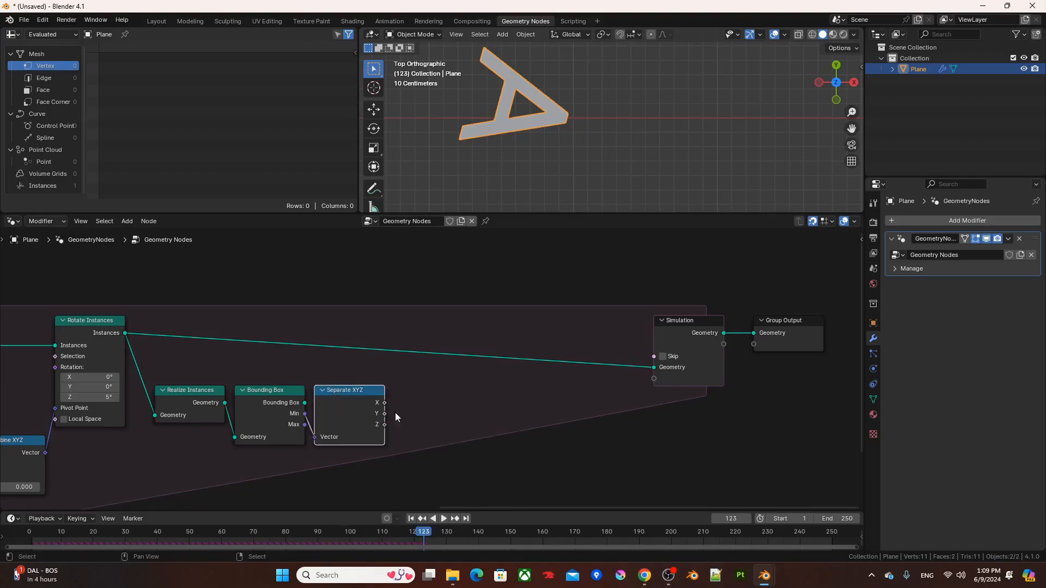
Add a Multiply math node fed by the new Separate XYZ's Y output, and set its second value to -1.
left_click_drag(385, 413, 414, 409)
type("mu")
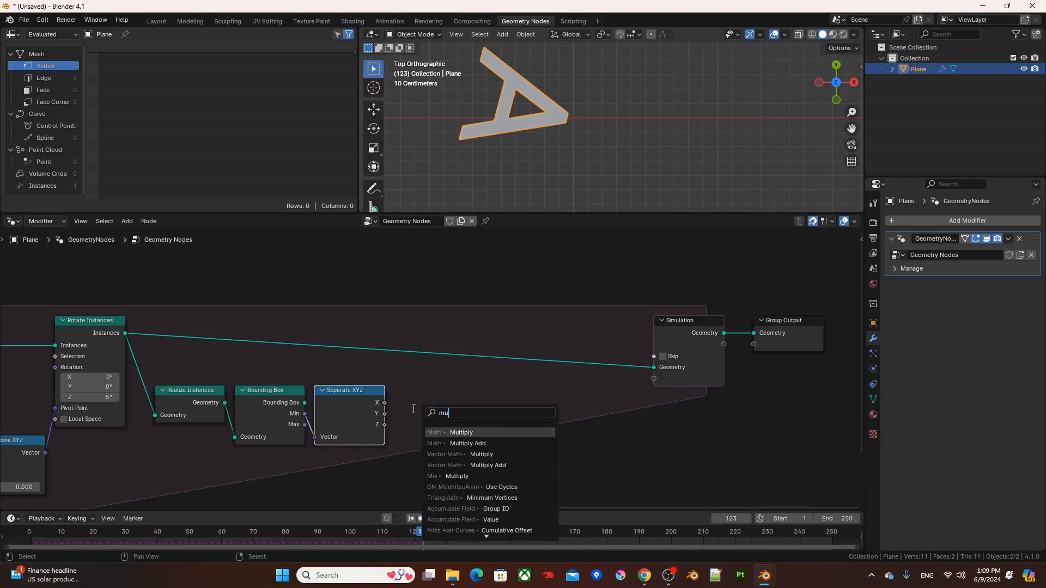
key("Return")
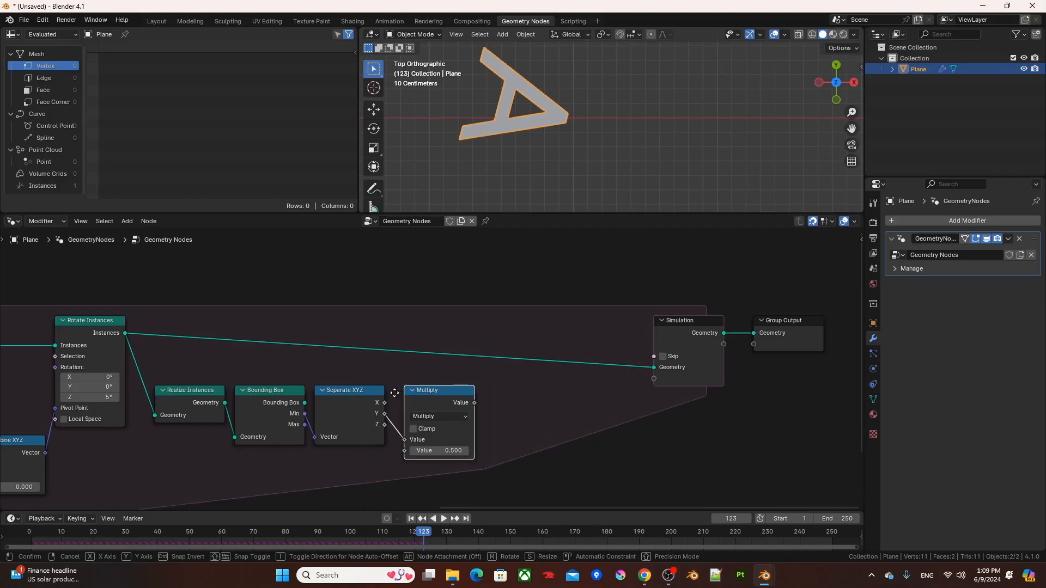
left_click(382, 389)
left_click(421, 451)
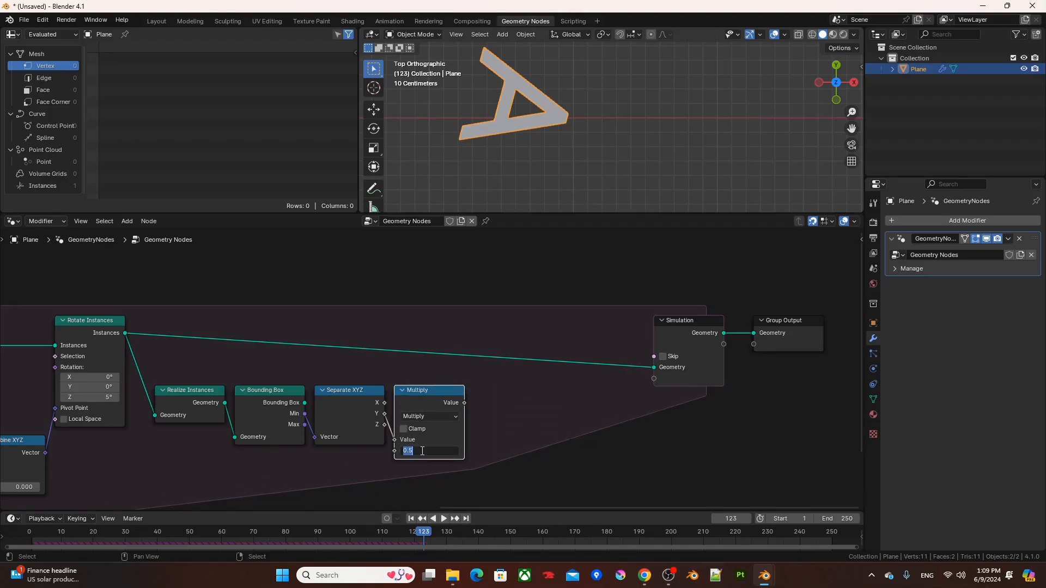
type("-1")
key("Return")
Connect the Multiply result to the Y input of a new Combine XYZ node placed beside it.
left_click_drag(465, 403, 498, 421)
type("cx")
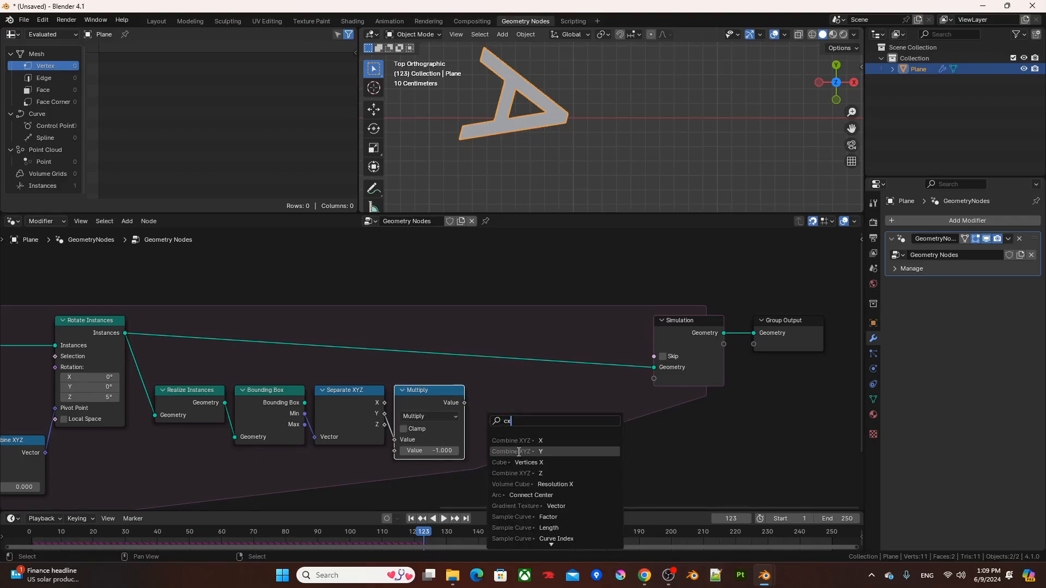
left_click(519, 451)
left_click(570, 413)
Insert a Translate Instances node before the Simulation output, feed its Translation from the last Combine XYZ's Vector, and disable Local Space.
key("F3")
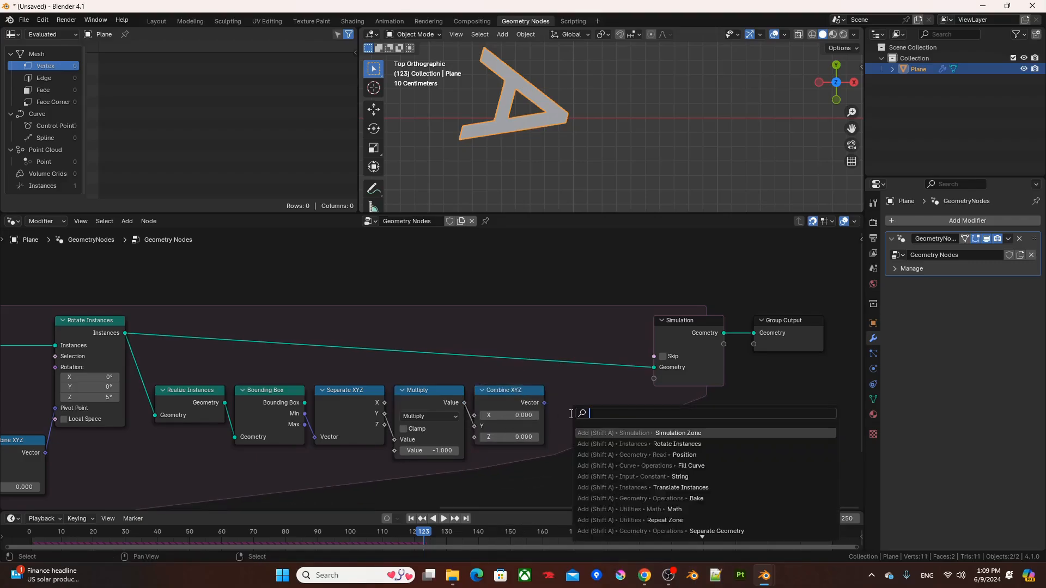
type("transla")
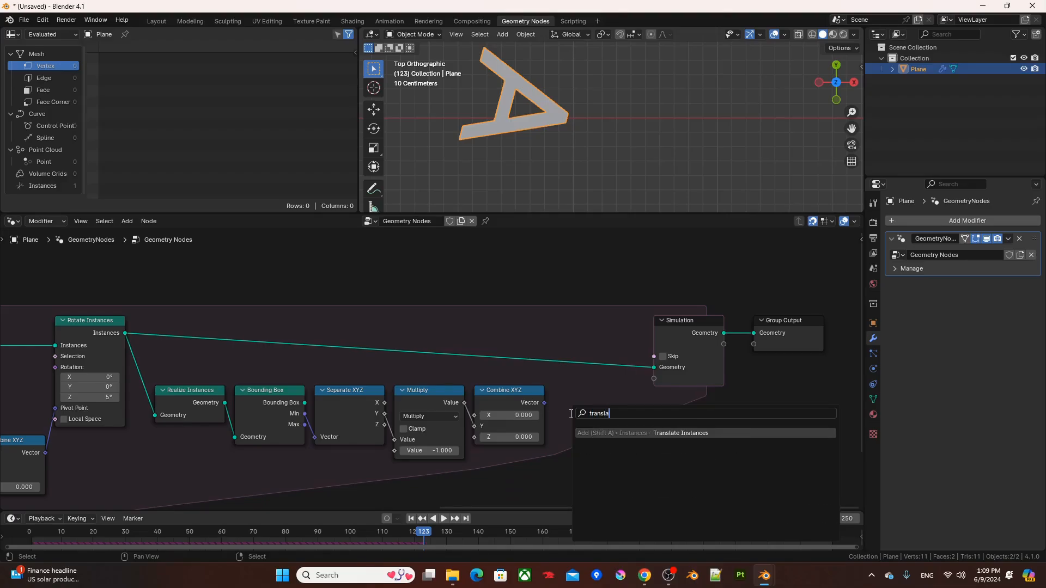
key("Return")
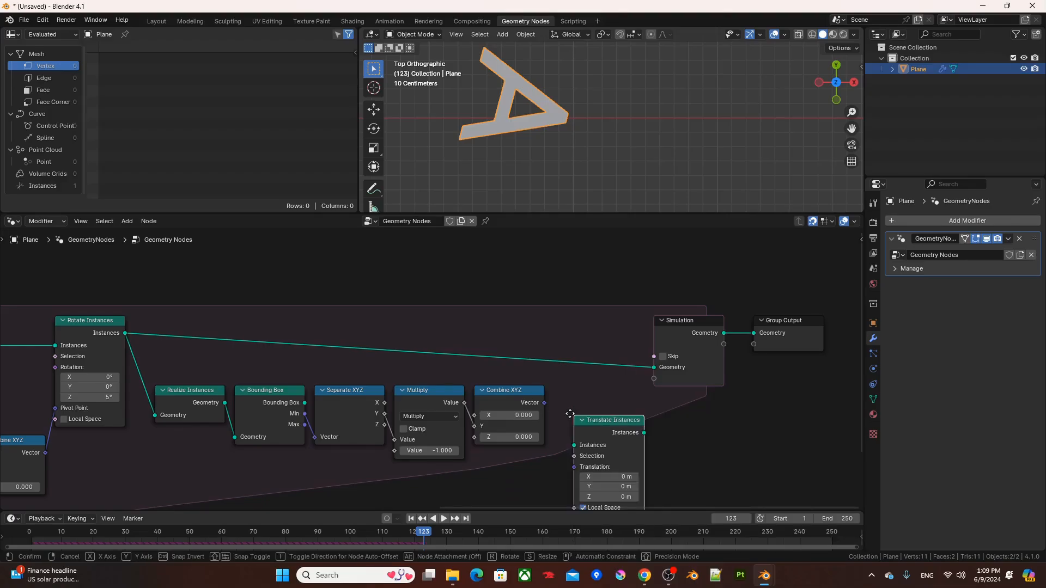
left_click(567, 319)
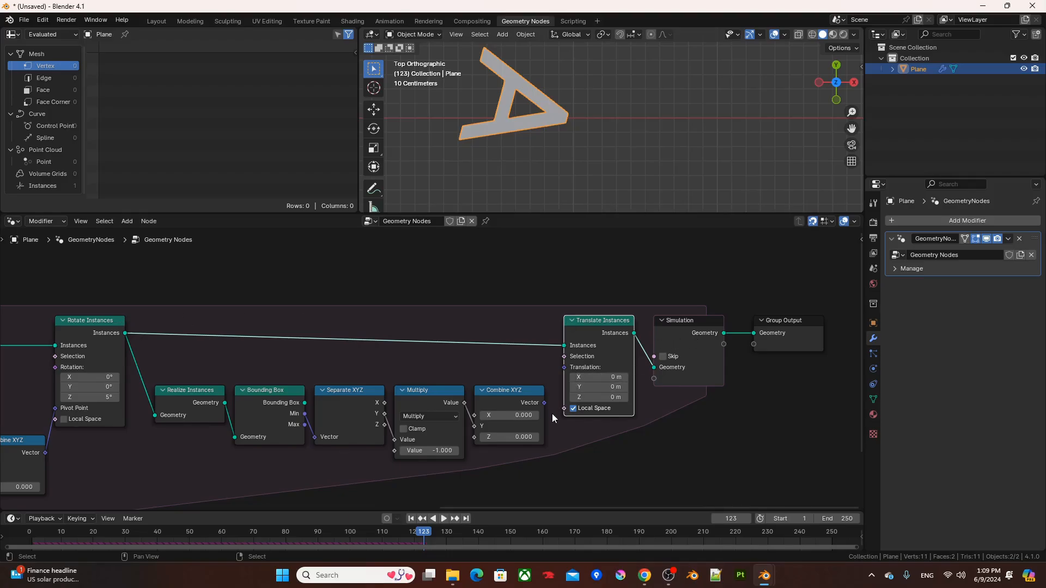
left_click_drag(544, 403, 559, 374)
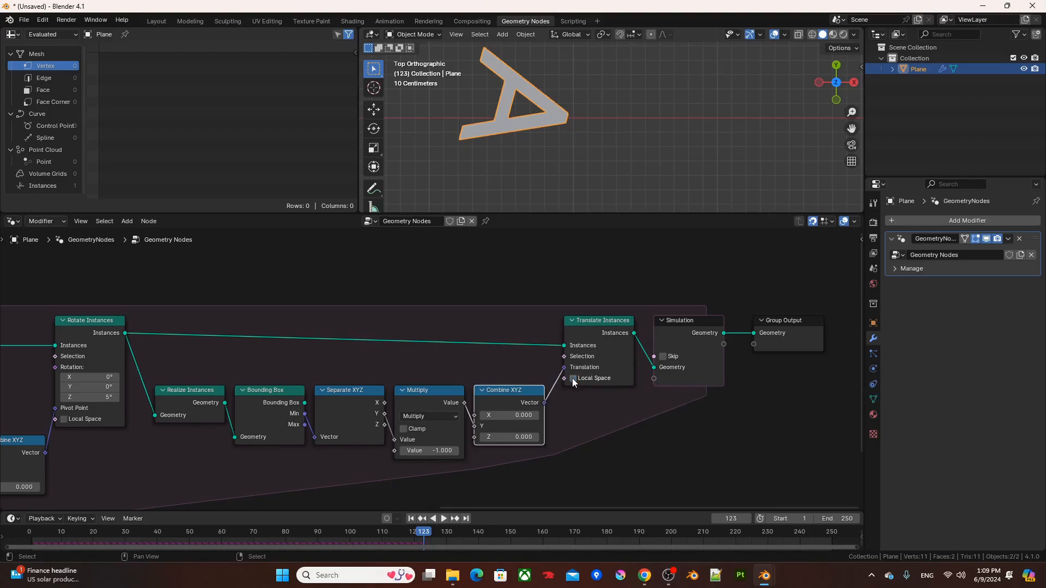
left_click(573, 378)
Play the simulation from frame 1 and watch how the letter A rolls along the ground line.
scroll(611, 334, "down", 1)
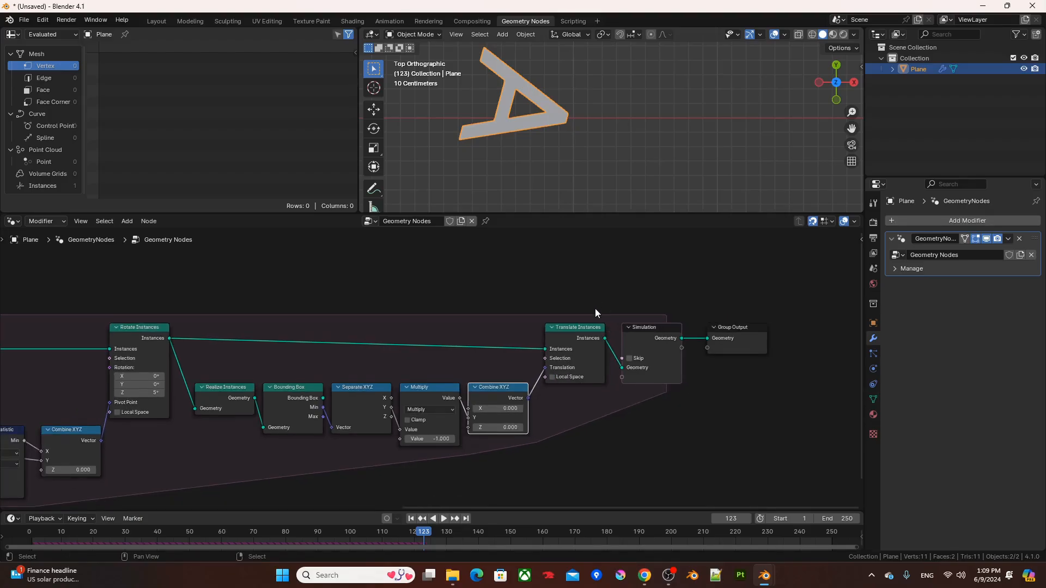
key("shift+Left")
scroll(668, 147, "down", 6)
middle_click_drag(677, 129, 704, 146, "shift")
scroll(496, 331, "down", 2)
middle_click_drag(320, 335, 534, 288)
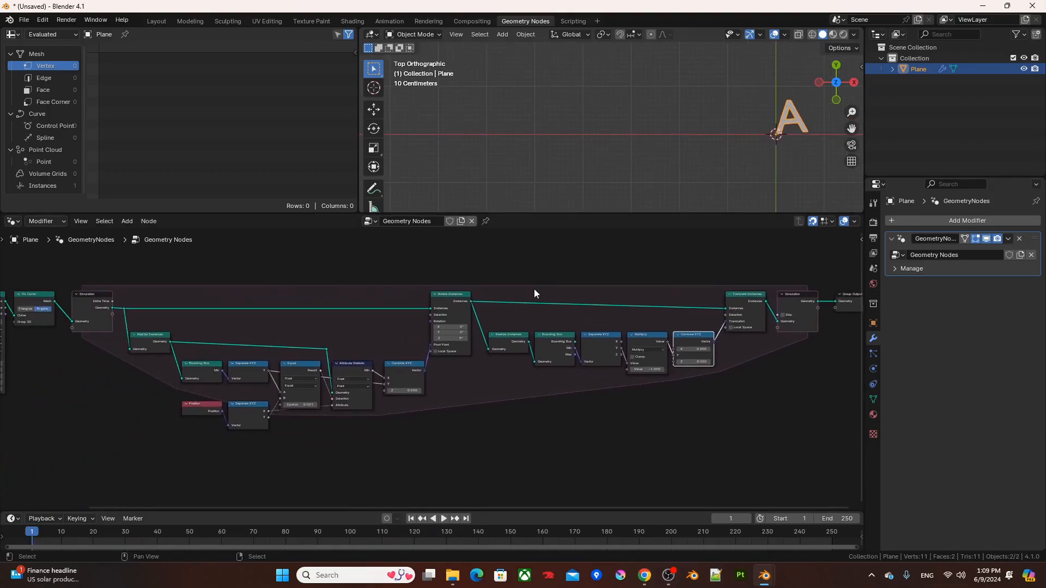
key("space")
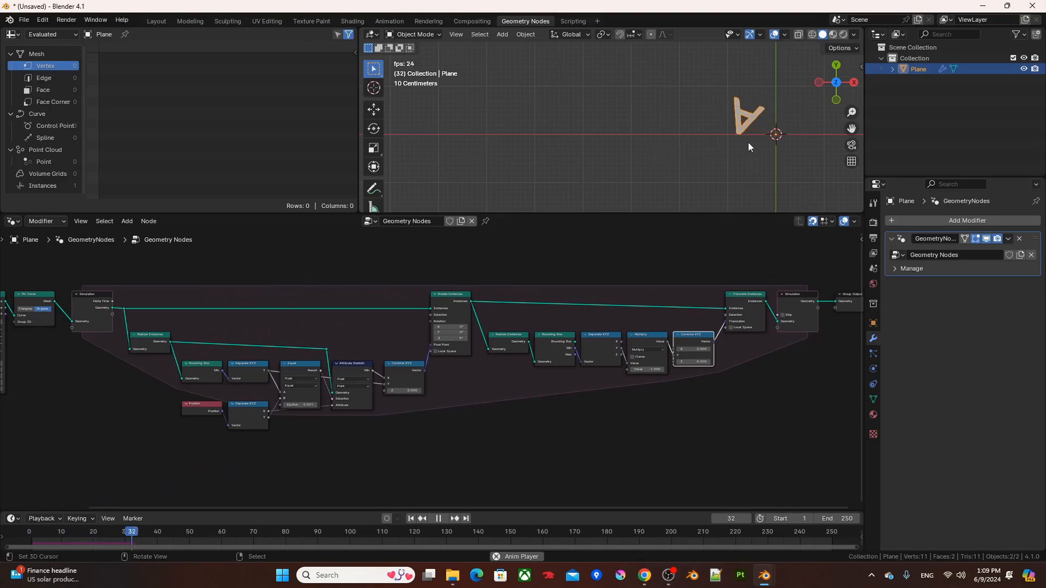
scroll(747, 143, "up", 1)
scroll(672, 134, "up", 1)
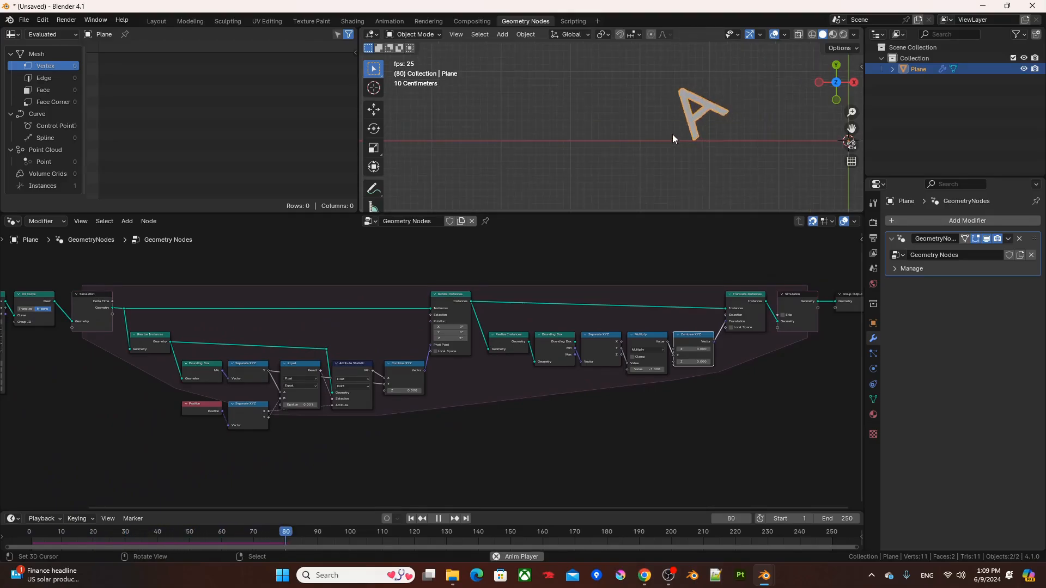
scroll(572, 139, "up", 1)
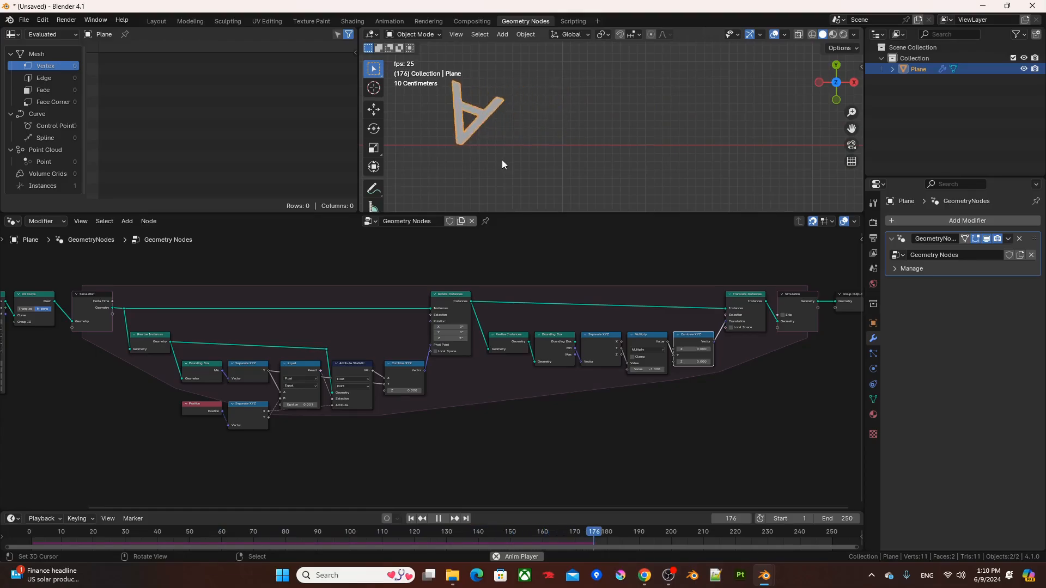
key("space")
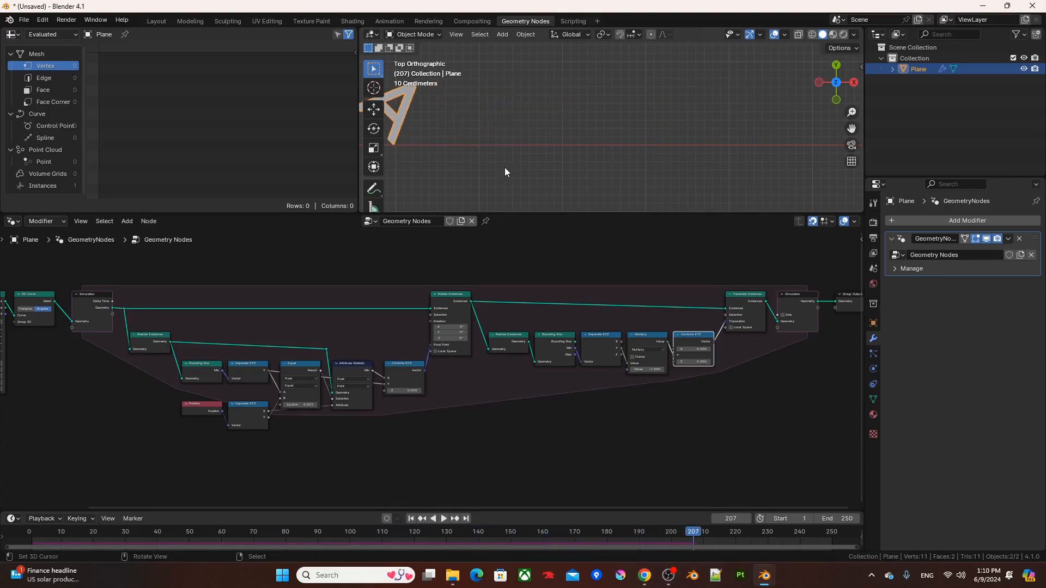
Return to frame 1 and change the String node's text to AB.
key("shift+Left")
scroll(534, 158, "down", 3)
middle_click_drag(549, 158, 615, 145, "shift")
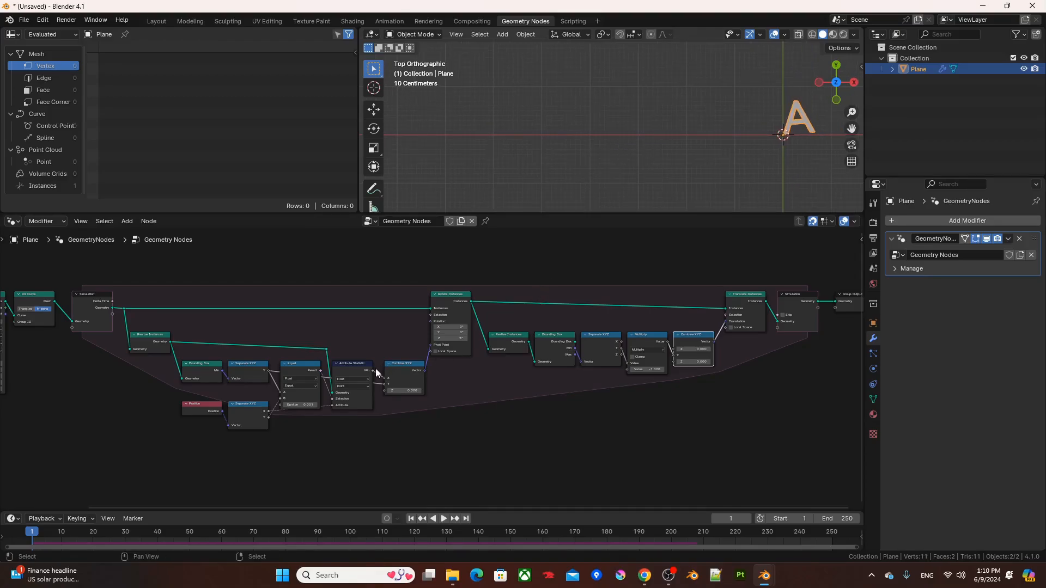
middle_click_drag(329, 378, 471, 377)
scroll(327, 379, "up", 2)
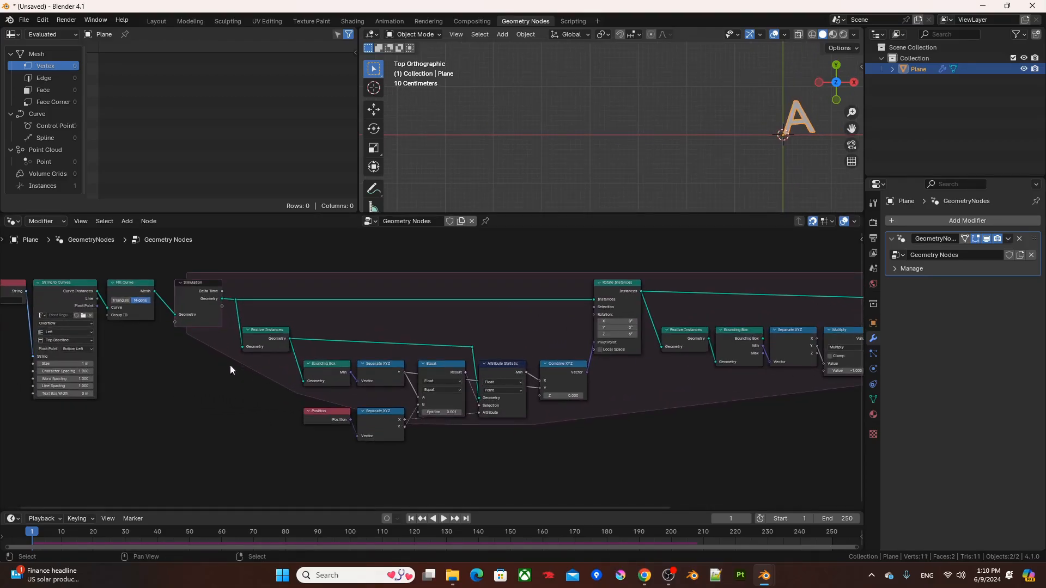
middle_click_drag(230, 365, 473, 392)
scroll(451, 377, "up", 3)
scroll(394, 384, "up", 4)
middle_click_drag(387, 385, 481, 404)
left_click(224, 317)
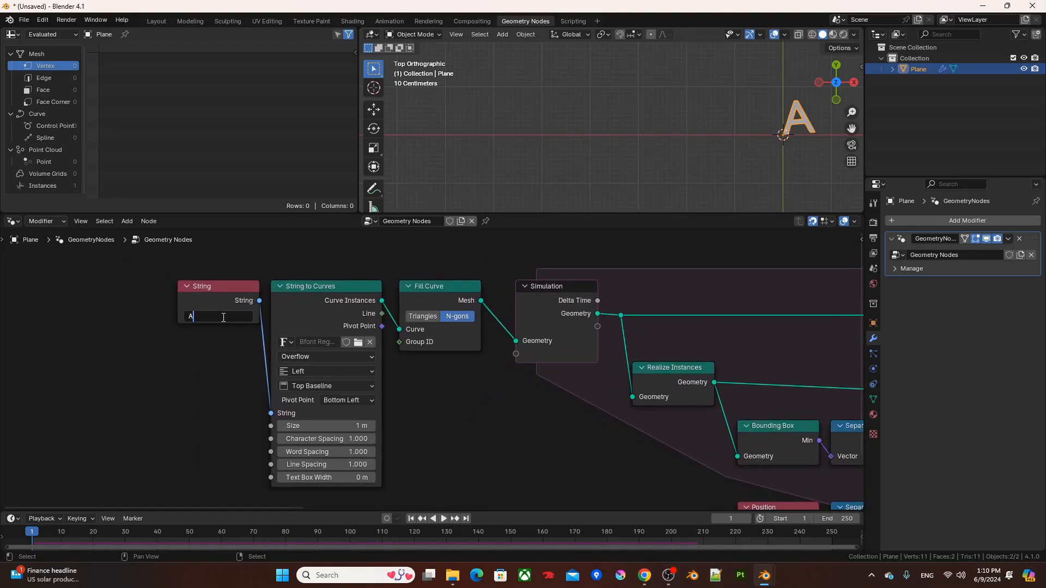
type("B")
key("Return")
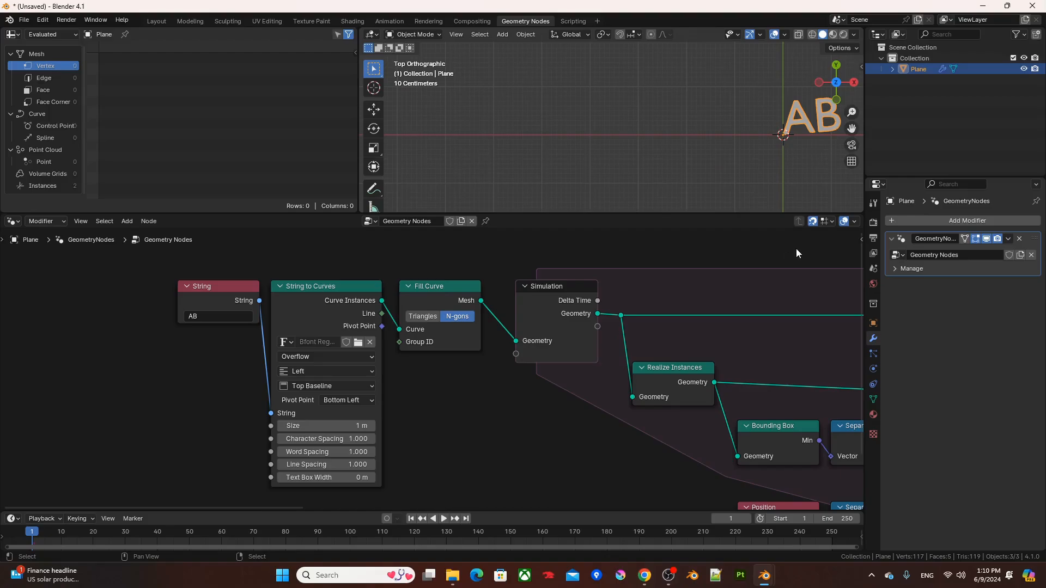
Play the simulation with the AB text, pausing to examine how the two letters roll.
middle_click_drag(772, 164, 764, 166, "shift")
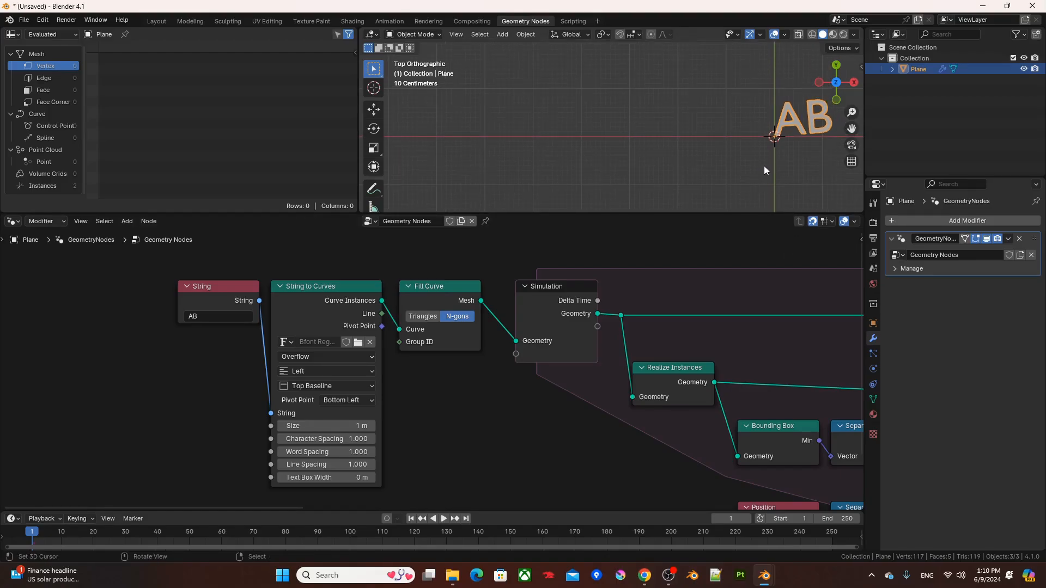
key("space")
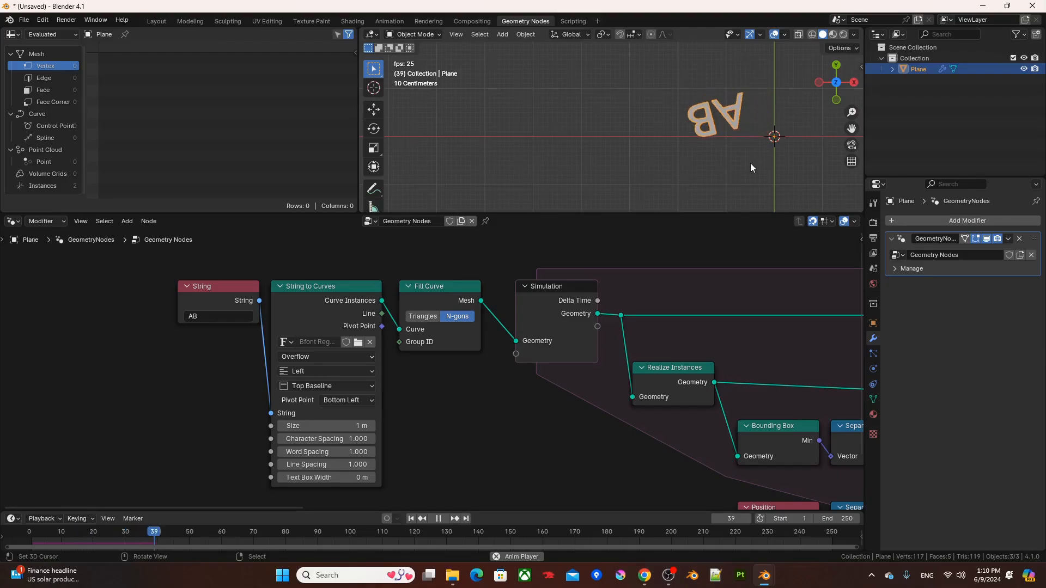
scroll(681, 134, "up", 2)
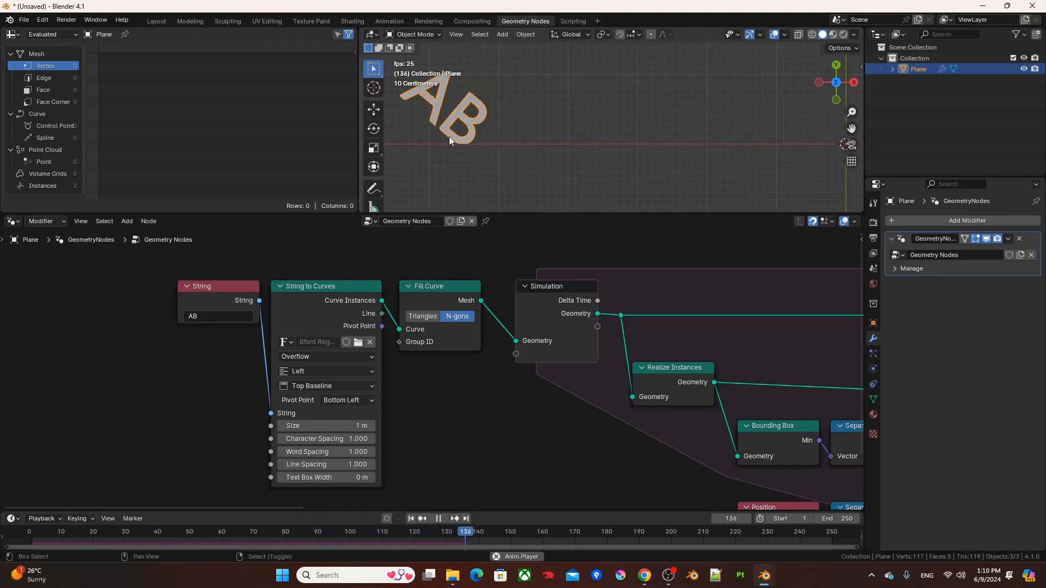
key("space")
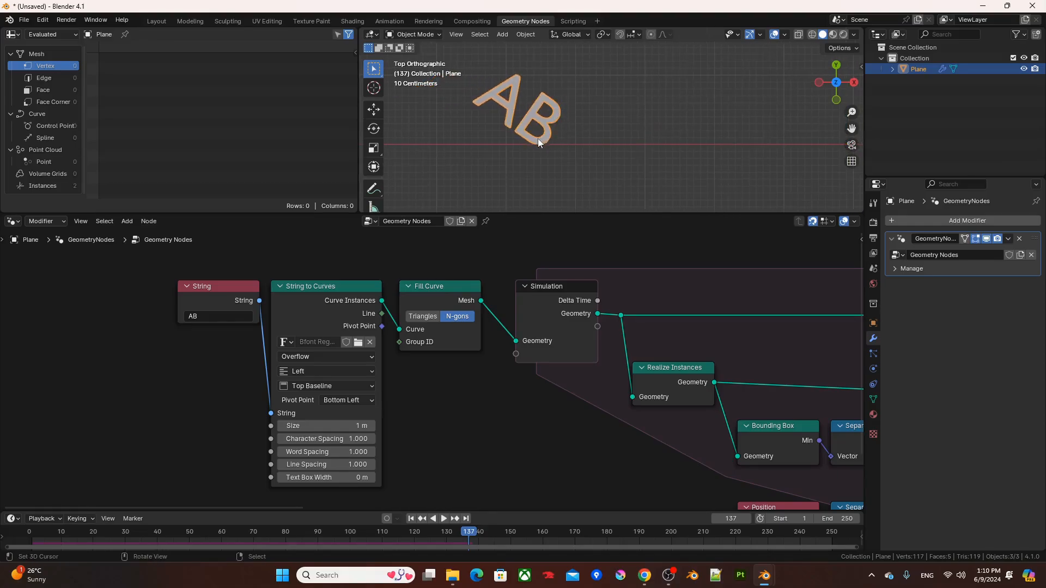
key("space")
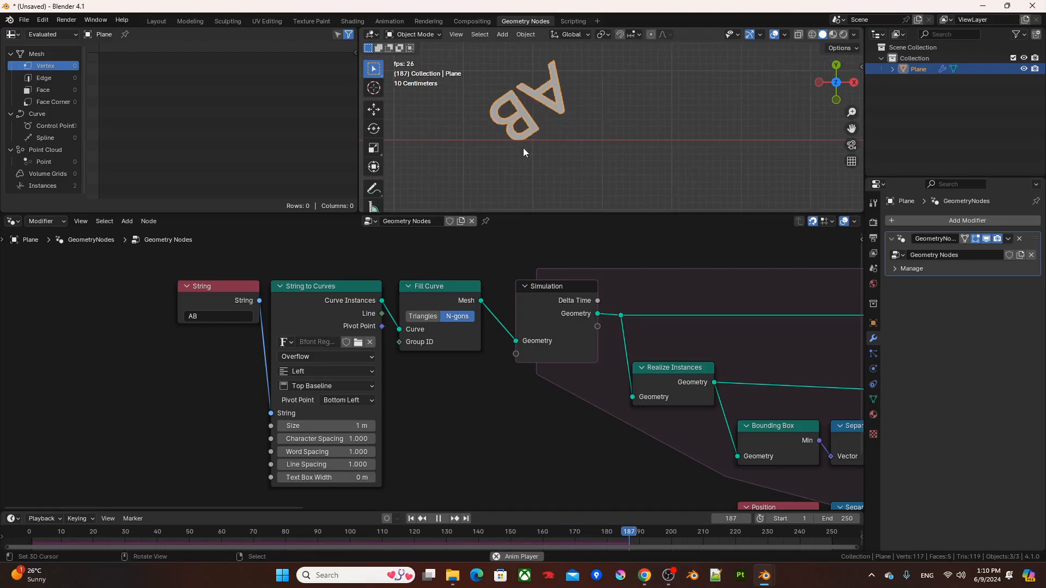
key("space")
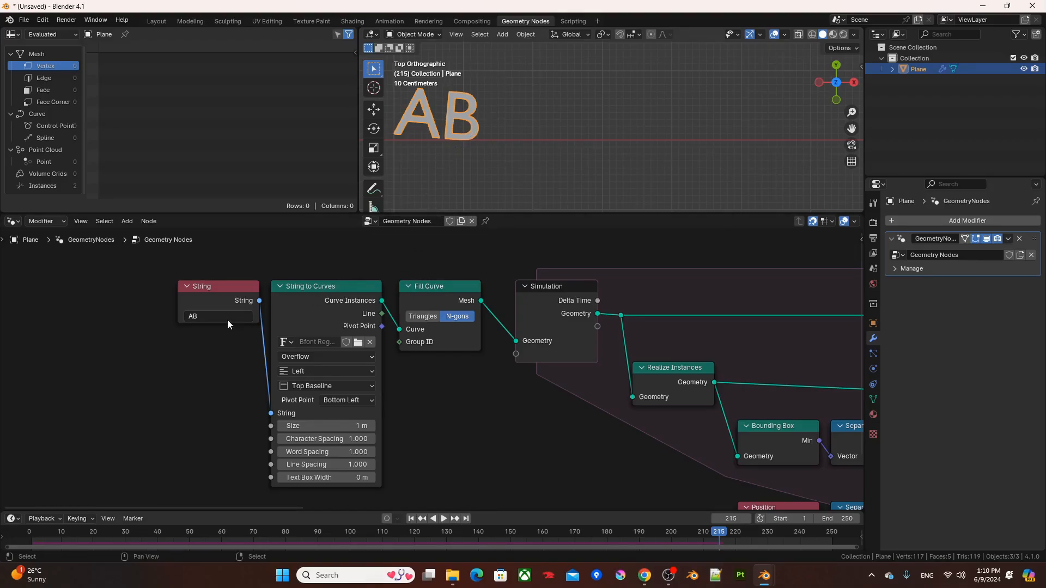
Move the Position node and its Separate XYZ node up, closer to the Bounding Box row.
scroll(547, 451, "down", 3)
middle_click_drag(675, 470, 564, 424)
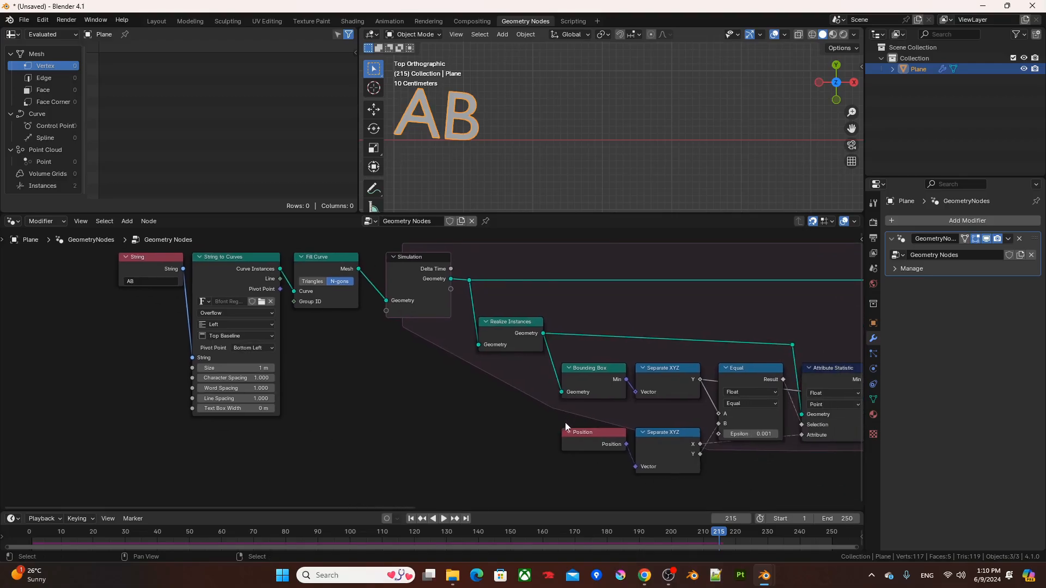
left_click_drag(558, 421, 682, 487)
left_click_drag(676, 432, 676, 412)
left_click(504, 408)
Shift the String, String to Curves, Fill Curve and Simulation input nodes horizontally away from Realize Instances to make room.
scroll(381, 330, "down", 1)
middle_click_drag(397, 337, 441, 375)
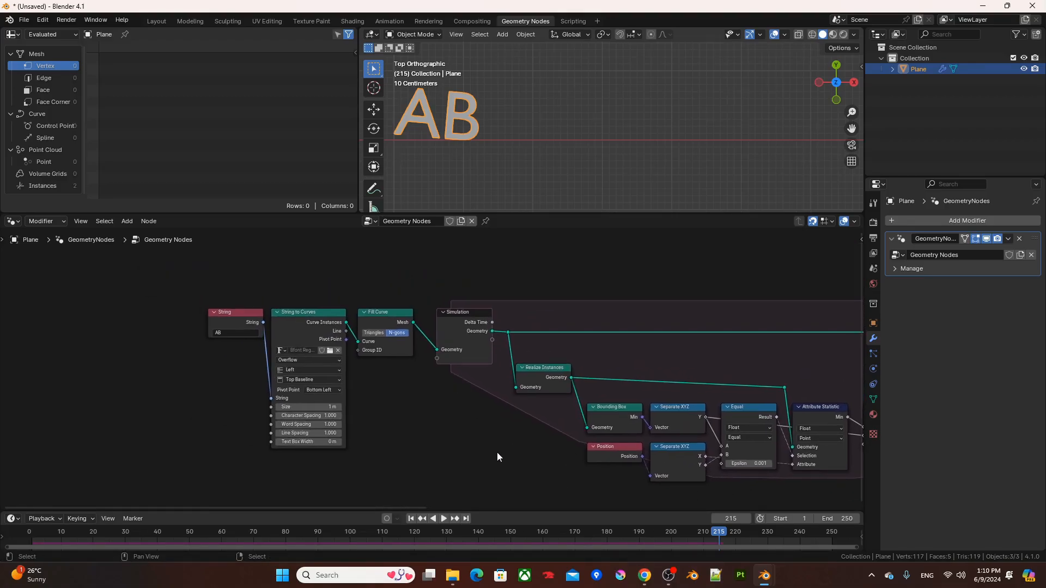
left_click_drag(496, 456, 209, 278)
key("g")
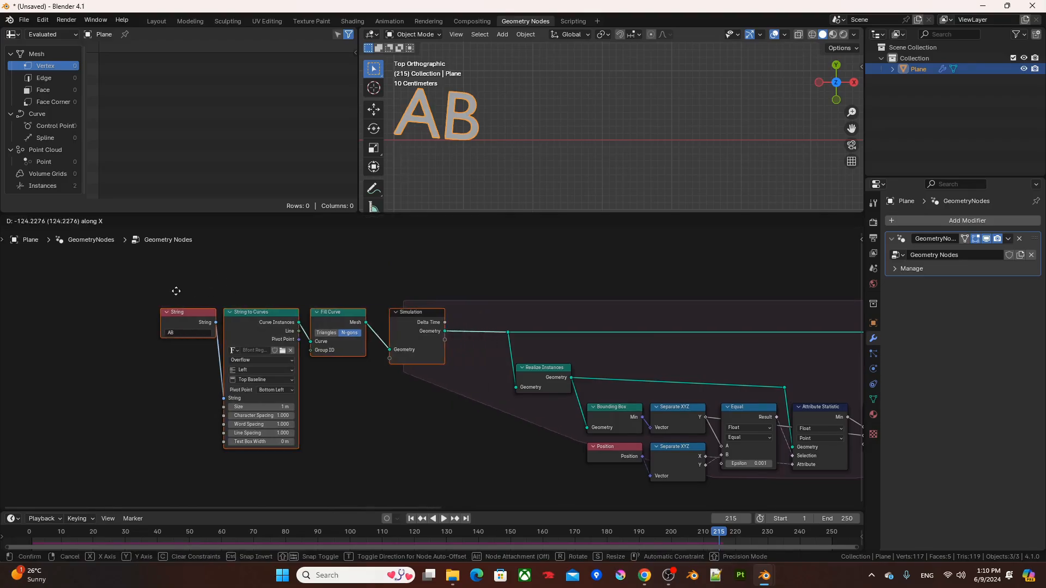
left_click(87, 302)
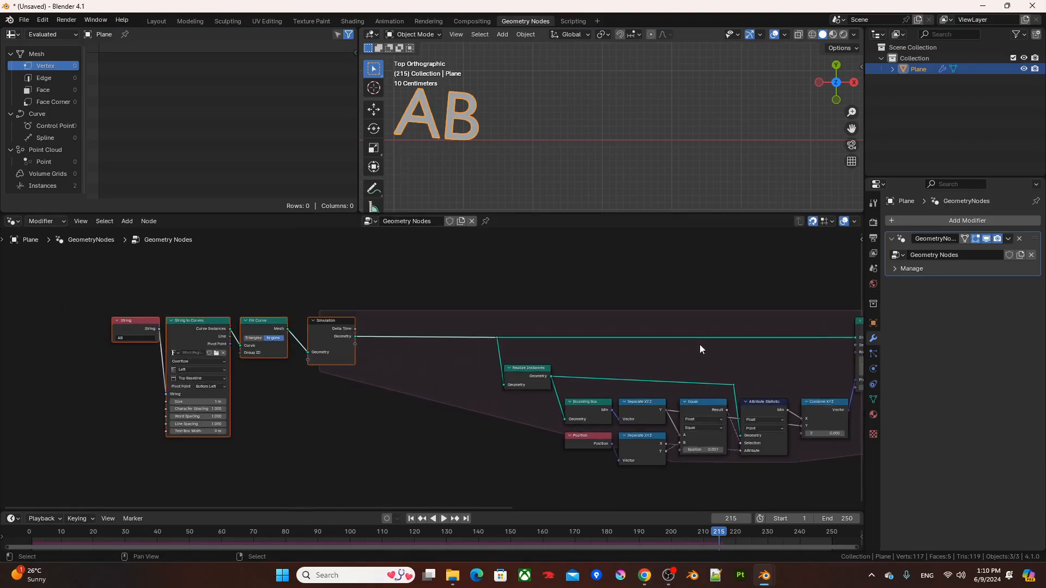
middle_click_drag(700, 344, 165, 327)
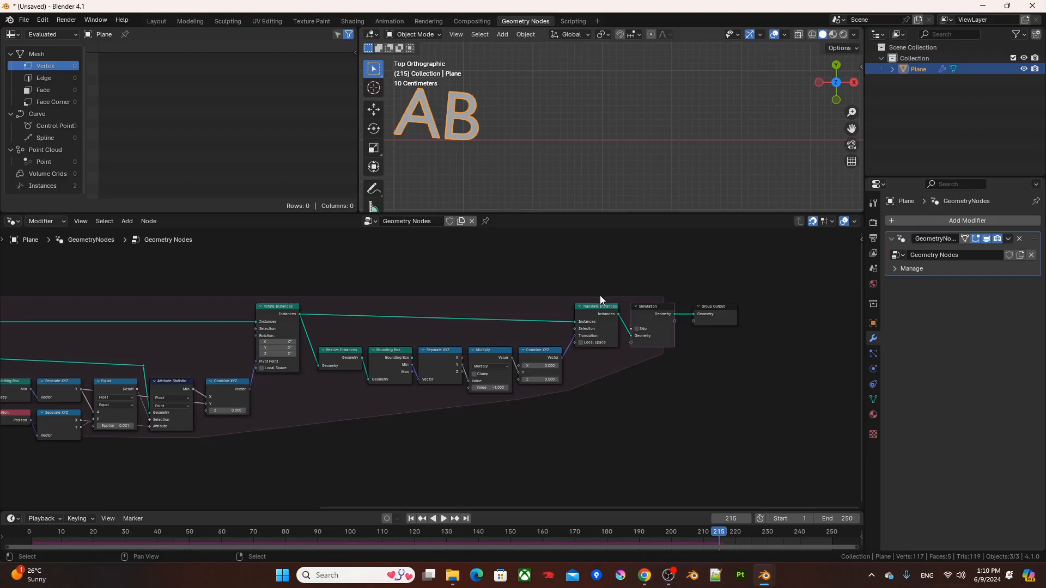
middle_click_drag(401, 309, 743, 311)
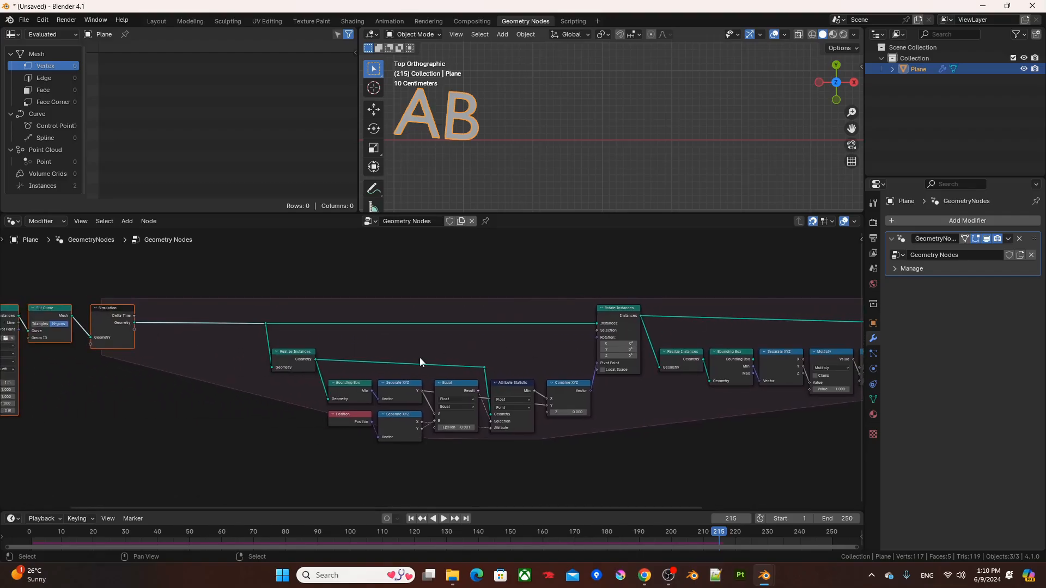
scroll(420, 358, "up", 2)
middle_click_drag(320, 355, 565, 347)
scroll(498, 367, "up", 2)
scroll(498, 368, "up", 1)
left_click(364, 354)
key("F3")
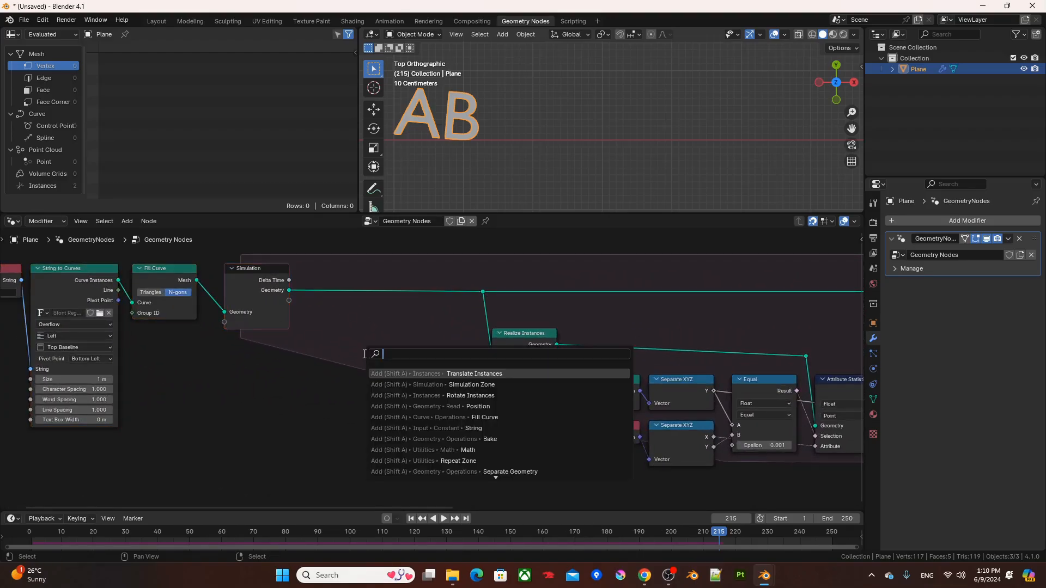
key("Escape")
Return the timeline to frame 1 and frame the AB text in the viewport.
key("shift+Left")
scroll(366, 340, "up", 1)
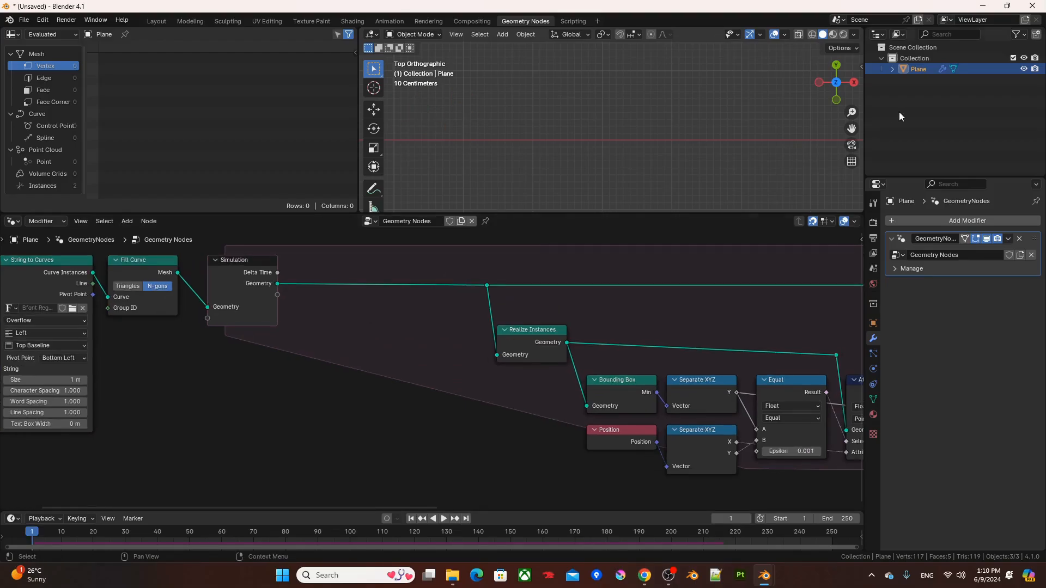
scroll(793, 110, "down", 4)
middle_click_drag(790, 111, 722, 115, "shift")
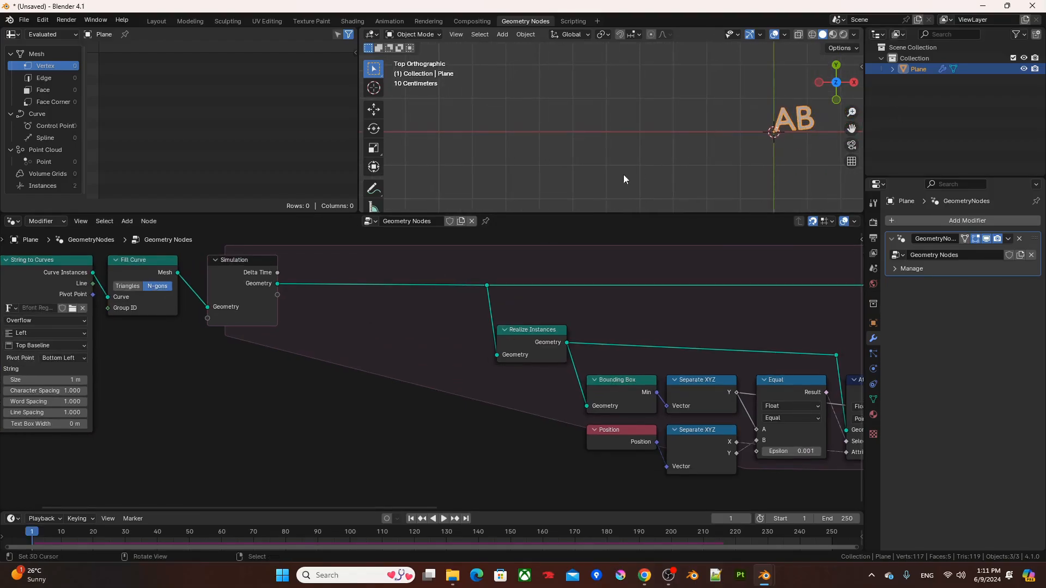
scroll(624, 174, "up", 1)
middle_click_drag(697, 149, 663, 146, "shift")
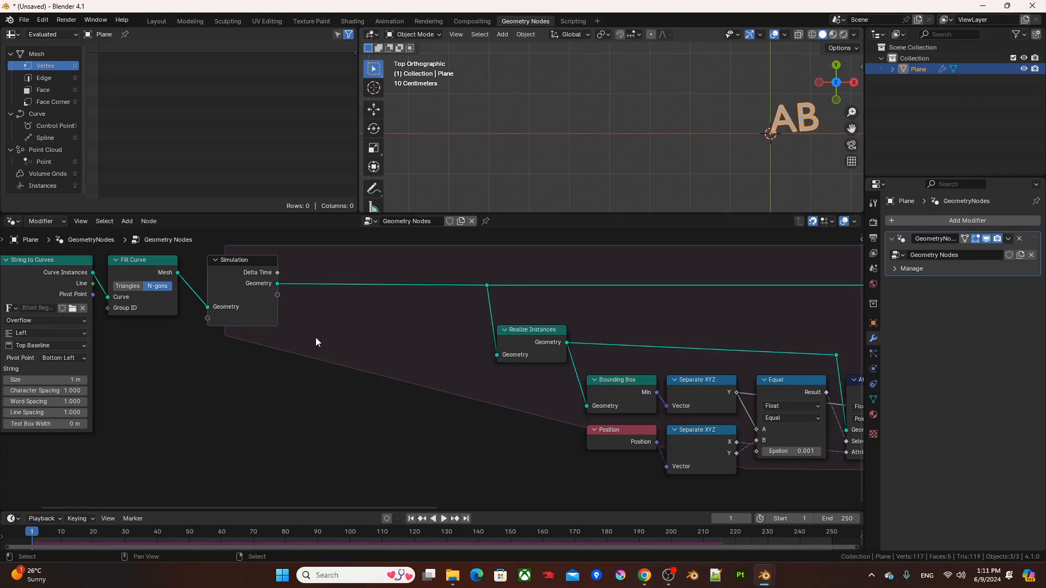
Add a Separate Geometry node set to the Instance domain and feed it the Simulation input's Geometry.
scroll(354, 345, "up", 1)
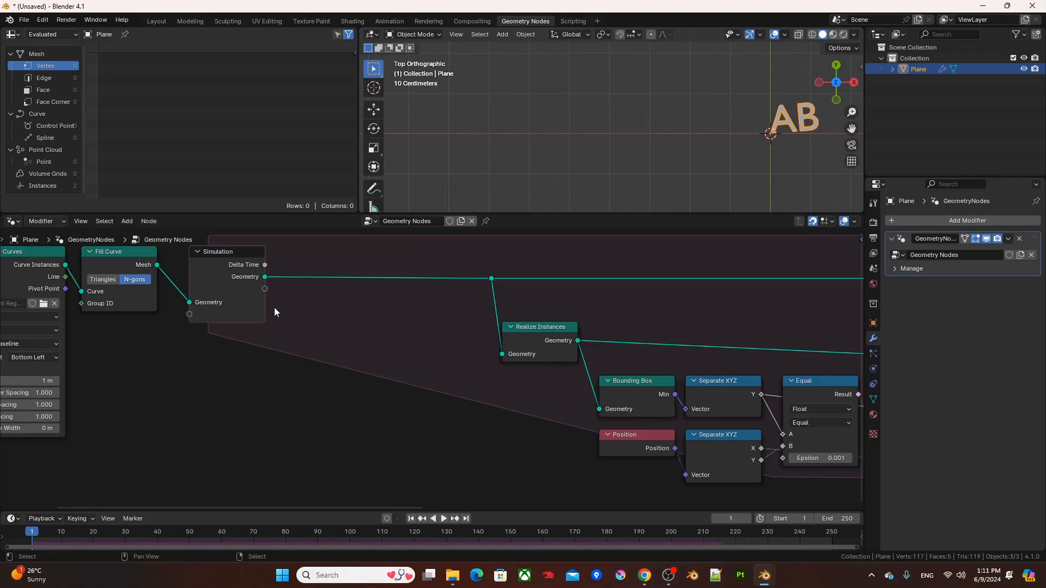
key("F3")
type("sg")
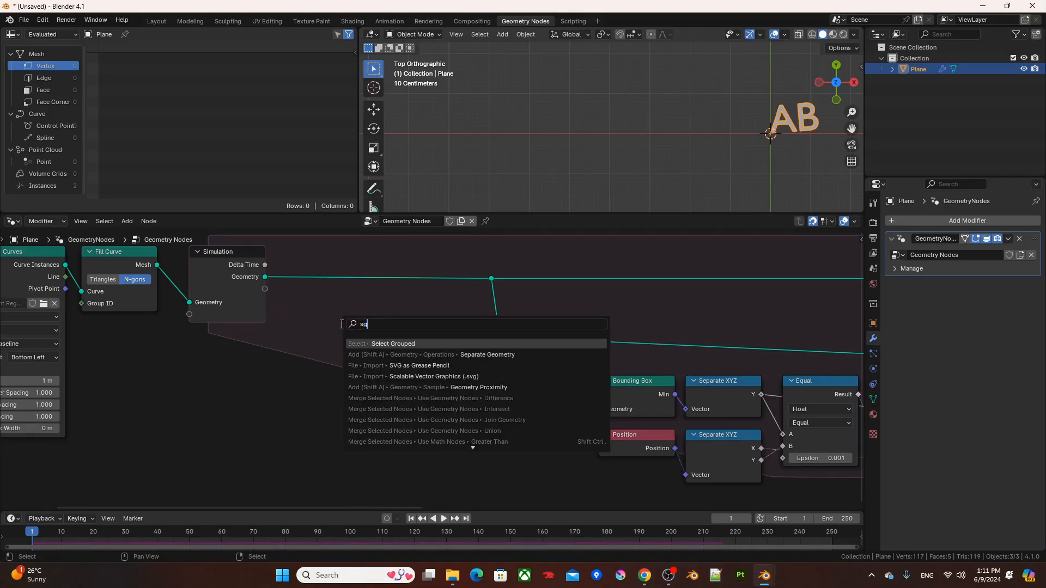
key("Down")
key("Return")
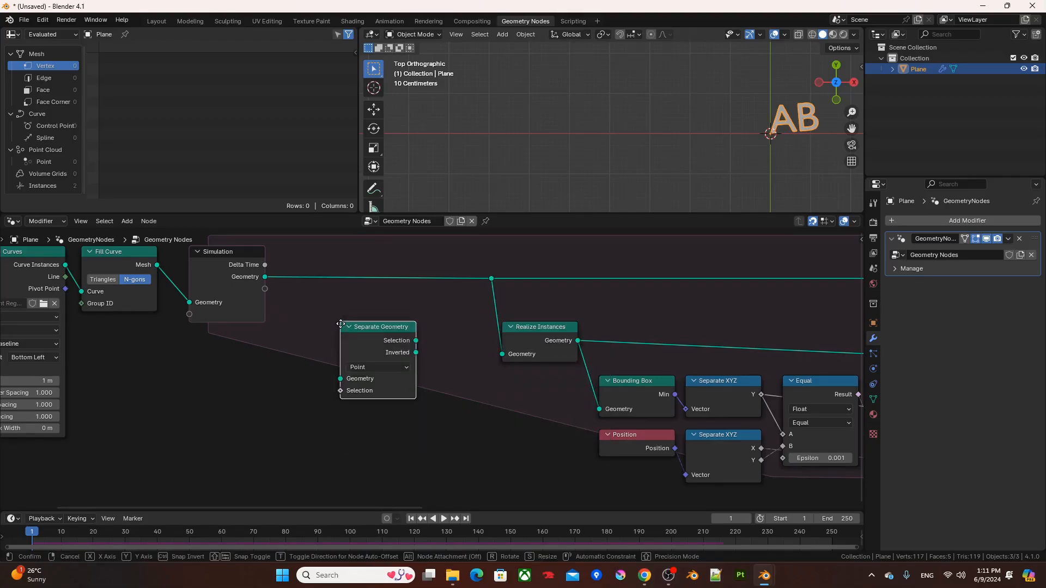
left_click(378, 334)
left_click(388, 355)
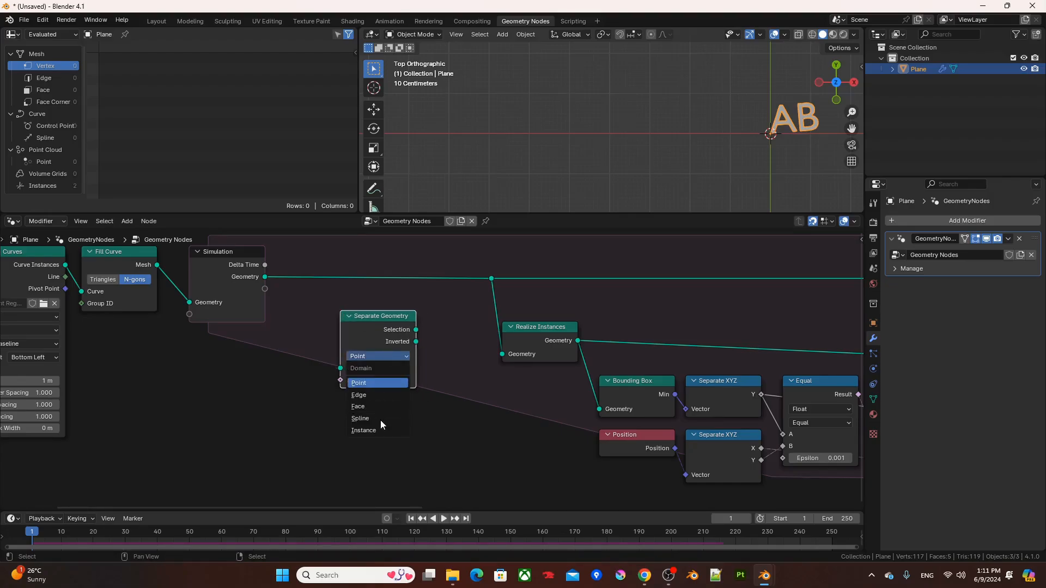
left_click(377, 429)
left_click(265, 279)
left_click_drag(265, 279, 342, 367)
Drive the Separate Geometry Selection with an integer Equal node comparing Index in A against 0 in B.
middle_click_drag(352, 383, 375, 352)
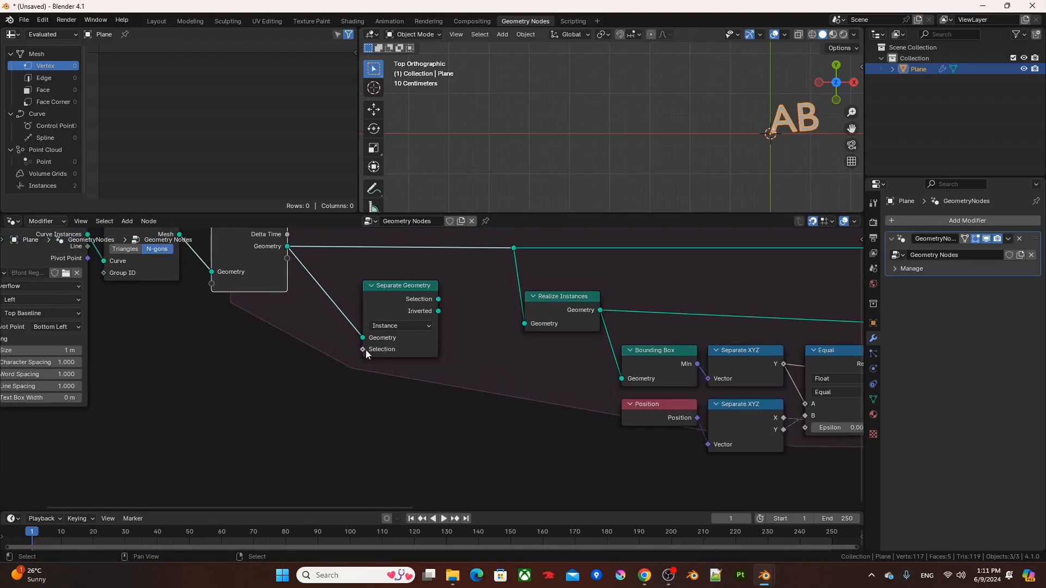
left_click_drag(365, 351, 397, 410)
type("e")
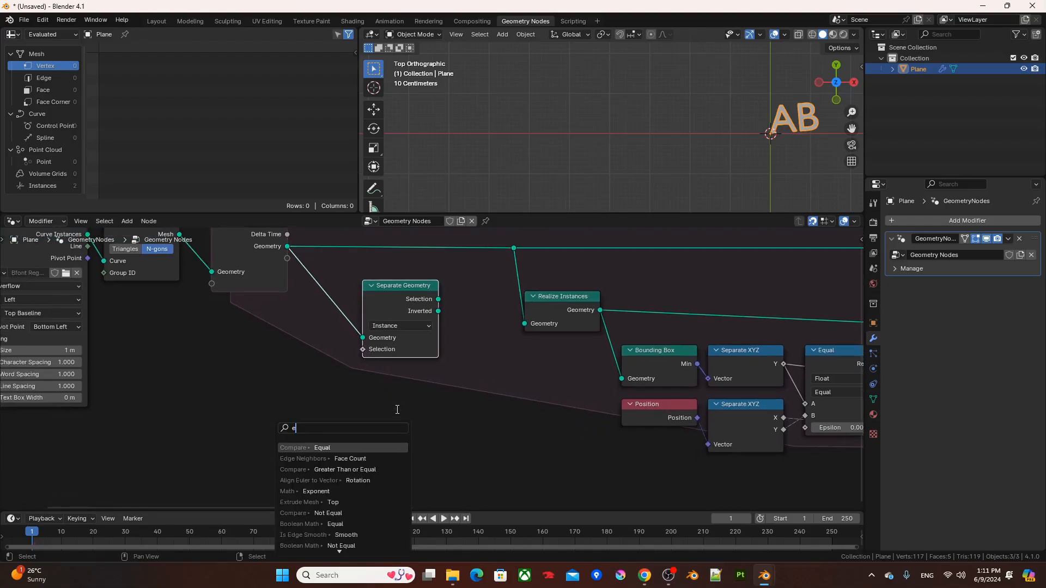
key("Return")
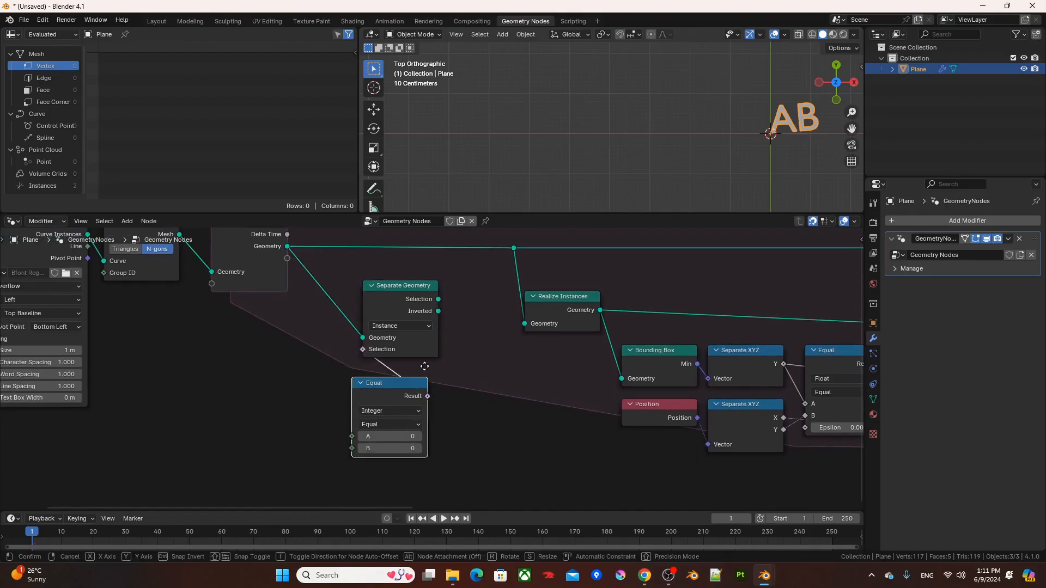
left_click(368, 433)
left_click_drag(363, 426, 380, 469)
key("Return")
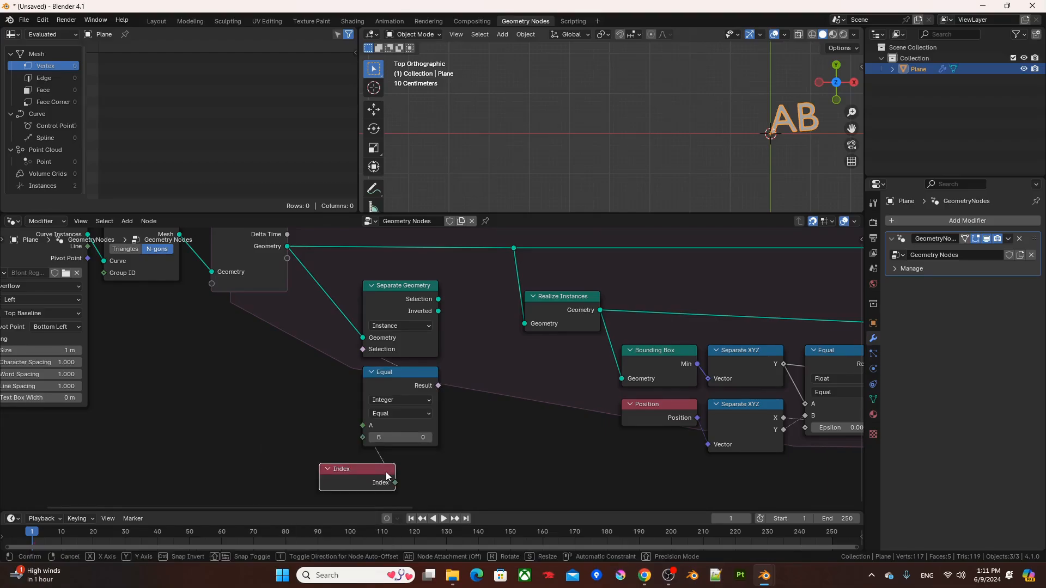
left_click(430, 462)
Connect the Separate Geometry Selection output to Realize Instances and dissolve the leftover reroute on the main geometry link.
scroll(455, 354, "up", 2)
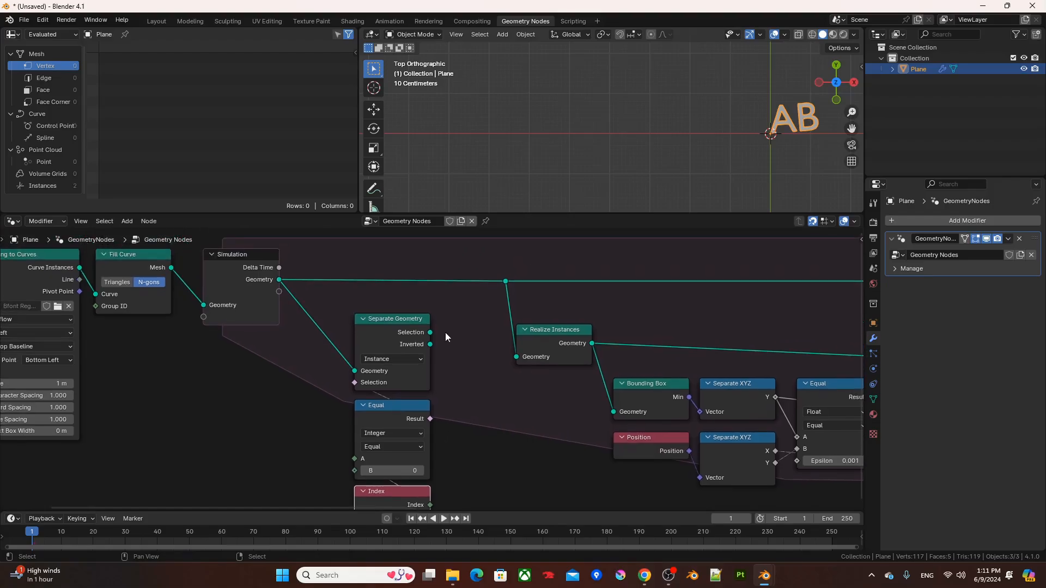
left_click_drag(430, 332, 527, 355)
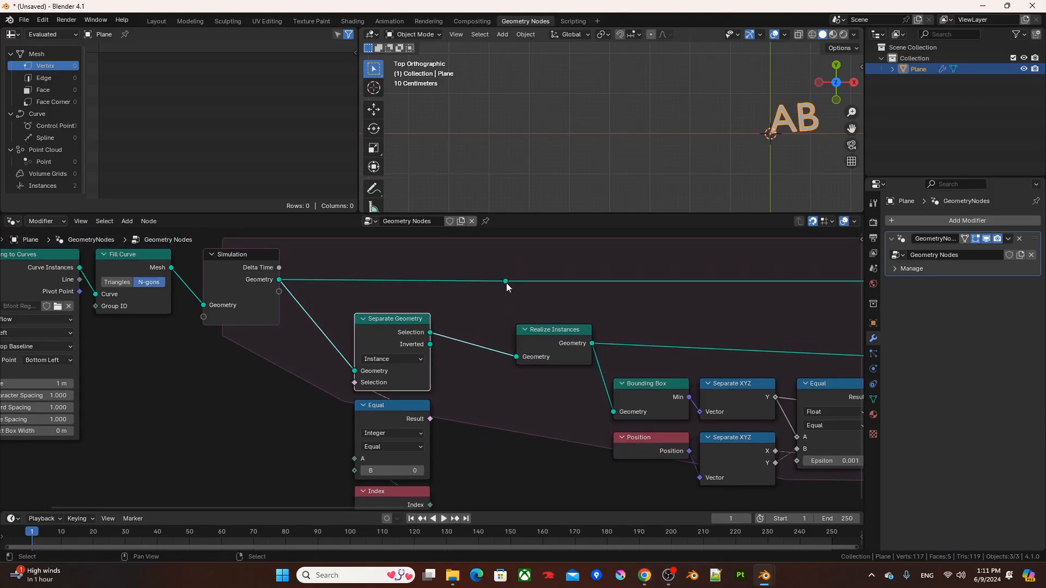
left_click(505, 282)
key("ctrl+x")
Place Separate Geometry beside Realize Instances and move the Equal and Index nodes well below the node row.
scroll(562, 414, "down", 2)
middle_click_drag(564, 412, 468, 336)
left_click_drag(263, 251, 339, 423)
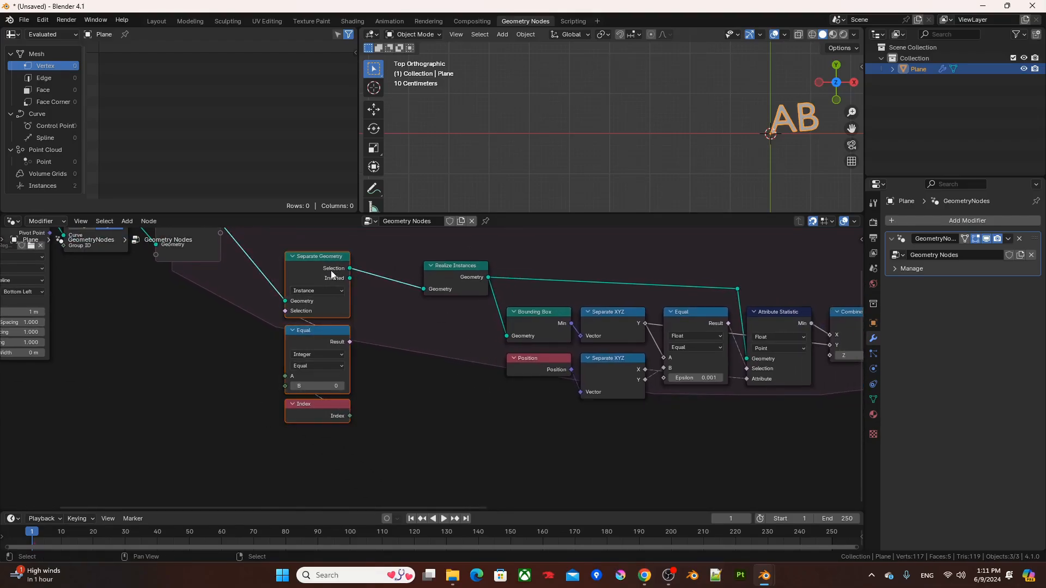
left_click_drag(334, 273, 399, 283)
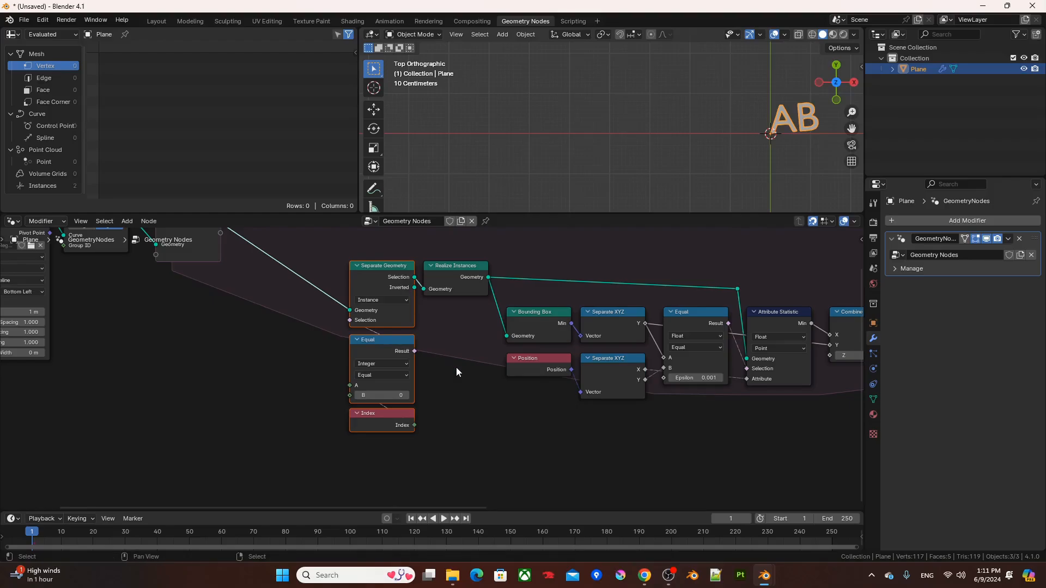
middle_click_drag(462, 382, 456, 345)
left_click_drag(473, 425, 311, 315)
key("g")
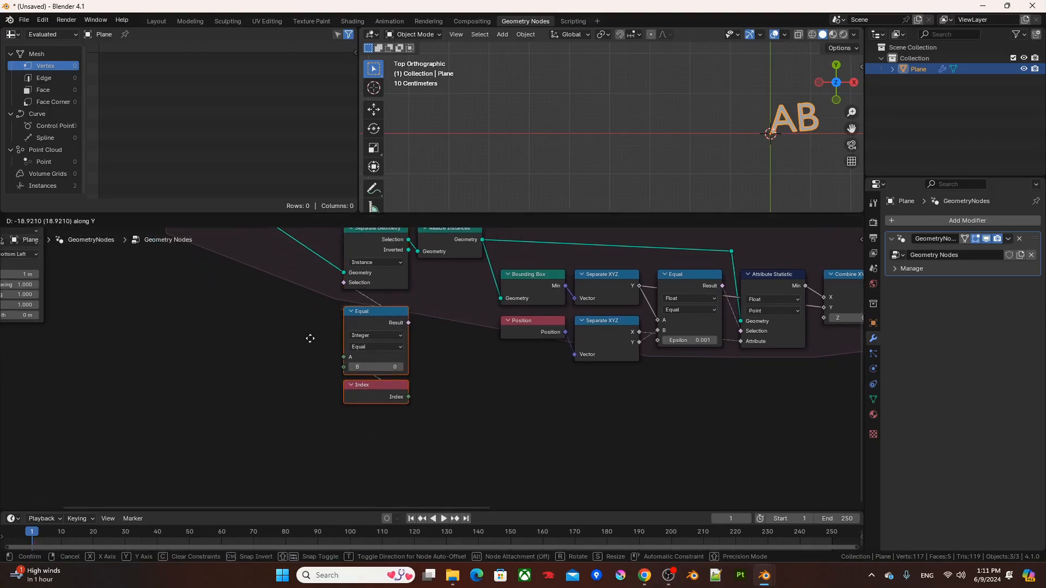
left_click(311, 426)
scroll(311, 426, "down", 4)
middle_click_drag(490, 406, 418, 421)
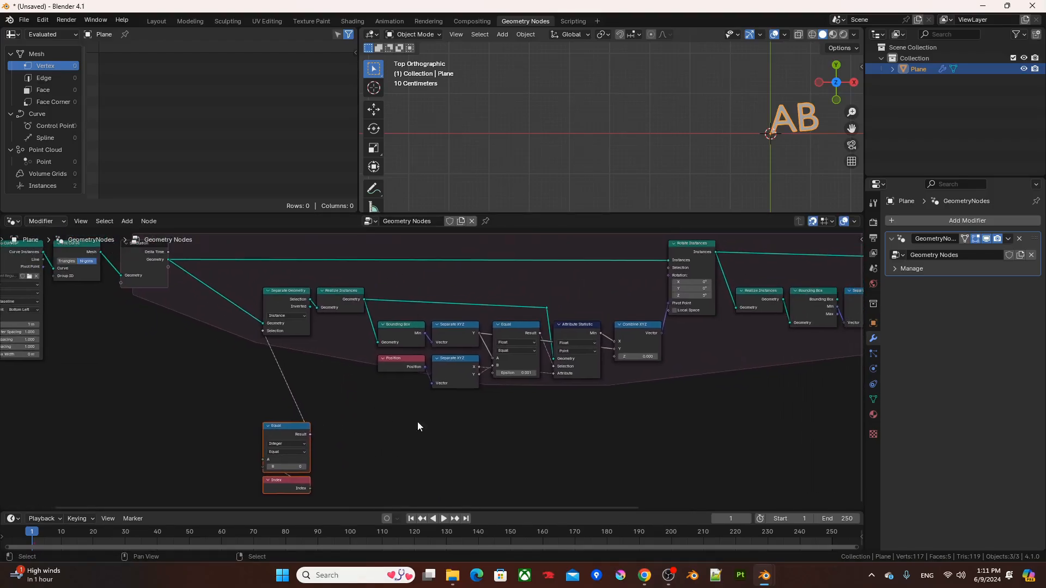
Connect the index Equal Result to the Rotate Instances Selection, routing the link through a reroute below the nodes.
left_click_drag(310, 434, 661, 266)
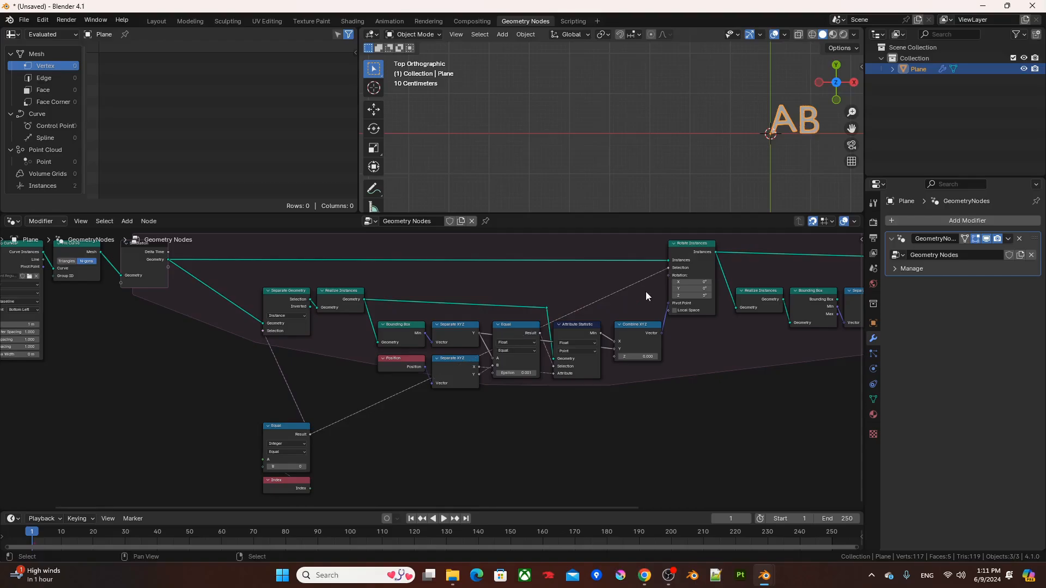
scroll(645, 291, "up", 3)
middle_click_drag(645, 291, 563, 283)
right_click_drag(581, 285, 604, 304, "shift")
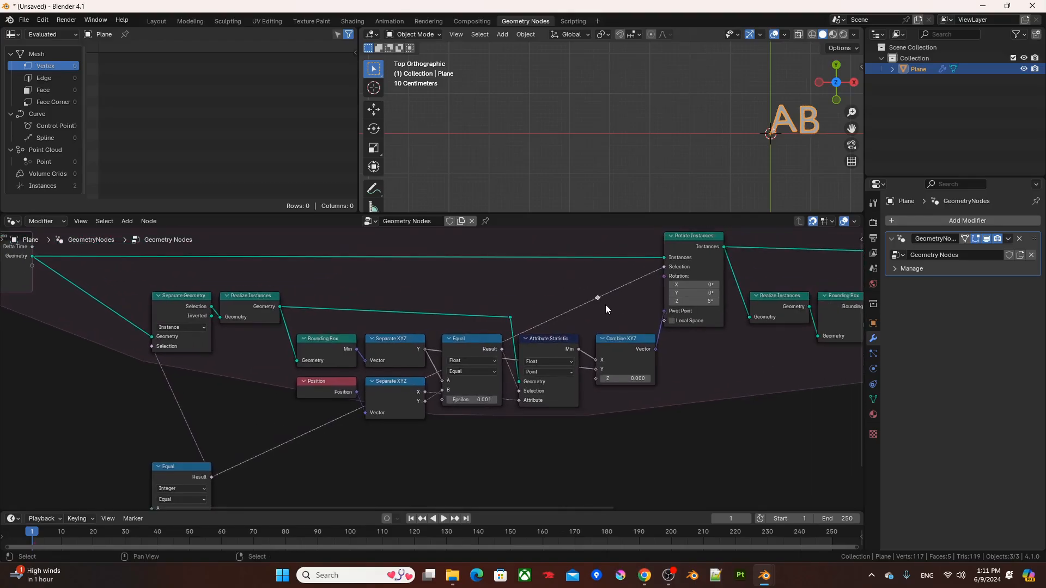
key("g")
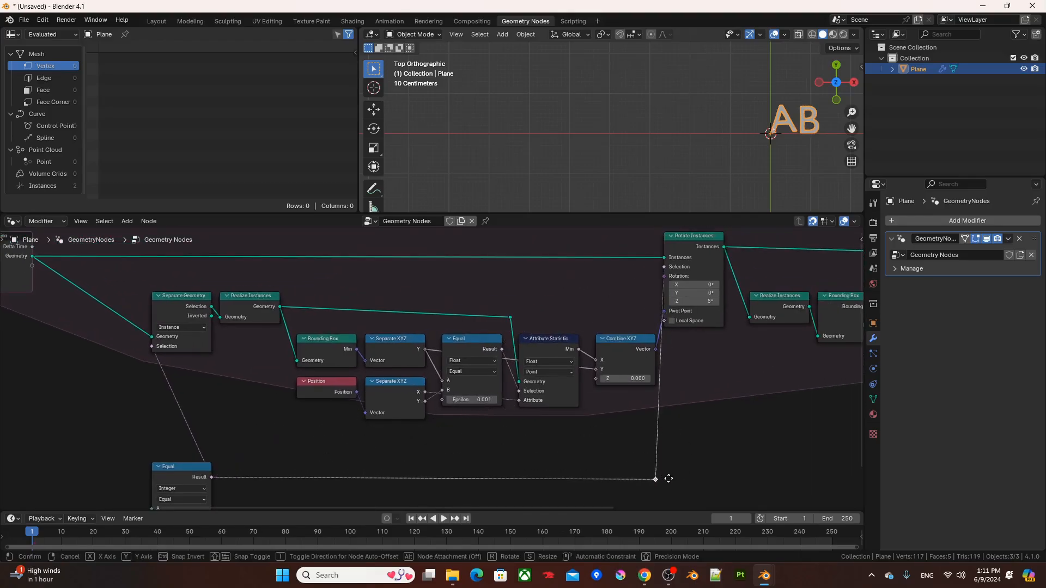
left_click(672, 470)
Extend the selection link from the reroute to the Translate Instances Selection, adding another reroute directly beneath that node.
middle_click_drag(666, 456, 228, 432)
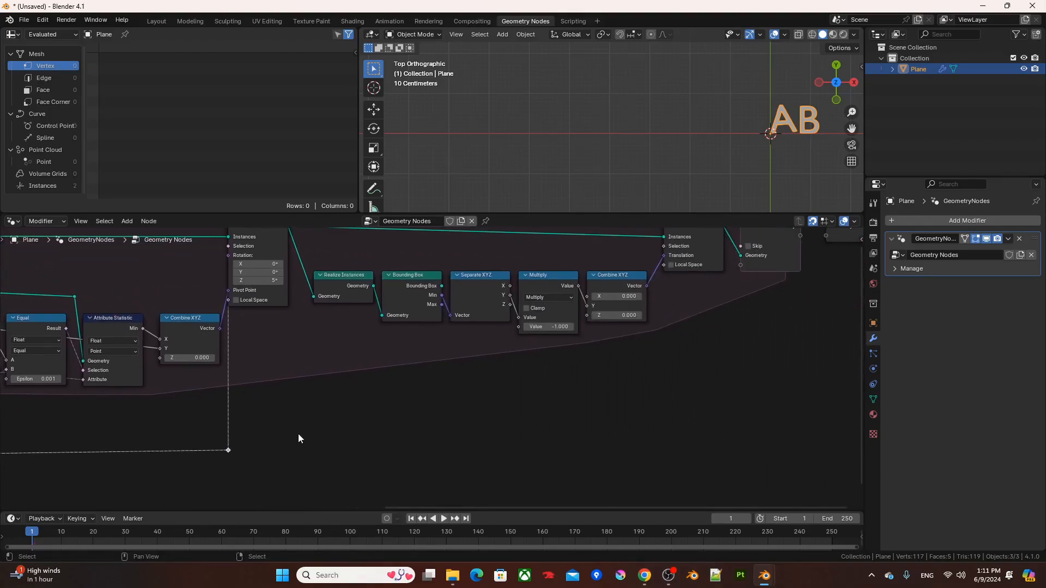
scroll(299, 435, "down", 1)
middle_click_drag(310, 438, 347, 476)
left_click_drag(269, 485, 673, 298)
right_click_drag(425, 391, 485, 425, "shift")
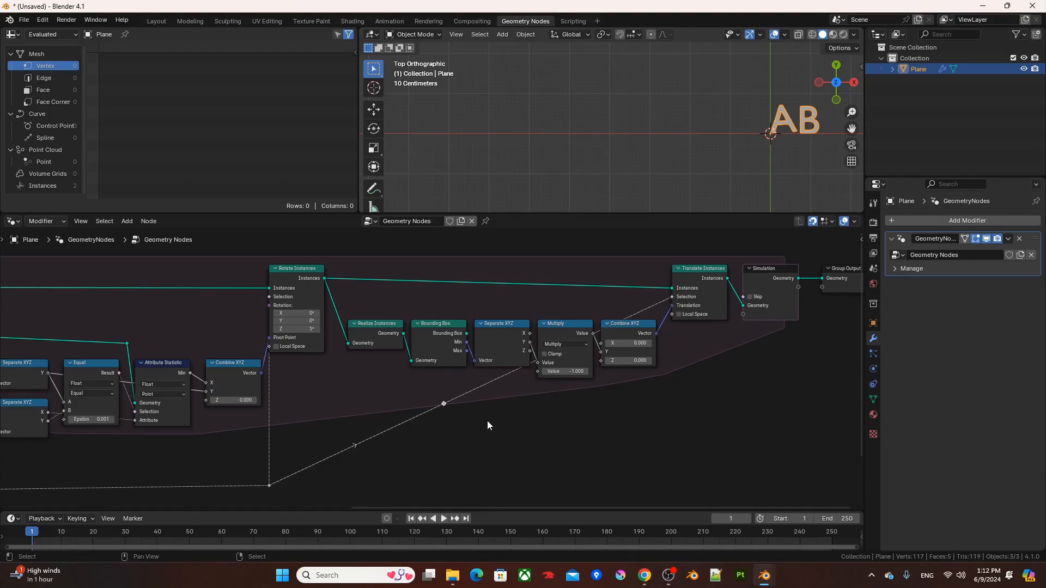
key("g")
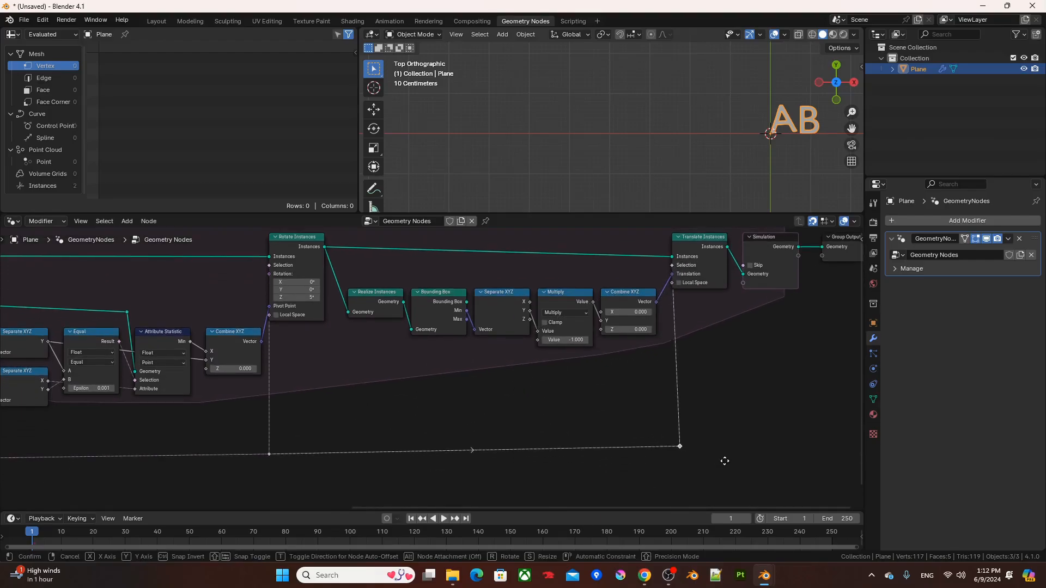
left_click(717, 463)
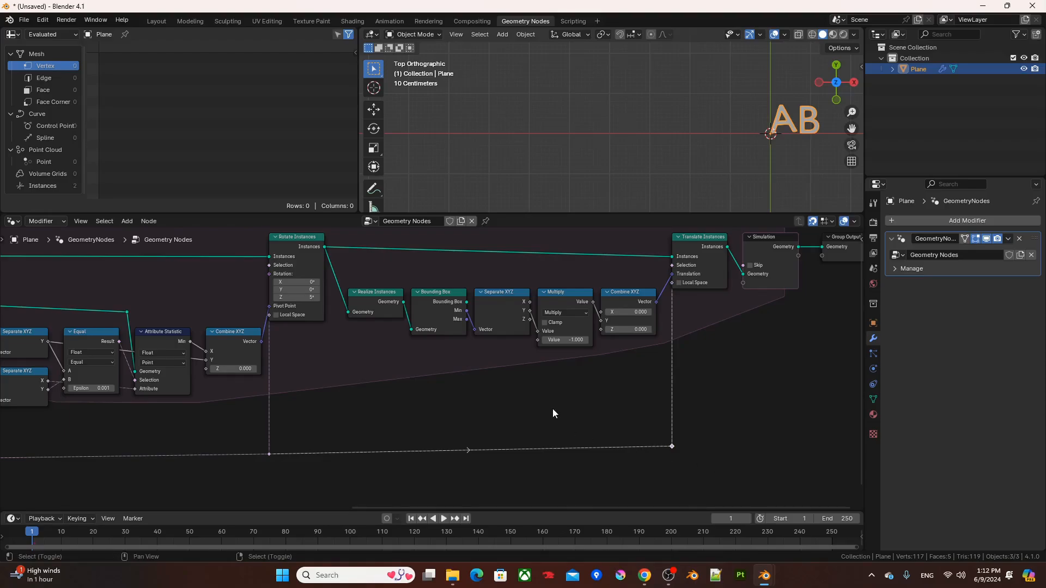
Play the simulation to examine how the A and B letters move with the index selection.
middle_click_drag(549, 374, 579, 384)
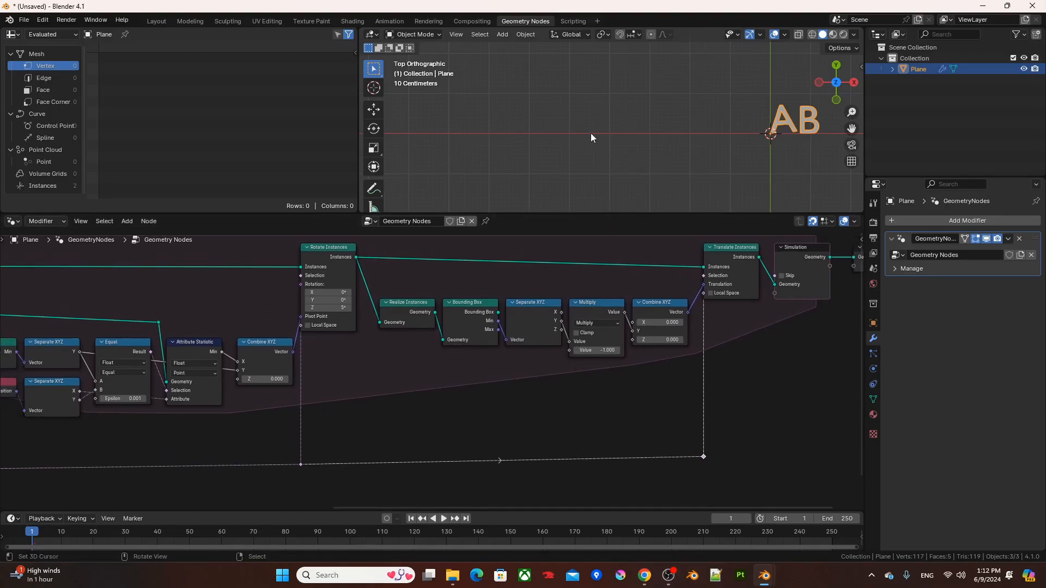
key("space")
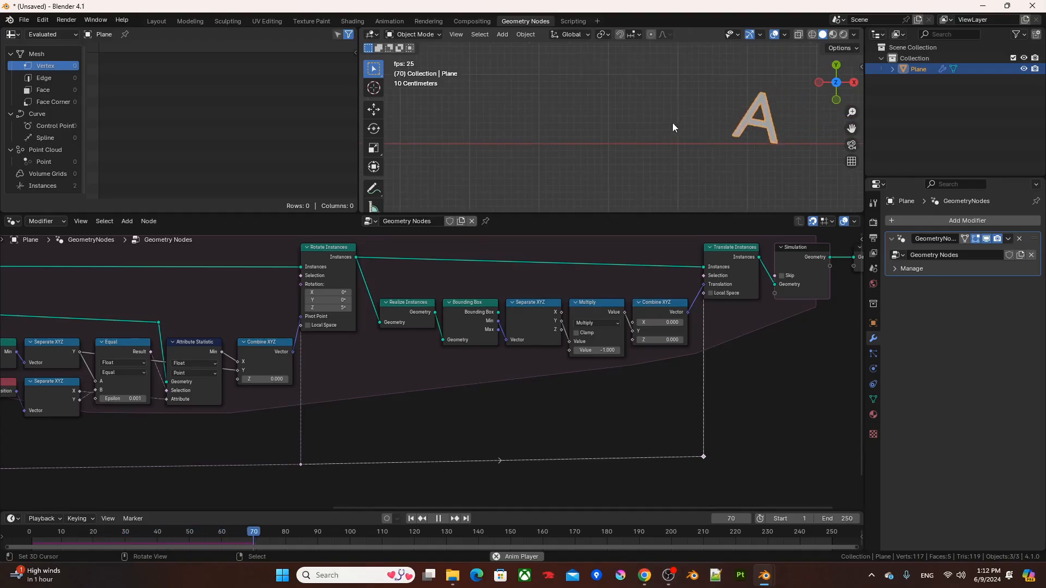
scroll(730, 130, "down", 3)
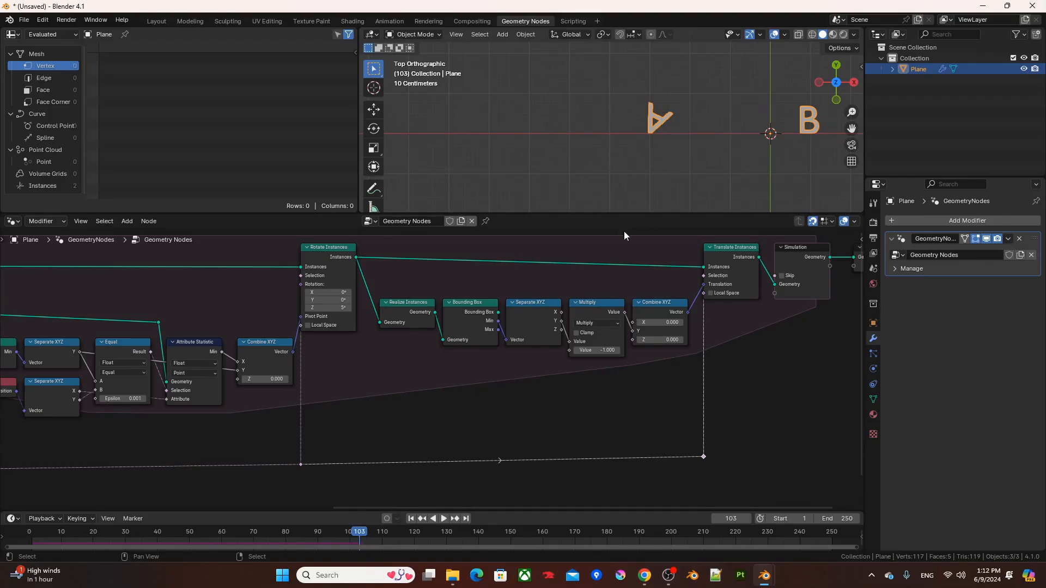
Preview the second Bounding Box node's output in a temporary Viewer node, deleting the Viewer when done.
scroll(482, 322, "up", 2)
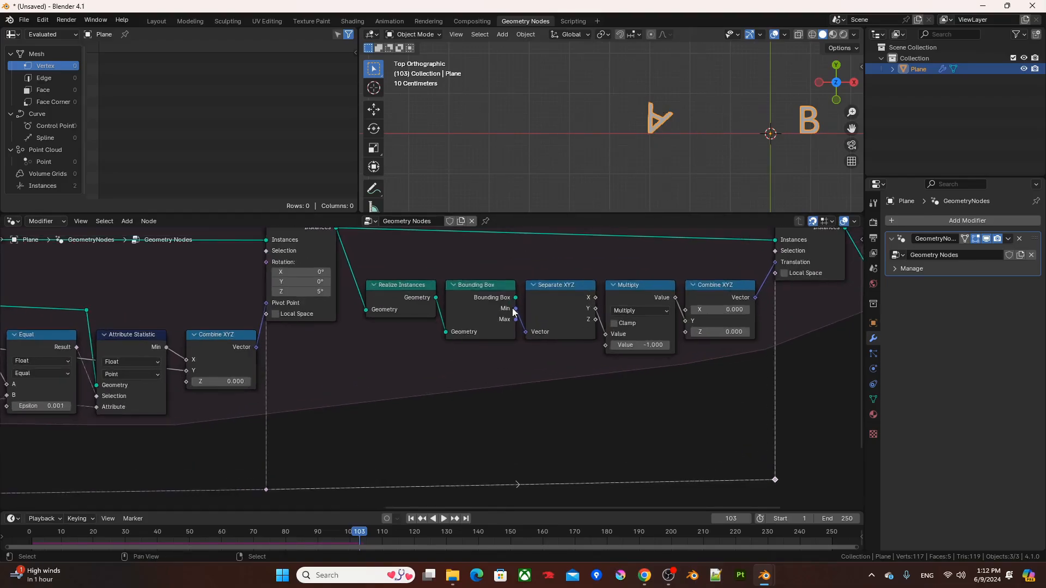
left_click(489, 305, "ctrl+shift")
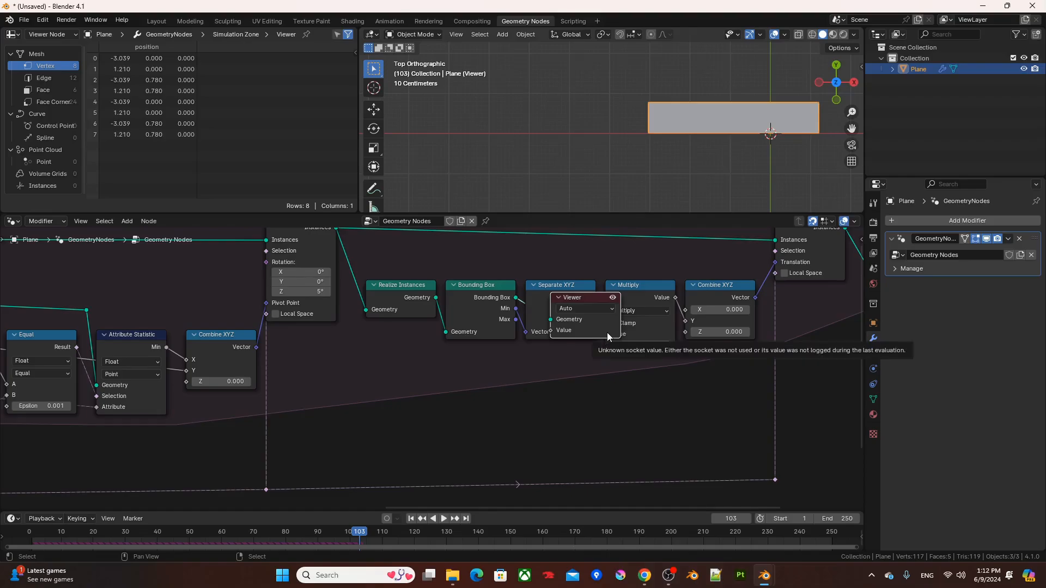
key("Delete")
Shift all nodes after Rotate Instances horizontally to make room before the second Realize Instances node.
scroll(564, 345, "down", 2)
middle_click_drag(530, 338, 456, 331)
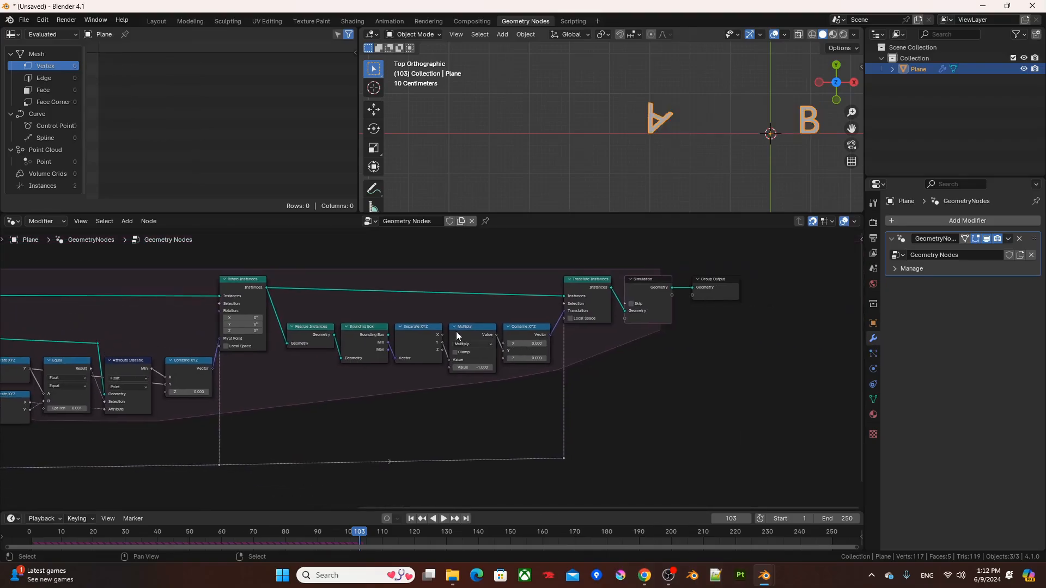
left_click_drag(296, 269, 741, 464)
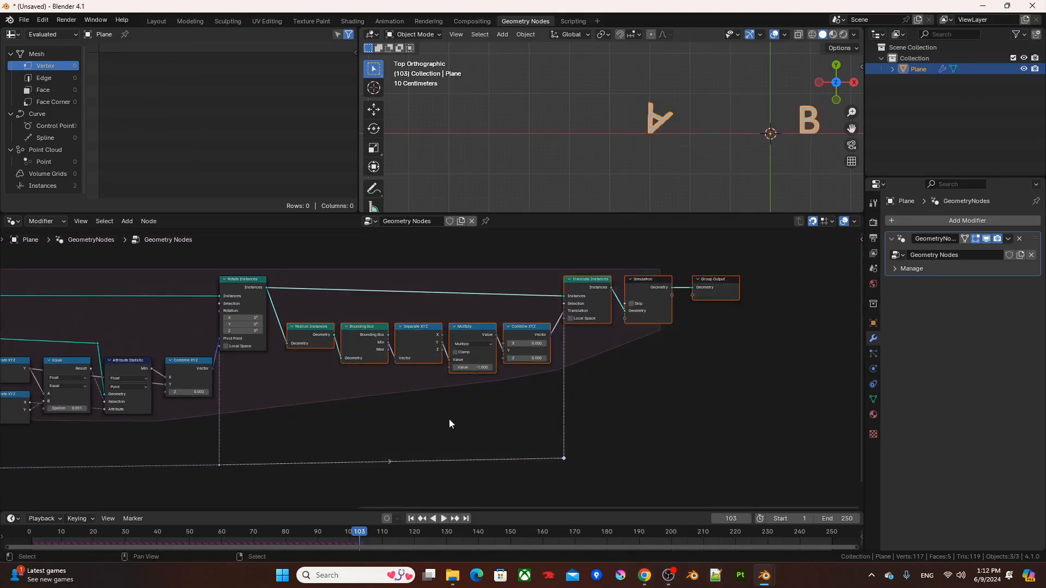
key("g")
left_click(522, 411)
Insert a Separate Geometry node set to Instance between Rotate Instances and the second Realize Instances node.
key("F3")
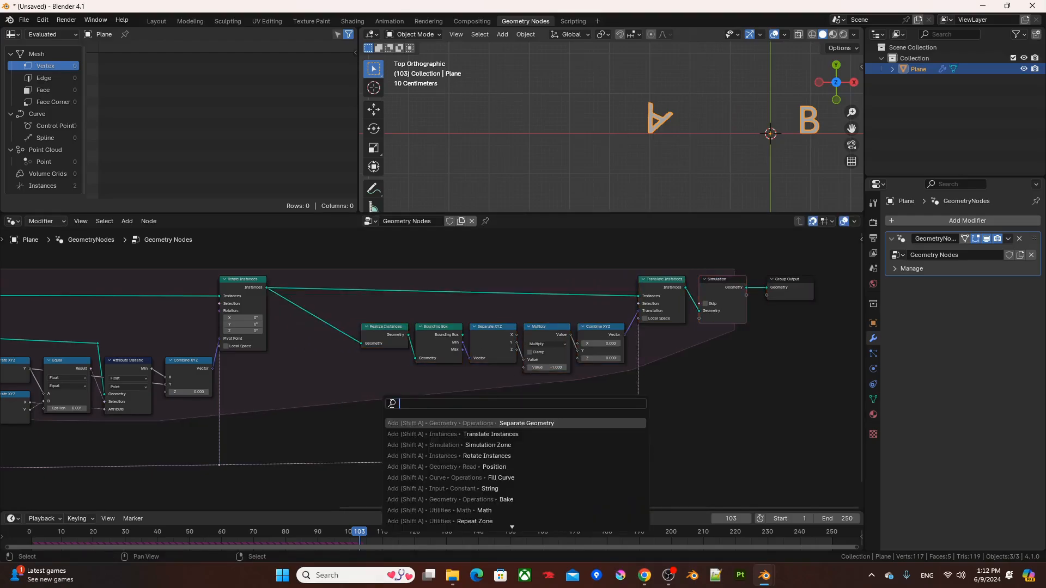
type("sg")
key("Down")
key("Return")
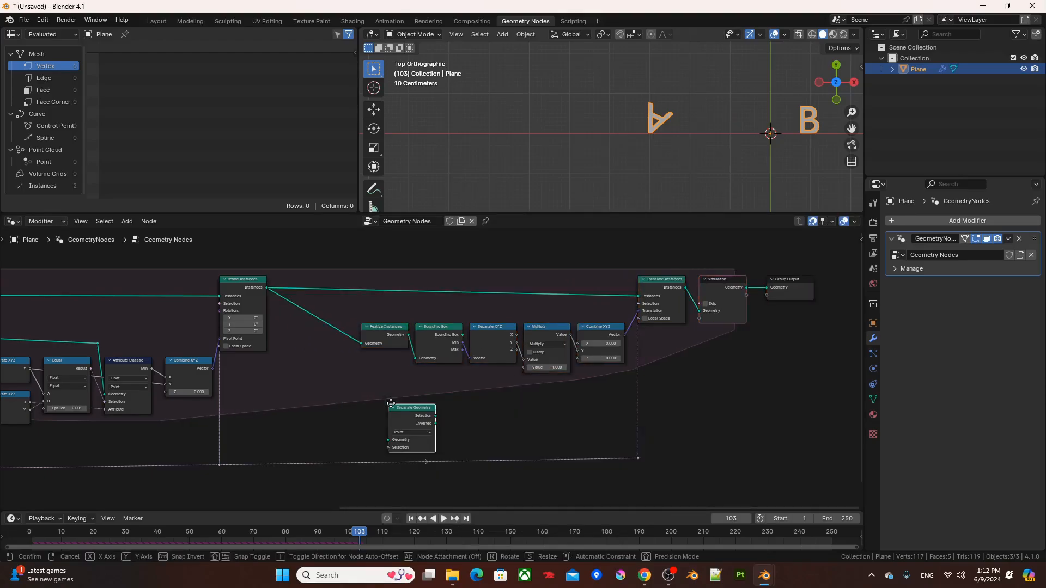
left_click(292, 349)
scroll(338, 362, "up", 2)
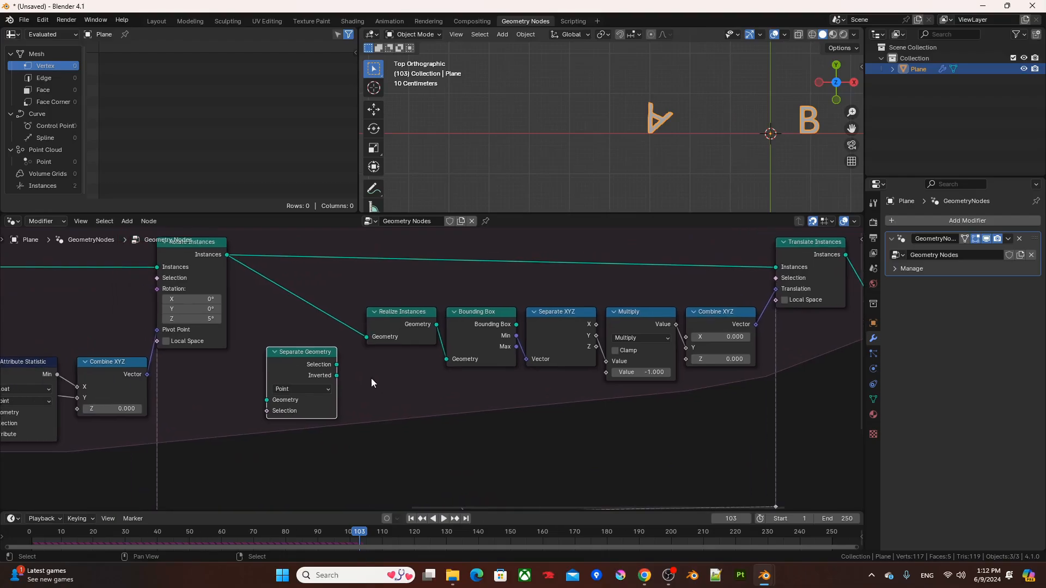
left_click_drag(316, 361, 336, 320)
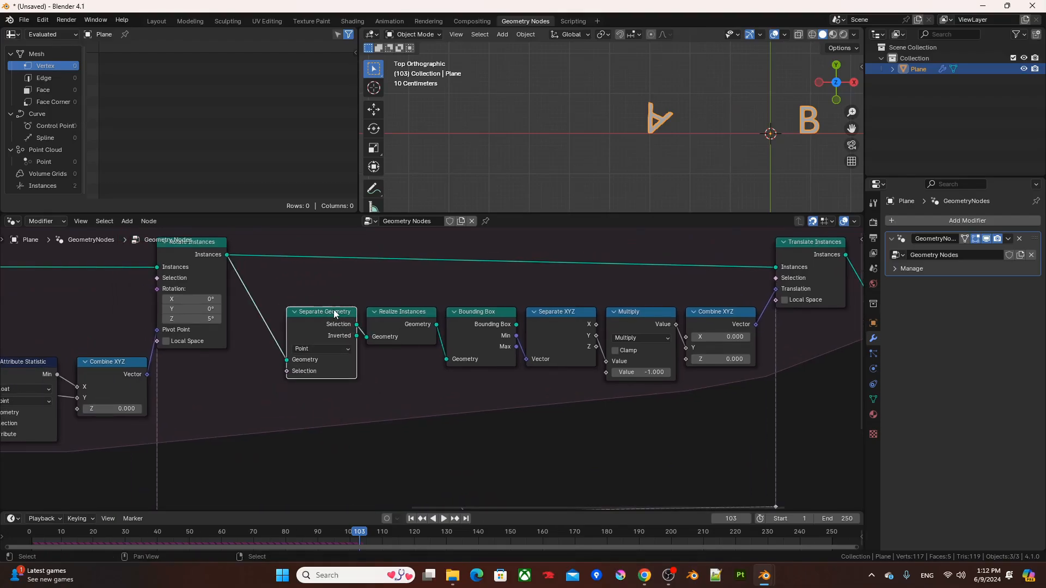
middle_click_drag(300, 372, 341, 367)
left_click(311, 349)
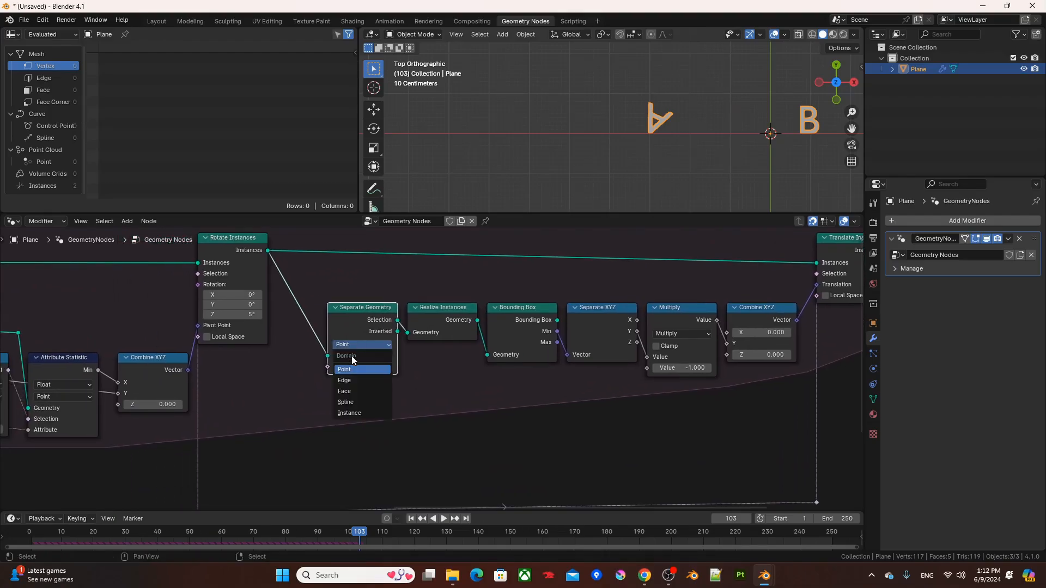
left_click(358, 413)
Link the shared index selection to the second Separate Geometry Selection through a reroute aligned beneath it.
scroll(376, 436, "down", 2)
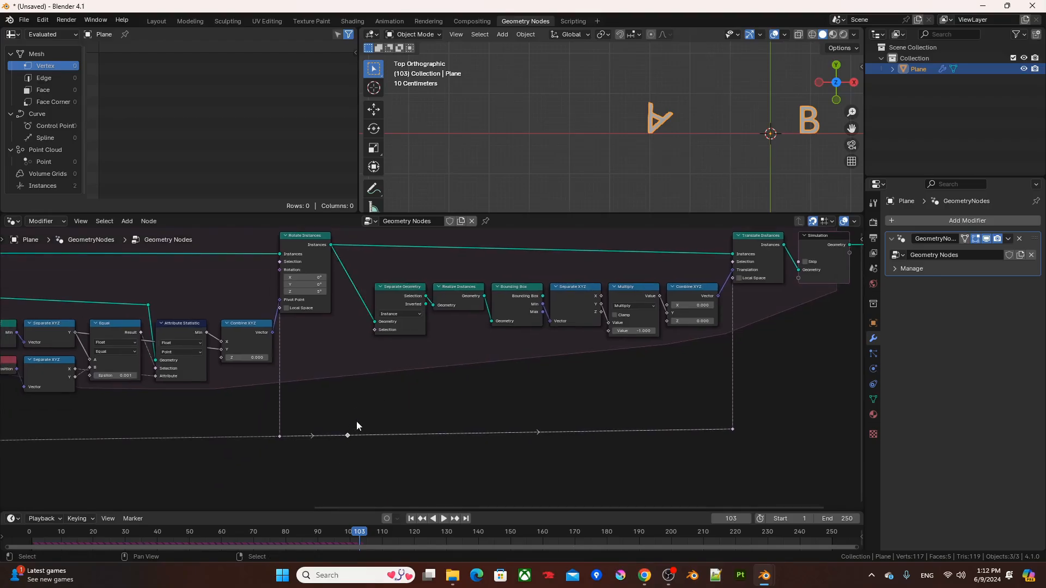
left_click_drag(349, 435, 374, 329)
left_click_drag(326, 406, 366, 457)
key("g")
left_click(384, 455)
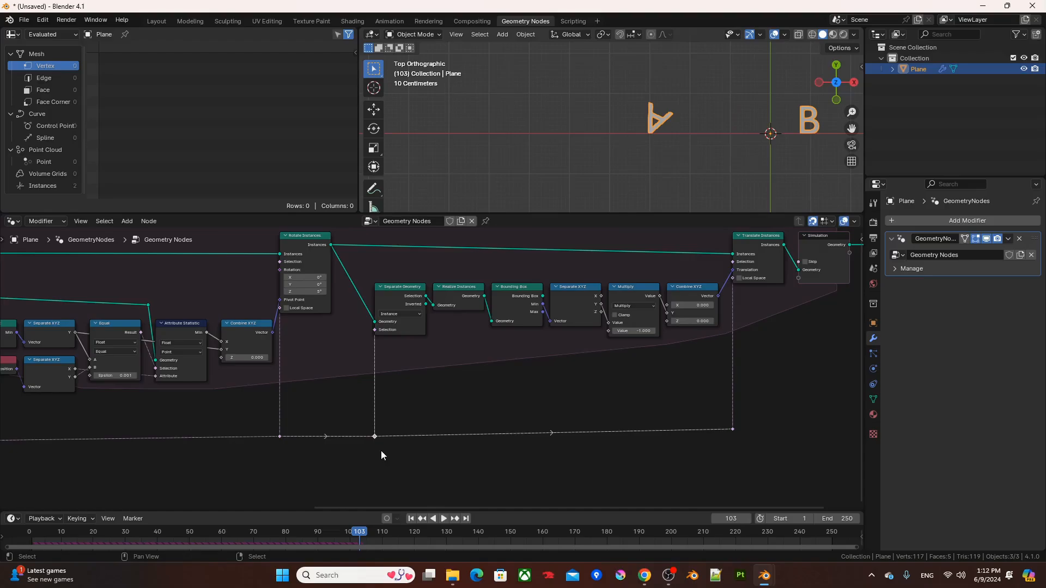
Play the animation from the first frame with the second Bounding Box previewed in a temporary Viewer, stop it, and delete the Viewer.
scroll(394, 369, "down", 1)
middle_click_drag(510, 304, 505, 332)
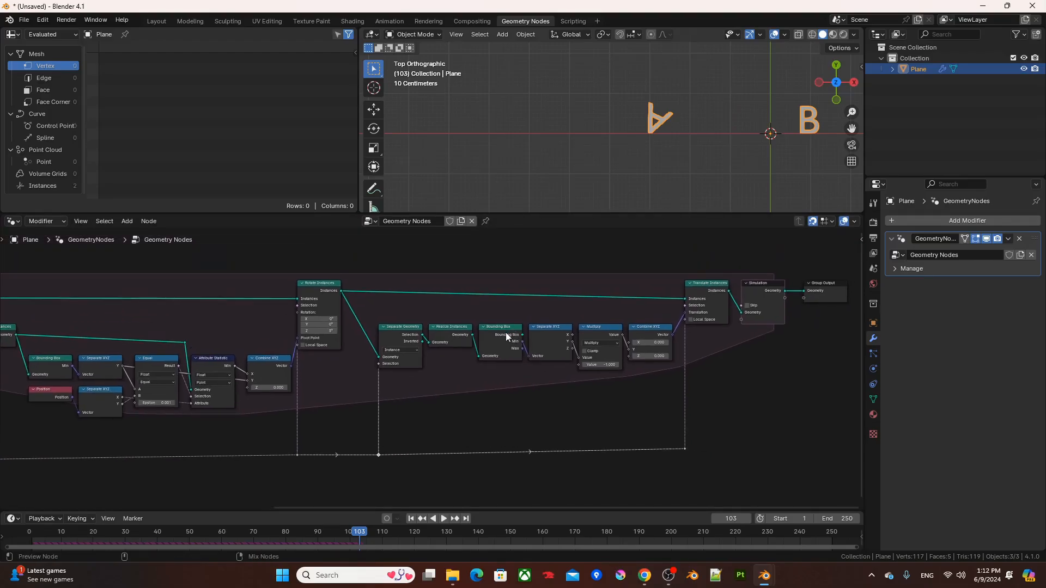
left_click(504, 336, "ctrl+shift")
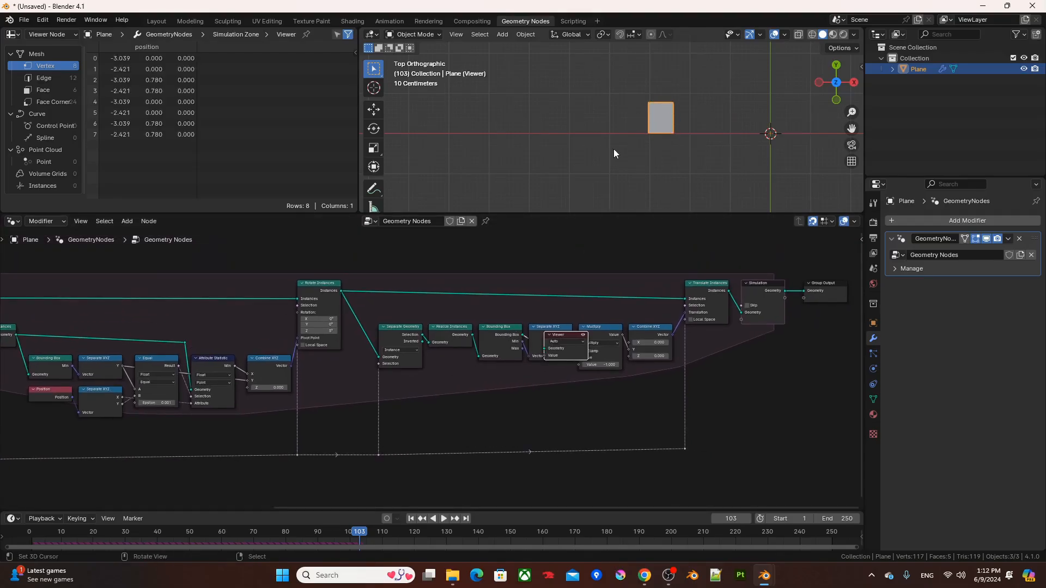
key("shift+Left")
key("space")
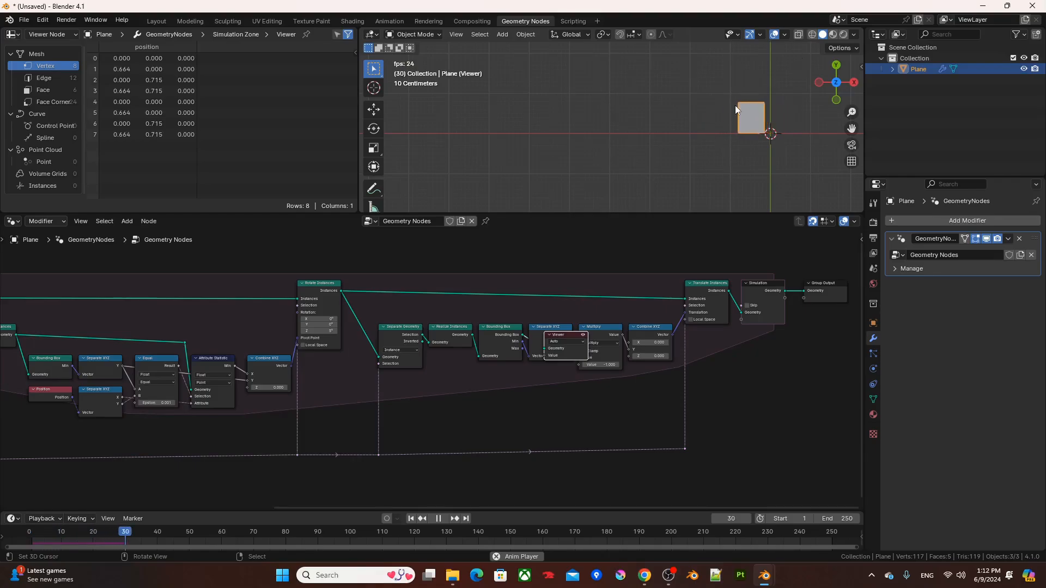
scroll(650, 134, "up", 2)
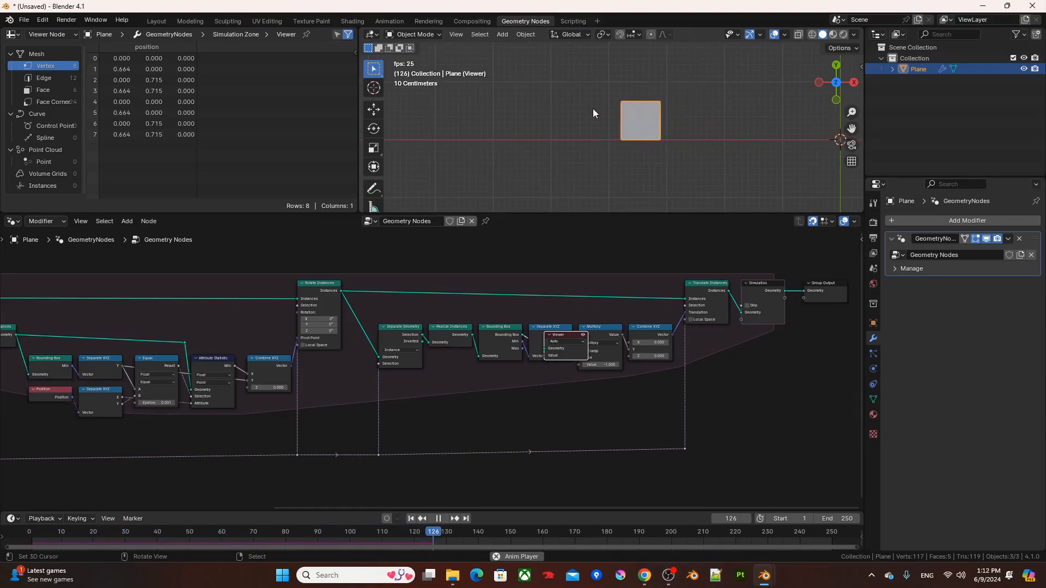
key("space")
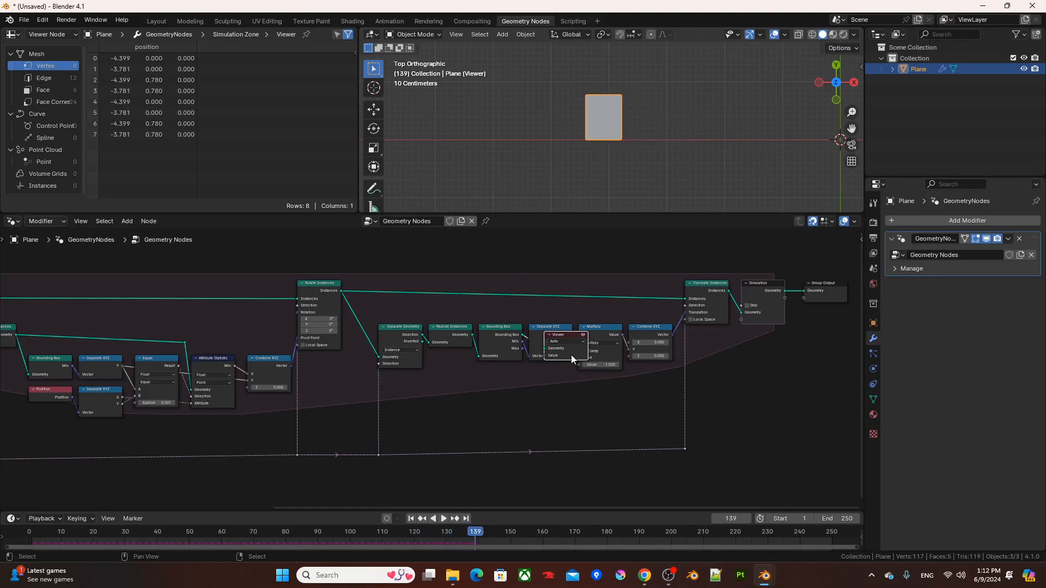
key("x")
Return the timeline to the first frame and bring the AB letters back into the viewport.
scroll(575, 361, "down", 2)
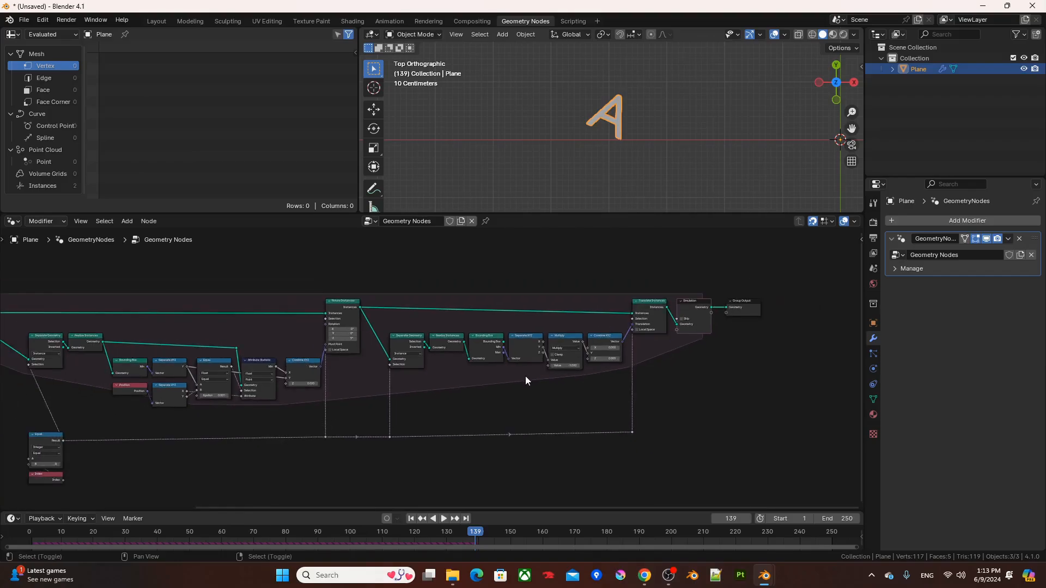
middle_click_drag(525, 376, 604, 370)
key("shift+Left")
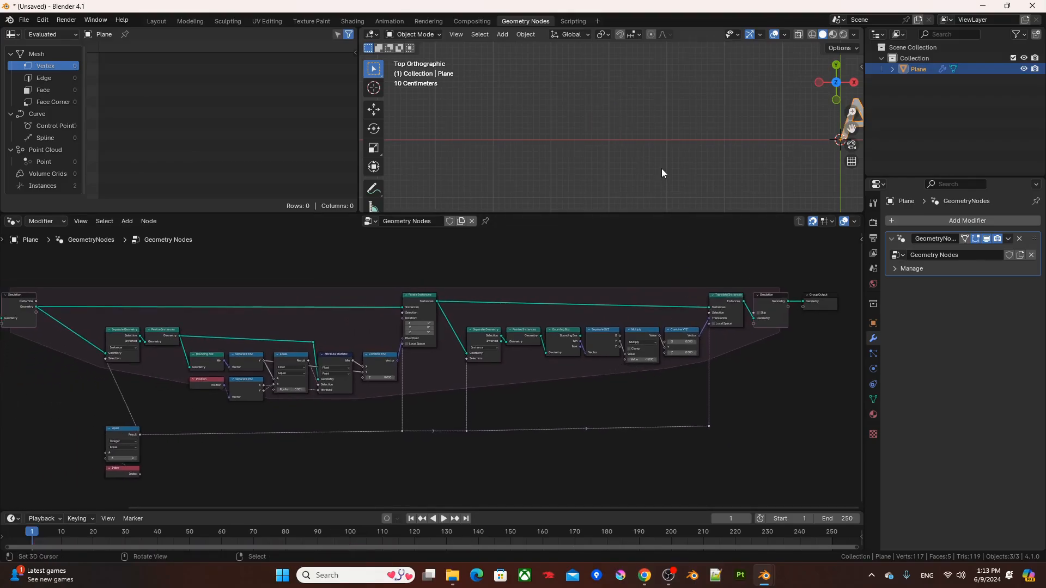
middle_click_drag(704, 177, 558, 204, "shift")
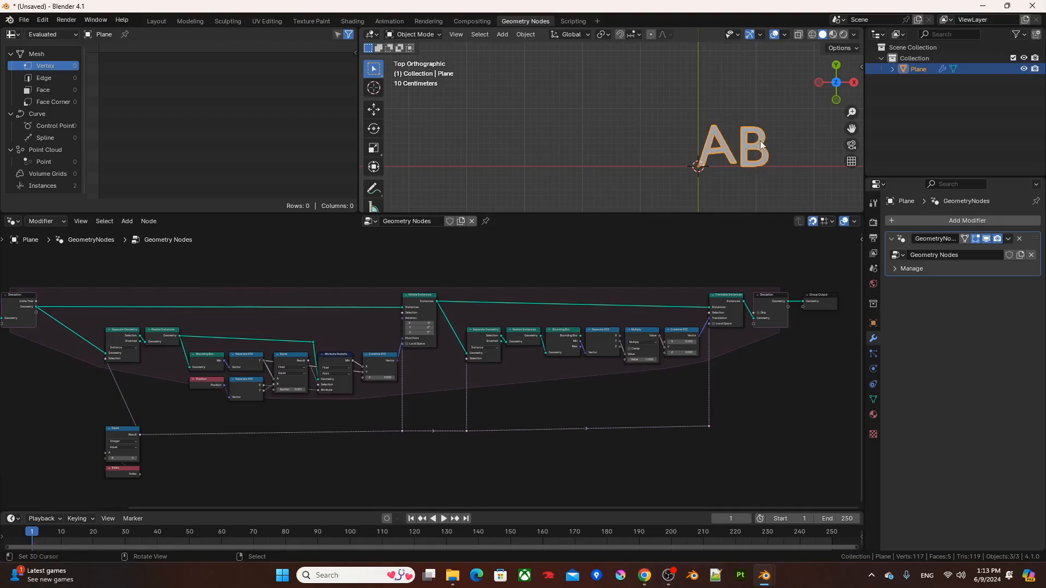
Add a shared reroute on the Simulation input's two Geometry links, positioned just before the first Separate Geometry node.
scroll(228, 318, "up", 3)
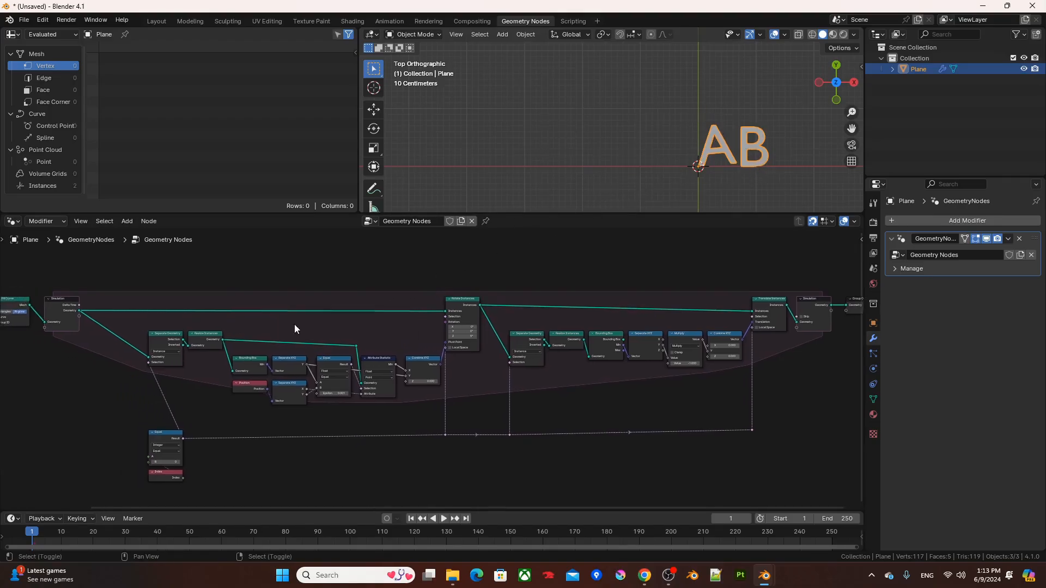
middle_click_drag(155, 329, 281, 350)
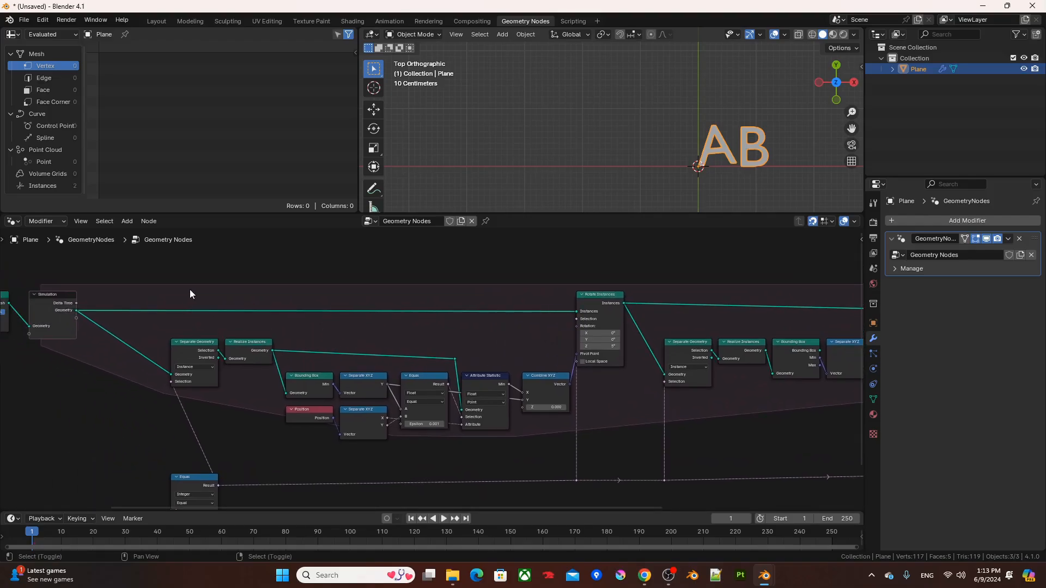
right_click_drag(159, 303, 143, 374, "shift")
key("g")
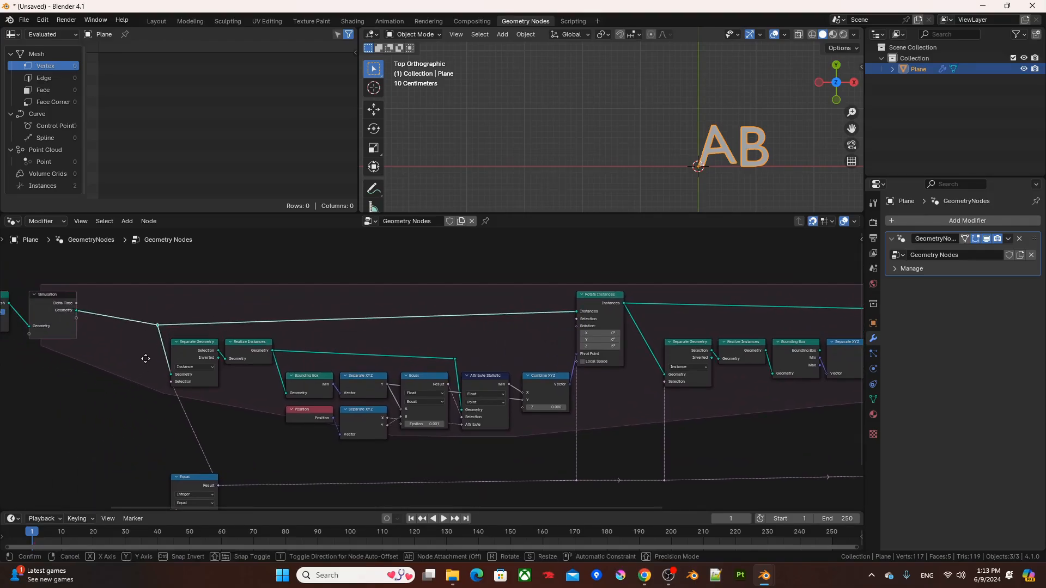
left_click(153, 349)
Shift the Simulation output and Group Output nodes horizontally away from Translate Instances to make room.
scroll(445, 346, "down", 1)
middle_click_drag(445, 348, 152, 365)
left_click_drag(668, 284, 765, 395)
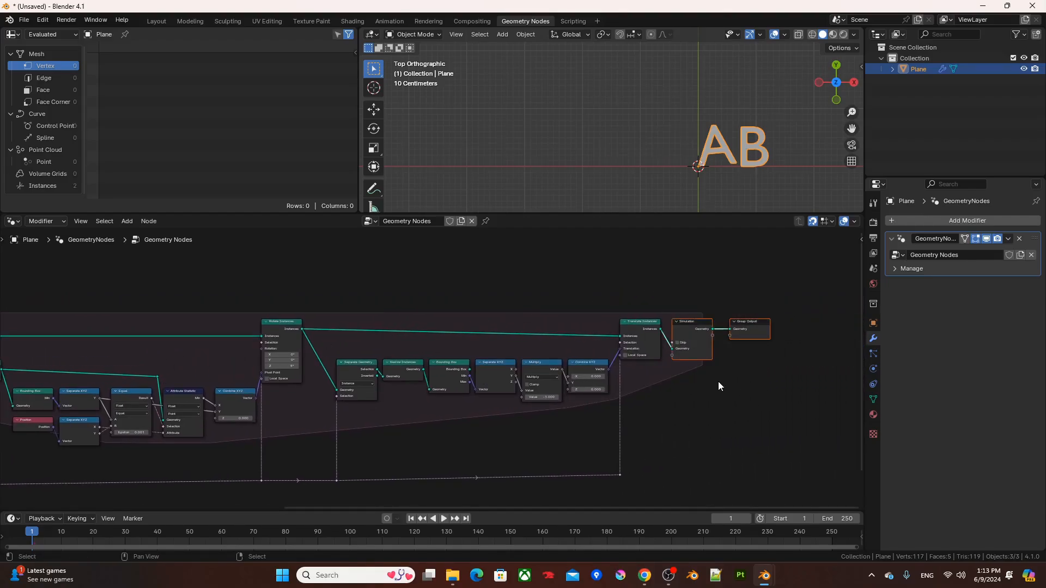
key("g")
key("x")
left_click(774, 370)
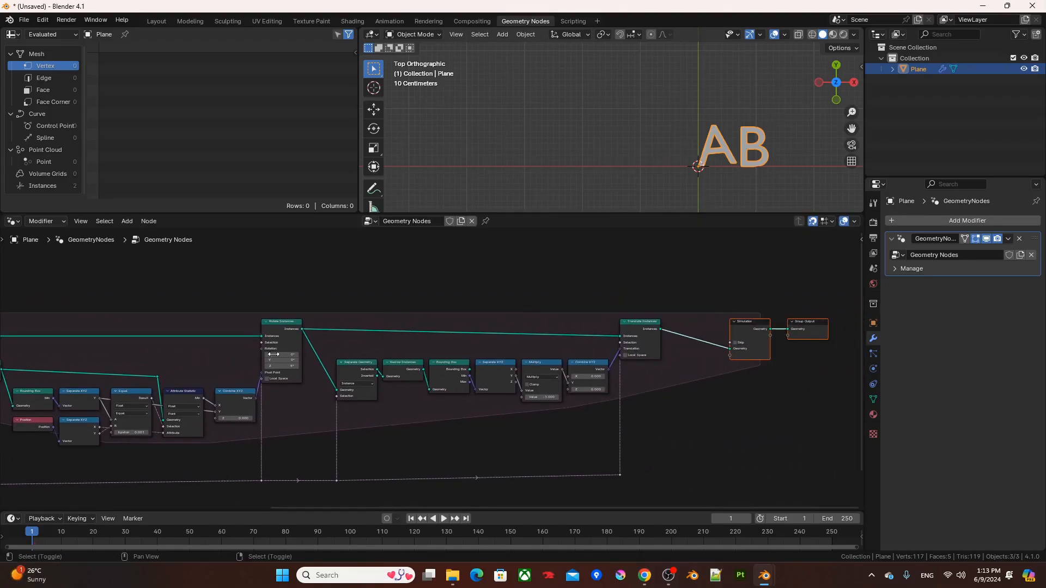
Move the String, String to Curves, Fill Curve and Simulation input nodes away from the first Separate Geometry node.
middle_click_drag(735, 355, 311, 357)
left_click_drag(75, 284, 299, 439)
key("g")
left_click(241, 435)
Add a Repeat Zone above the simulation nodes, between the Simulation input and Rotate Instances.
scroll(309, 453, "up", 3)
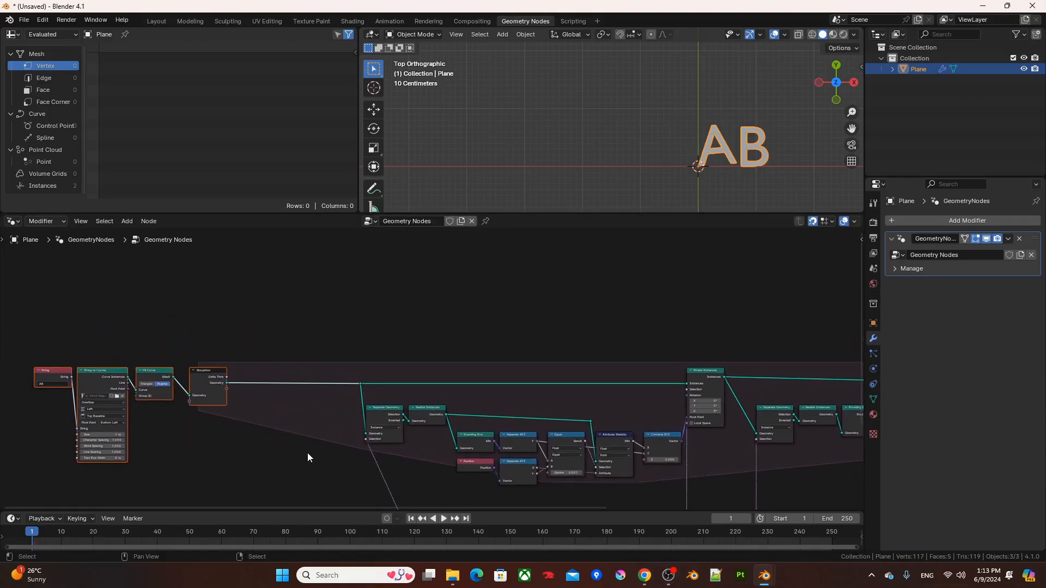
key("F3")
type("rdz")
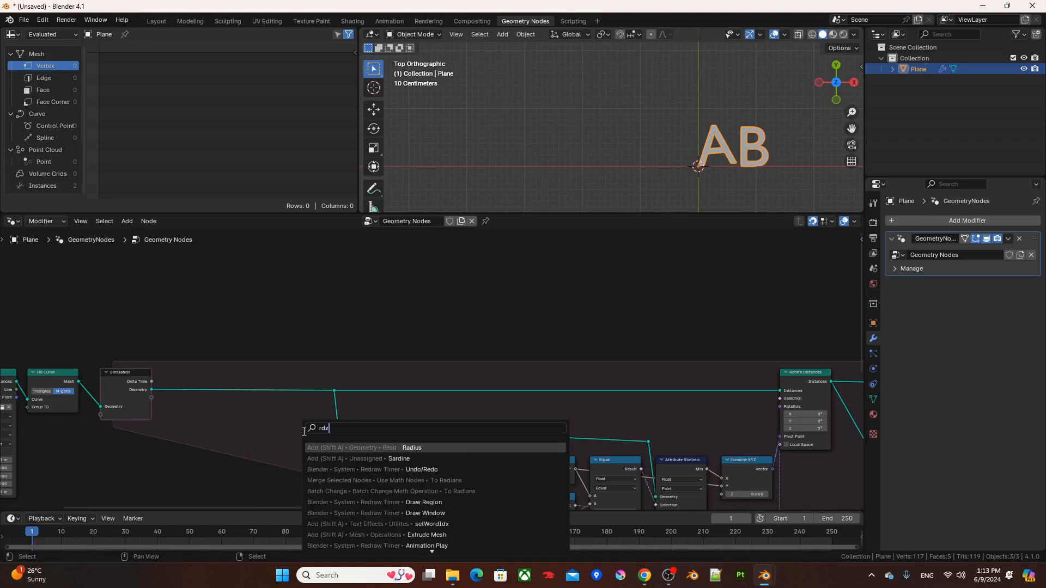
key("BackSpace")
key("BackSpace")
type("z")
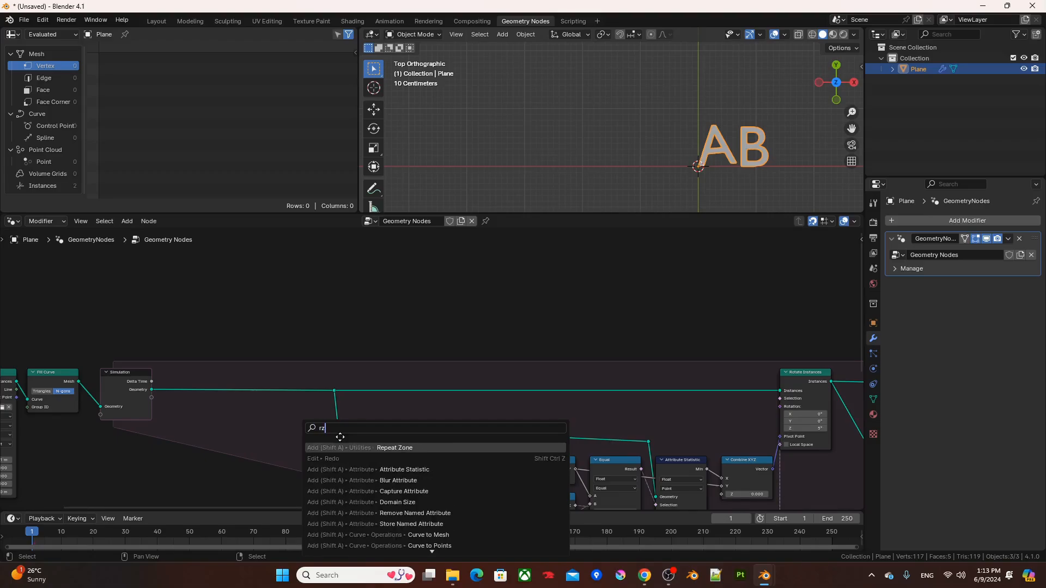
key("Return")
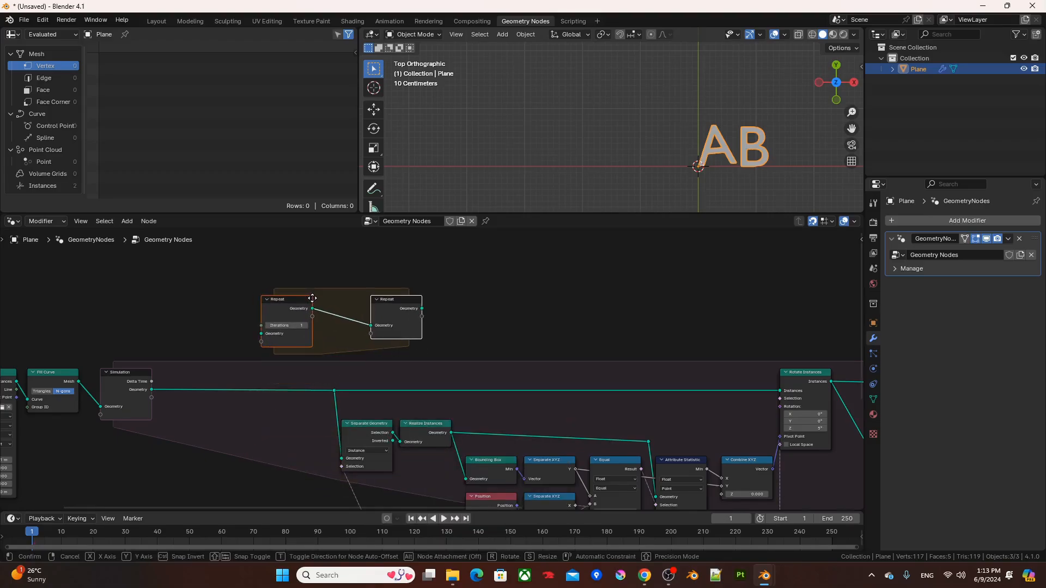
left_click(312, 298)
scroll(424, 323, "up", 4)
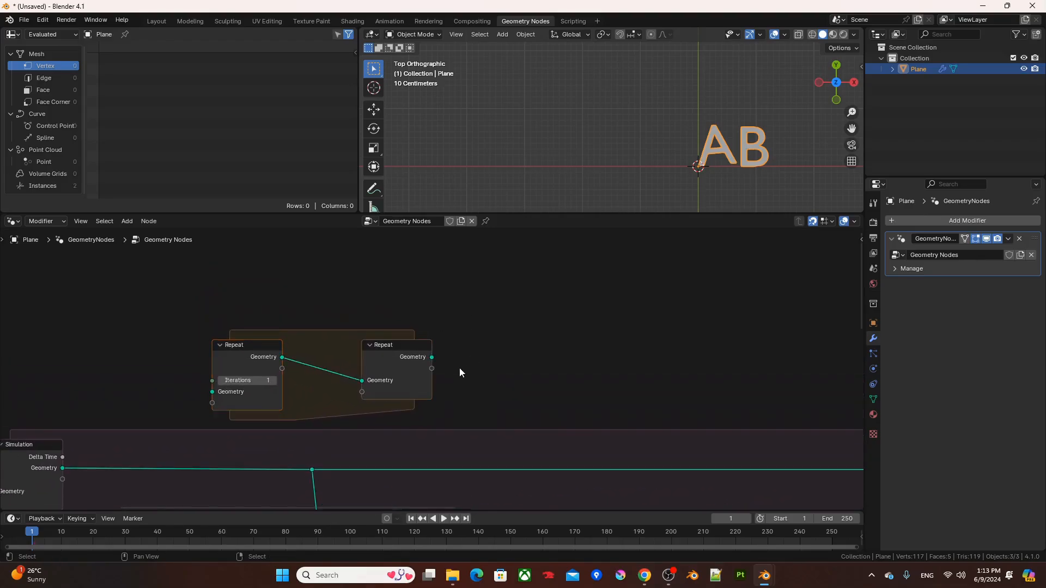
Widen the Repeat Zone and place a Math node set to Add between its input and output nodes.
left_click_drag(404, 367, 425, 367)
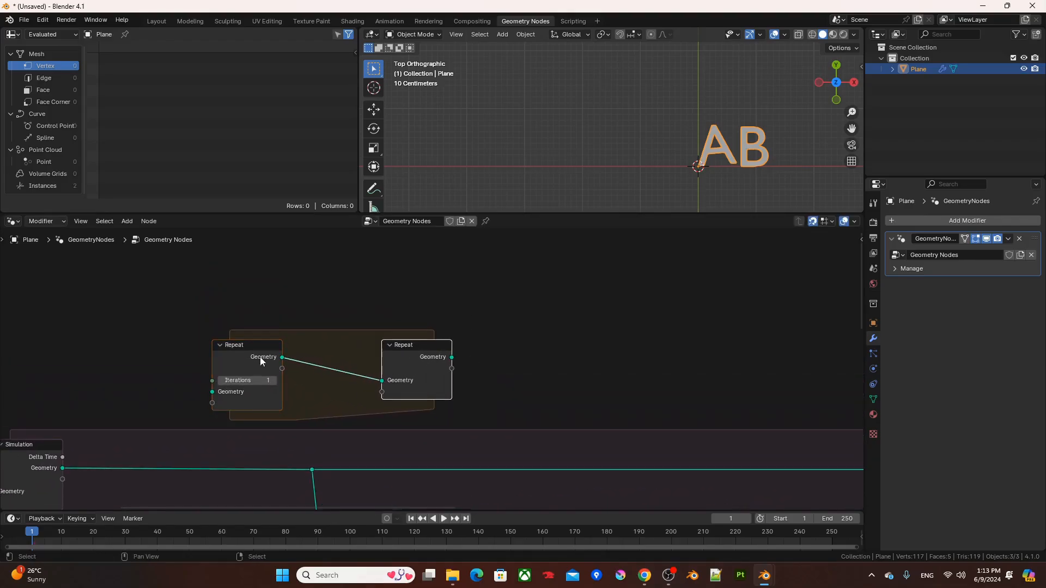
left_click(315, 314)
key("shift+a")
type("math")
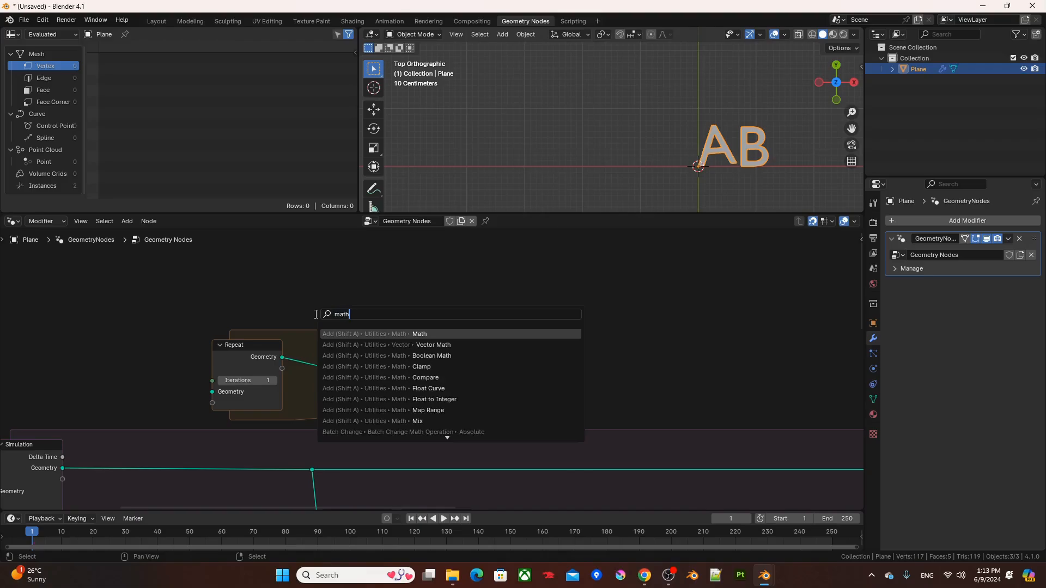
key("Return")
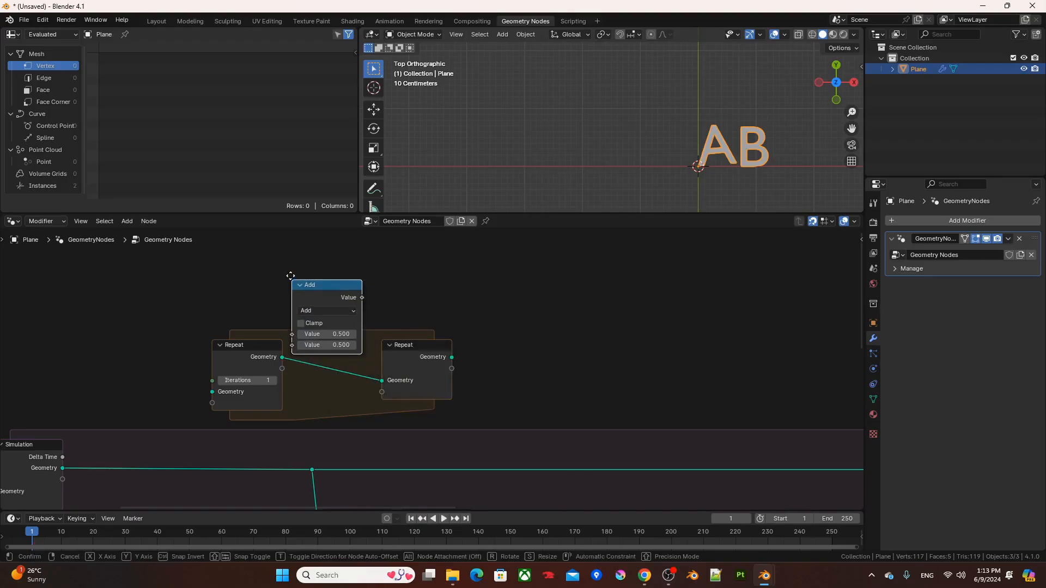
left_click(294, 284)
Create a Value item in the Repeat Zone that passes through Add with 1.000 and into the Repeat output.
left_click_drag(283, 368, 295, 339)
left_click(324, 345)
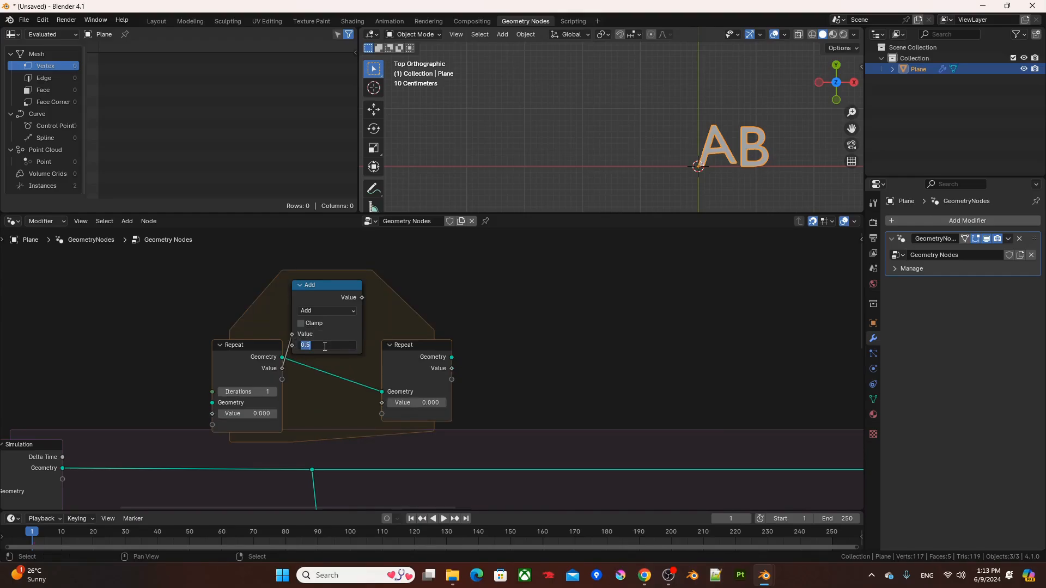
type("1")
key("Return")
left_click_drag(361, 298, 381, 402)
Move the Repeat output farther from the Add node and add a reroute on the link between them.
left_click(420, 356)
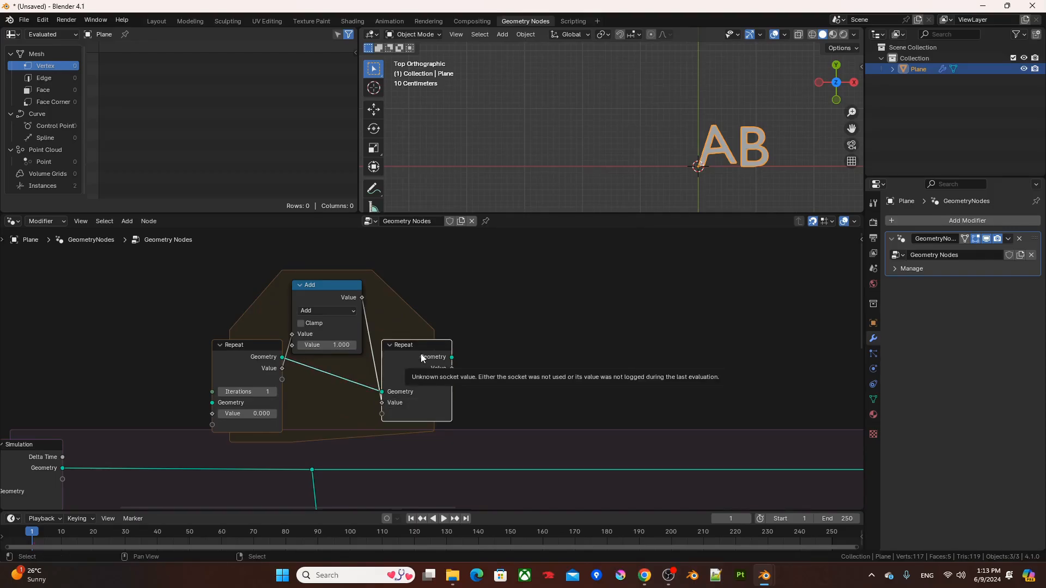
left_click_drag(421, 354, 442, 349)
right_click_drag(417, 307, 359, 342, "shift")
key("g")
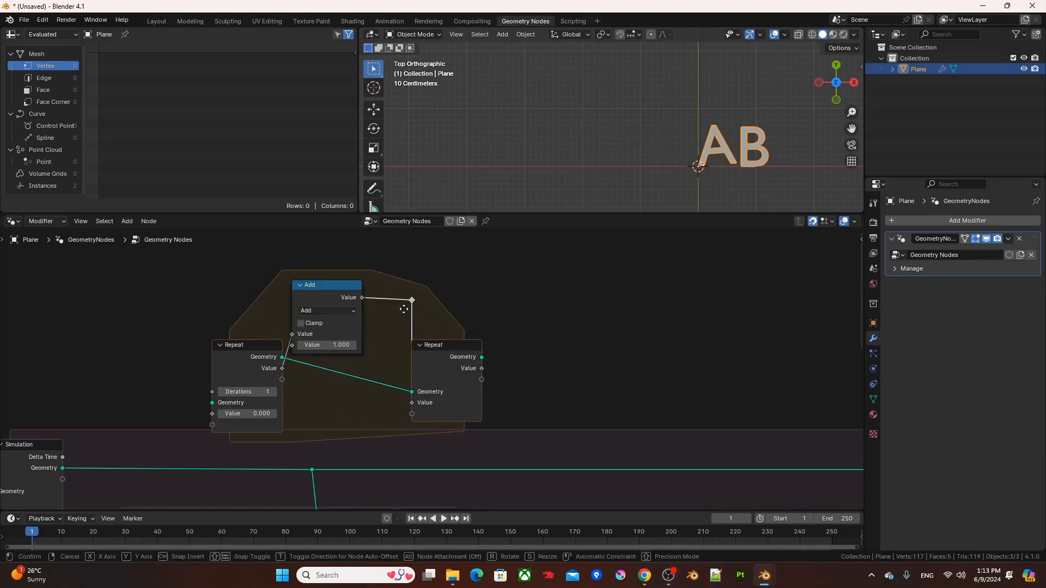
left_click(403, 308)
scroll(489, 319, "down", 1)
middle_click_drag(490, 319, 440, 319)
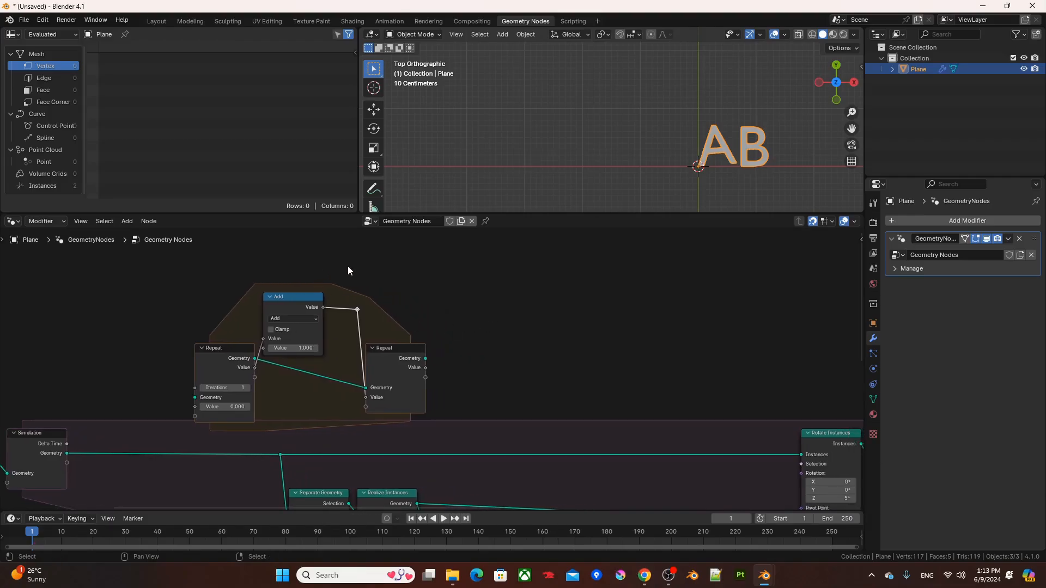
Shift the Repeat output and its reroute horizontally to just before the Simulation output, spanning the rotate and translate nodes.
left_click_drag(348, 270, 456, 403)
scroll(597, 390, "down", 1)
middle_click_drag(597, 390, 283, 373, "shift")
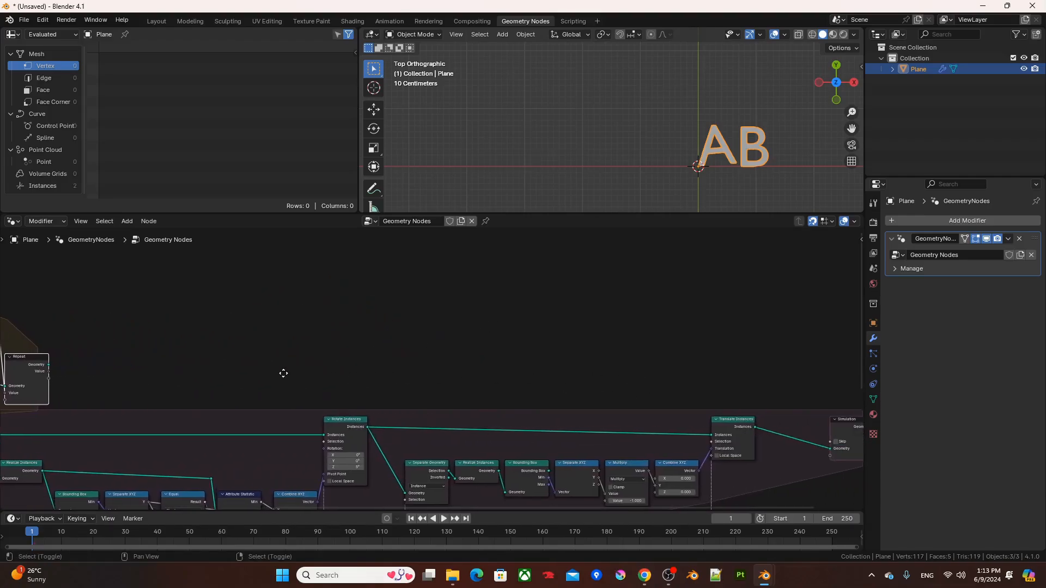
scroll(311, 357, "down", 2)
key("g")
key("x")
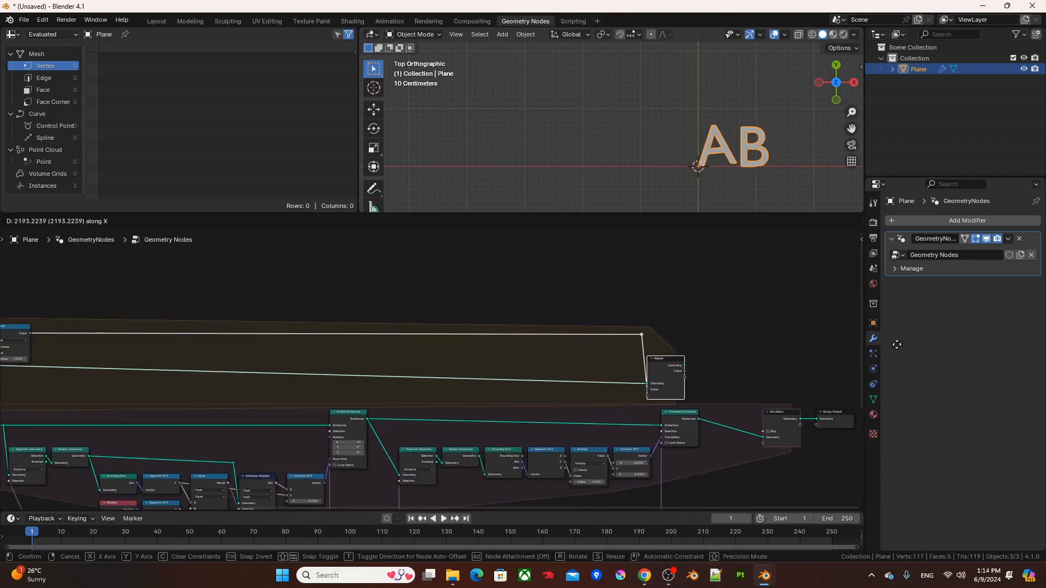
left_click(817, 367)
scroll(633, 462, "up", 1)
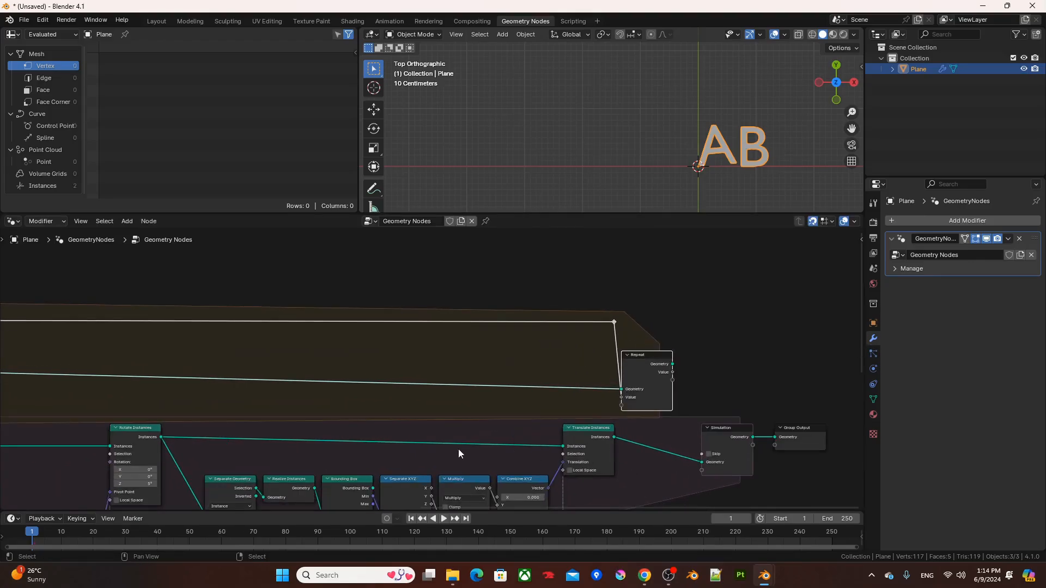
Rename the Repeat Zone's Value item to itr and set its socket type to Integer.
scroll(456, 448, "down", 4)
middle_click_drag(306, 385, 745, 396)
scroll(364, 437, "up", 4)
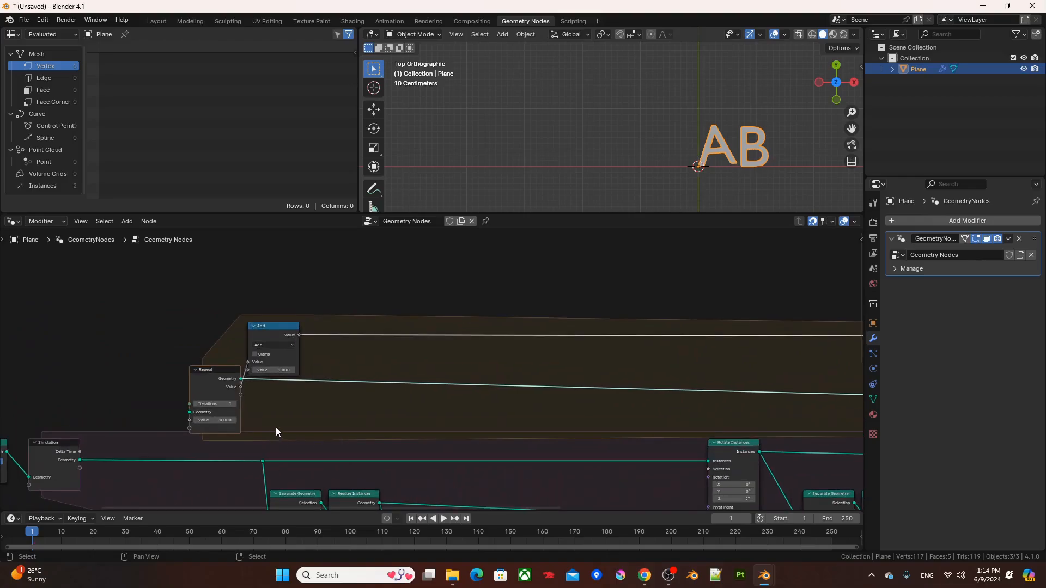
middle_click_drag(276, 426, 241, 421, "shift")
left_click(148, 395)
scroll(275, 402, "up", 3)
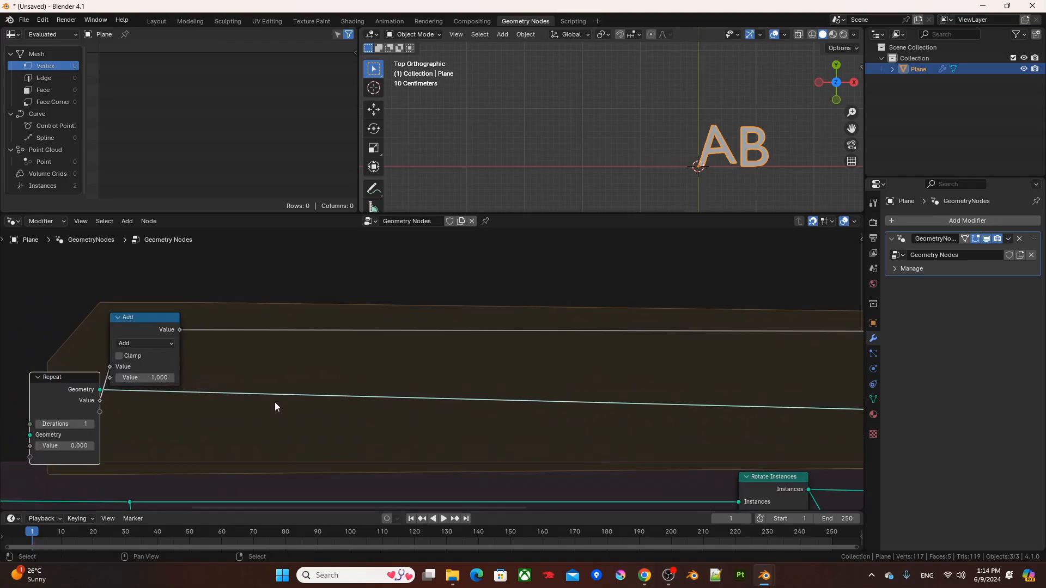
key("n")
left_click(857, 271)
double_click(784, 347)
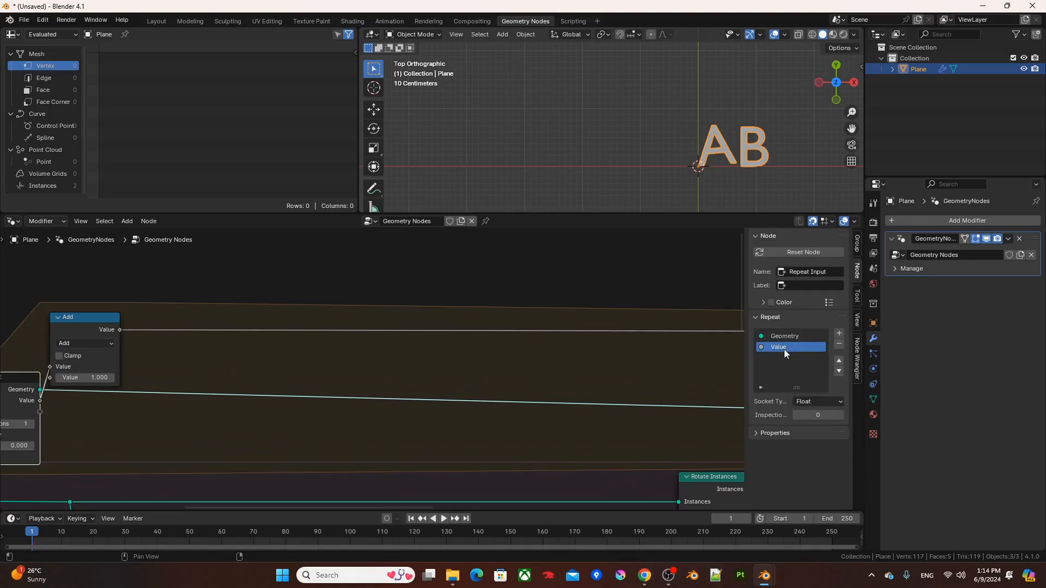
type("itr")
left_click(812, 402)
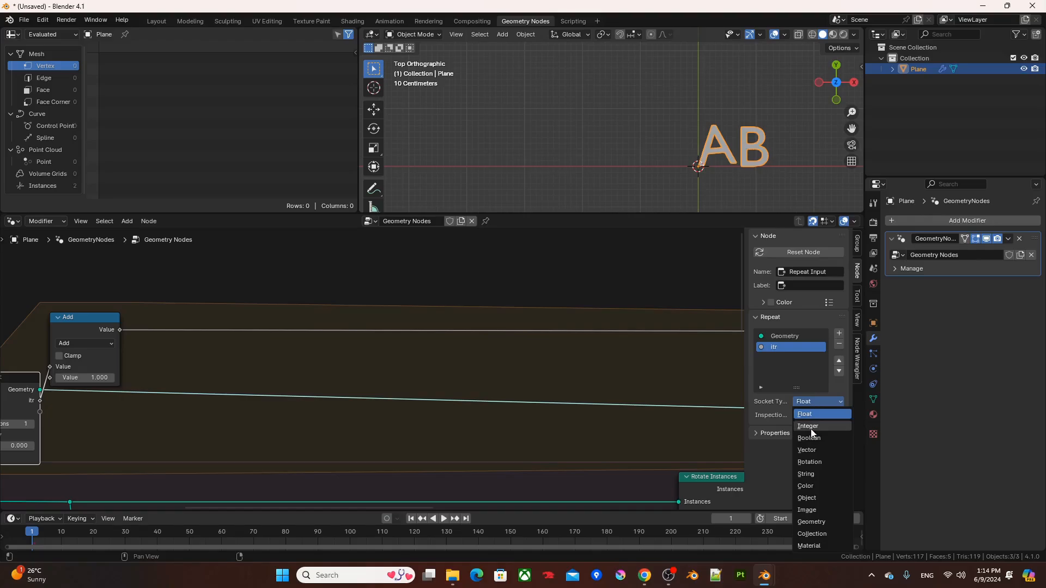
left_click(809, 427)
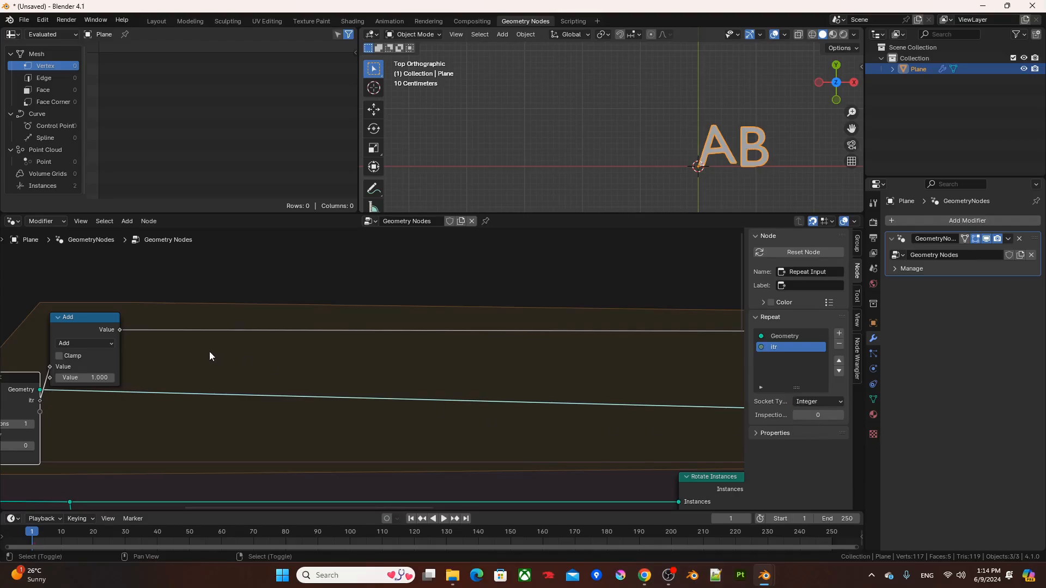
key("n")
Connect the Simulation input's Geometry output to the Repeat input's Geometry socket.
scroll(375, 335, "down", 2)
middle_click_drag(342, 338, 454, 315)
scroll(376, 374, "up", 1)
scroll(377, 375, "up", 1)
middle_click_drag(287, 391, 415, 368)
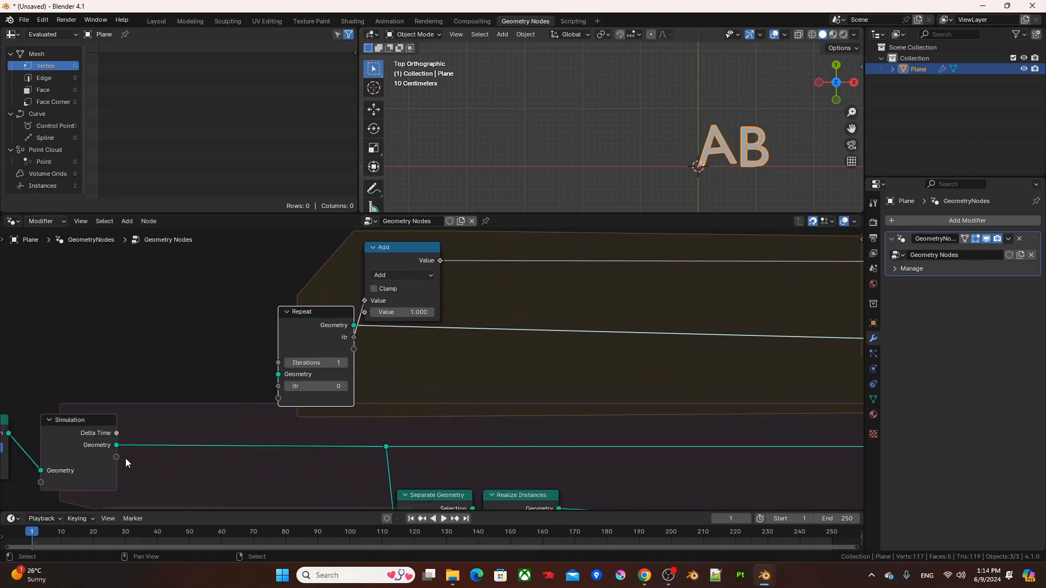
scroll(126, 459, "up", 1)
middle_click_drag(215, 433, 323, 442)
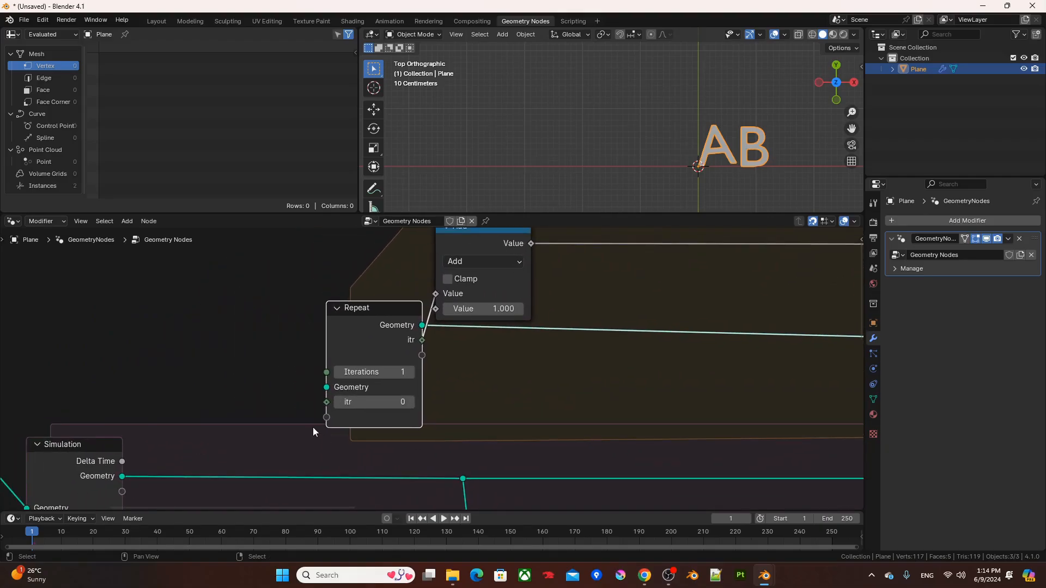
scroll(519, 417, "down", 3)
scroll(425, 390, "down", 2)
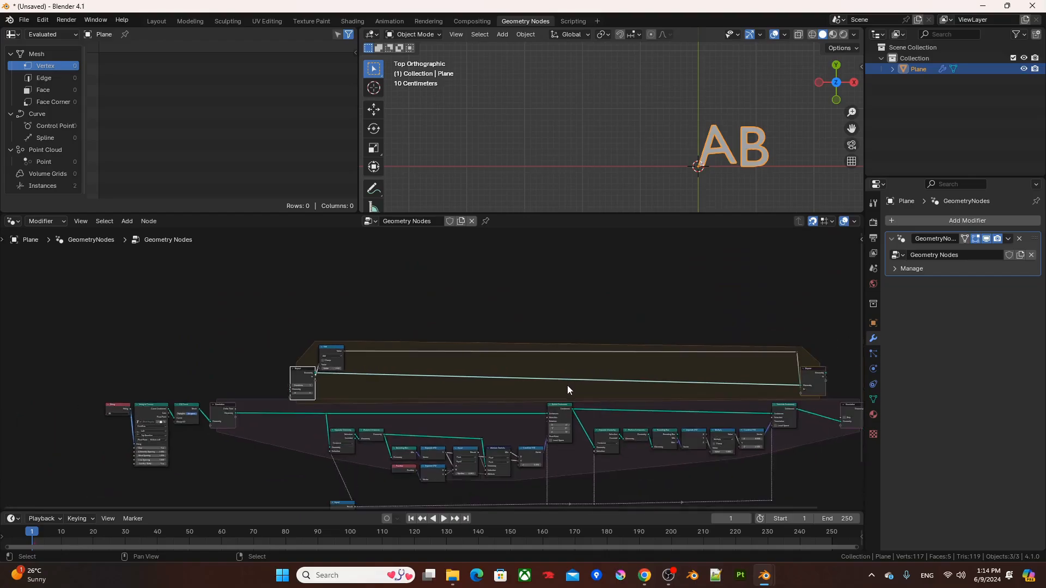
middle_click_drag(567, 385, 515, 384)
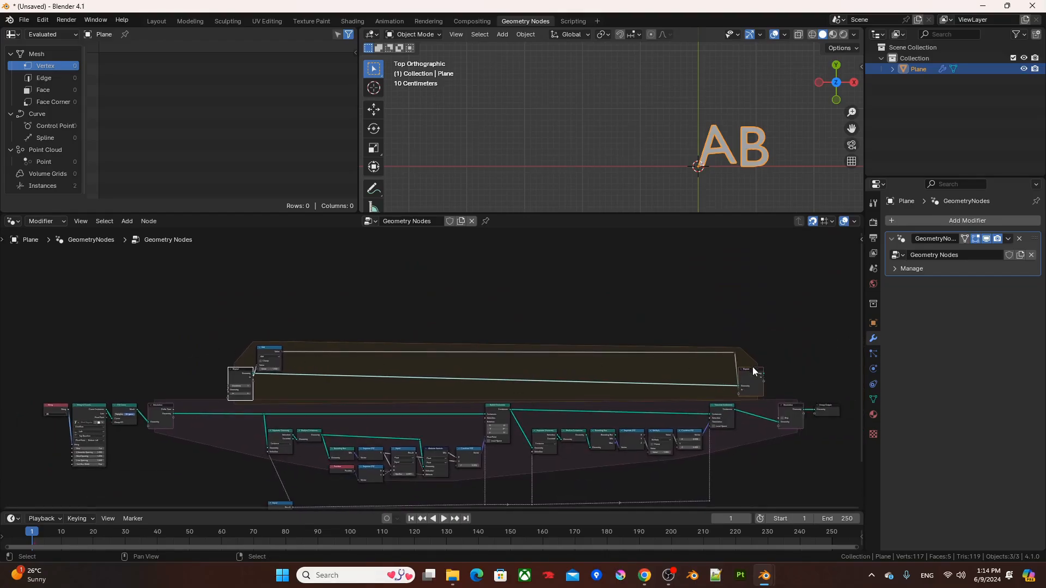
scroll(327, 390, "up", 3)
scroll(165, 407, "up", 2)
middle_click_drag(226, 392, 569, 357)
scroll(468, 370, "up", 2)
middle_click_drag(245, 414, 268, 449)
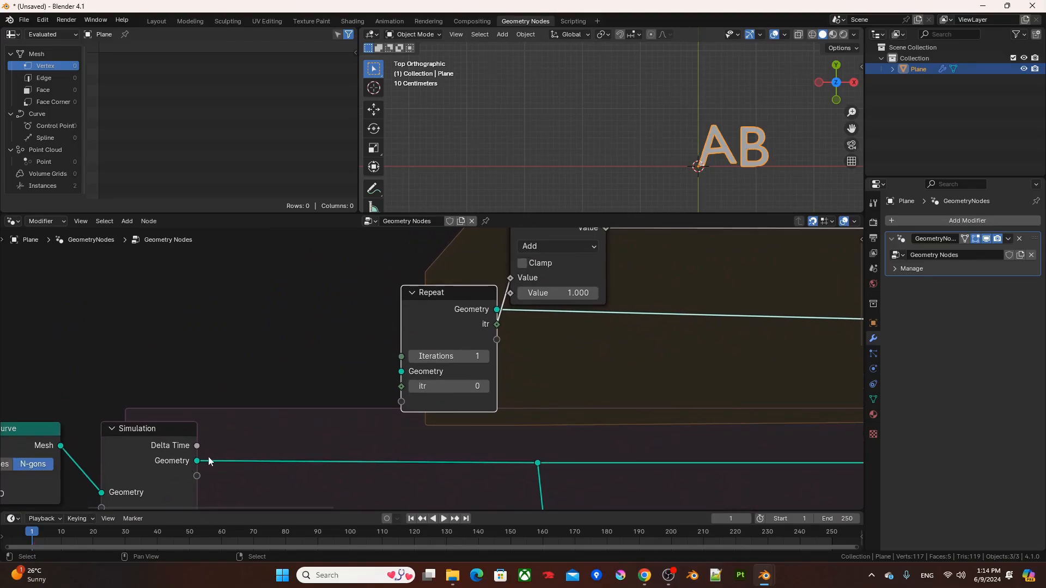
left_click_drag(197, 461, 401, 373)
scroll(436, 363, "down", 2)
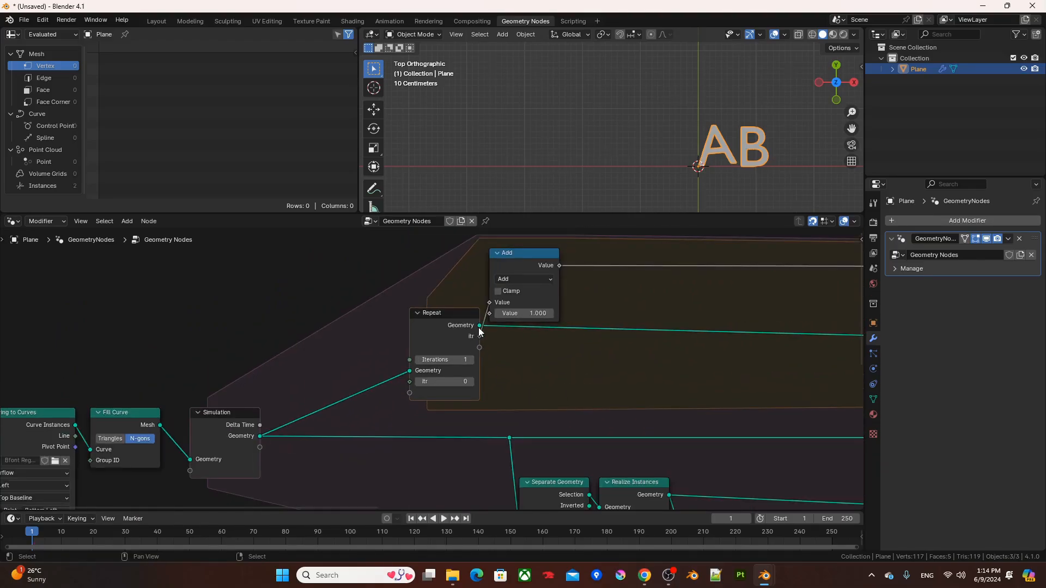
Feed the Repeat input's Geometry into the reroute before Separate Geometry, and Translate Instances through the Repeat output into the Simulation output.
left_click_drag(479, 328, 481, 332)
left_click_drag(501, 390, 511, 365)
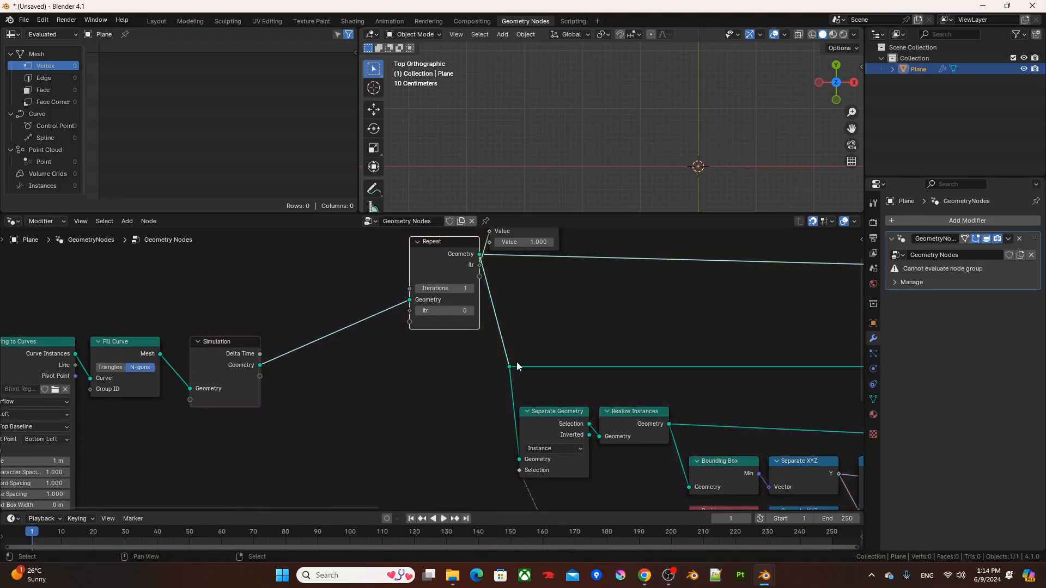
scroll(561, 364, "down", 4)
middle_click_drag(719, 341, 740, 384, "shift")
left_click_drag(577, 413, 659, 434)
scroll(544, 391, "down", 3)
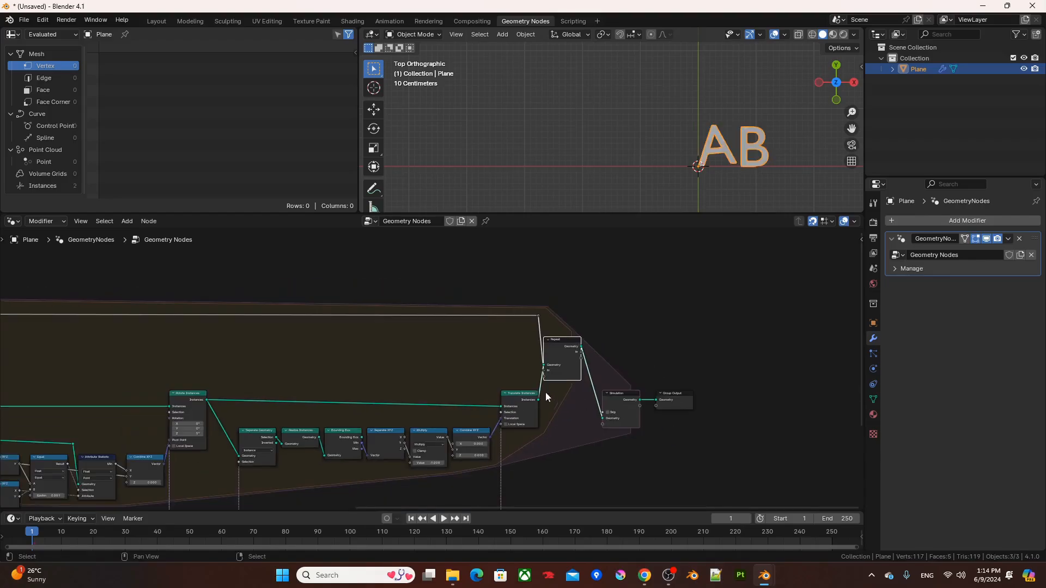
Move the Repeat nodes, Add node and upper reroute vertically down about 196 units, in line with the Simulation nodes.
middle_click_drag(689, 383, 757, 366)
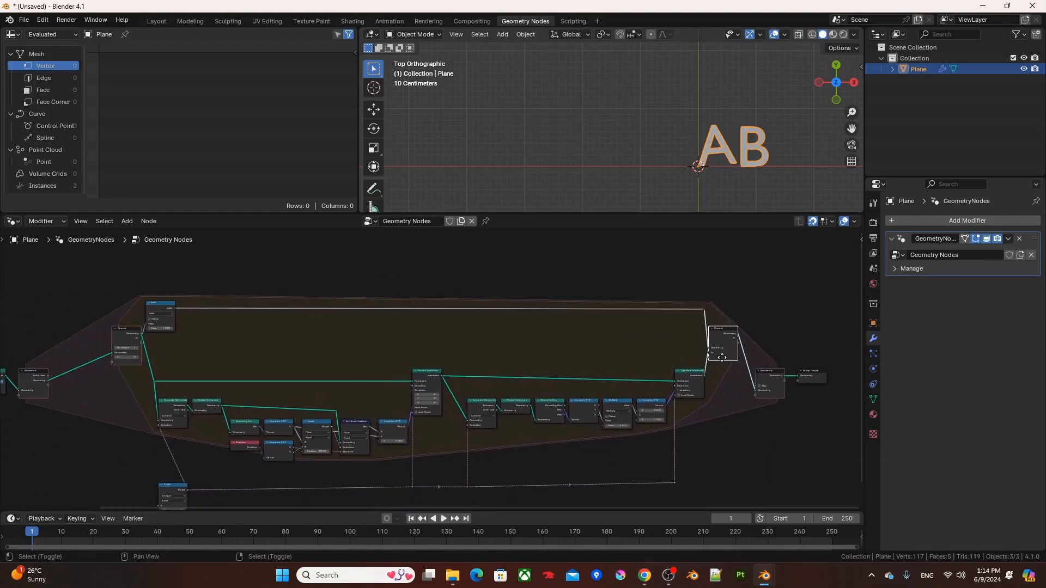
left_click_drag(102, 280, 775, 354)
key("g")
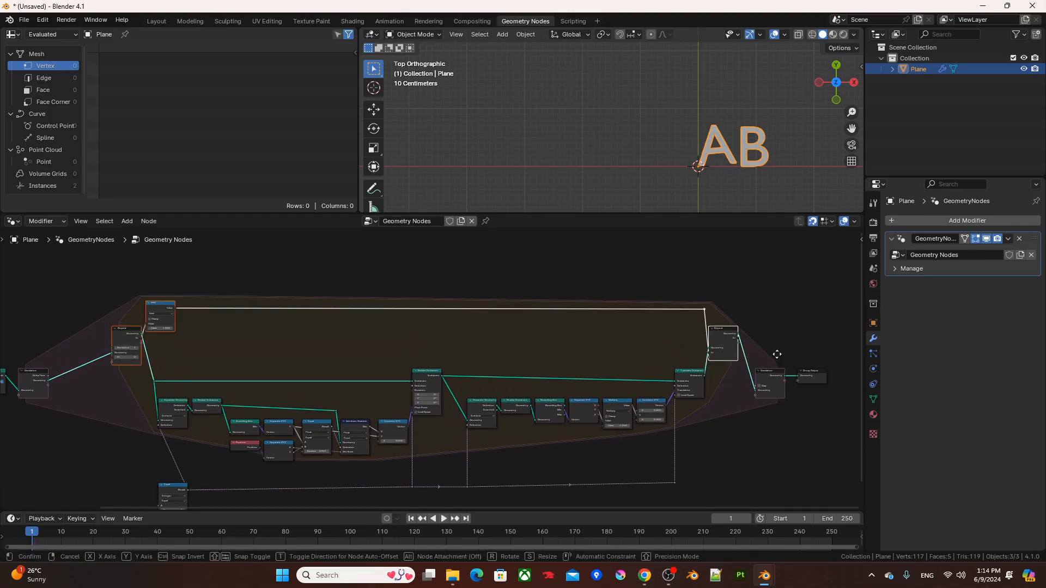
key("y")
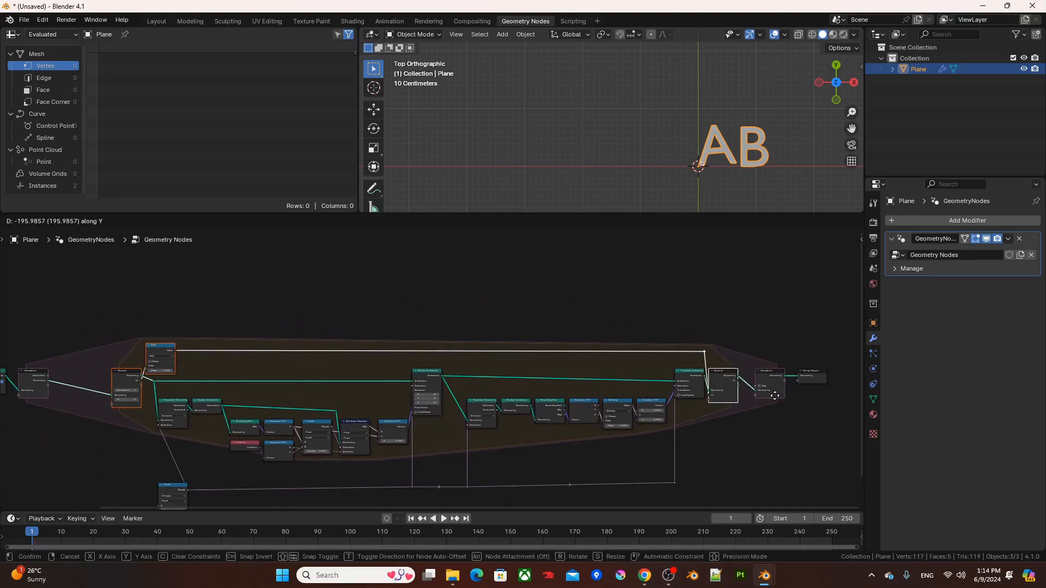
left_click(775, 396)
Add a Domain Size node fed by the Simulation input's Geometry and set its component to Instances.
scroll(308, 391, "up", 5)
middle_click_drag(191, 352, 539, 349)
scroll(479, 355, "up", 4)
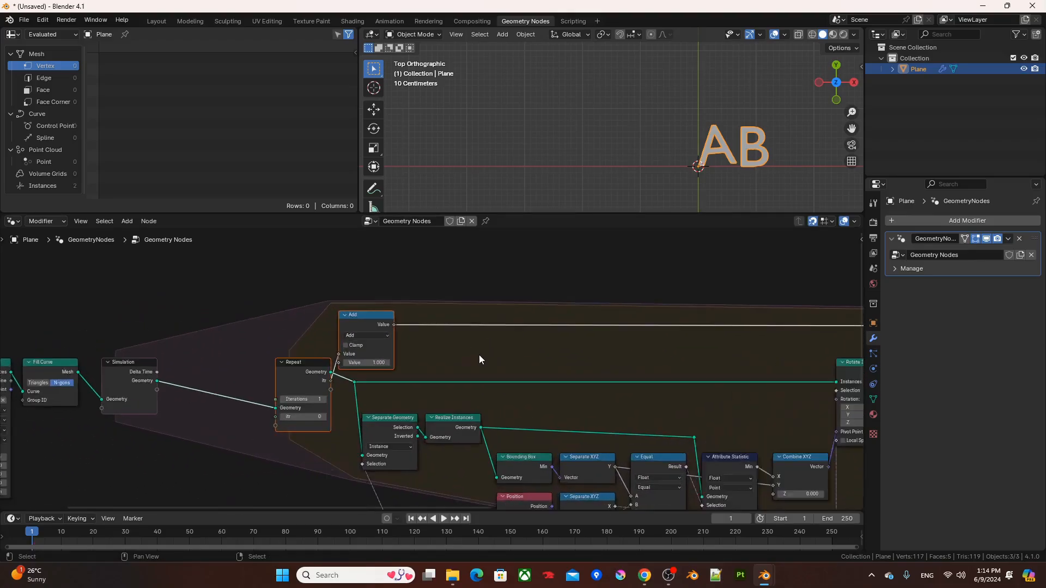
middle_click_drag(366, 381, 552, 383)
scroll(477, 403, "up", 2)
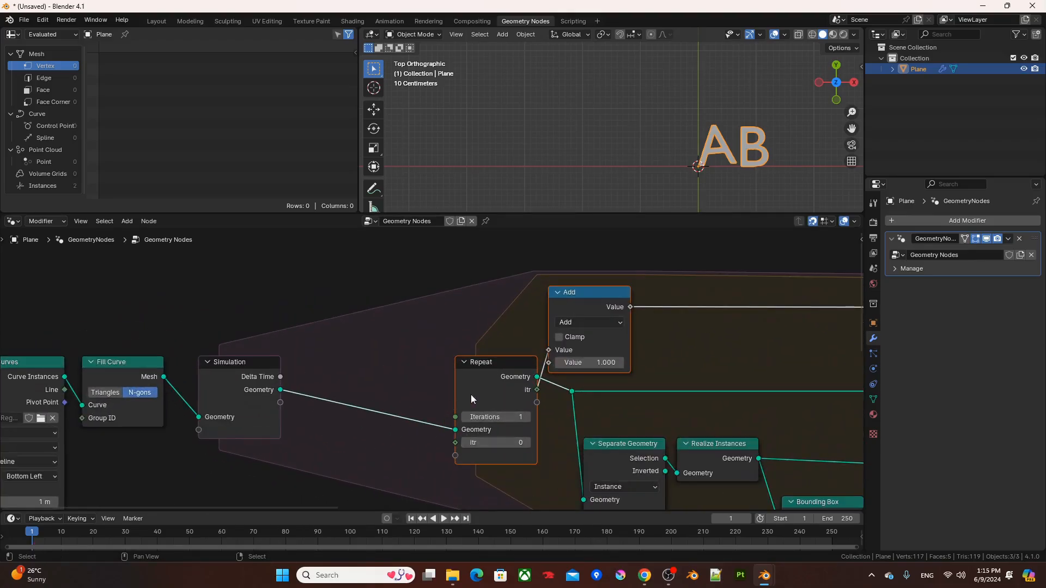
left_click_drag(282, 390, 343, 340)
type("ds")
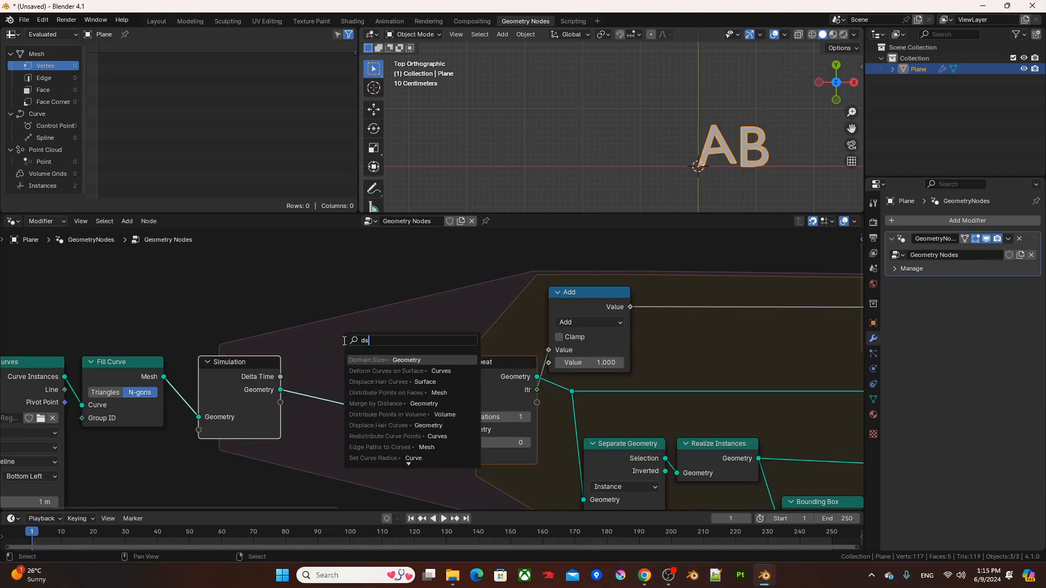
left_click(361, 360)
left_click(338, 362)
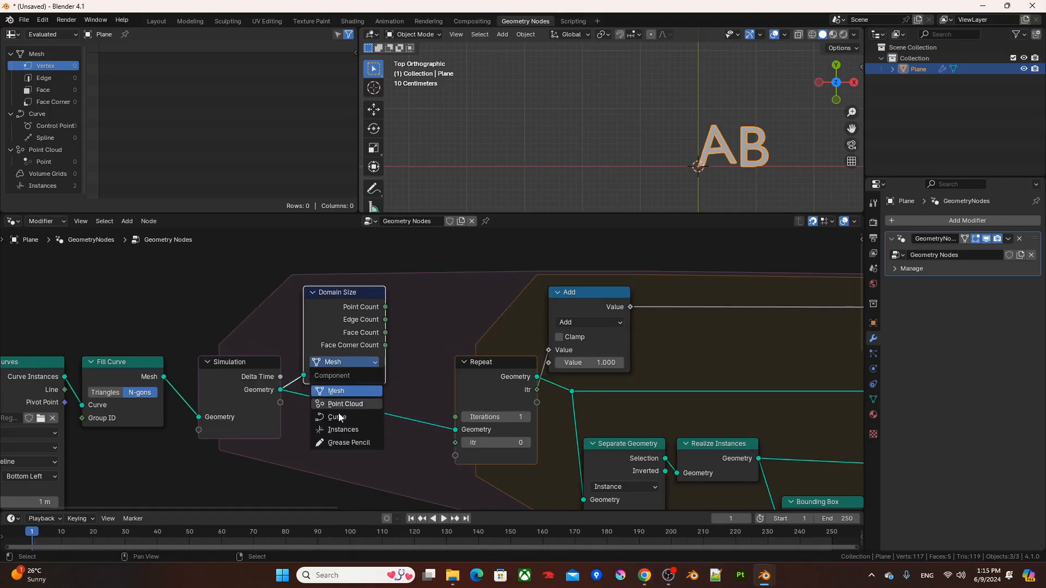
left_click(340, 430)
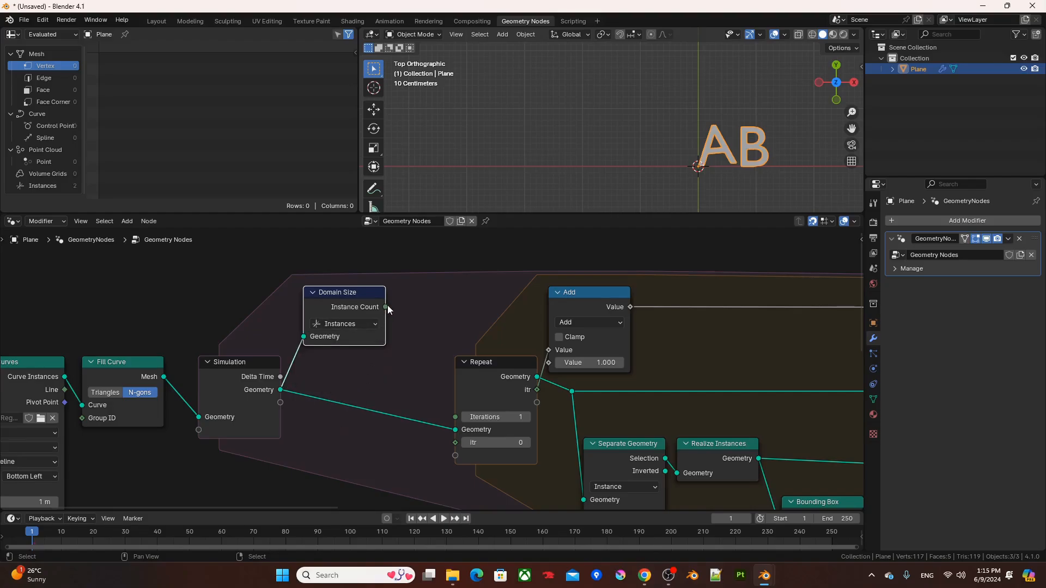
Connect Instance Count to the Repeat Zone's Iterations and place Domain Size between the Simulation and Repeat inputs.
left_click_drag(386, 306, 455, 421)
left_click_drag(355, 298, 414, 367)
scroll(433, 369, "down", 4)
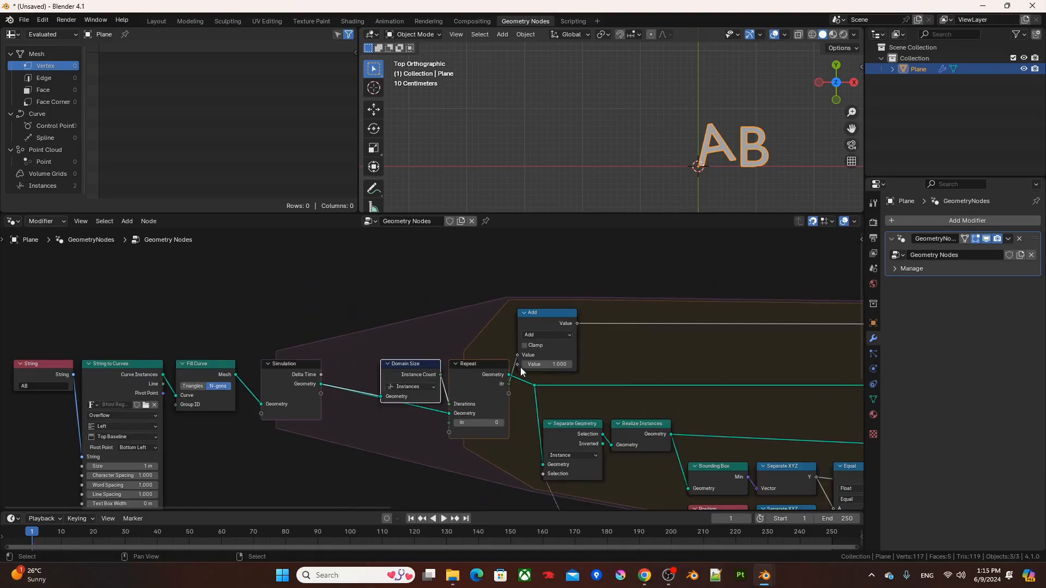
Connect the Repeat input's itr output to the B input of the integer Equal node that selects the letter.
middle_click_drag(638, 377, 434, 253)
scroll(430, 254, "down", 2)
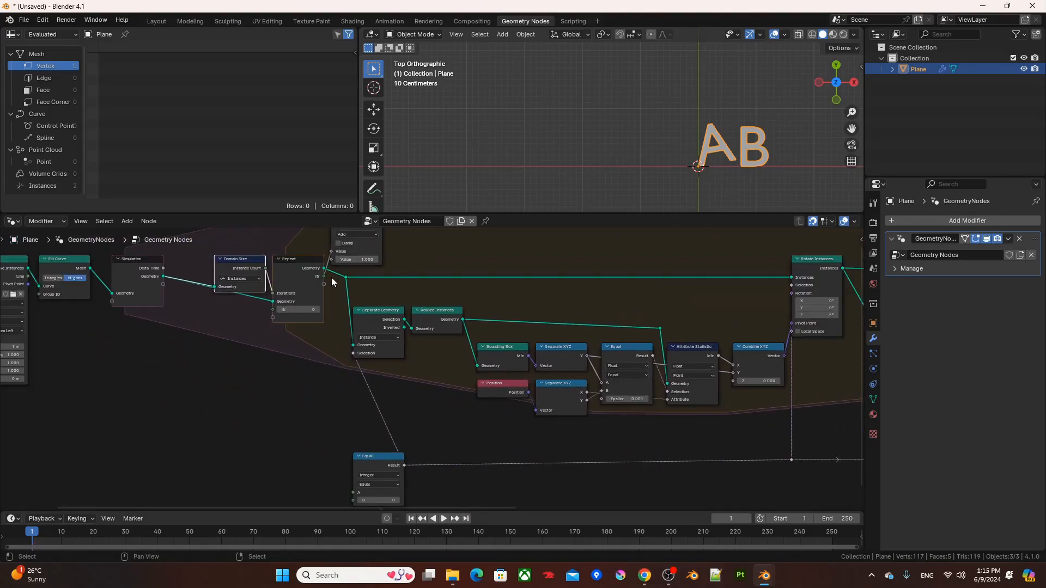
left_click_drag(325, 278, 354, 433)
scroll(429, 365, "down", 3)
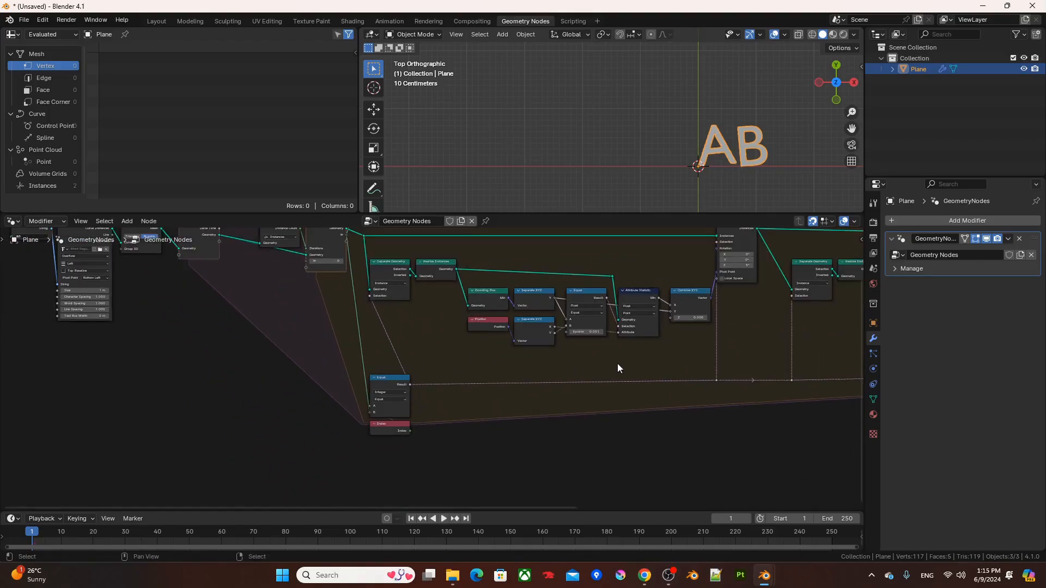
Move the Equal node, Index node and their selection-link reroutes vertically up about 137 units, closer to the main node chain.
middle_click_drag(617, 364, 431, 349)
scroll(430, 349, "down", 4)
left_click_drag(215, 360, 783, 424)
key("g")
key("y")
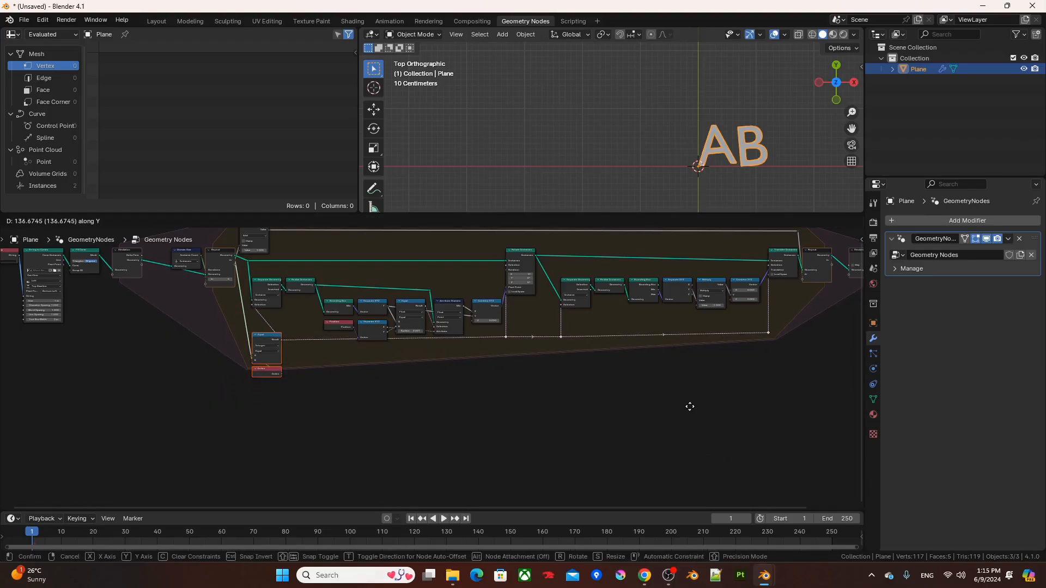
left_click(689, 409)
Shift the String, String to Curves, Fill Curve and Simulation input nodes horizontally to close the gap before Domain Size.
middle_click_drag(636, 351, 541, 404)
scroll(550, 397, "up", 2)
scroll(575, 378, "up", 1)
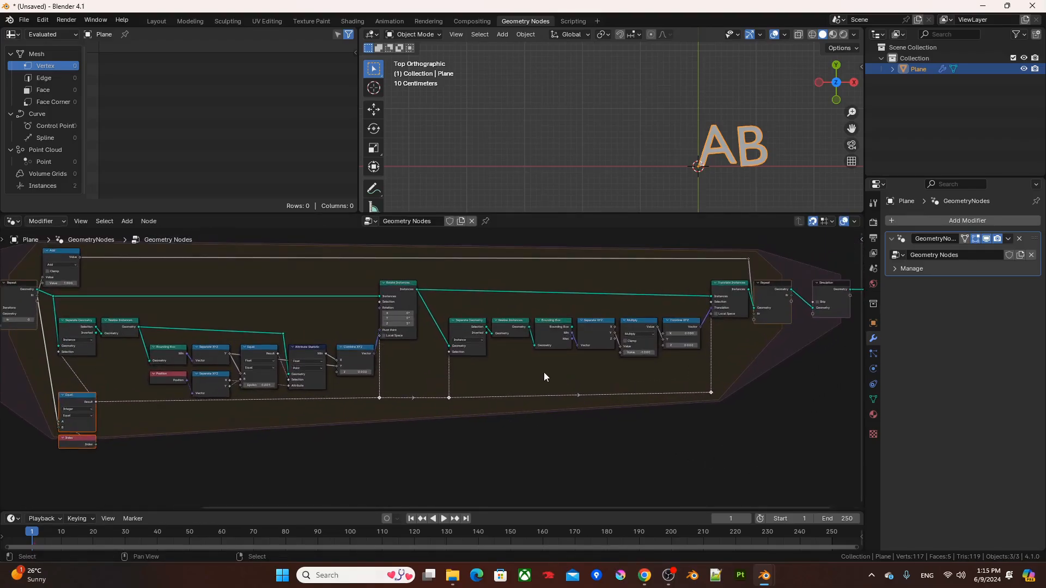
middle_click_drag(462, 350, 586, 379, "shift")
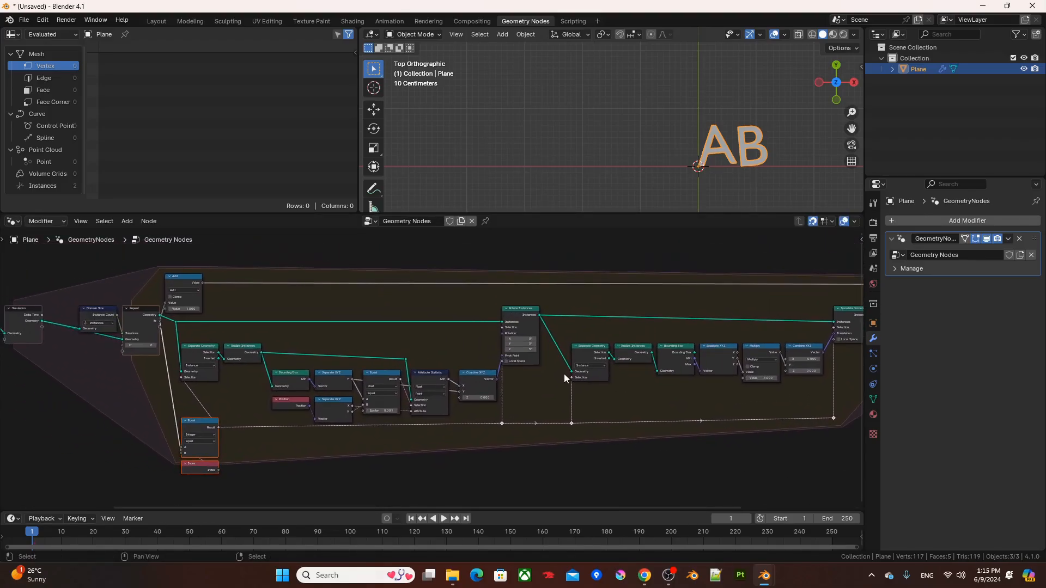
left_click(534, 372)
middle_click_drag(323, 366, 642, 416)
left_click_drag(139, 322, 354, 474)
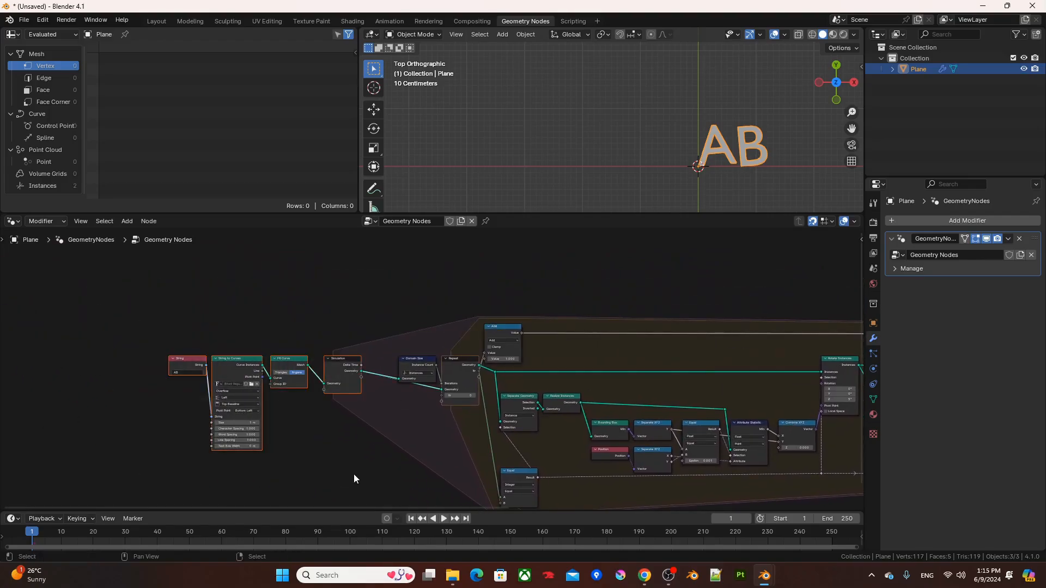
key("g")
key("x")
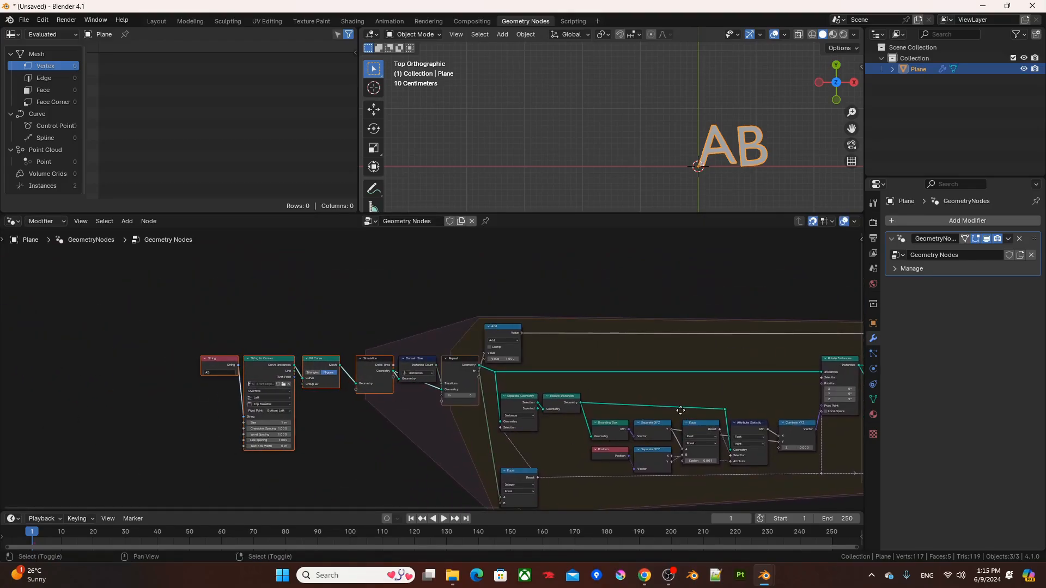
Play the simulation to check how both letters roll along the ground line, and return to frame 1.
middle_click_drag(694, 394, 425, 358)
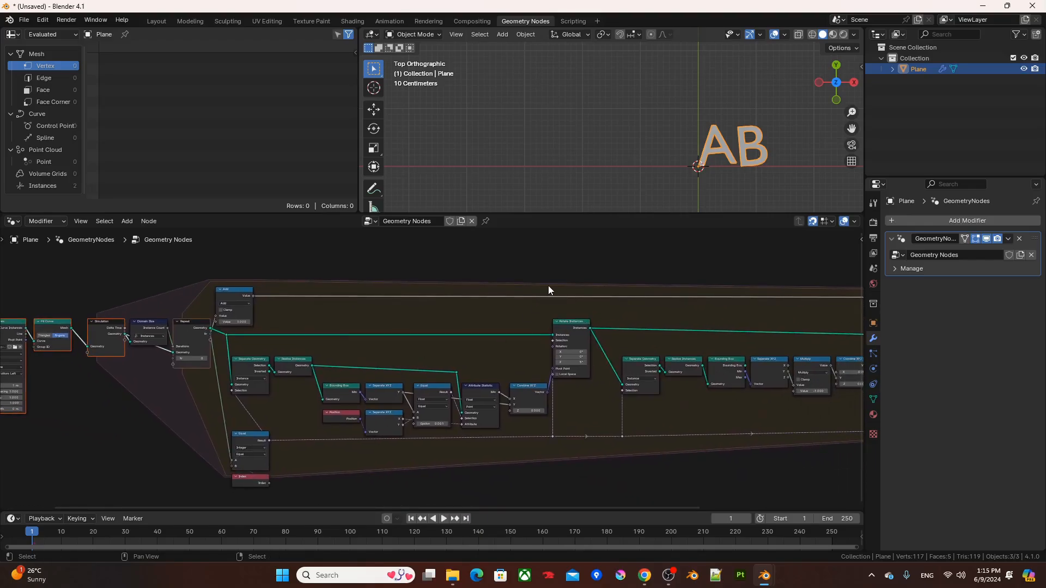
middle_click_drag(628, 127, 614, 101, "shift")
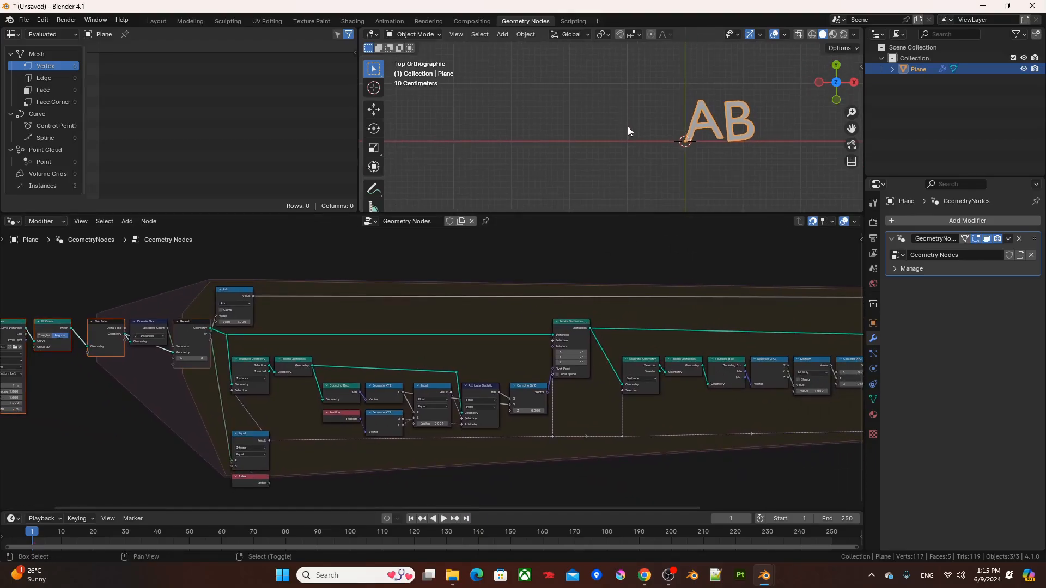
key("space")
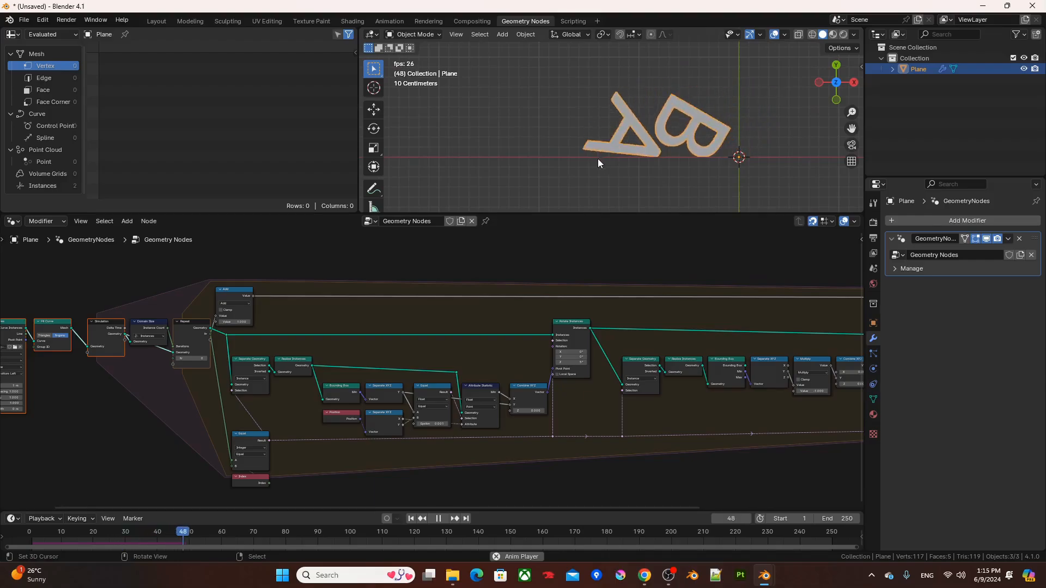
middle_click_drag(579, 147, 658, 144, "shift")
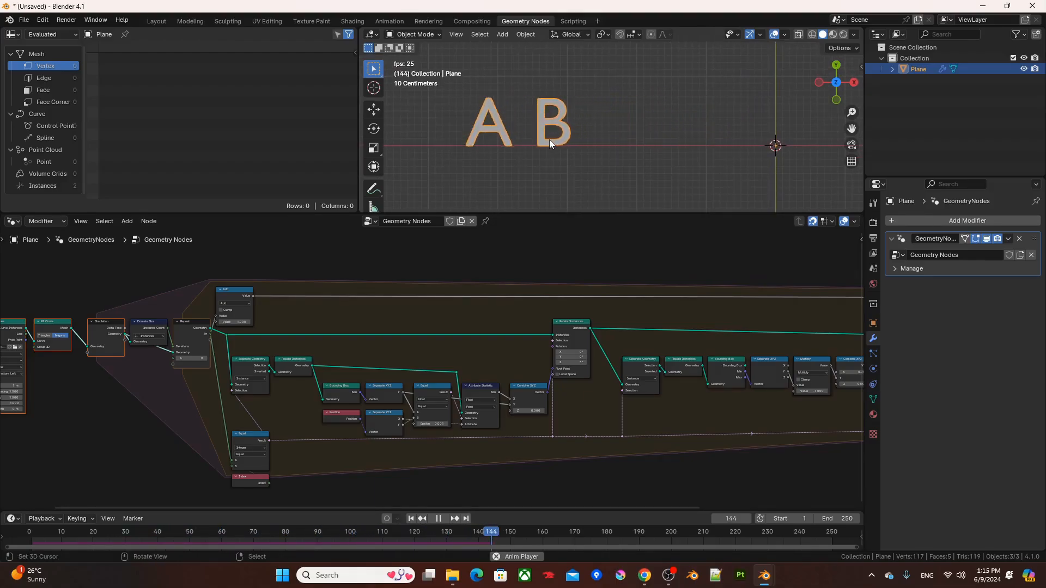
middle_click_drag(489, 136, 636, 135, "shift")
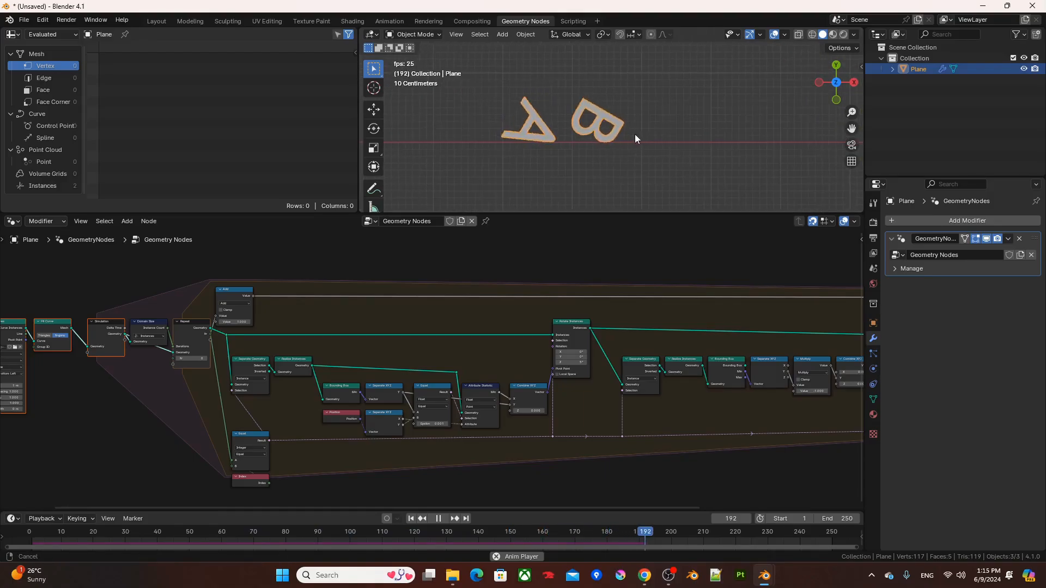
key("space")
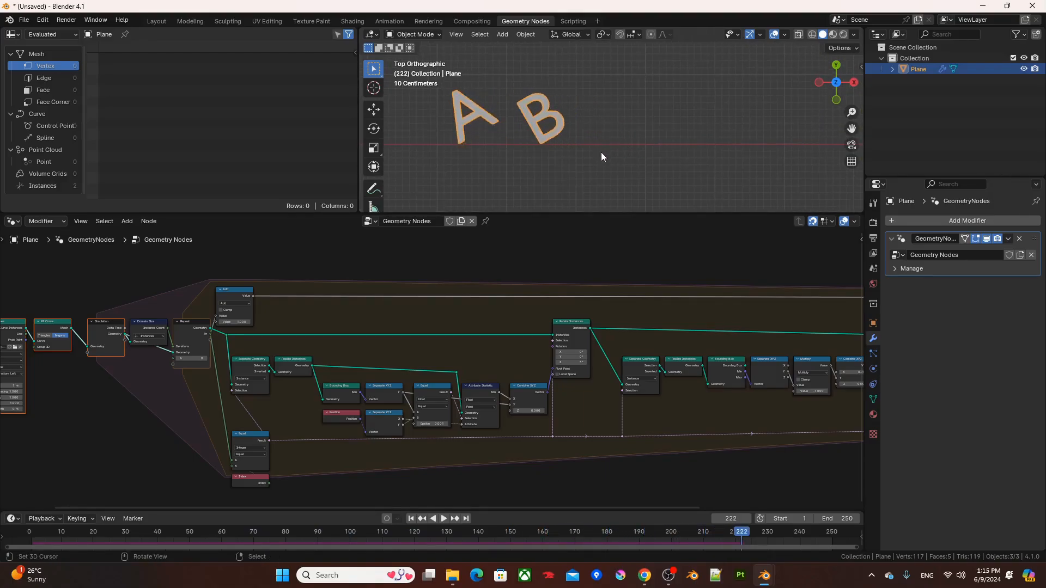
key("shift+Left")
scroll(576, 163, "down", 3)
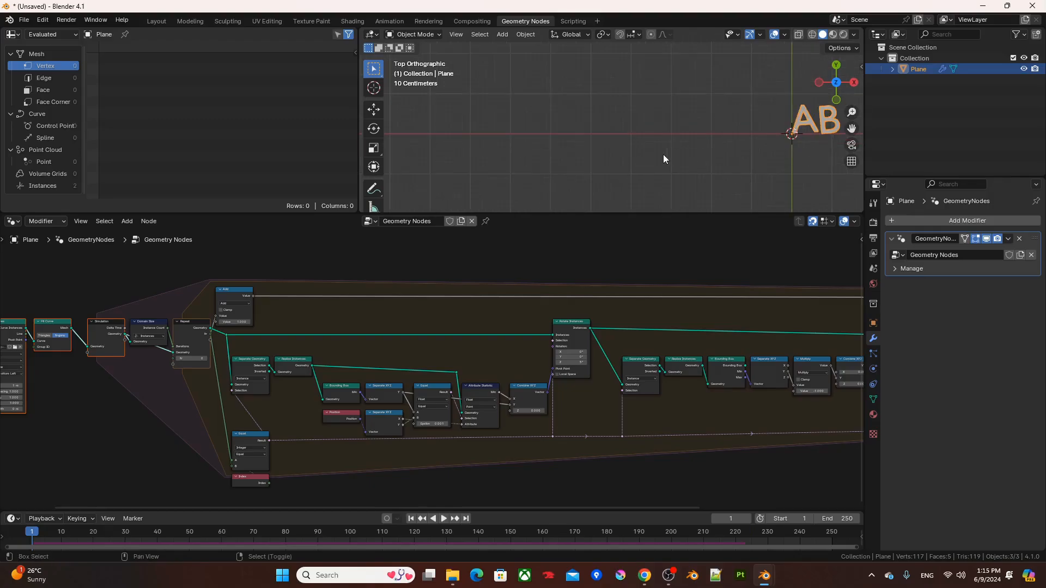
middle_click_drag(697, 151, 638, 149, "shift")
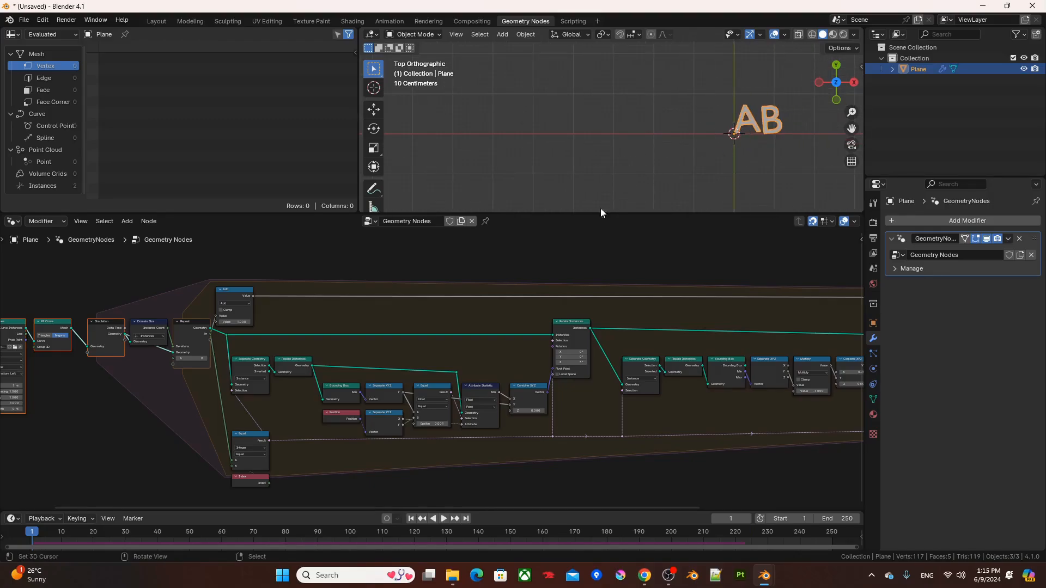
Set the String node's text to "Rolling Text".
middle_click_drag(394, 293, 642, 334)
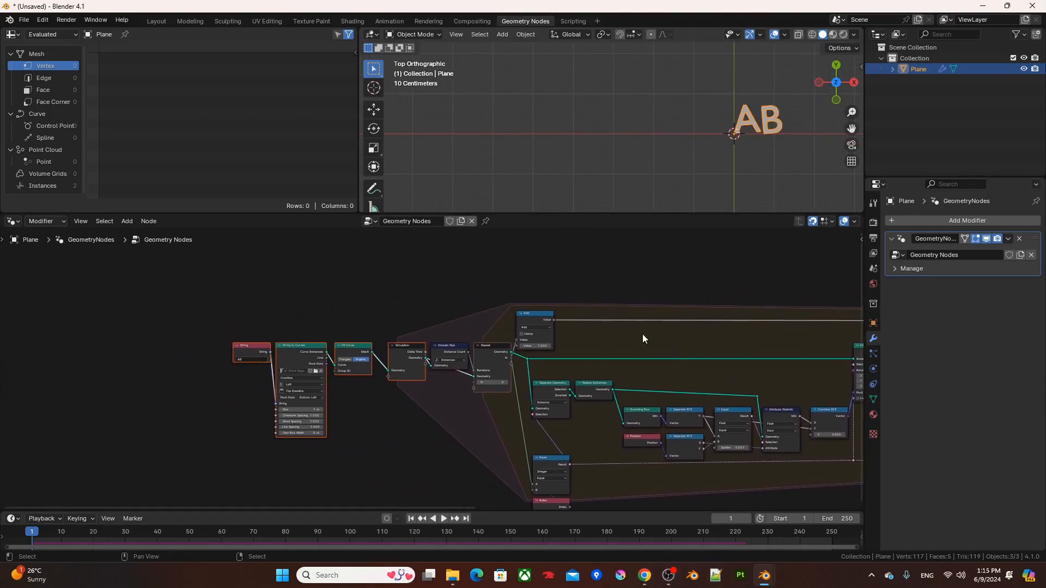
scroll(623, 348, "up", 2)
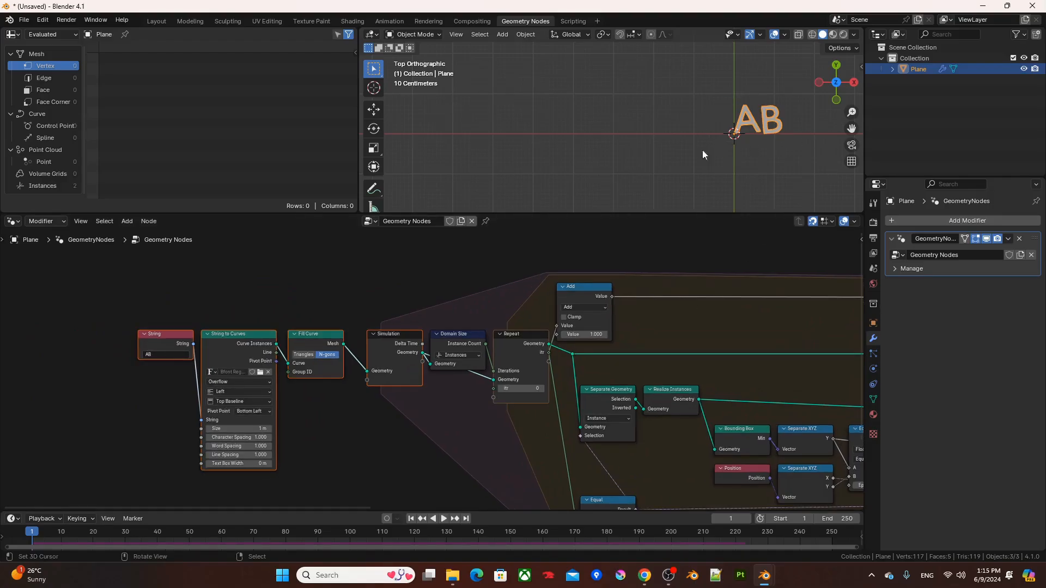
scroll(369, 355, "up", 1)
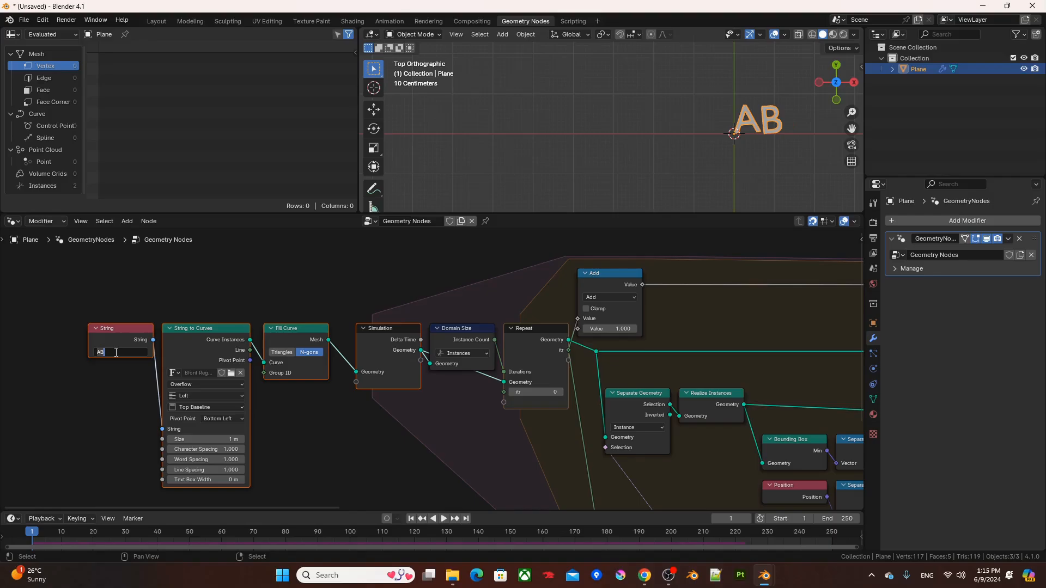
type("Rolling Text")
key("Return")
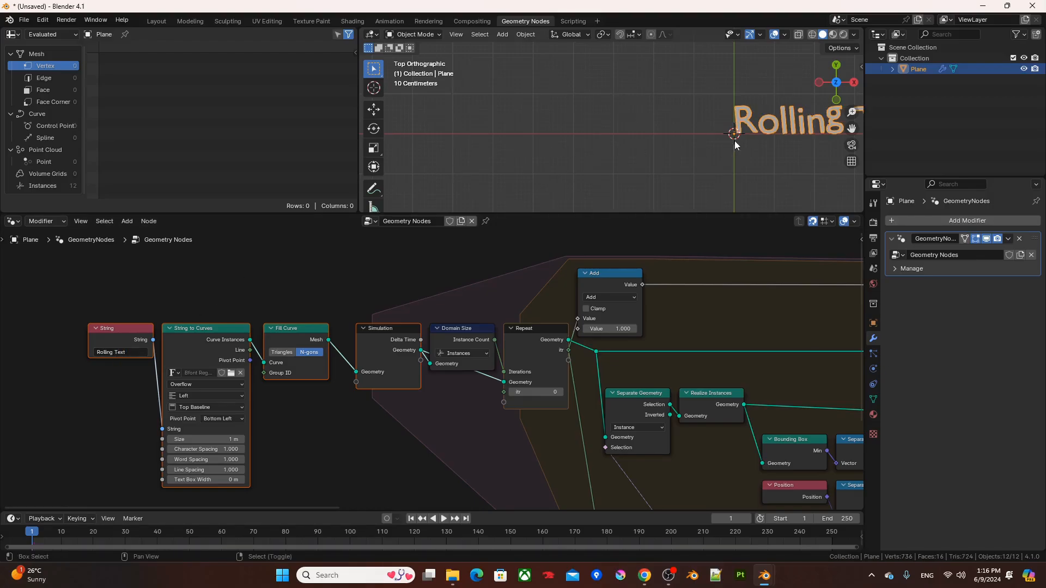
Play the simulation in a maximized viewport to check how each letter of the new text rolls along the ground line.
middle_click_drag(735, 141, 602, 158, "shift")
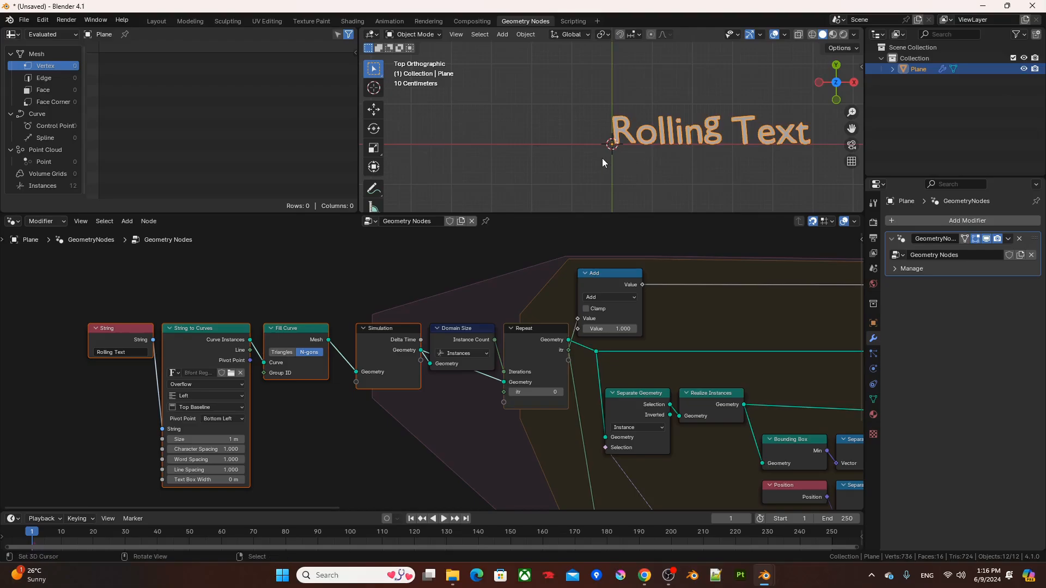
key("ctrl+space")
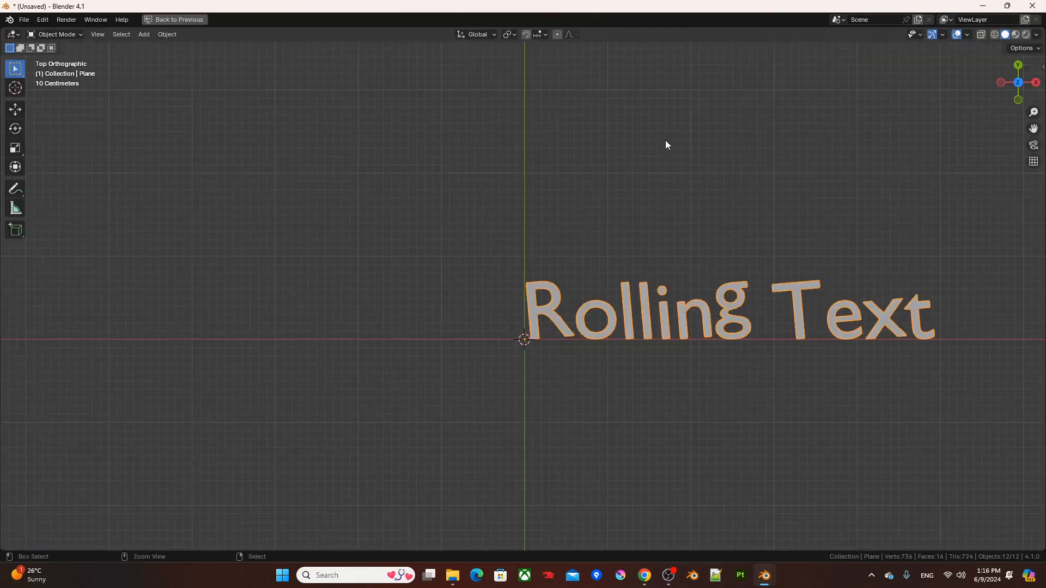
left_click(621, 238)
key("space")
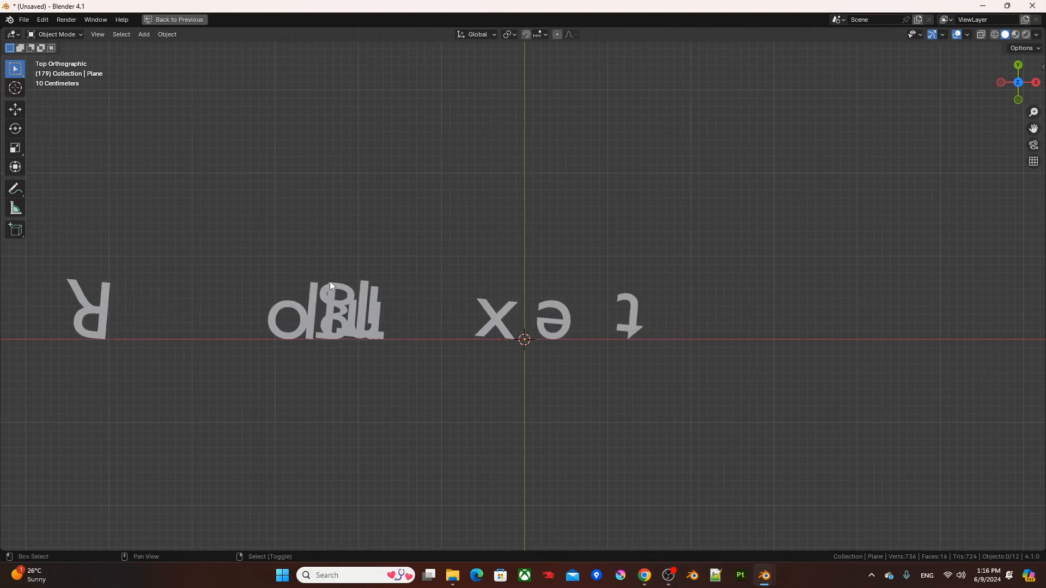
key("space")
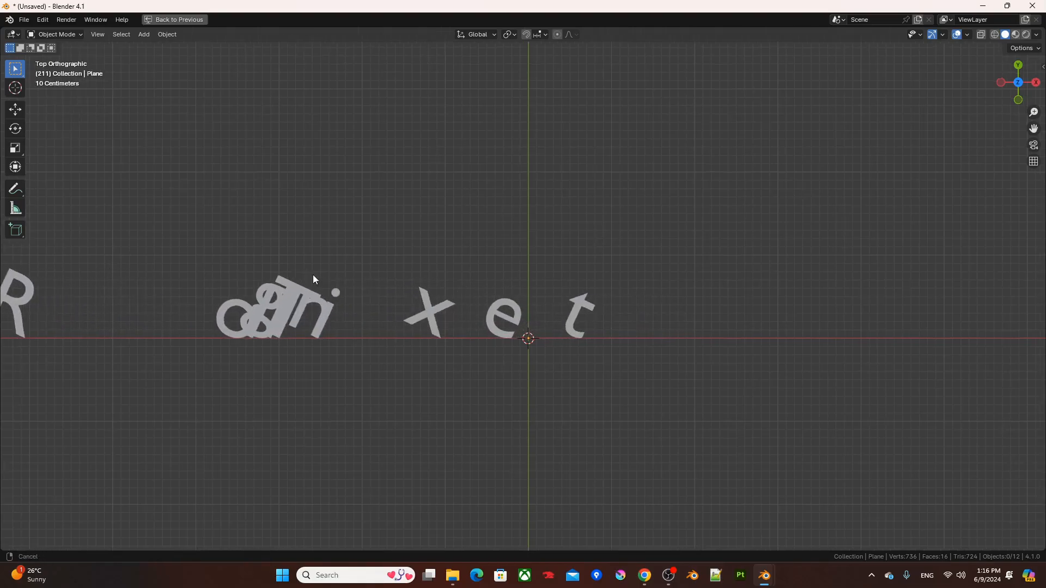
middle_click_drag(313, 274, 564, 282, "shift")
key("space")
key("space")
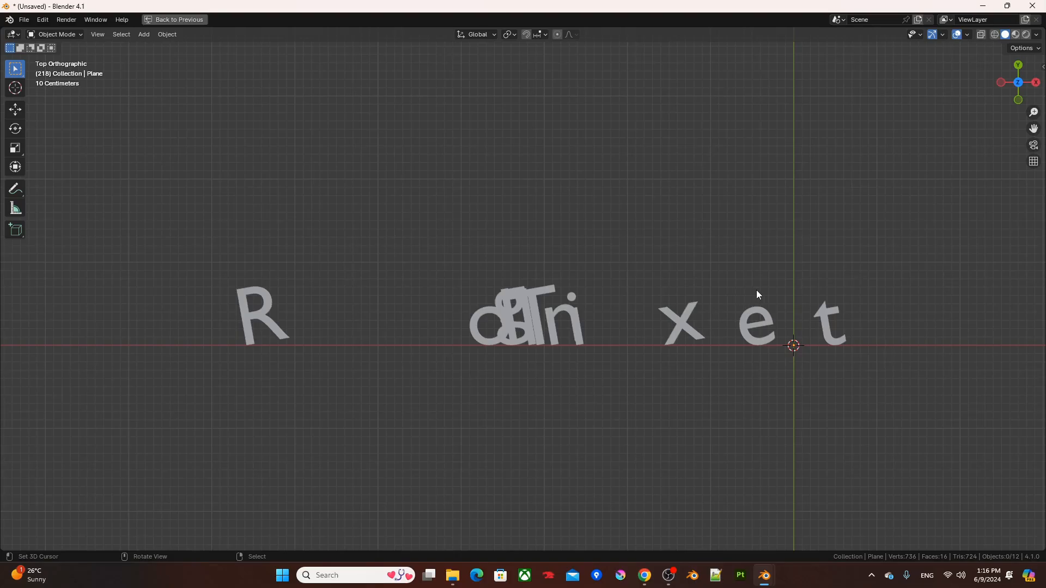
key("space")
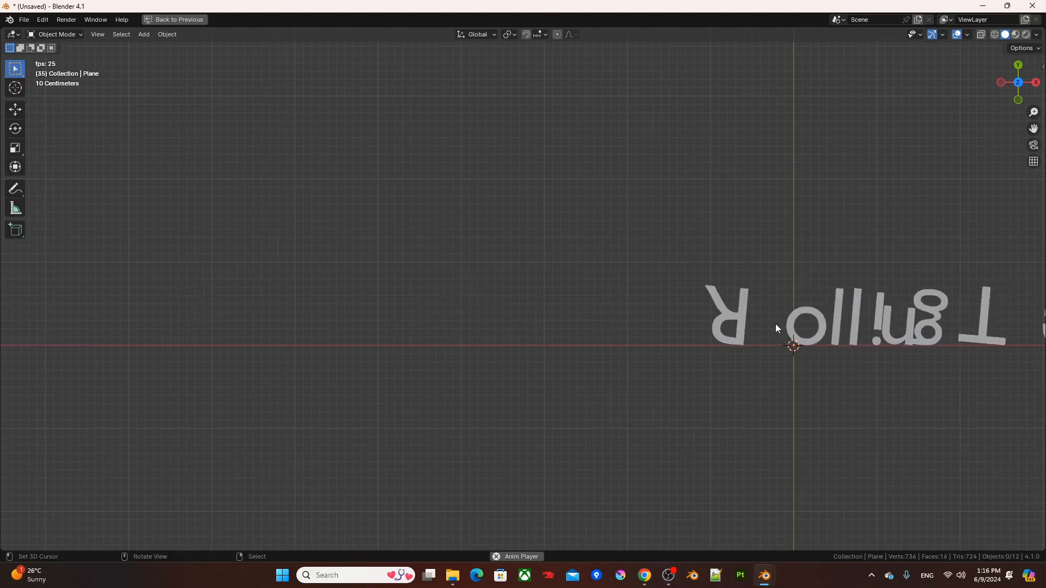
key("space")
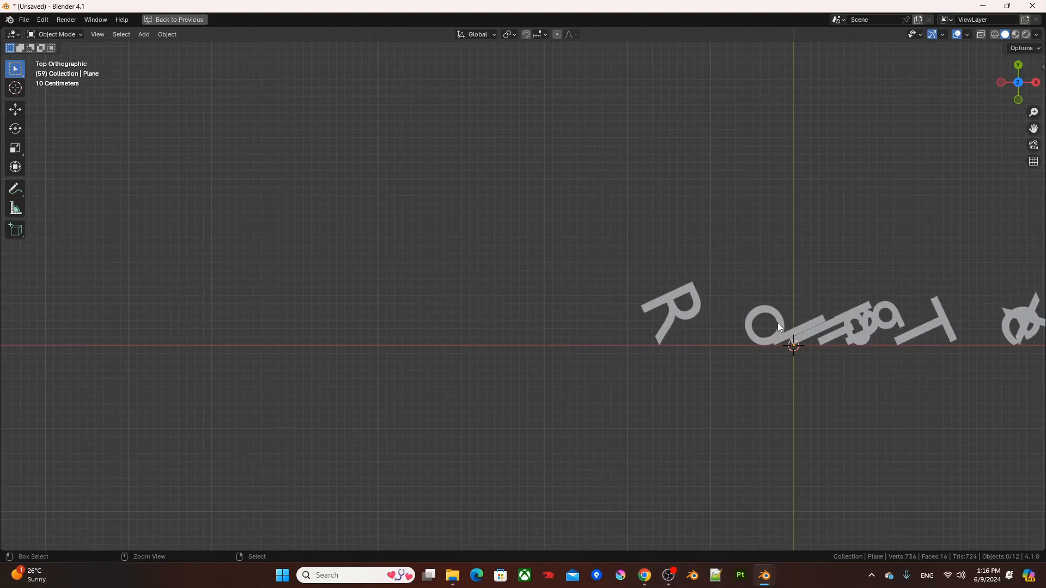
Restore the full editor layout and return the timeline to frame 1, with the whole text framed in the viewport.
key("ctrl+space")
scroll(724, 335, "down", 2)
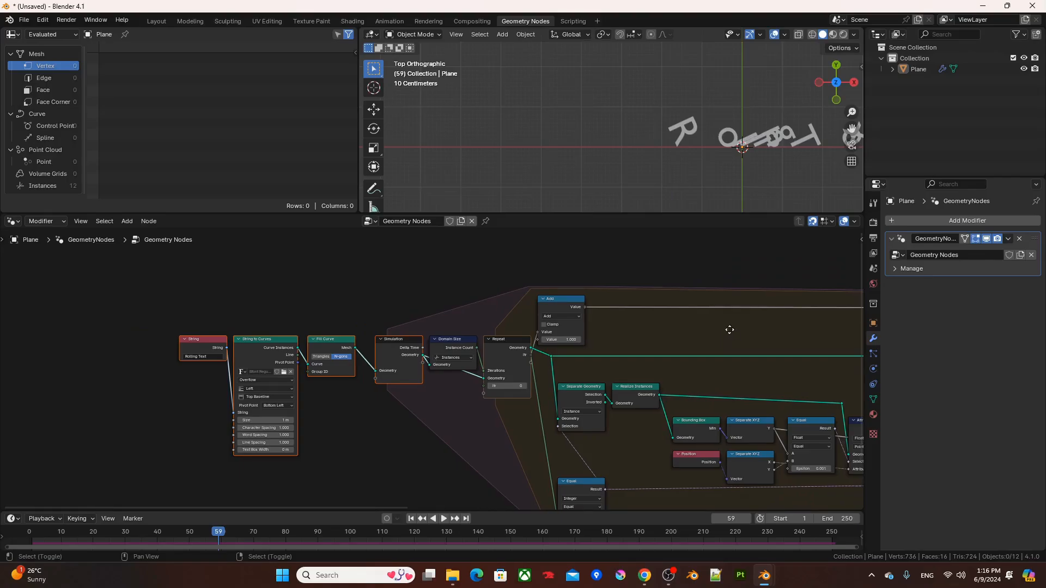
middle_click_drag(731, 326, 451, 323, "shift")
scroll(479, 320, "down", 2)
middle_click_drag(594, 334, 390, 329, "shift")
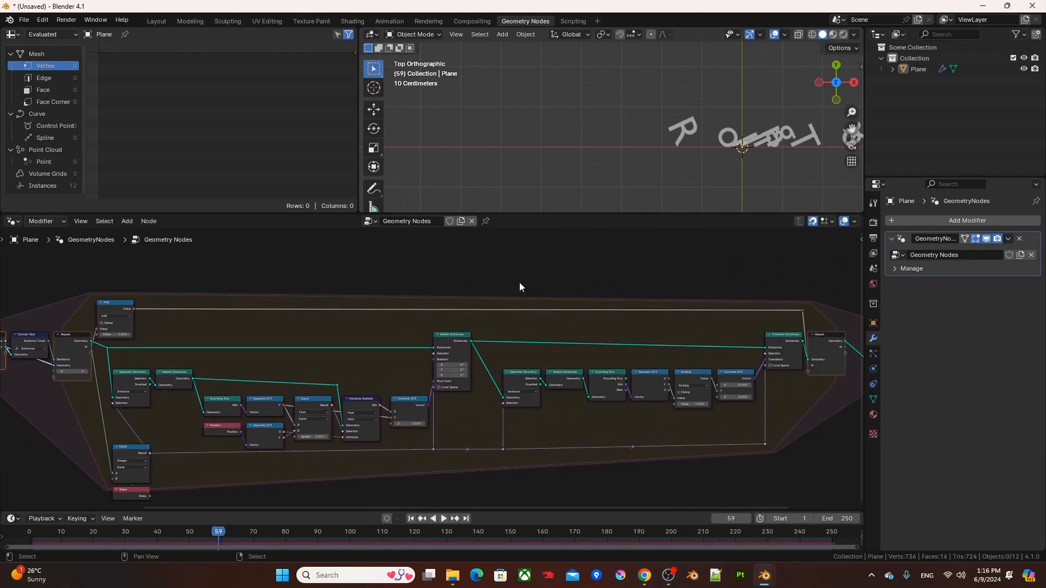
key("shift+Left")
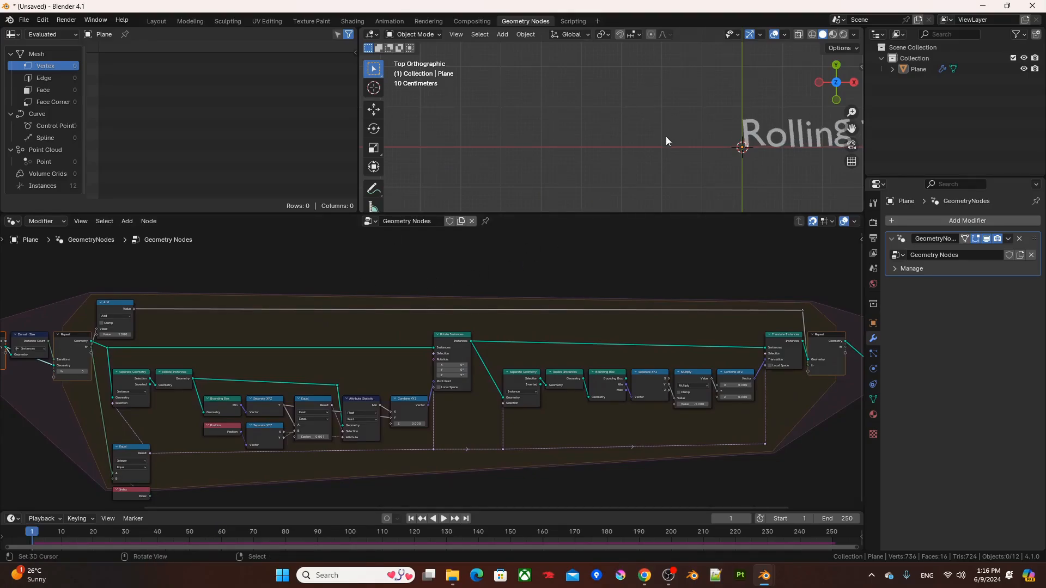
middle_click_drag(703, 137, 576, 136, "shift")
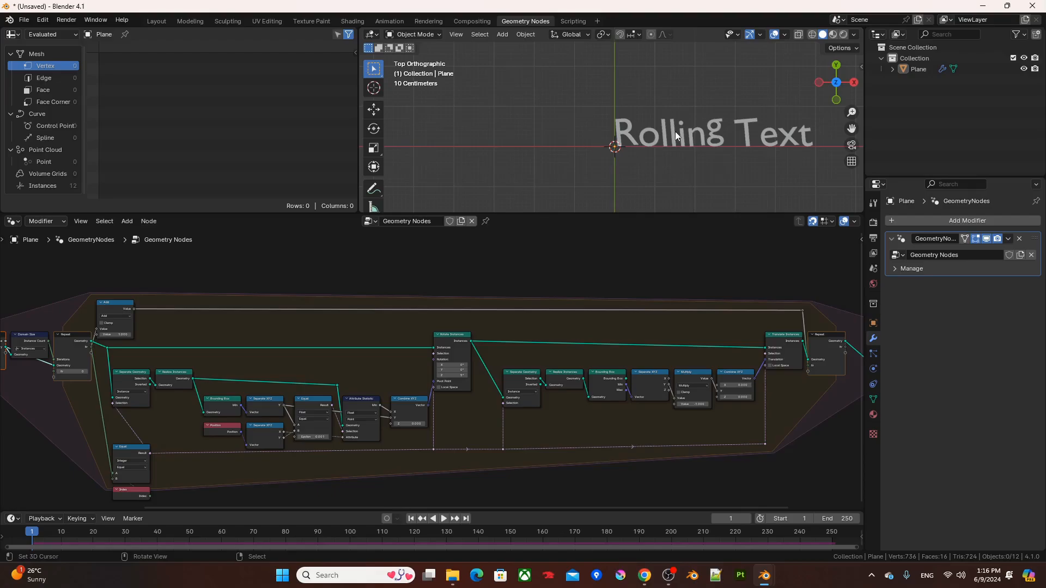
Group the whole simulation zone, from the Simulation input through the Repeat Zone to the Simulation output, into a node group.
middle_click_drag(264, 312, 306, 297)
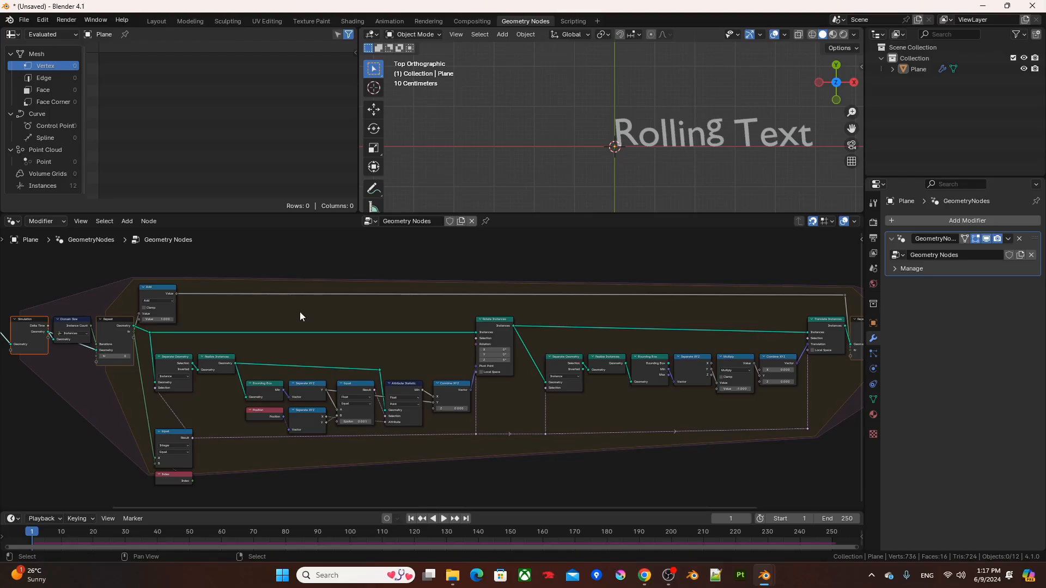
mouse_move(396, 294)
middle_mouse_down()
mouse_move(332, 292)
mouse_move(389, 295)
middle_mouse_up()
scroll(331, 288, "down", 3)
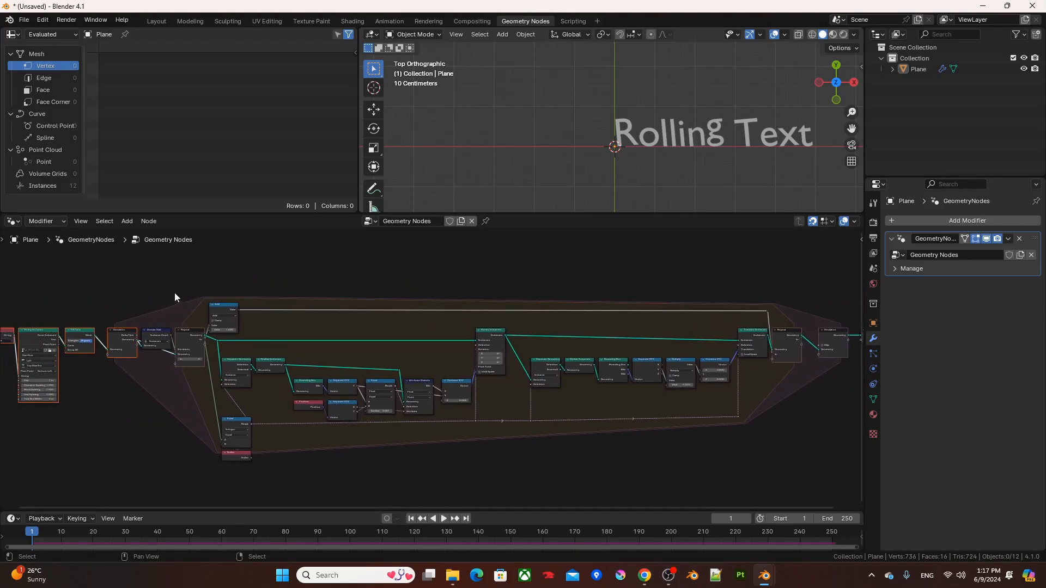
scroll(168, 294, "up", 1)
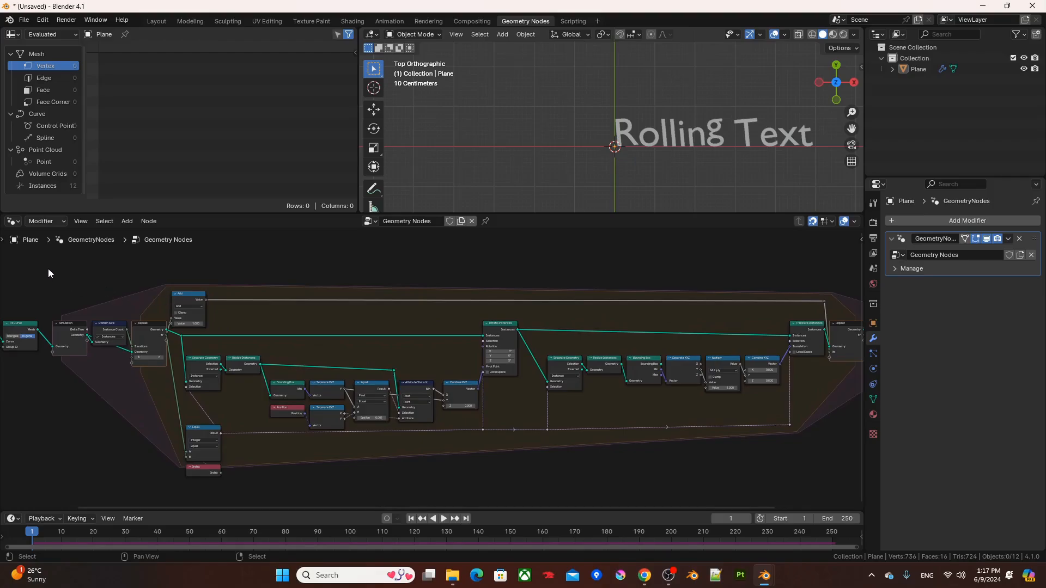
left_click_drag(52, 268, 858, 478)
middle_click_drag(830, 468, 693, 465)
left_click_drag(700, 274, 794, 408, "shift")
scroll(754, 405, "down", 4)
middle_click_drag(593, 415, 664, 403)
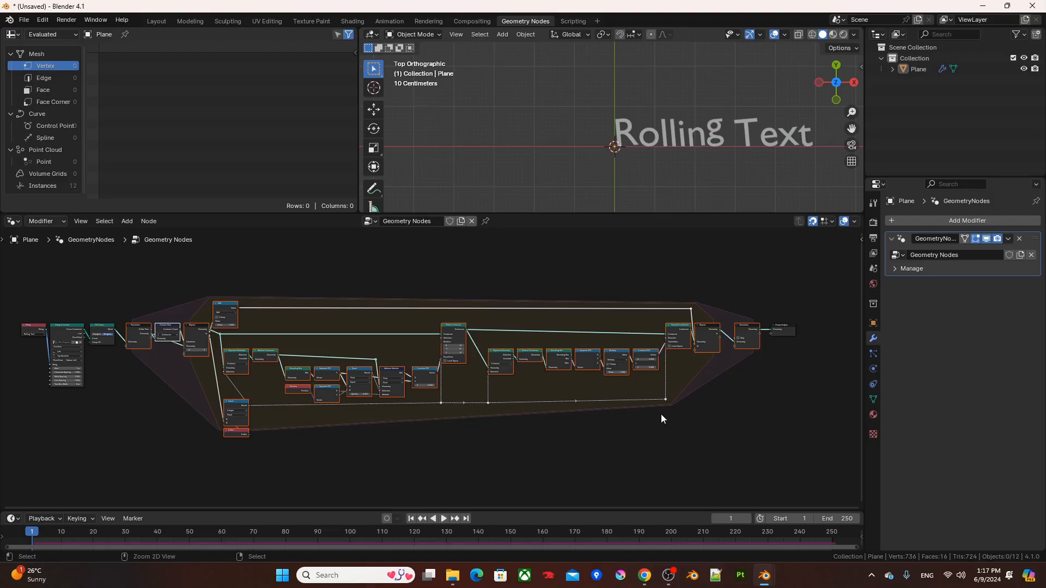
key("ctrl+g")
Duplicate the Group Input node inside the group and place the copy above the main chain, before Rotate Instances.
scroll(570, 407, "up", 4)
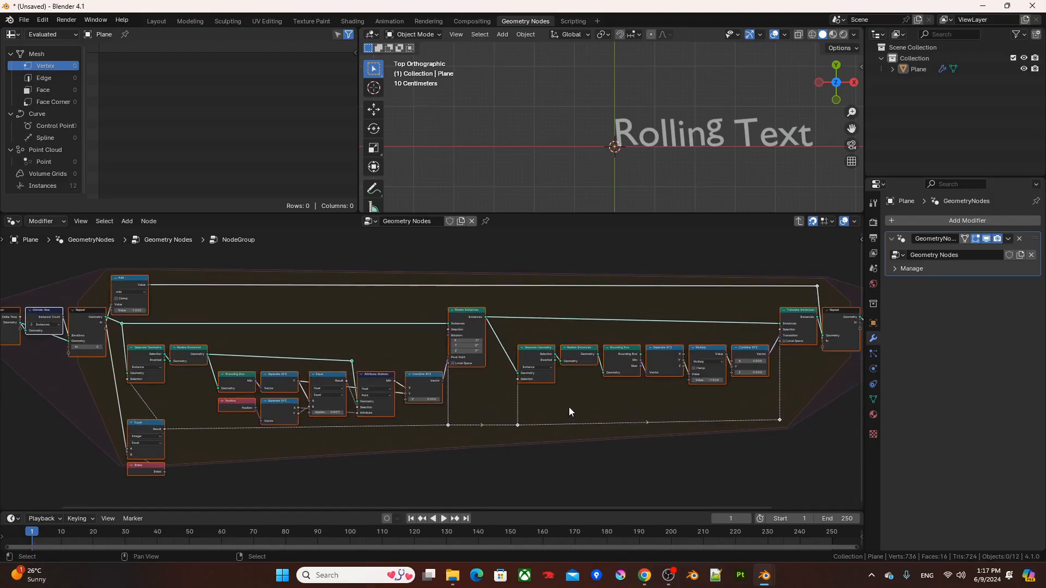
middle_click_drag(339, 349, 648, 375)
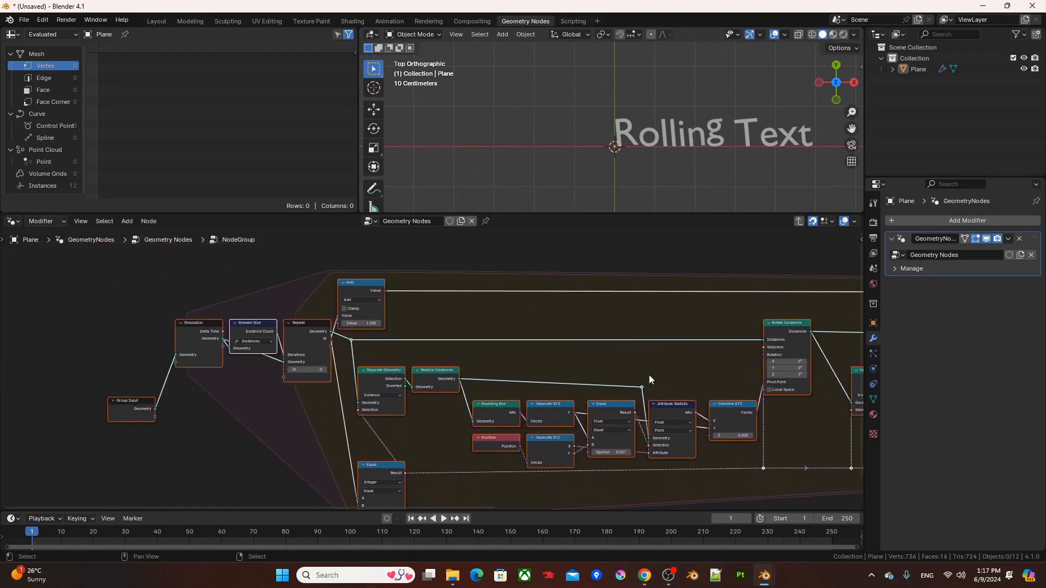
scroll(648, 374, "up", 3)
scroll(195, 377, "down", 2)
left_click(158, 407)
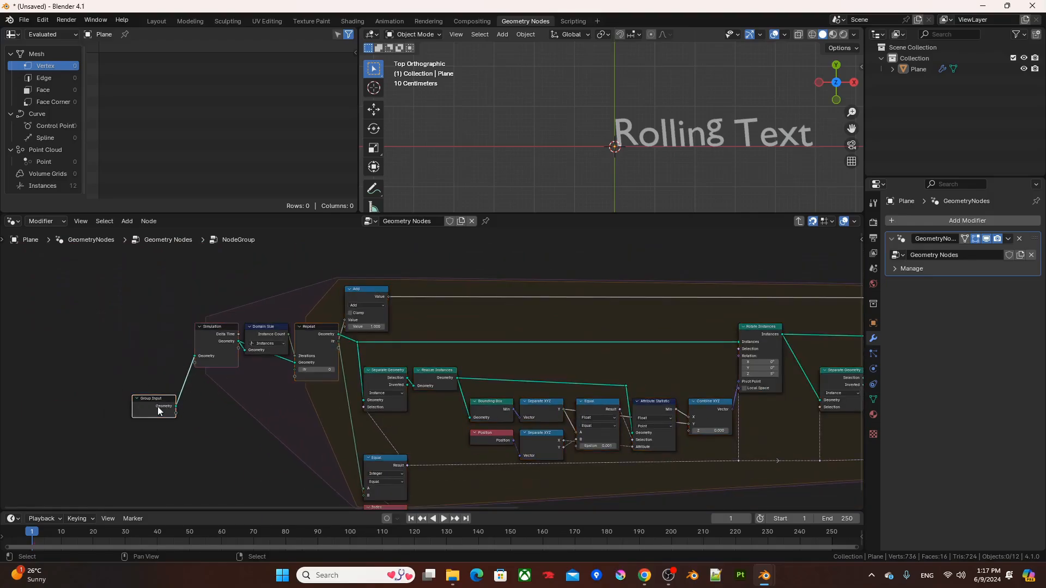
key("shift+d")
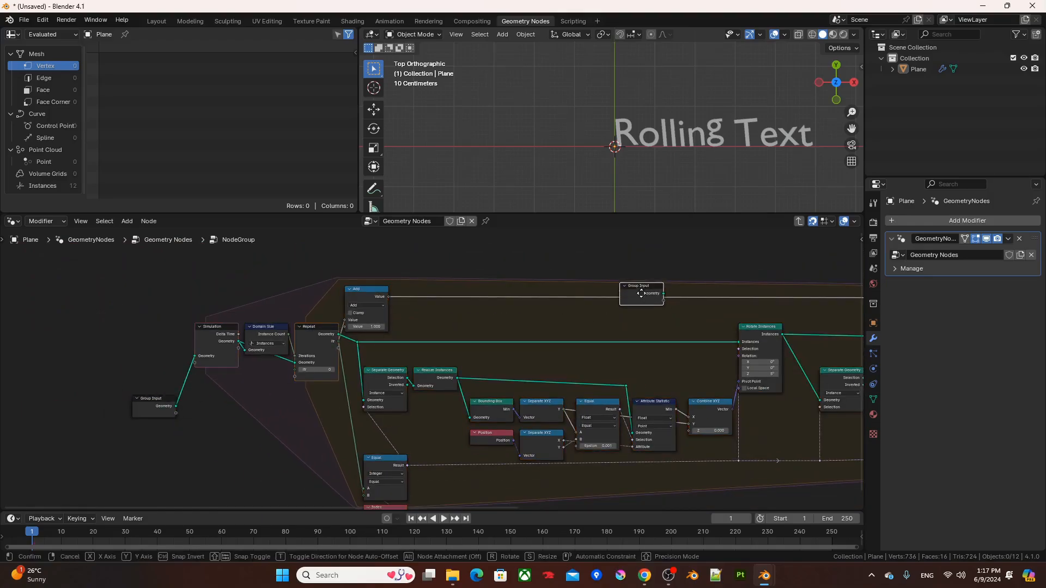
left_click(640, 319)
scroll(626, 326, "up", 3)
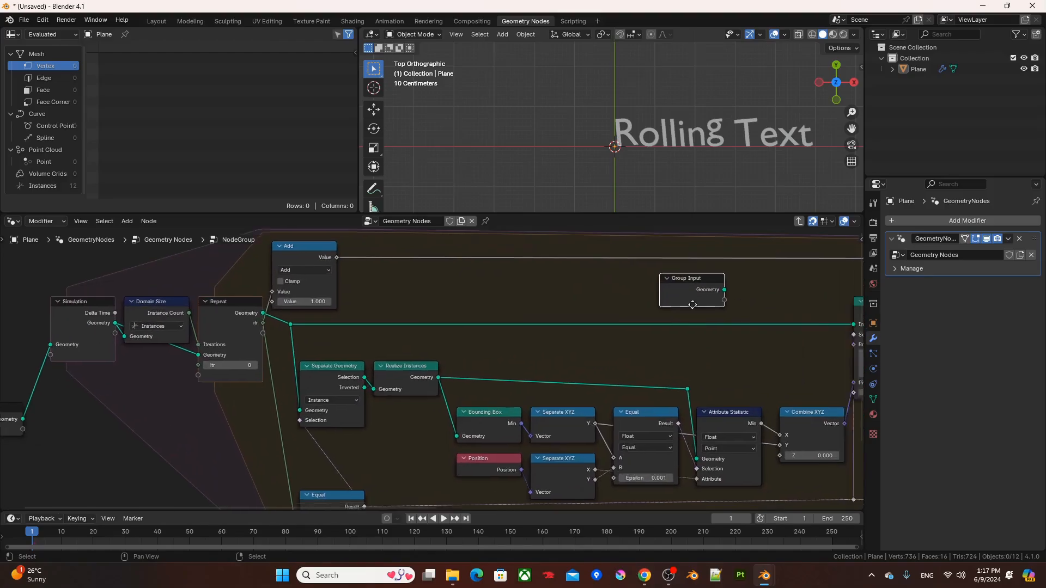
left_click_drag(393, 280, 335, 279)
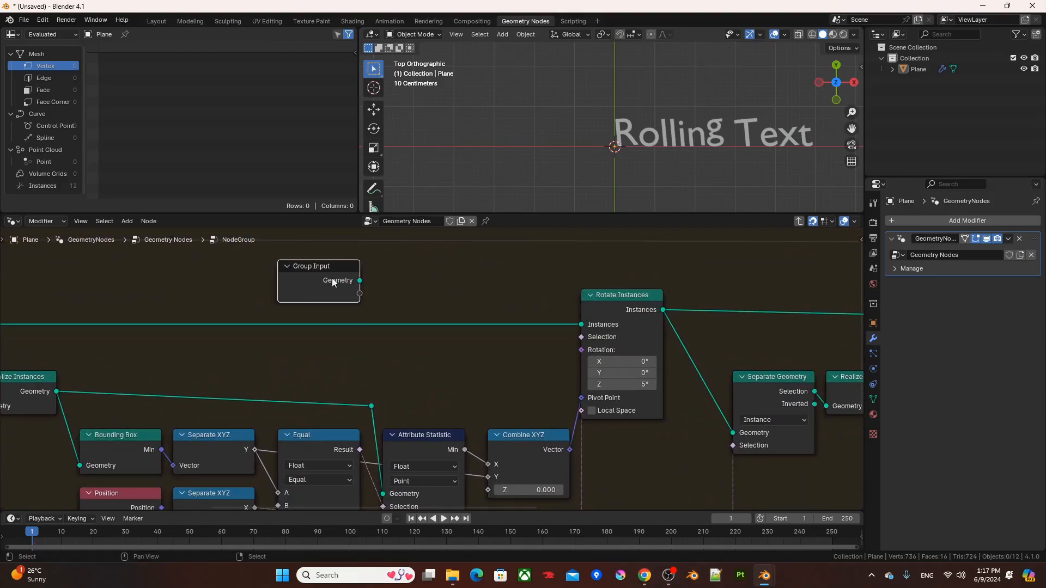
Add a Combine XYZ node feeding the Rotation input of Rotate Instances, and place it between Group Input and that node.
left_click_drag(583, 350, 549, 298)
type("cx")
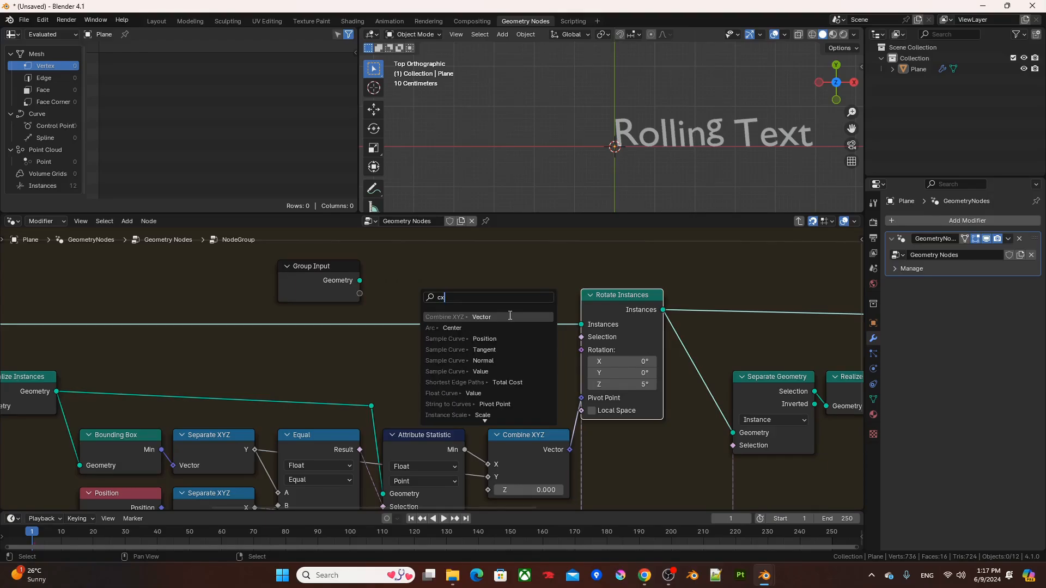
left_click(510, 316)
left_click(489, 302)
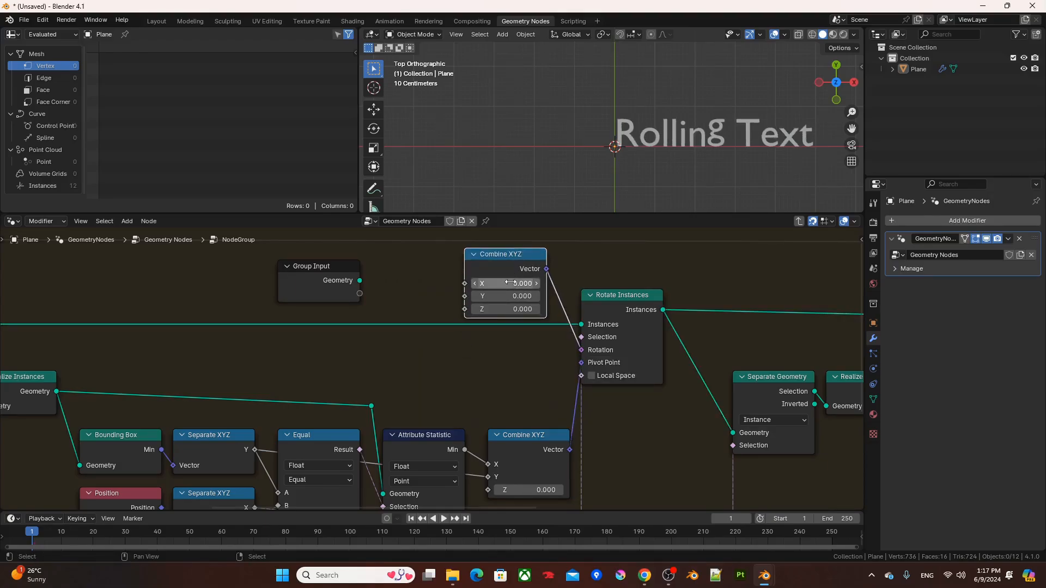
middle_click_drag(489, 303, 562, 316)
Add a To Radians math node feeding the Z input of the new Combine XYZ node, and place it alongside.
left_click_drag(538, 321, 508, 301)
type("rad")
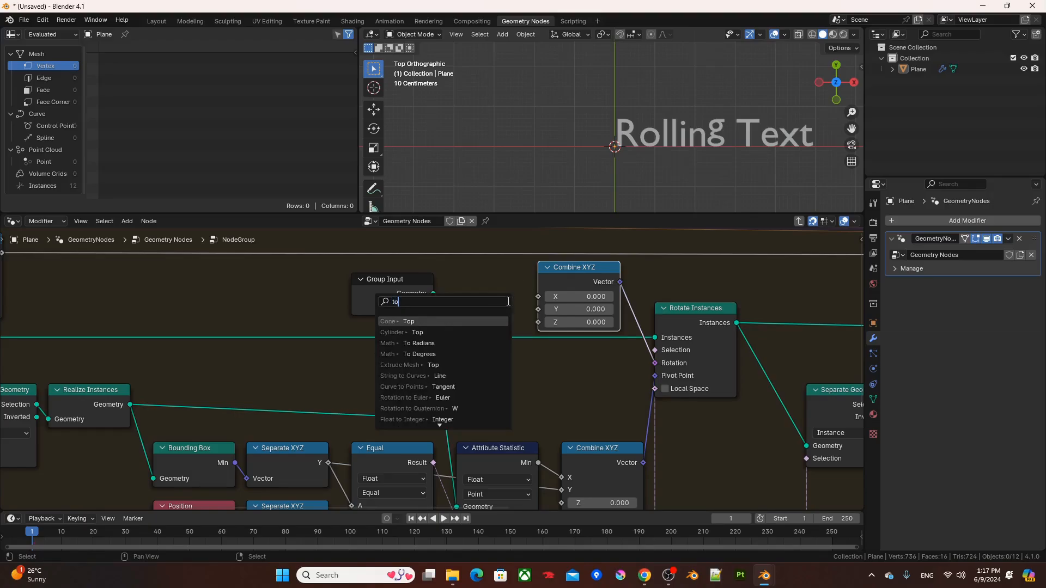
key("Return")
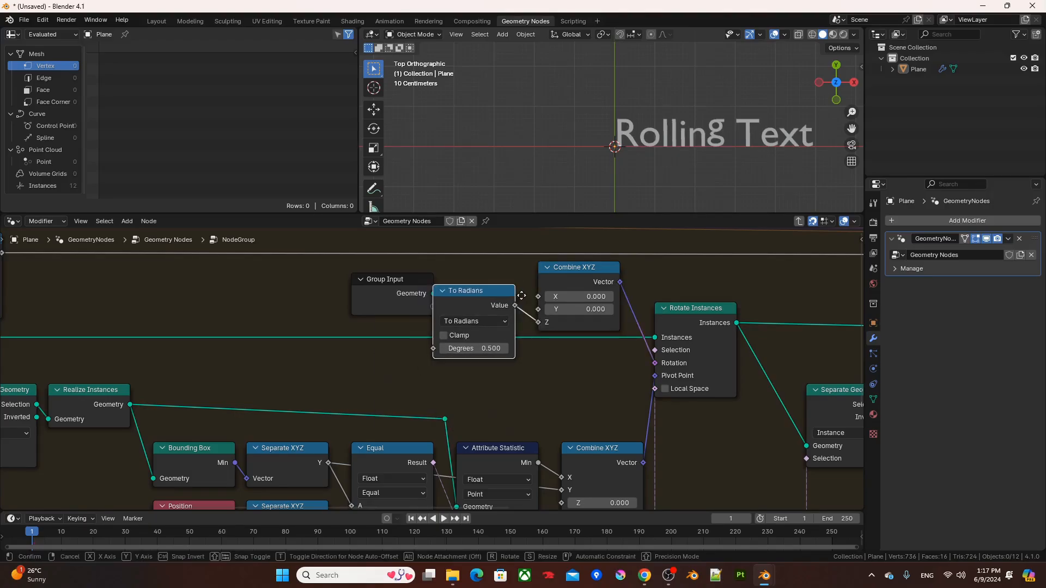
left_click(531, 277)
Align the duplicated Group Input with To Radians, expose the Degrees value as a group input, and exit the node group.
left_click_drag(391, 289, 380, 276)
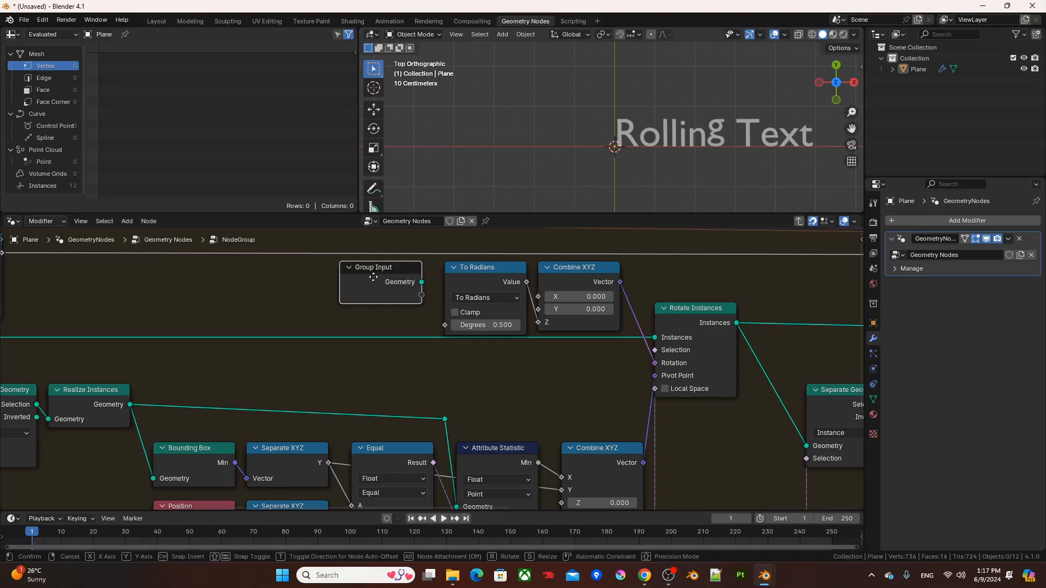
left_click_drag(445, 325, 424, 297)
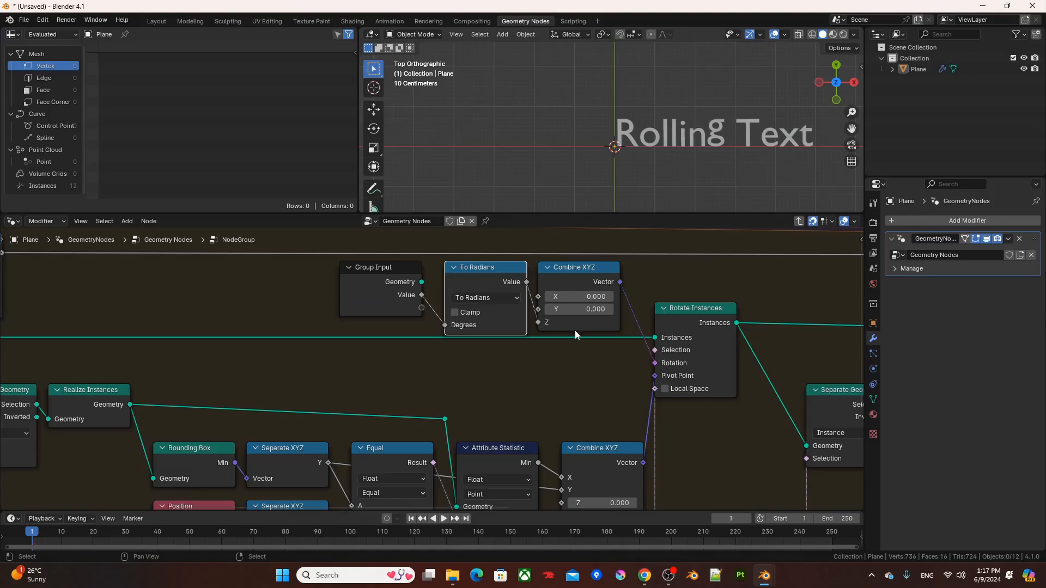
key("Tab")
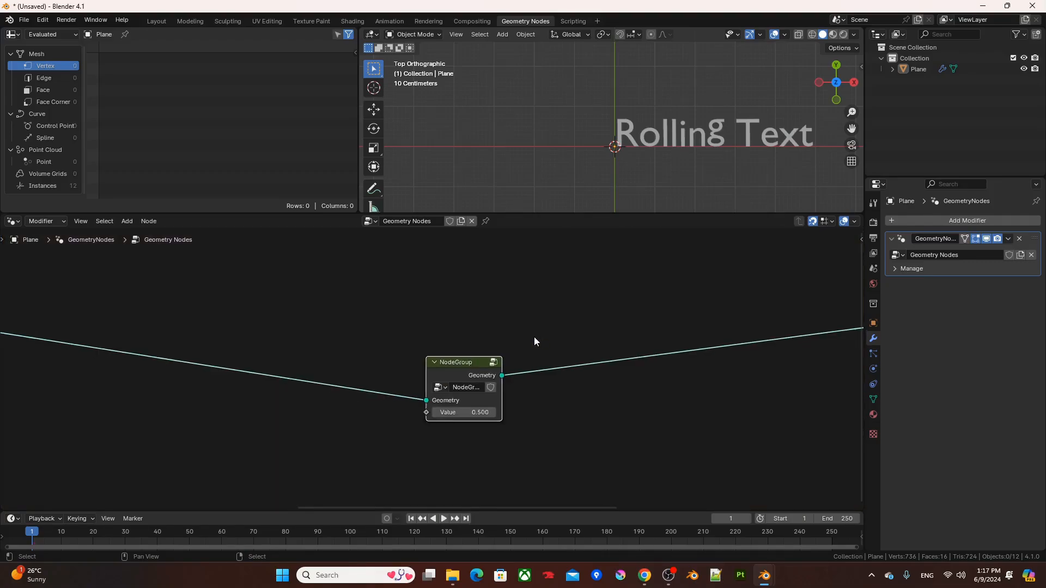
Rename the node group as rollingText.
scroll(419, 325, "up", 4)
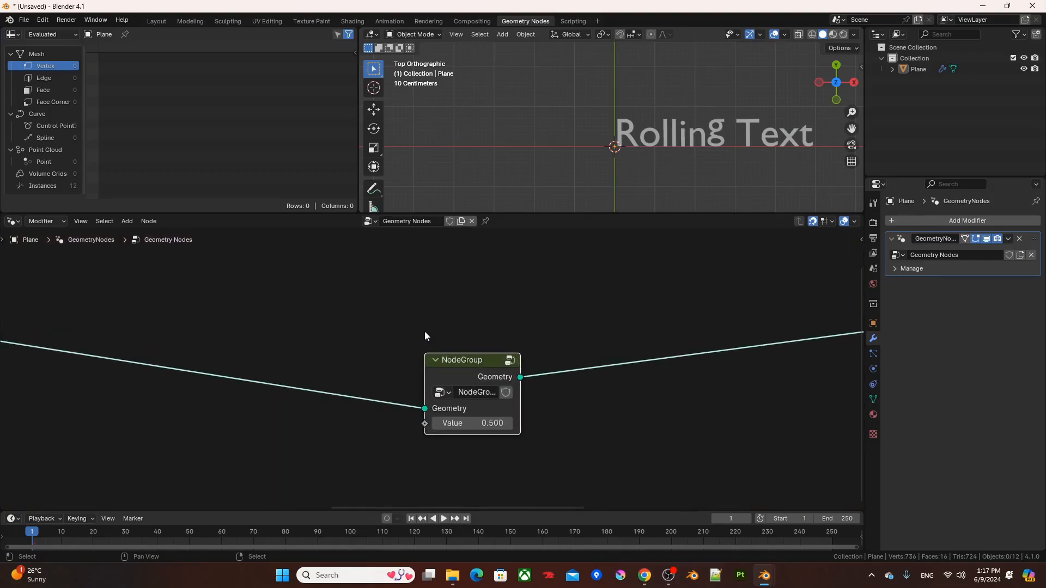
double_click(486, 393)
type("rollingText")
key("Return")
scroll(420, 368, "down", 5)
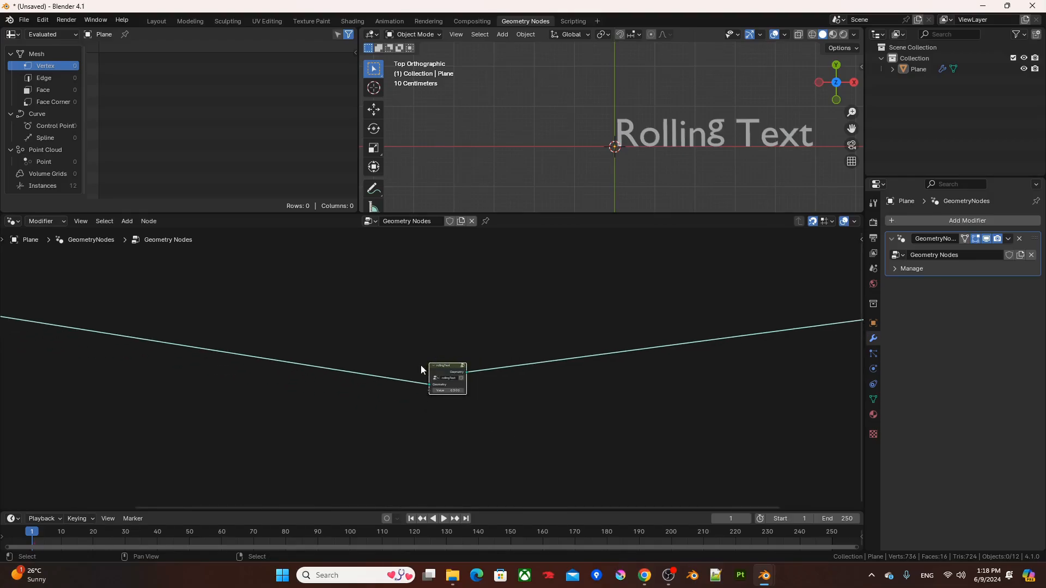
Move the rollingText group node up into line with the Group Output node.
middle_click_drag(421, 366, 217, 390)
key("g")
left_click(171, 334)
scroll(611, 396, "down", 3)
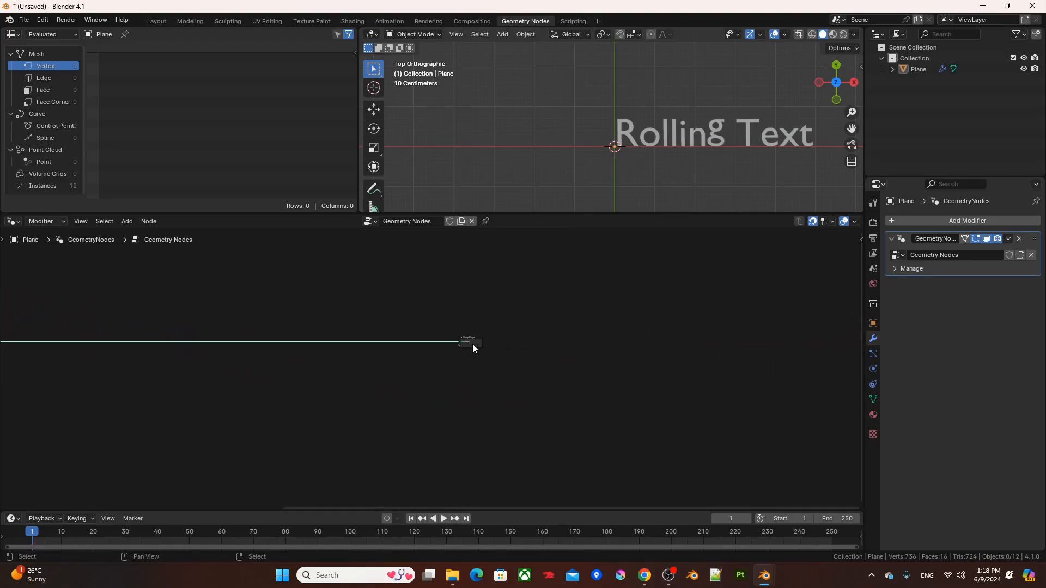
Move the Group Output node back along the main row until it sits close to the rollingText node.
key("g")
left_click(46, 345)
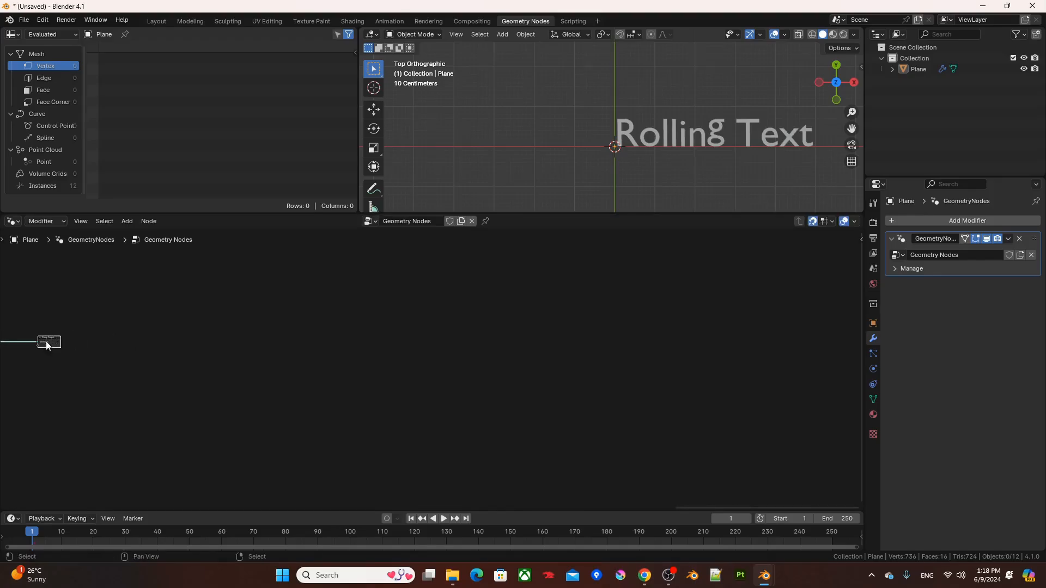
middle_click_drag(47, 345, 357, 362)
key("g")
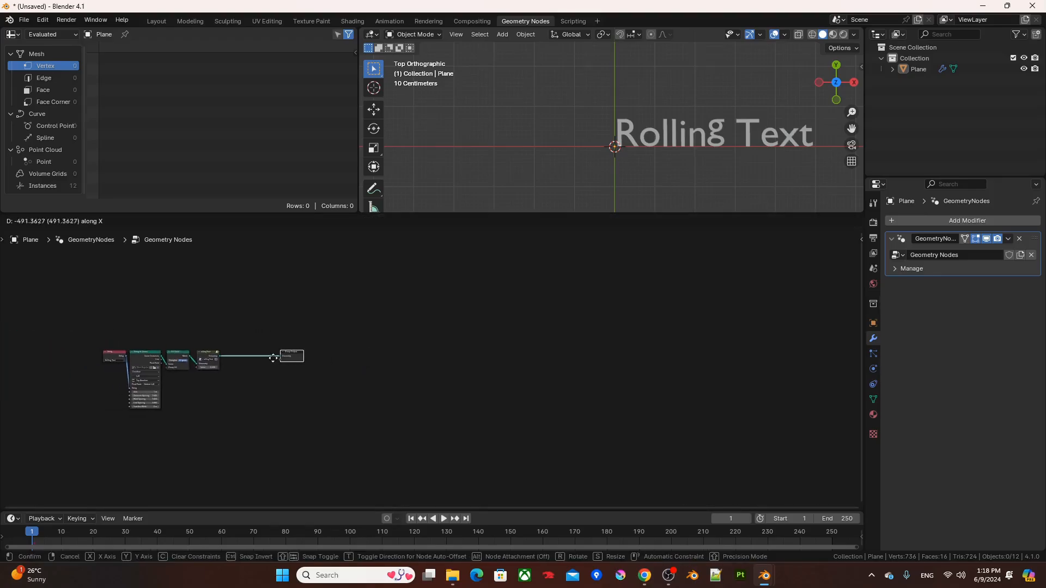
left_click(237, 357)
scroll(189, 366, "up", 9)
middle_click_drag(152, 357, 583, 390)
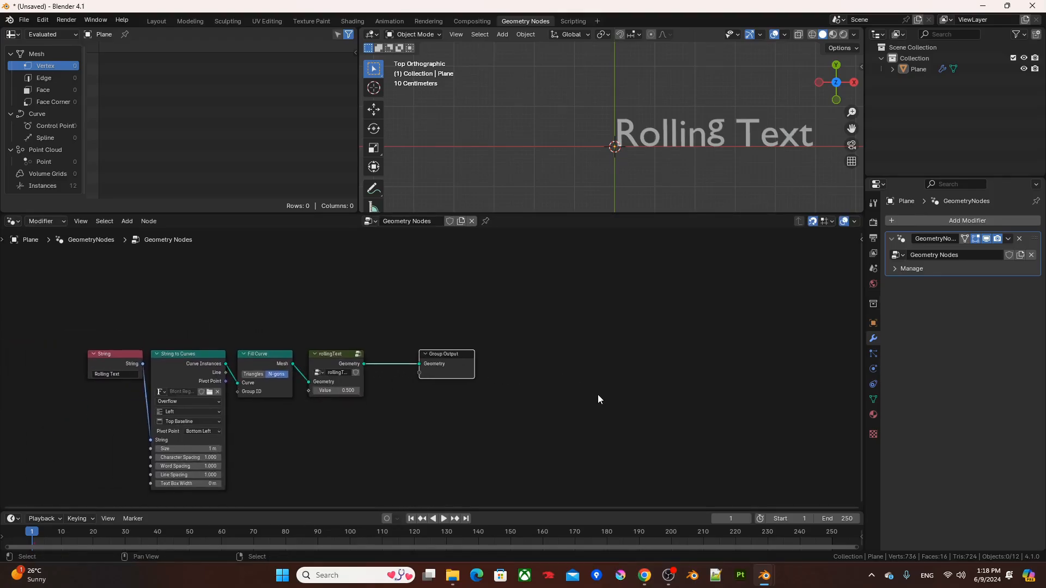
Set the rollingText group's rotation Value to 5.
scroll(711, 164, "up", 4)
middle_click_drag(711, 163, 603, 155, "shift")
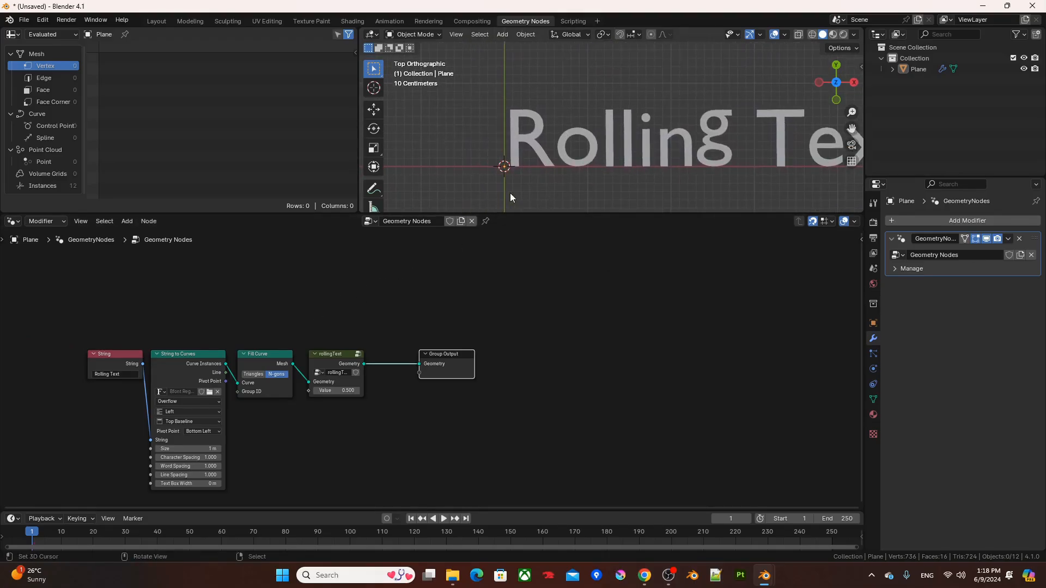
scroll(397, 337, "up", 2)
left_click(309, 398)
type("5")
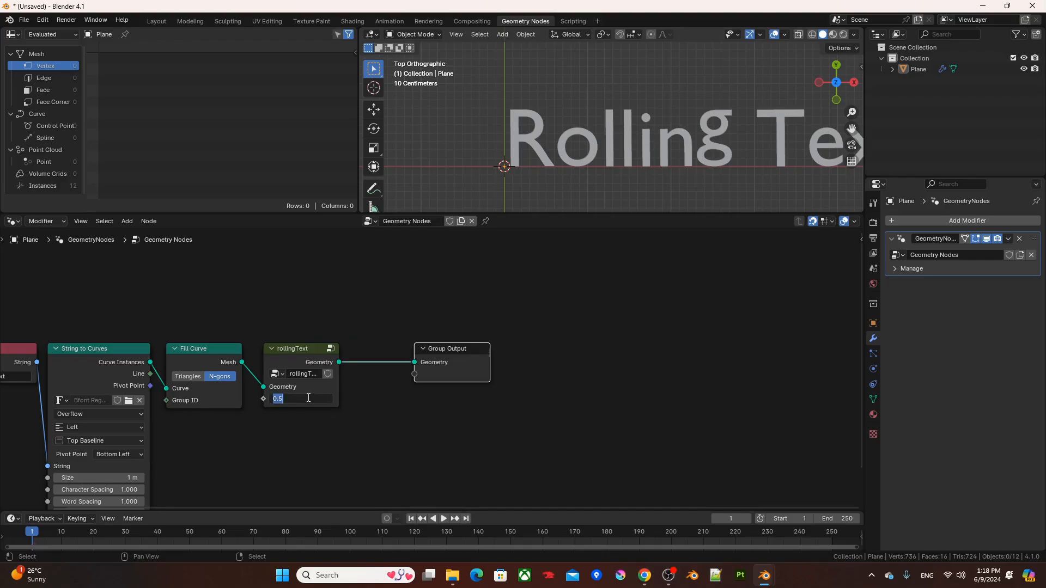
key("Return")
Play the rolling simulation, pause it and step forward frame by frame to frame 72, where the letters stand upright.
scroll(528, 142, "down", 2)
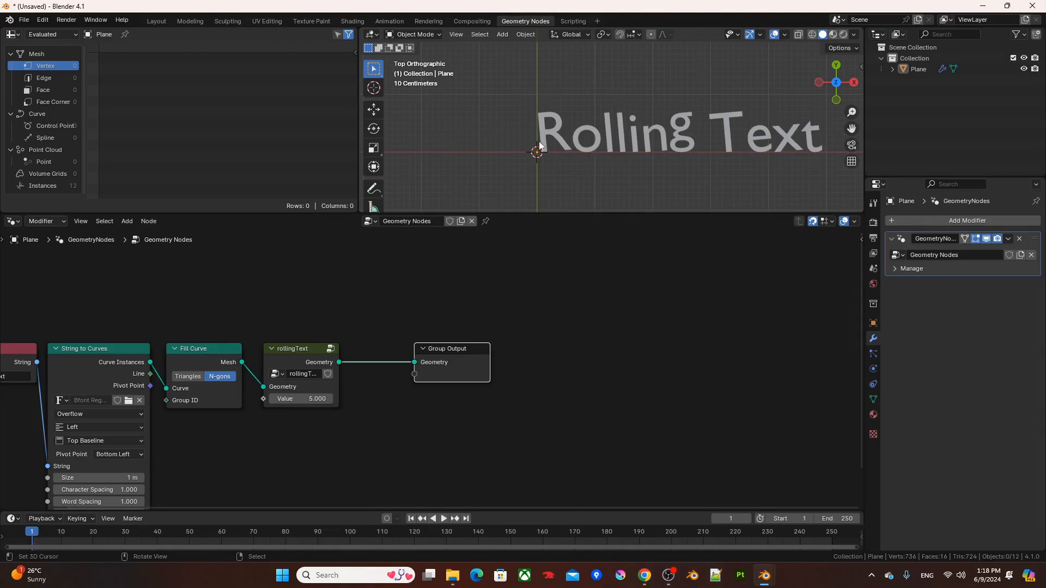
key("space")
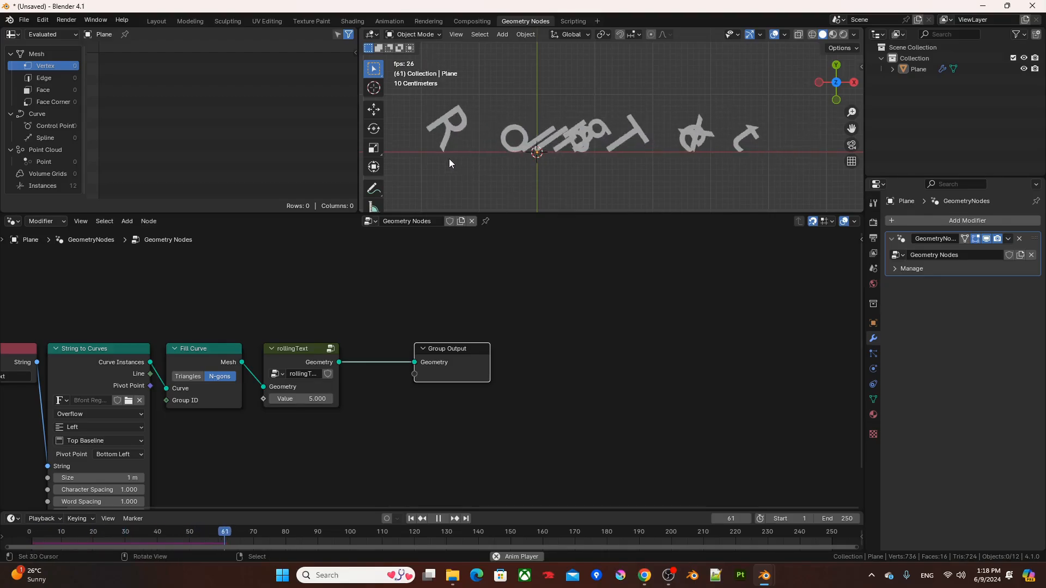
key("space")
key("Right")
key("Right")
key("Right")
key("Right")
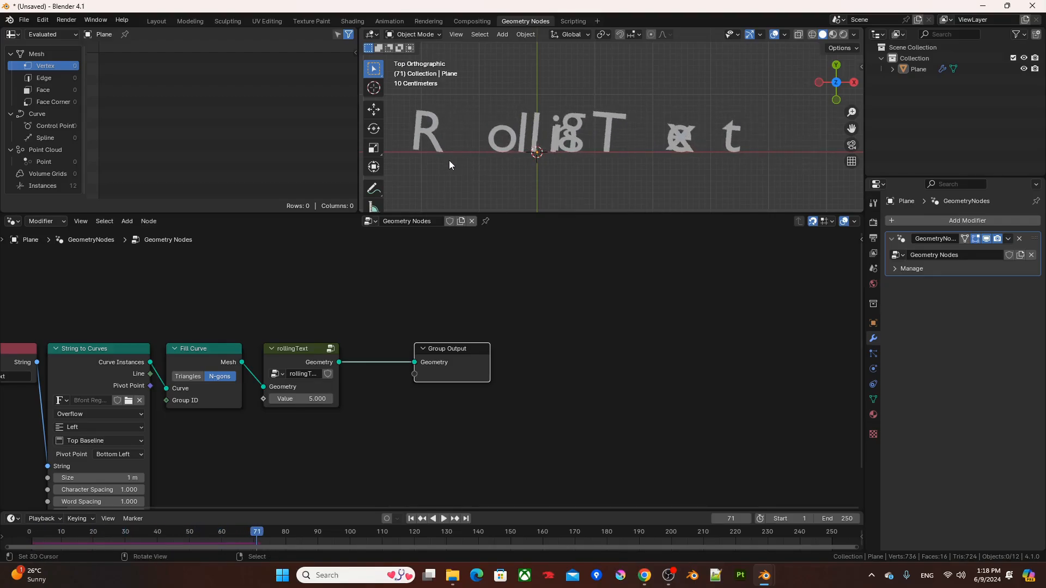
middle_click_drag(489, 140, 585, 162, "shift")
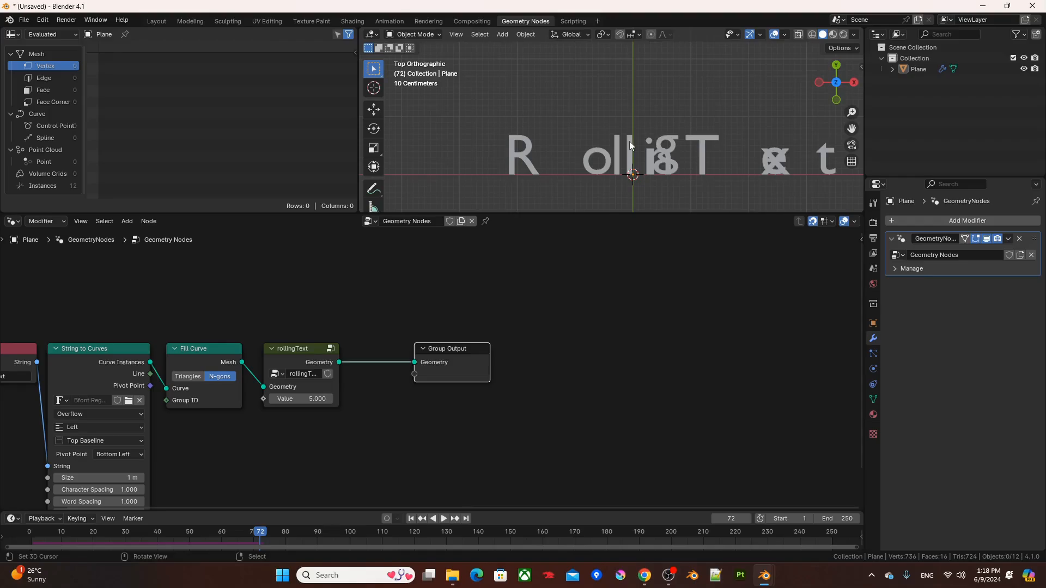
middle_click_drag(629, 142, 562, 114, "shift")
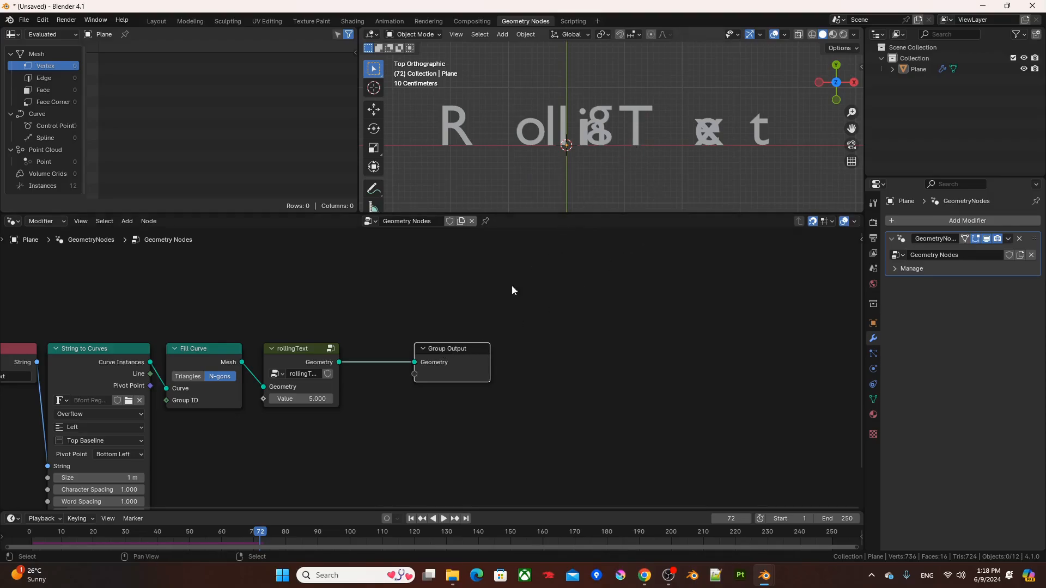
Continue playing the simulation and stop at frame 144, with the letters upright after the next full turn.
scroll(470, 156, "down", 2)
middle_click_drag(474, 154, 590, 150, "shift")
key("space")
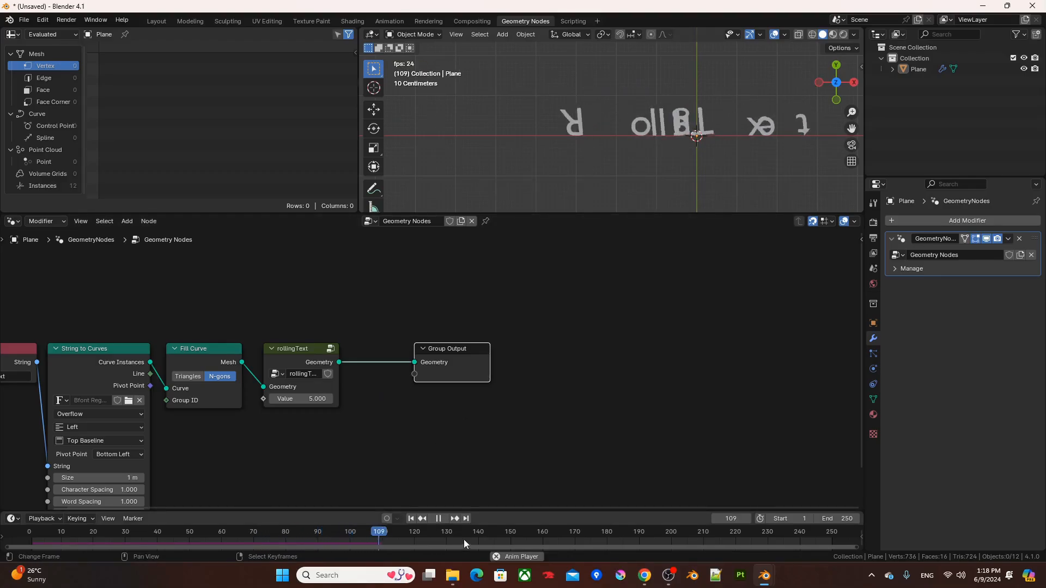
key("space")
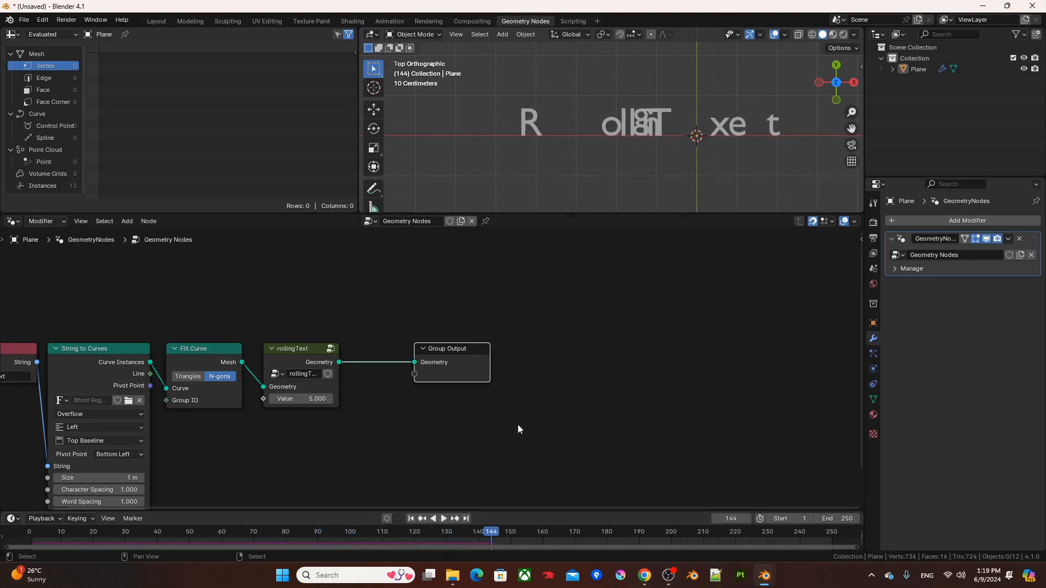
scroll(602, 127, "up", 1)
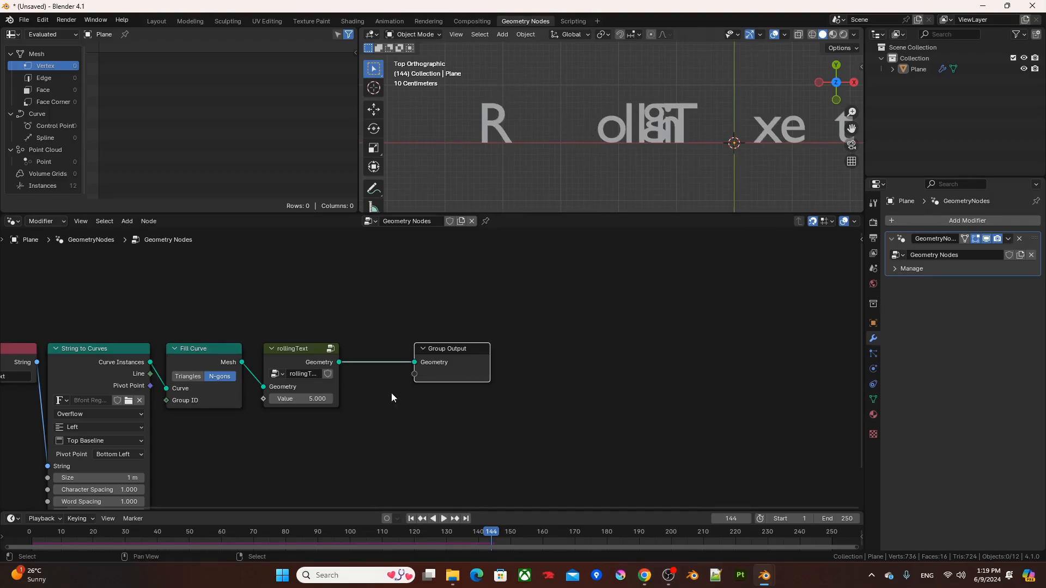
Space out the rollingText and Group Output nodes to leave room for another node between them.
left_click_drag(284, 318, 411, 369)
key("g")
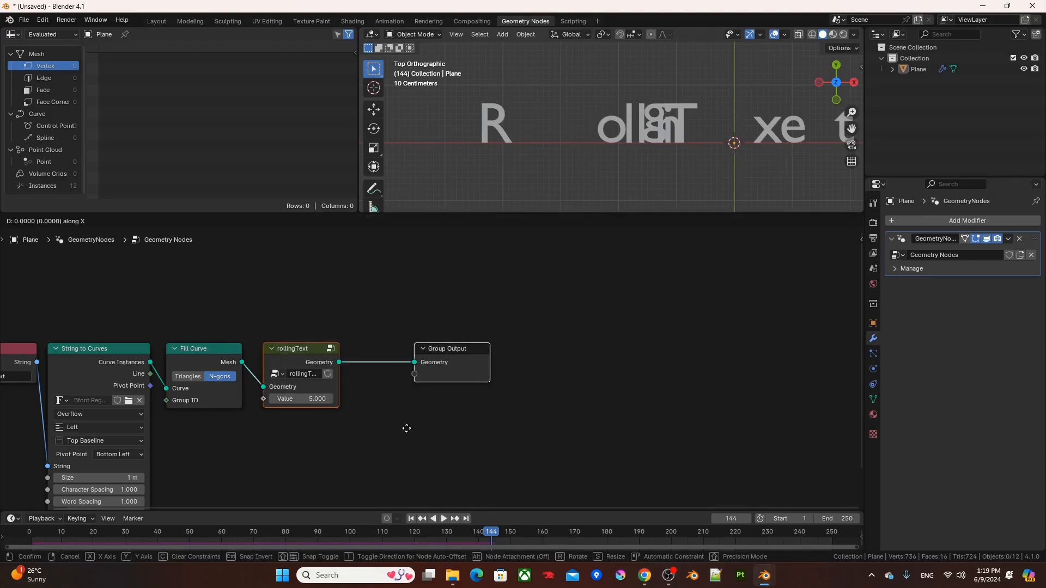
left_click(537, 422)
left_click_drag(426, 356, 316, 355)
left_click(391, 389)
Add a Bake node on the link between rollingText and Group Output.
key("F3")
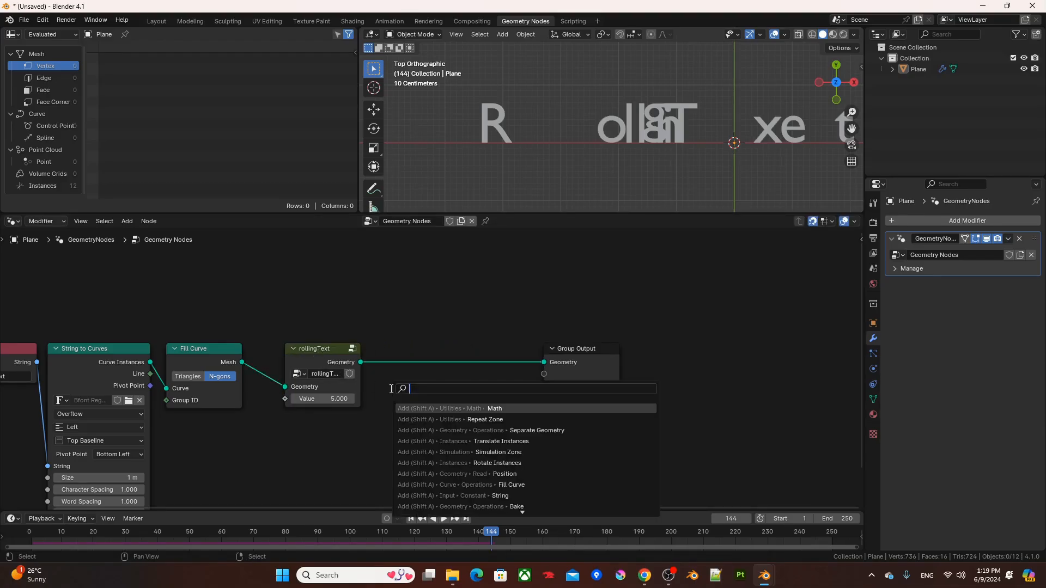
type("bake")
key("Return")
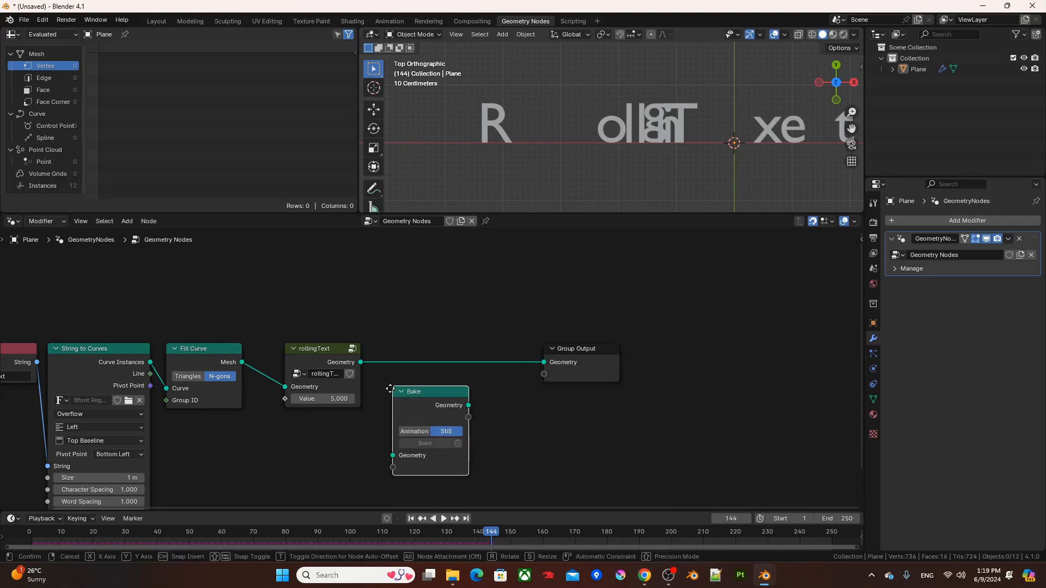
left_click(379, 343)
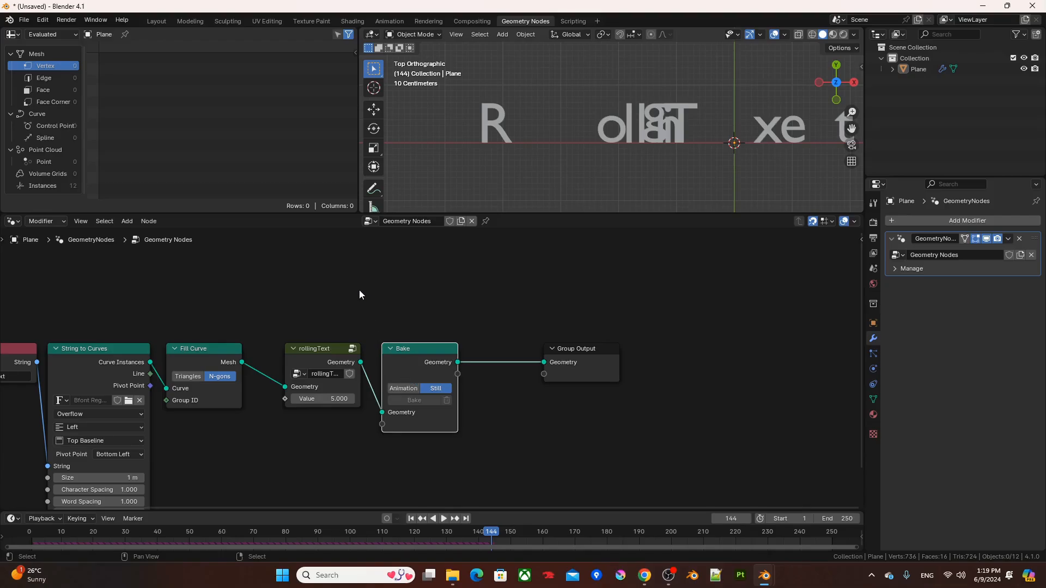
left_click(332, 296)
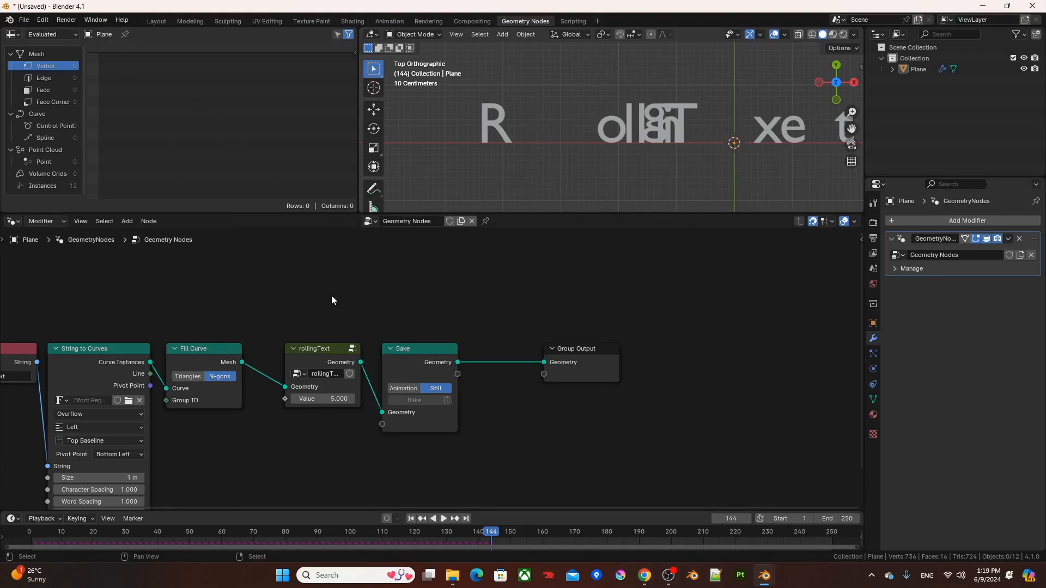
Save the file as untitled.blend in the Rolling folder and bake frame 144 as a still.
key("ctrl+s")
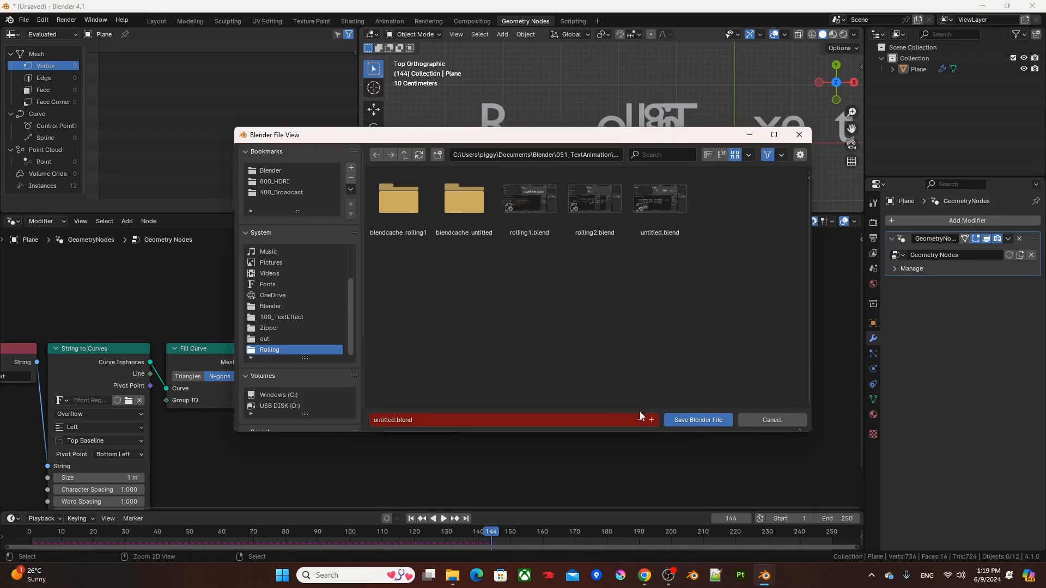
left_click(694, 420)
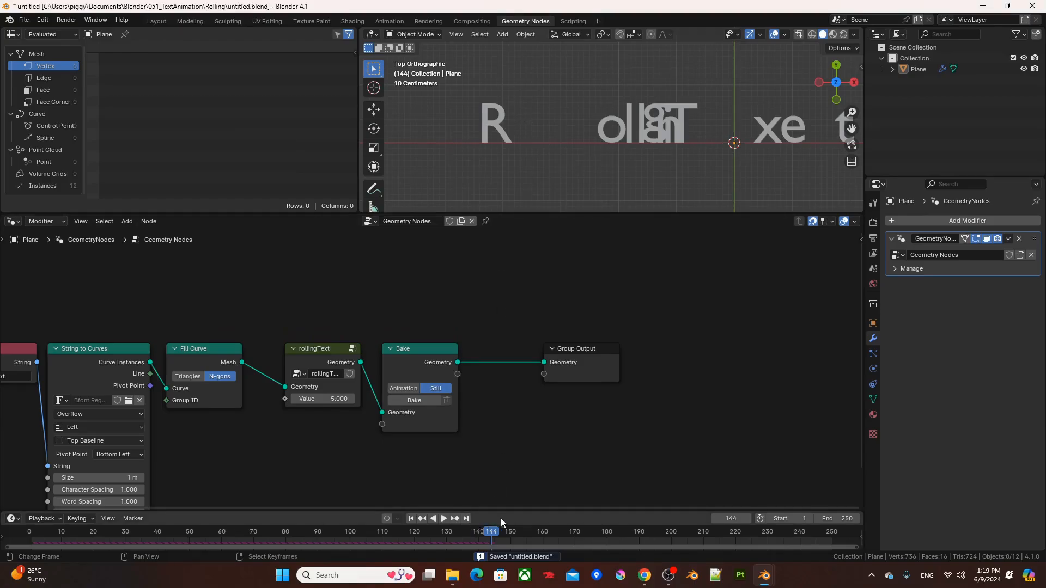
left_click(416, 401)
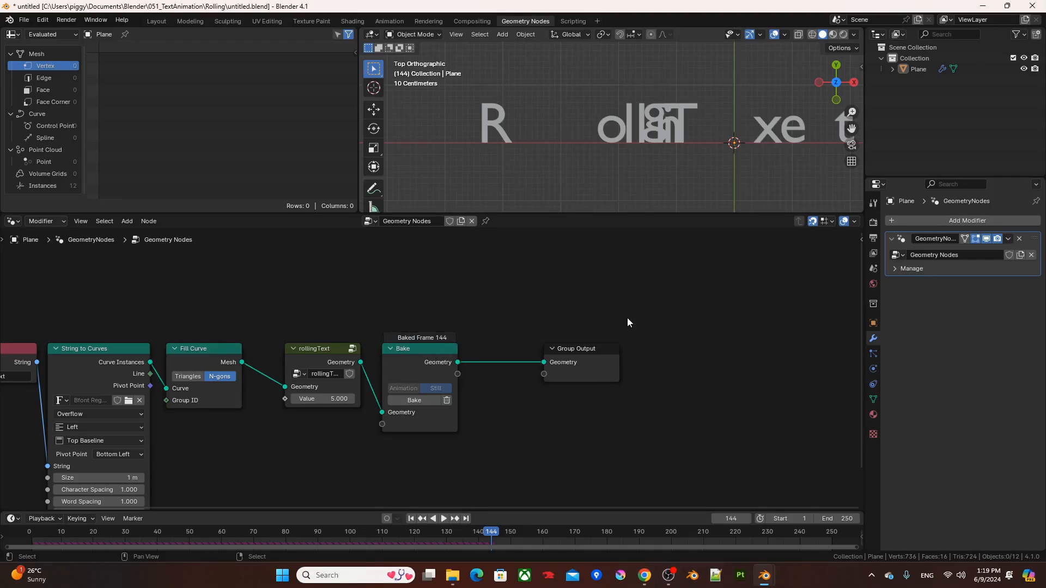
Move the rollingText and Bake nodes together below the main node row and shift Group Output farther away.
left_click_drag(291, 319, 404, 365)
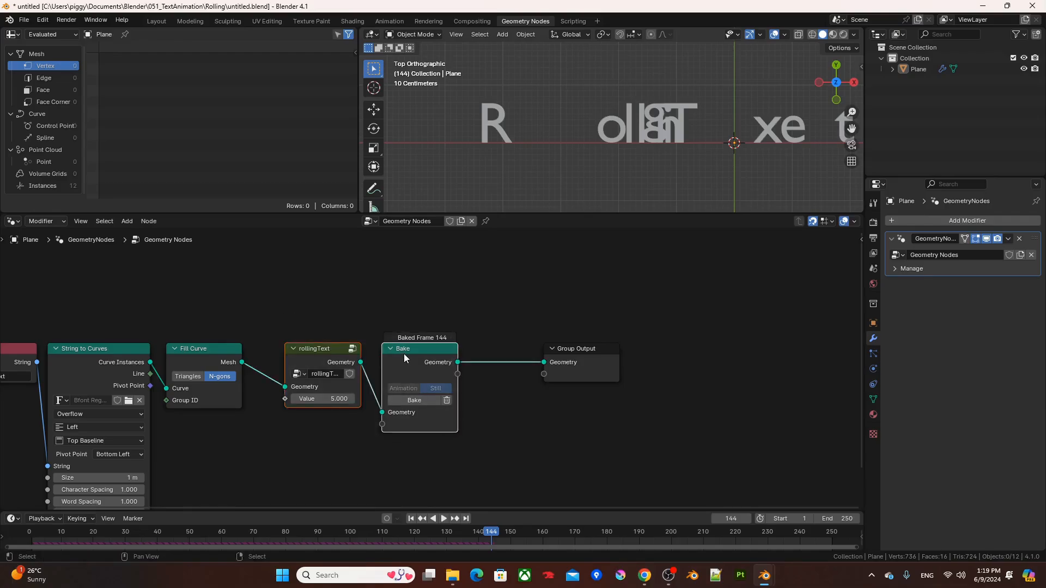
middle_click_drag(652, 107, 601, 109, "shift")
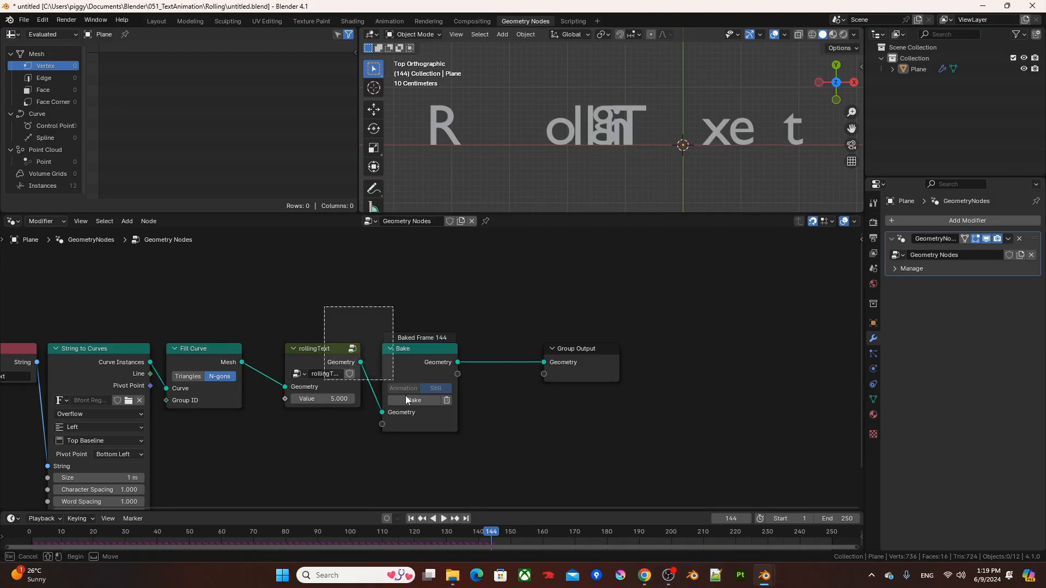
left_click_drag(412, 357, 412, 432)
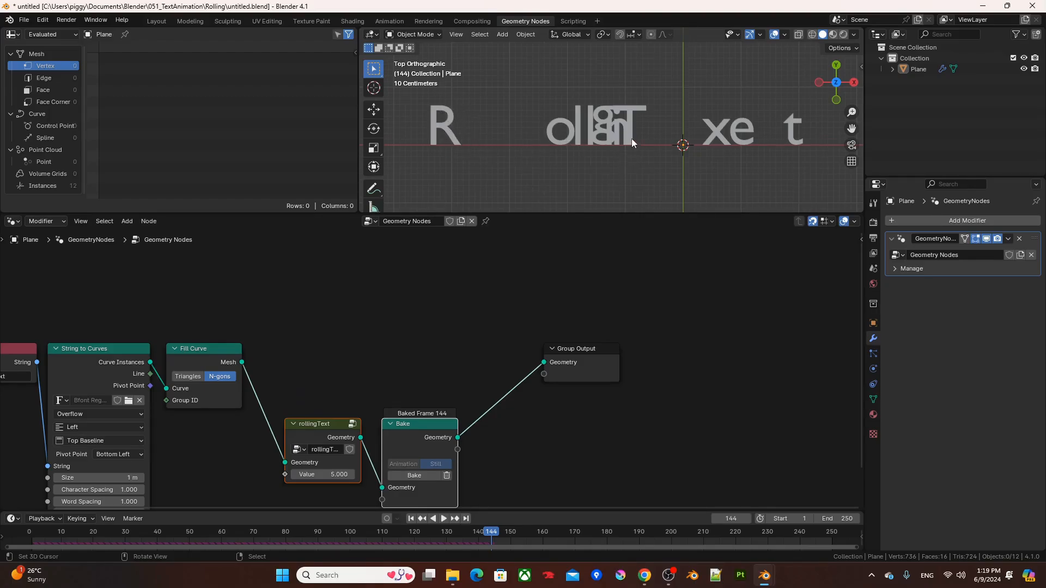
left_click(598, 350)
middle_click_drag(484, 417, 444, 373)
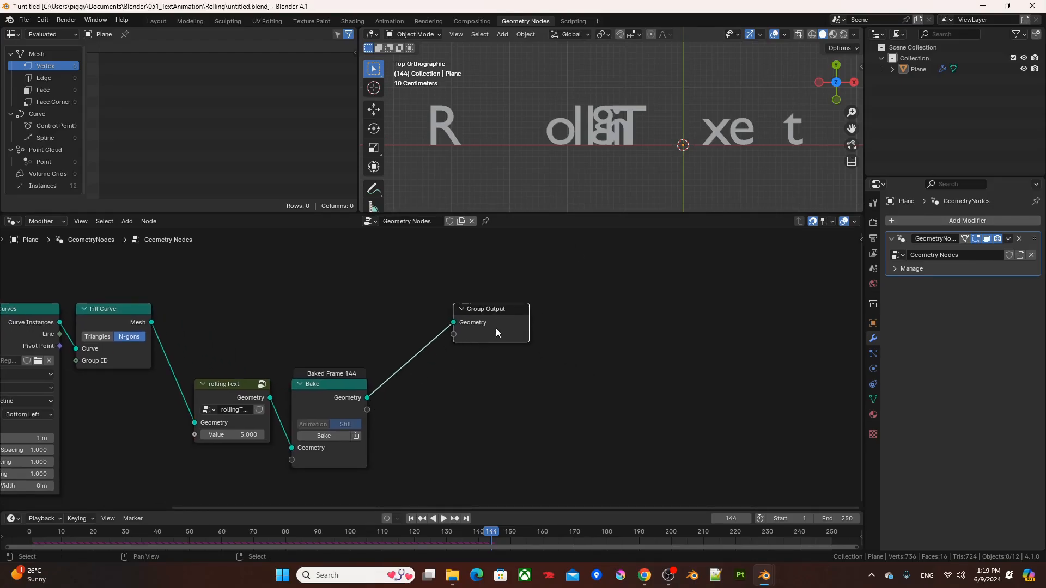
left_click_drag(496, 333, 550, 332)
Add a Sample Index node fed by the Bake node's geometry and place it beside the Bake node.
left_click_drag(367, 397, 423, 417)
type("sample i")
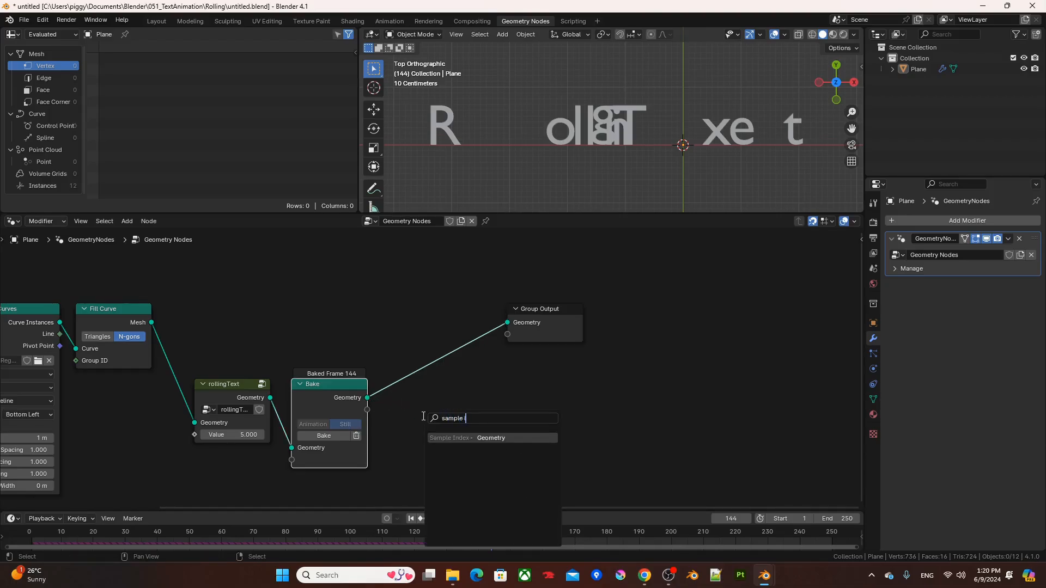
key("Return")
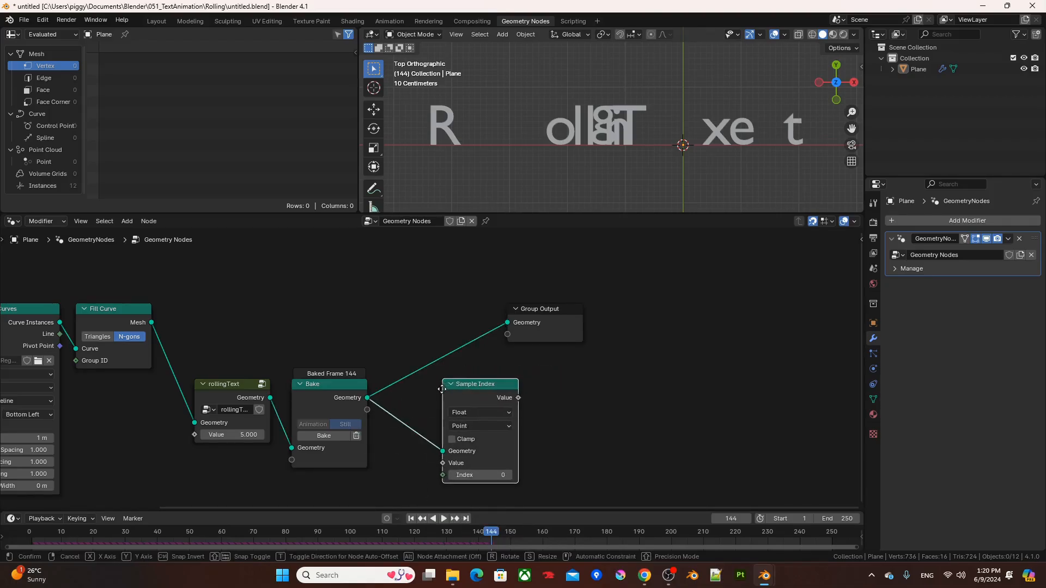
left_click(511, 385)
middle_click_drag(511, 385, 513, 359)
Set the Sample Index node's data type to Vector and its domain to Instance.
left_click(484, 387)
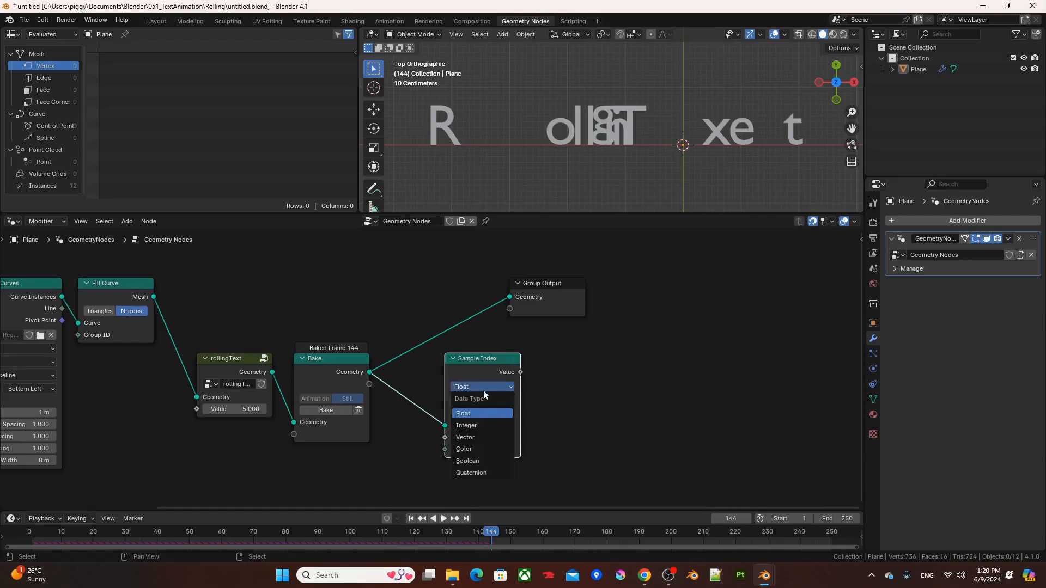
left_click(479, 437)
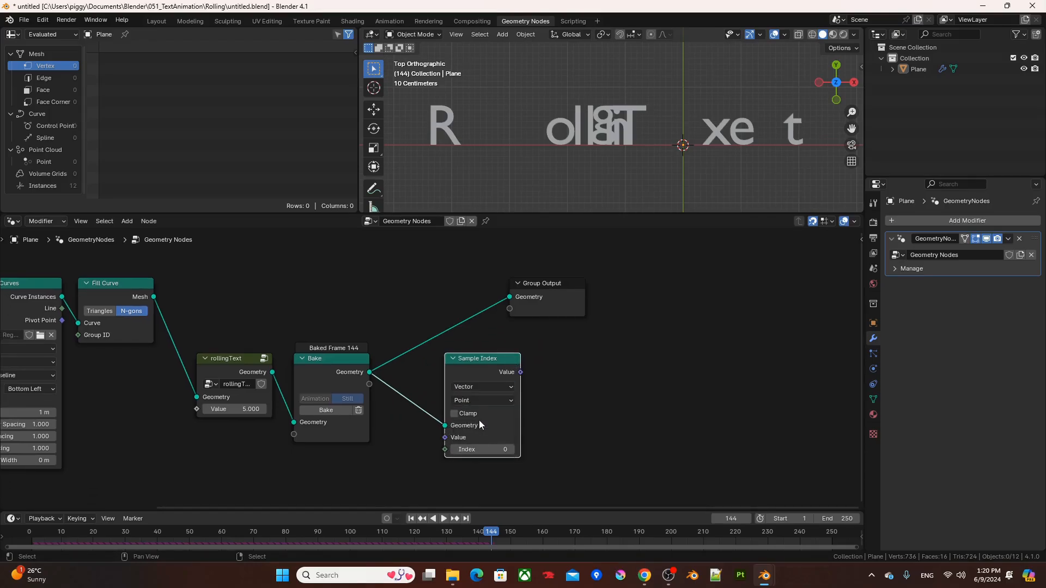
left_click(487, 401)
left_click(474, 486)
Add a Position node feeding the Sample Index node's Value input and place it directly beneath that node.
middle_click_drag(459, 443, 458, 421)
left_click_drag(447, 416, 419, 428)
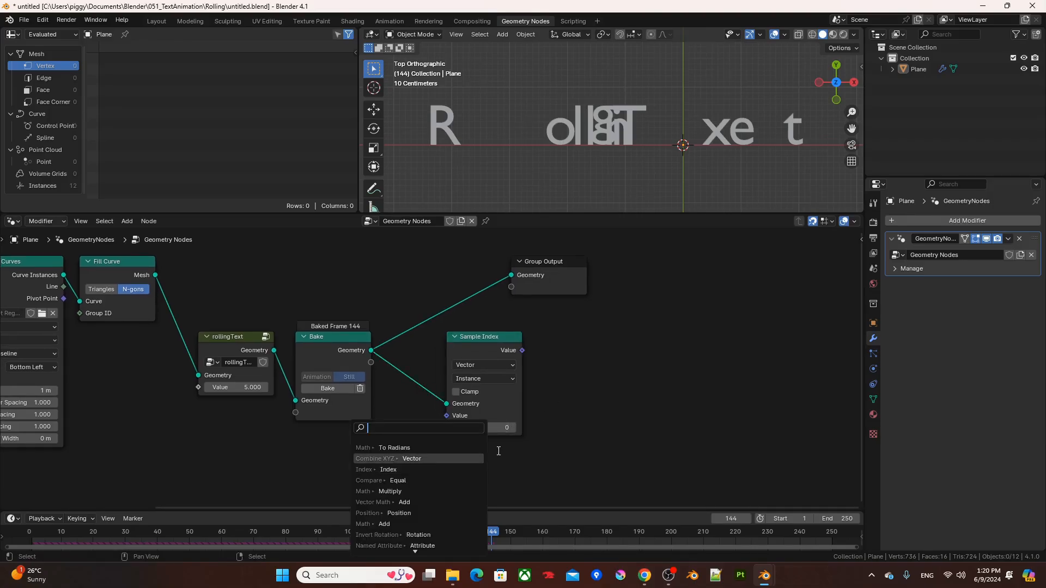
type("pos")
key("Return")
left_click(541, 446)
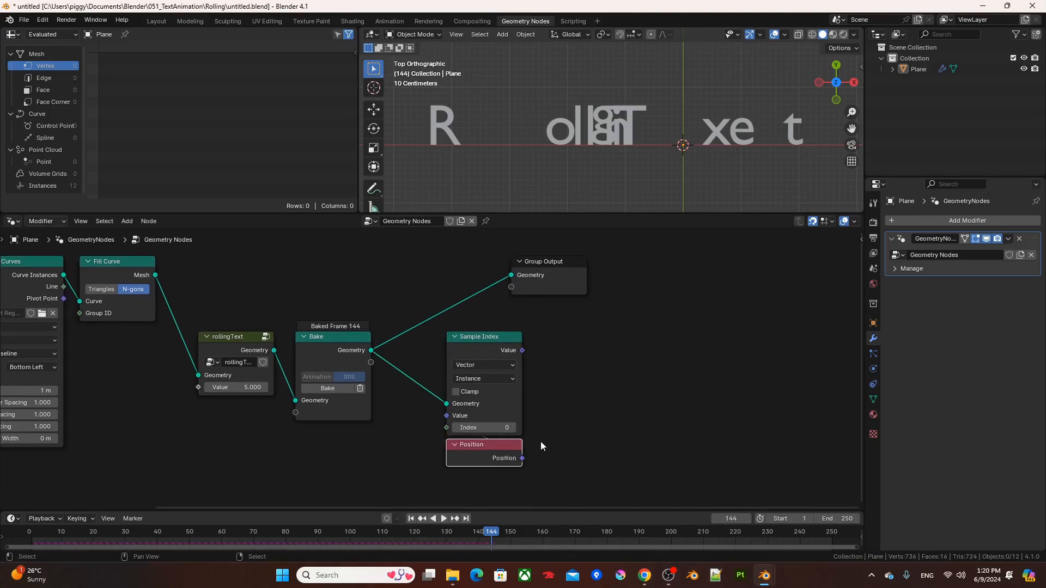
Add an Index node feeding the Sample Index node's Index input and align it beneath the Position node.
left_click_drag(447, 427, 476, 492)
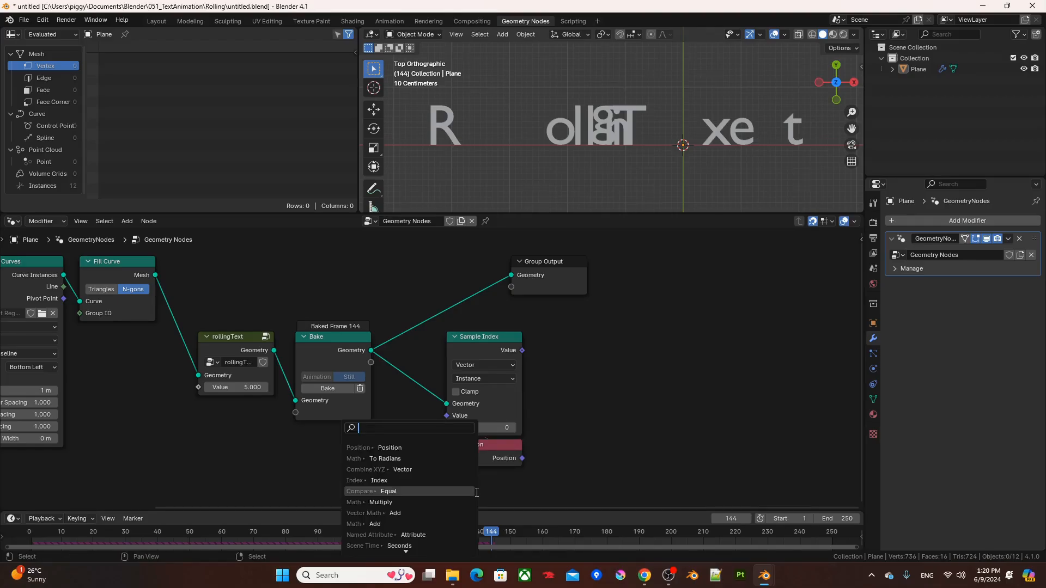
type("inde")
key("Return")
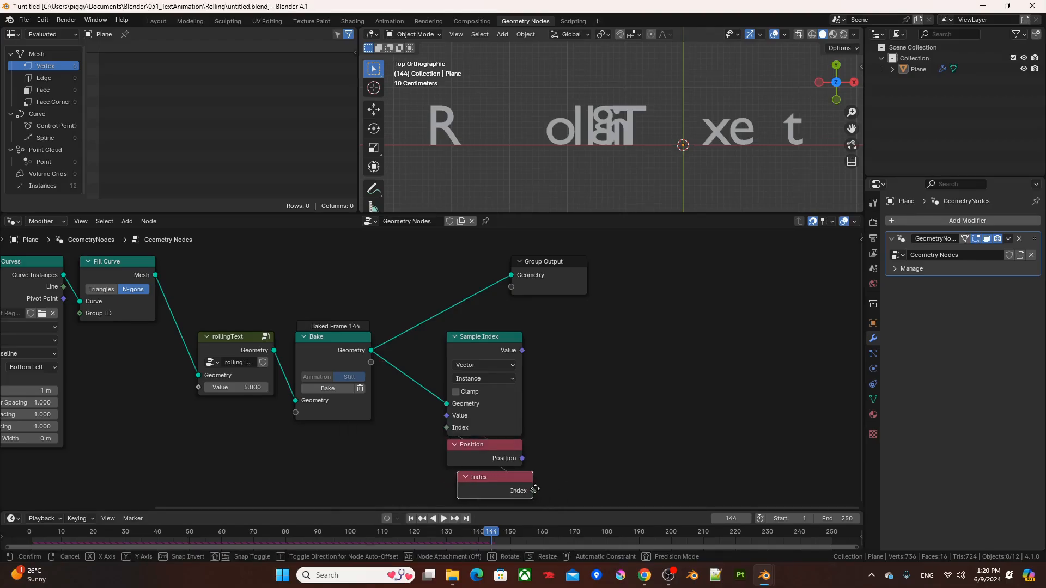
left_click(497, 488)
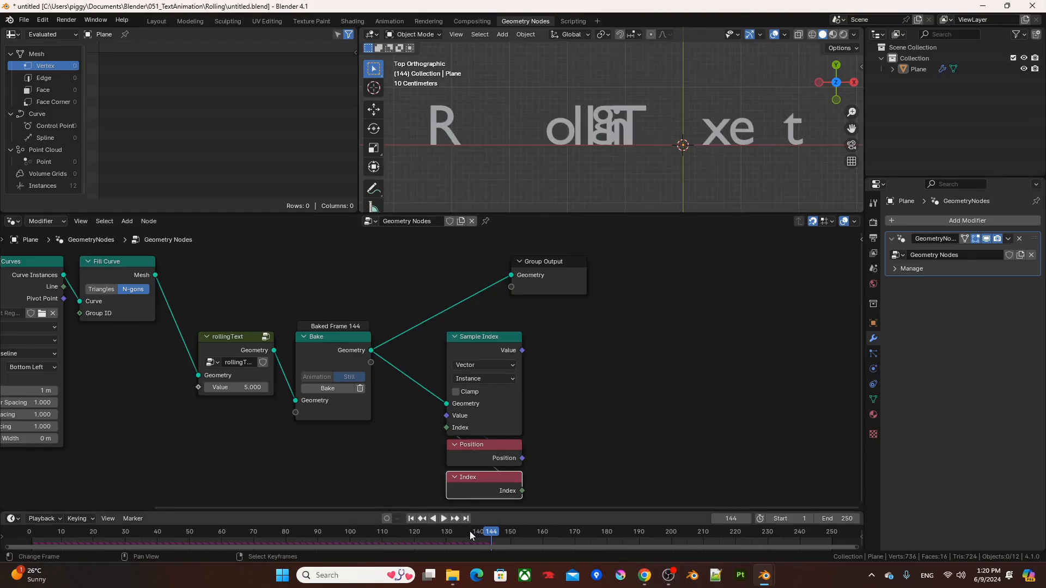
Move the Group Output node well past the Sample Index node to free space for further nodes.
left_click(545, 275)
left_click_drag(545, 276, 766, 287)
left_click(267, 305)
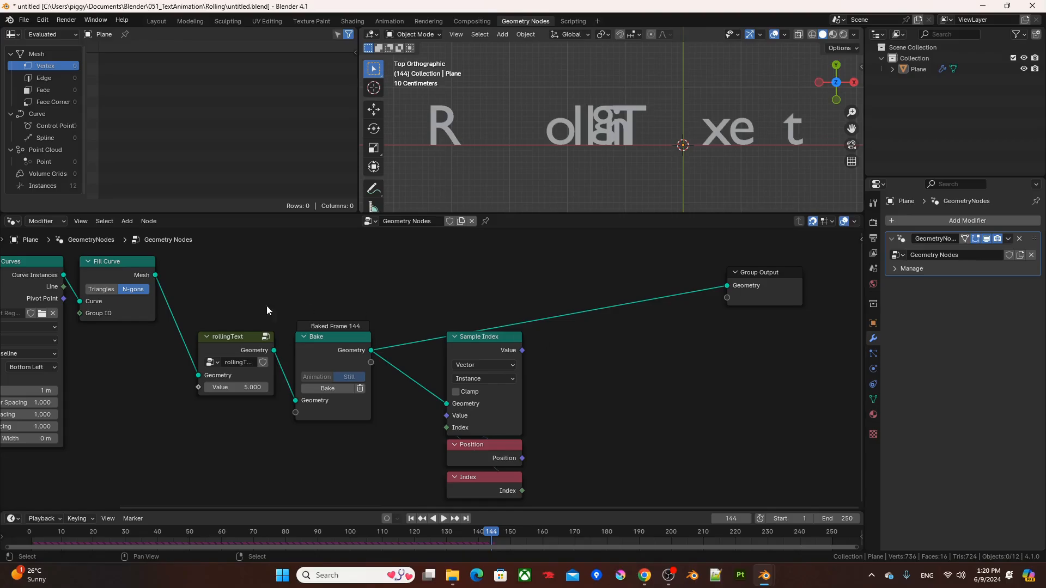
Connect the Fill Curve mesh directly to the Group Output and add a second Position node directly above the Sample Index node.
left_click(123, 263, "ctrl+shift")
key("Home")
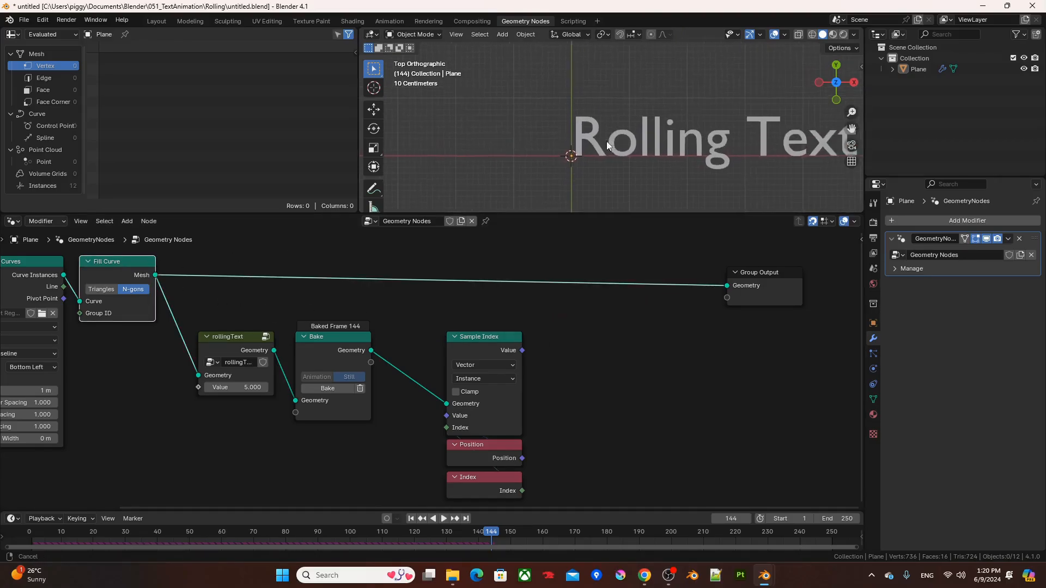
key("F3")
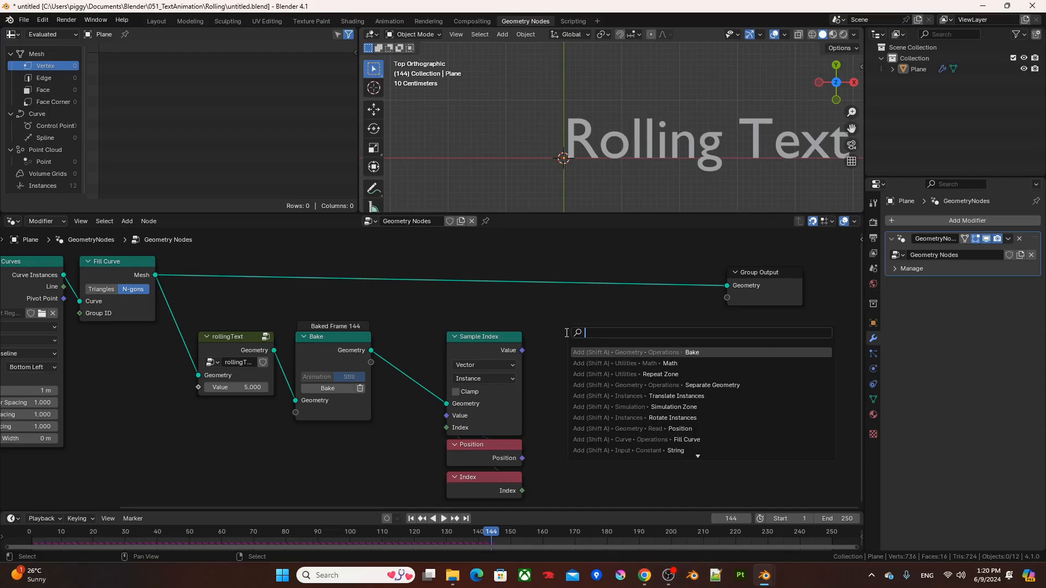
type("position")
key("Return")
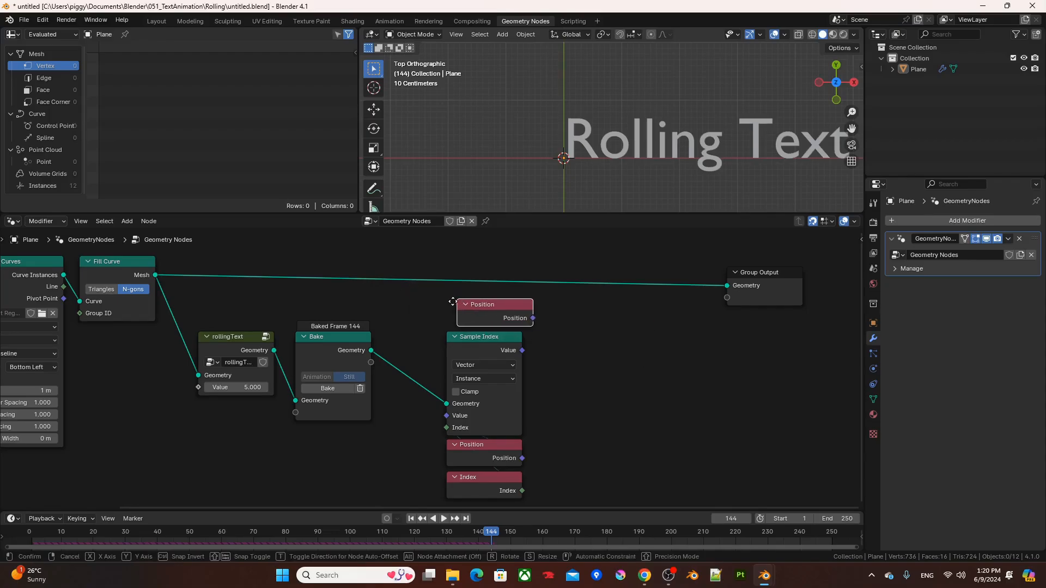
left_click(447, 307)
Subtract the Sample Index value from the upper Position with a Vector Math node, and move the sampling nodes closer to the Bake node.
key("F3")
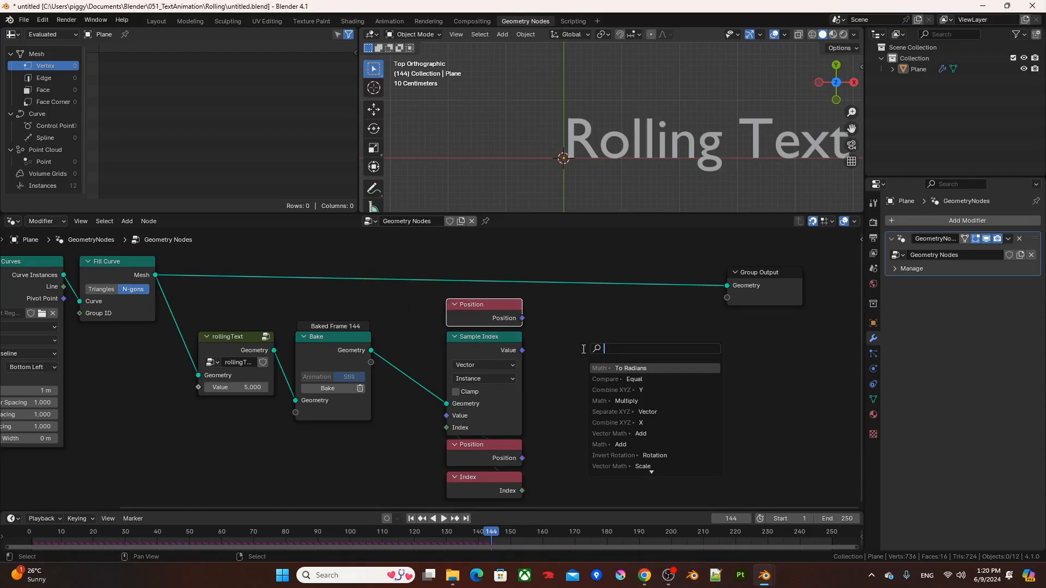
type("vm")
left_click(641, 370)
left_click(621, 343)
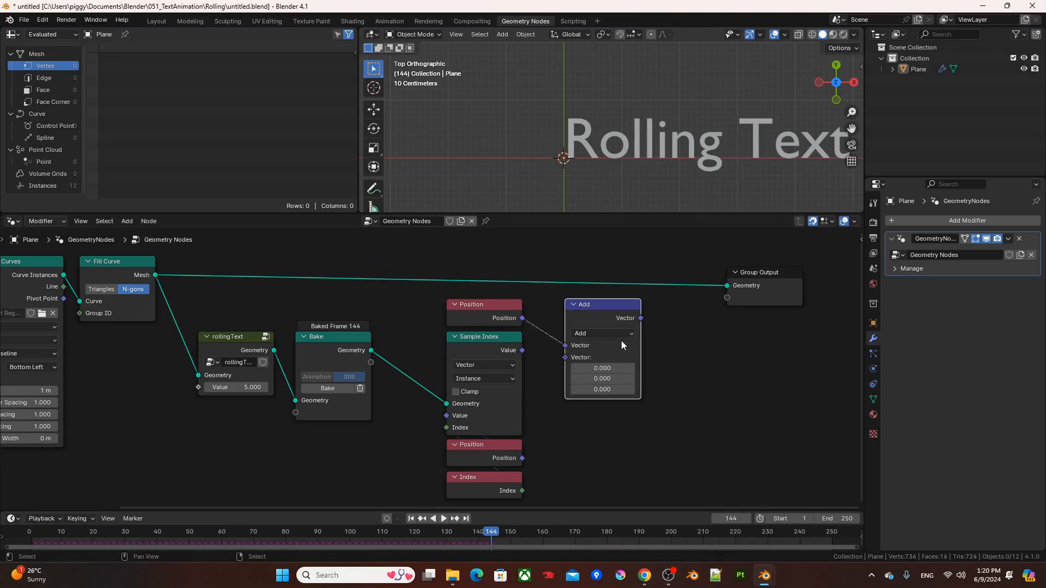
left_click(590, 333)
left_click(590, 368)
left_click_drag(521, 350, 566, 358)
left_click_drag(585, 309, 551, 309)
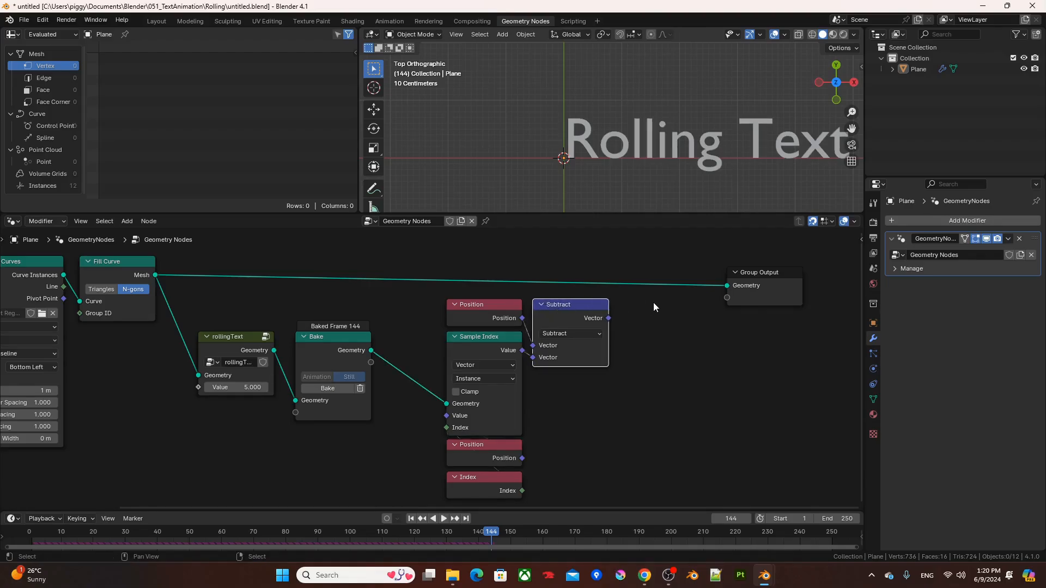
left_click_drag(654, 306, 455, 489)
left_click_drag(492, 322, 429, 318)
Insert a Translate Instances node before the Group Output, feed its Translation from the Subtract vector, and disable Local Space.
middle_click_drag(657, 318, 597, 375)
left_click(597, 375)
key("F3")
type("trans")
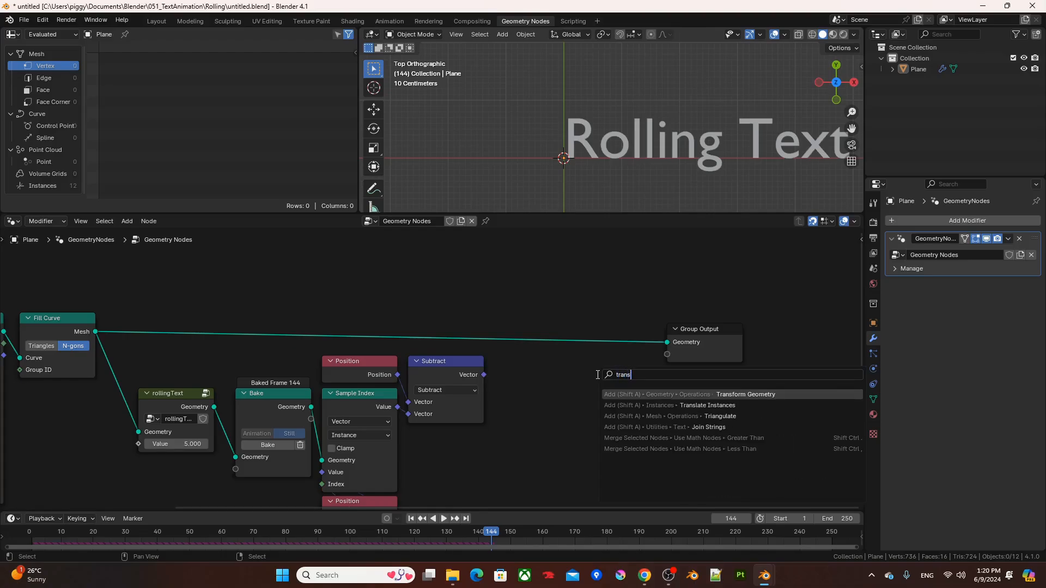
type("lat")
key("Return")
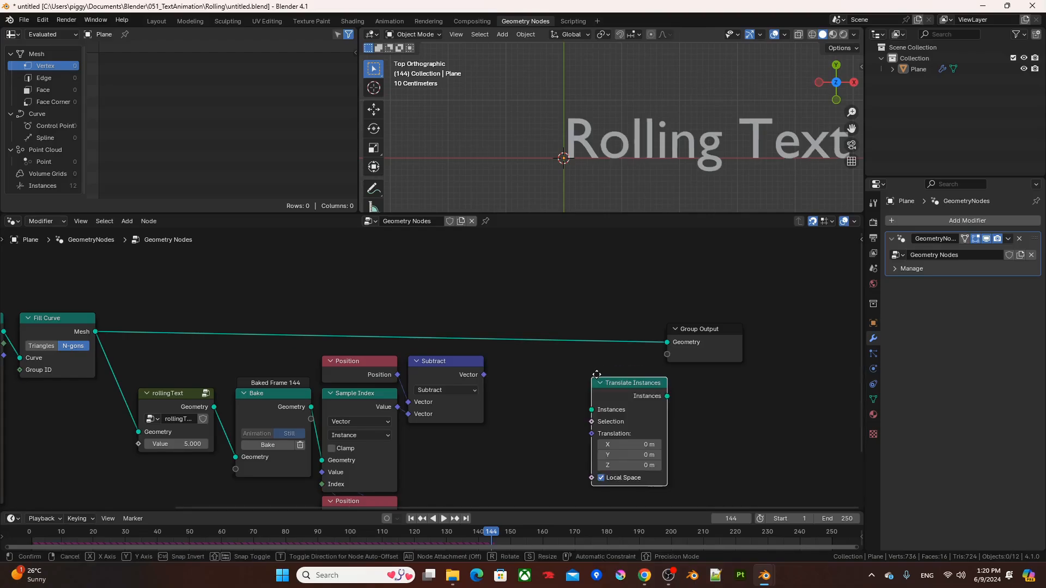
left_click(586, 321)
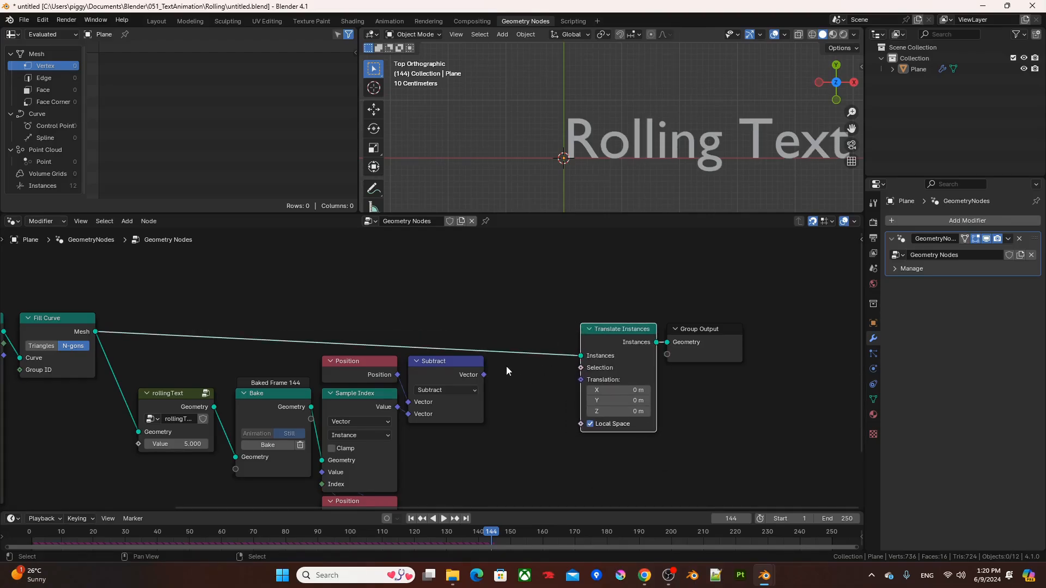
left_click_drag(484, 374, 517, 383)
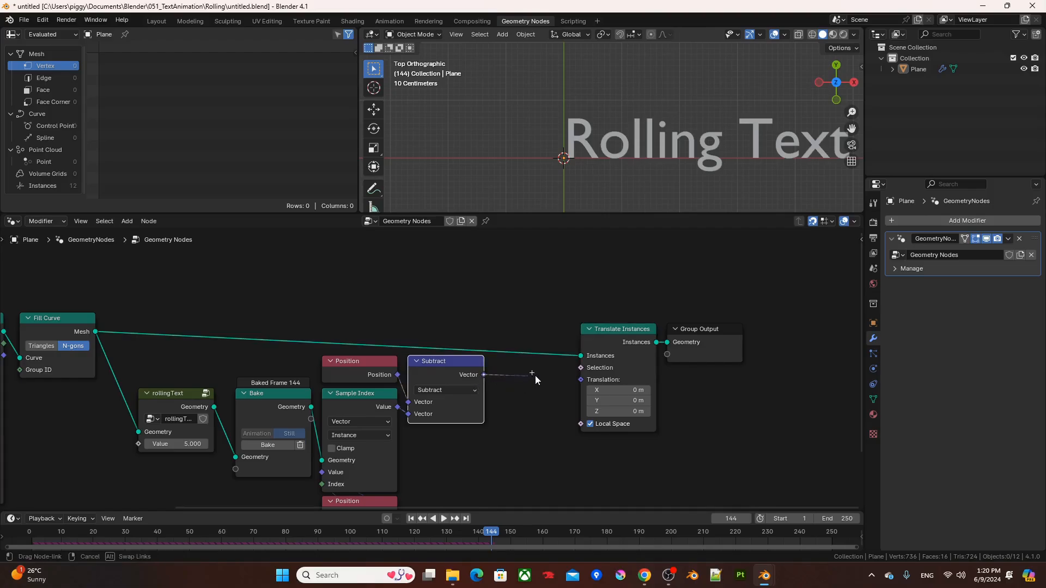
left_click_drag(579, 379, 581, 380)
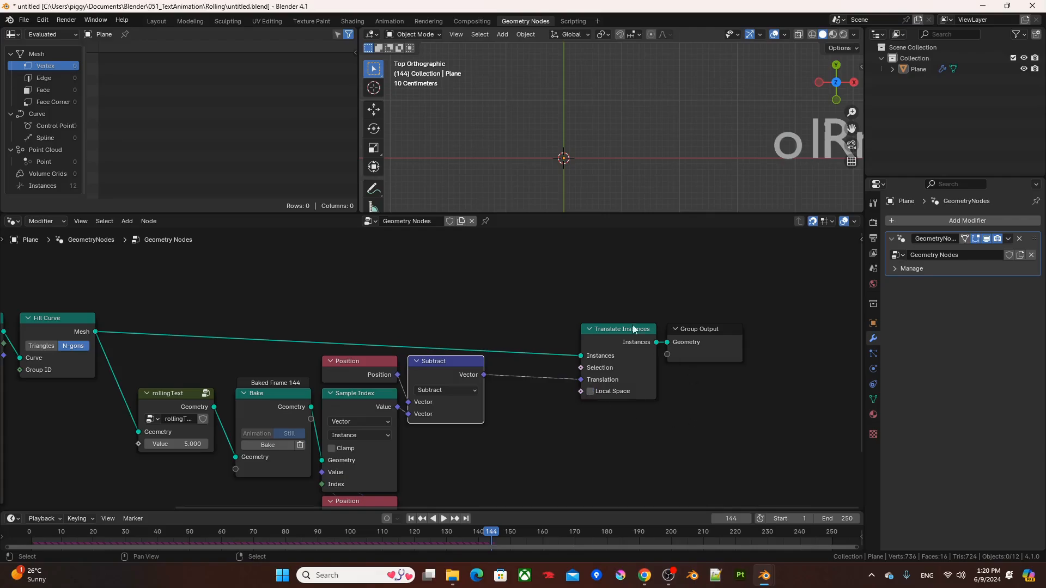
Move the Translate Instances and Group Output nodes together close to the Subtract node and slightly higher.
left_click_drag(581, 282, 740, 415)
key("g")
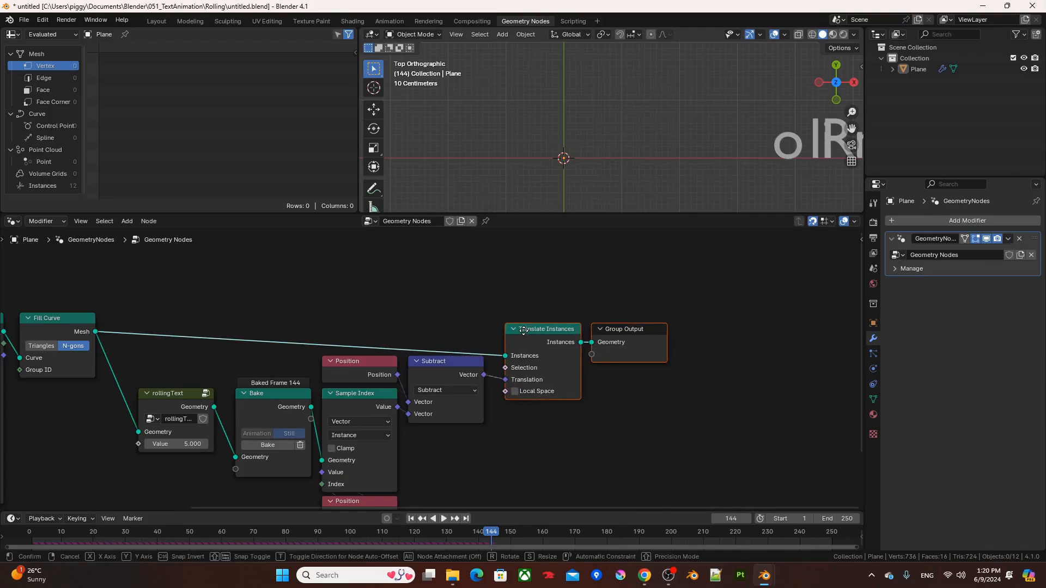
key("x")
key("y")
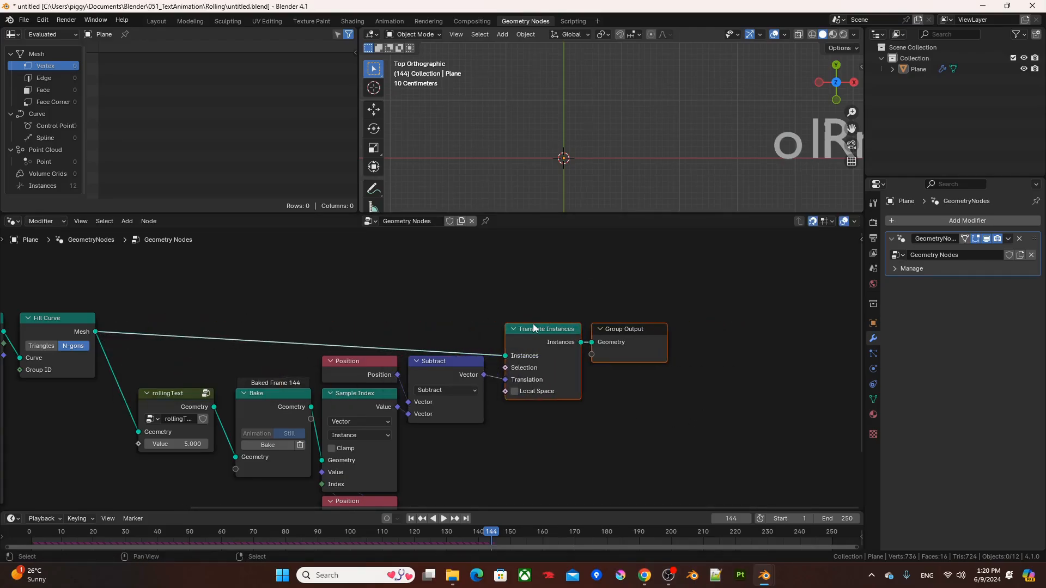
left_click(534, 315)
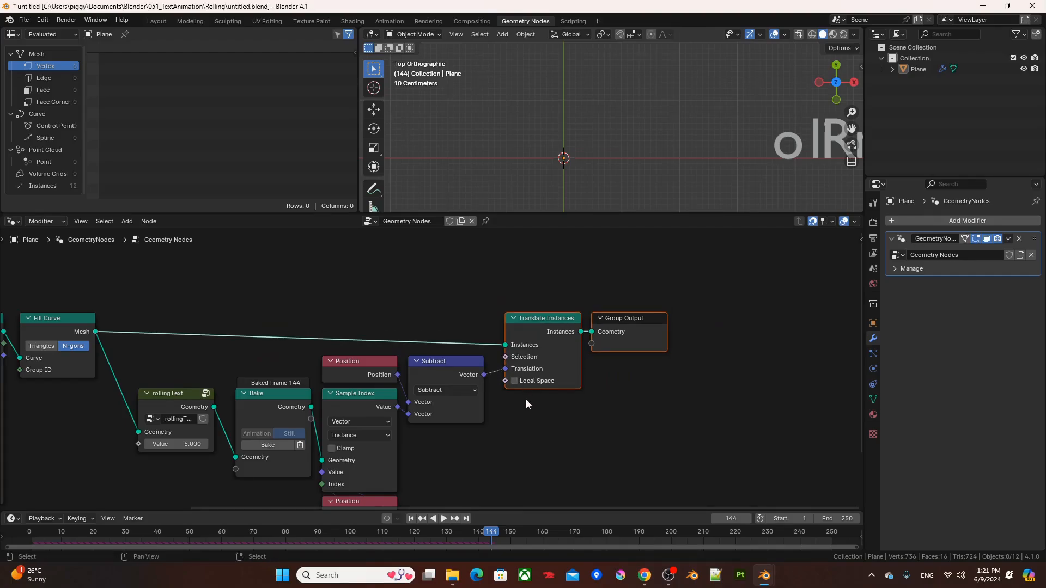
Examine the translated letters' positions in the viewport by playing the animation briefly from frame 1 and returning to it.
middle_click_drag(529, 404, 596, 381)
key("shift+Left")
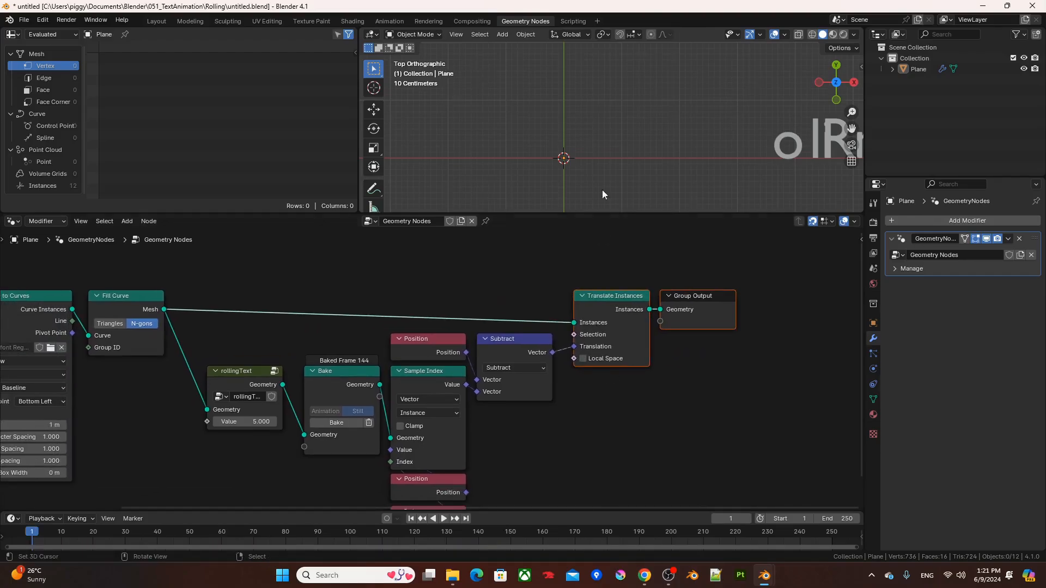
middle_click_drag(733, 146, 622, 140, "shift")
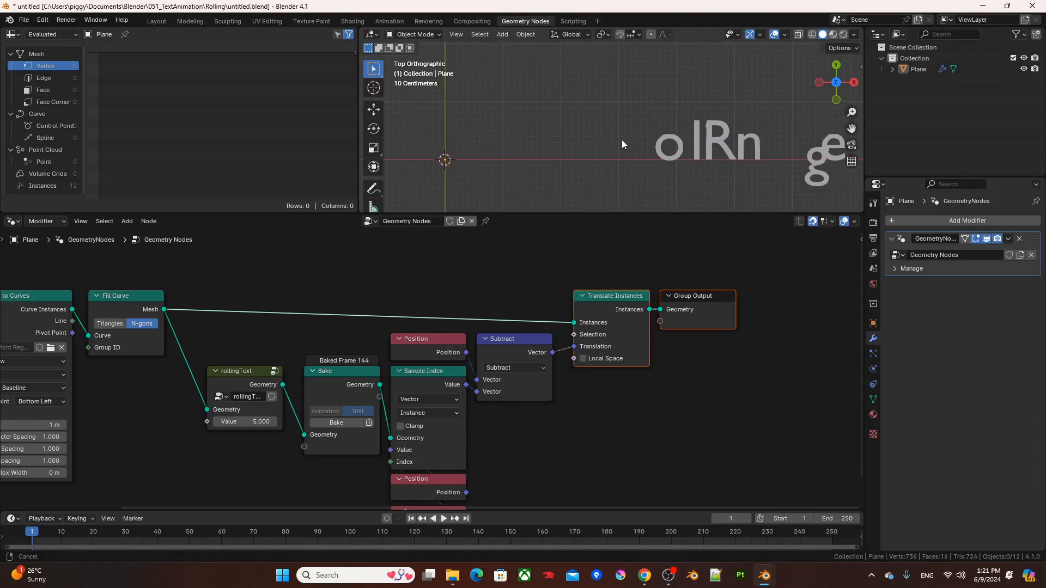
scroll(692, 145, "down", 3)
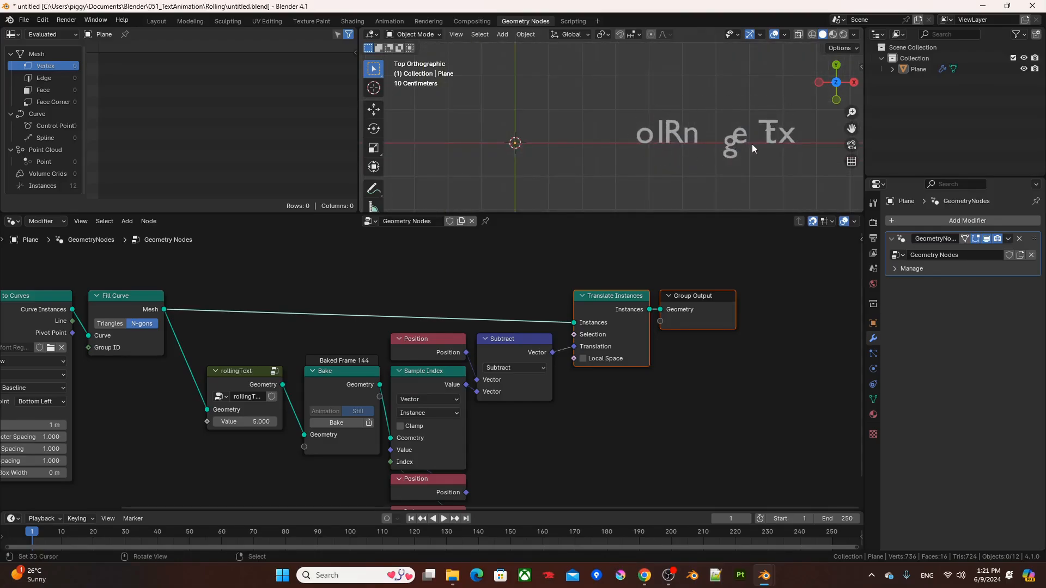
scroll(752, 144, "up", 2)
middle_click_drag(588, 139, 622, 142, "shift")
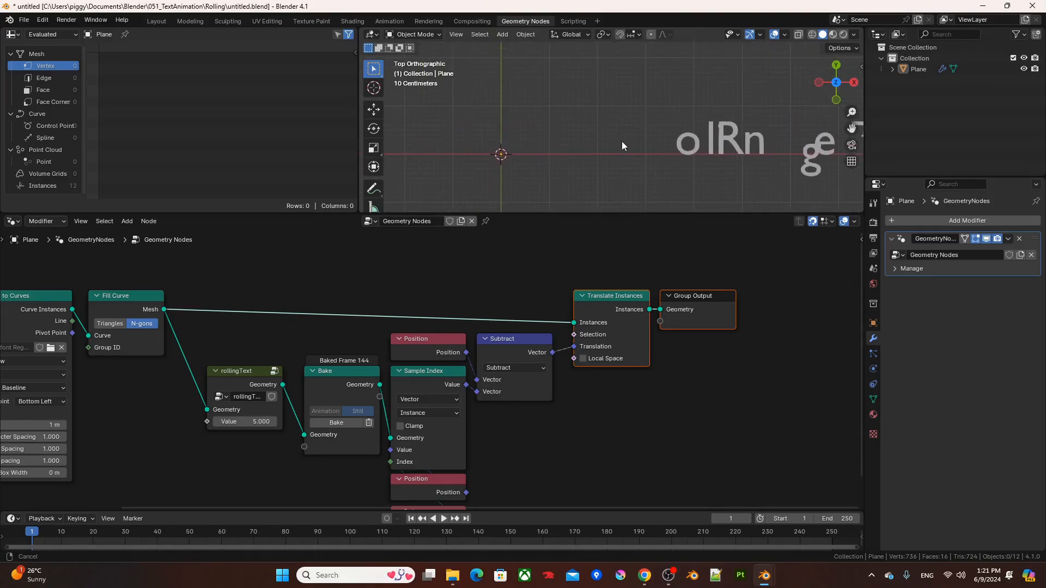
key("space")
key("space")
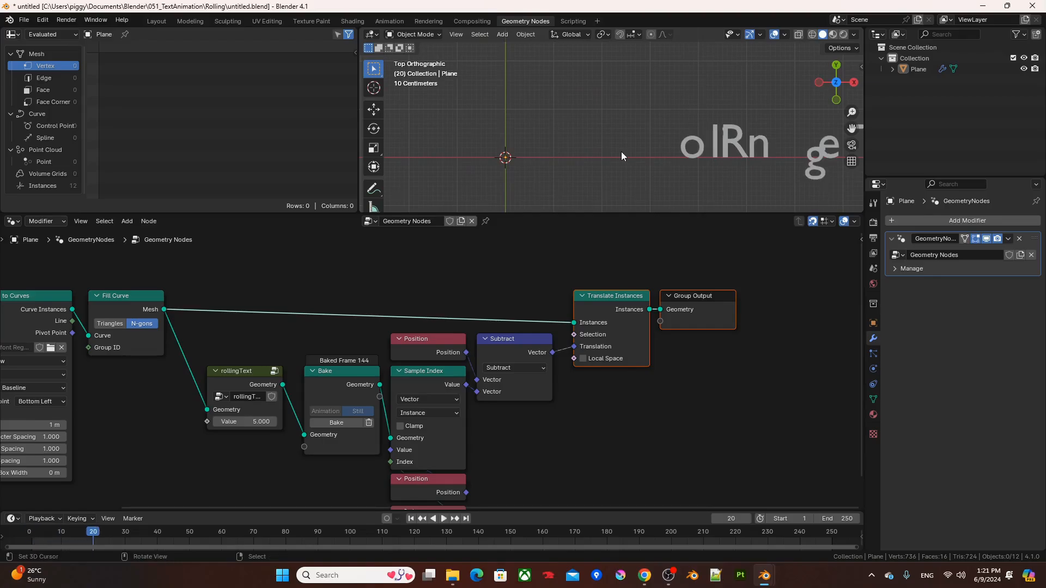
key("shift+Left")
Make room before the Group Output and insert a duplicate of the rollingText node between it and Translate Instances.
middle_click_drag(693, 311, 598, 325)
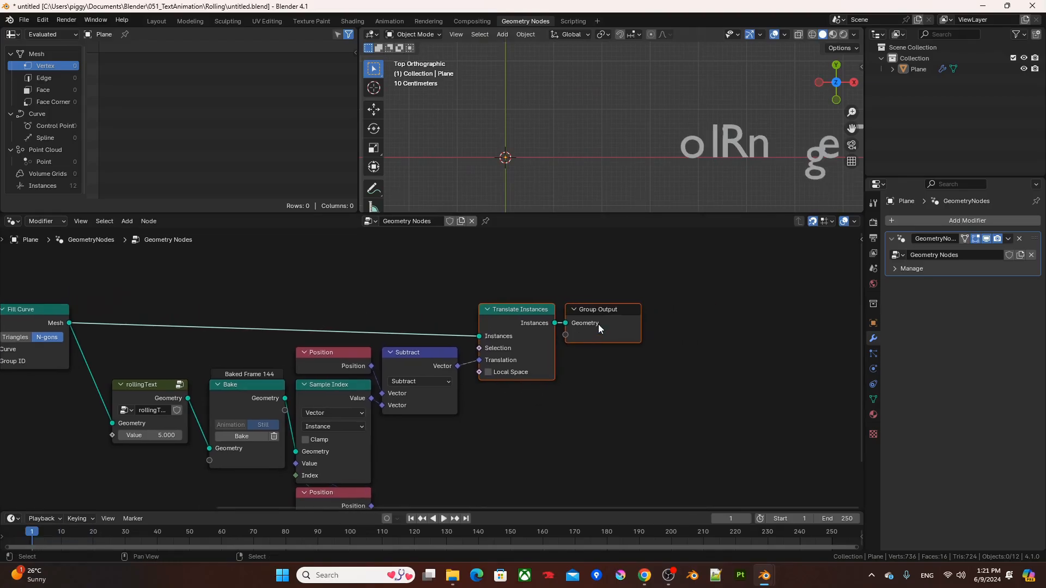
left_click(598, 325)
key("g")
key("x")
left_click(698, 326)
left_click(146, 385)
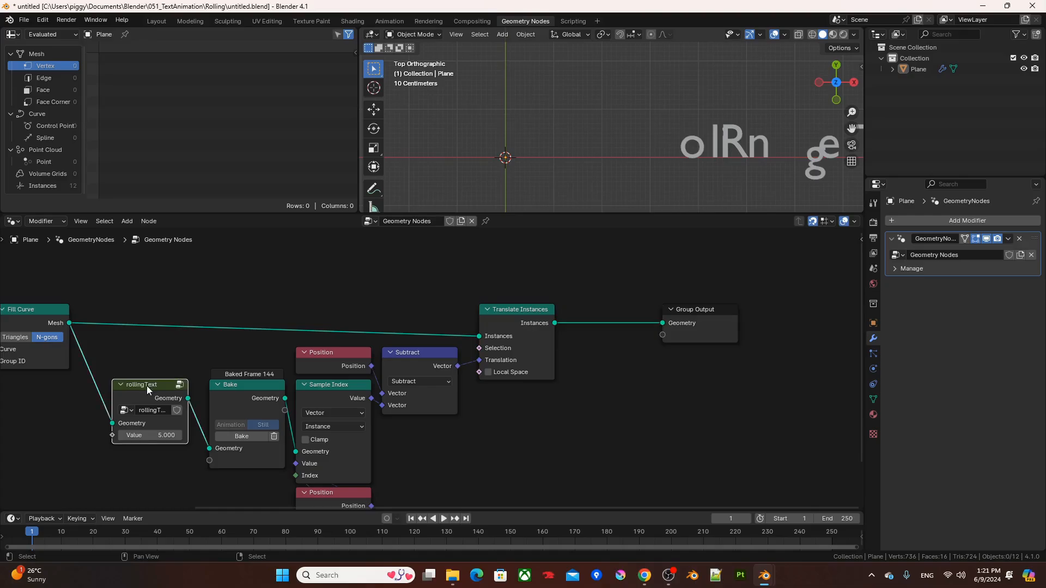
key("shift+d")
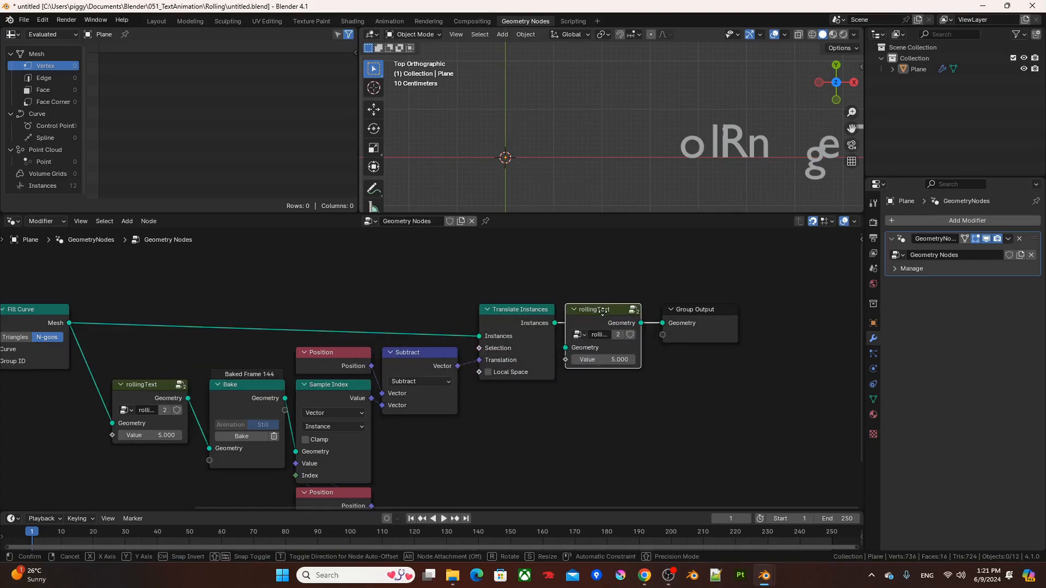
left_click(602, 312)
left_click(603, 413)
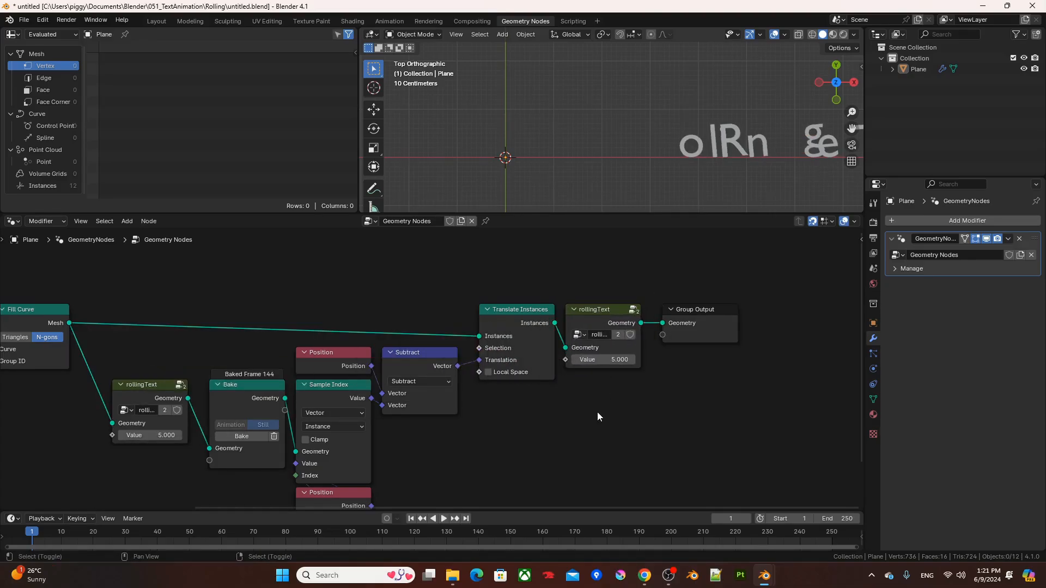
Play the animation repeatedly from frame 1 to examine how the letters roll into place around frame 144 and move beyond it.
mouse_move(633, 153)
middle_mouse_down("shift")
mouse_move(626, 177)
mouse_move(585, 176)
mouse_move(640, 167)
middle_mouse_up("shift")
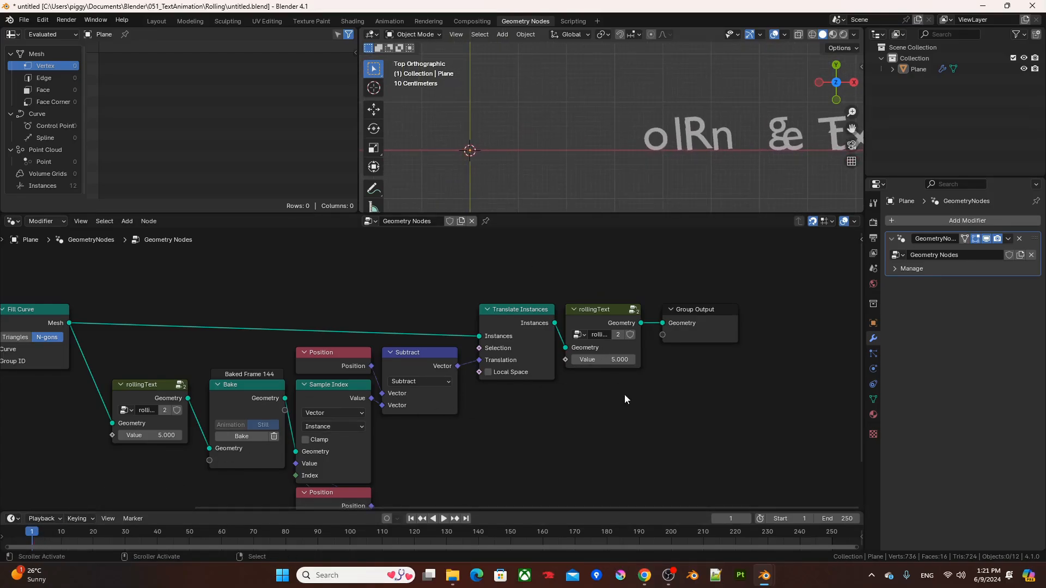
key("space")
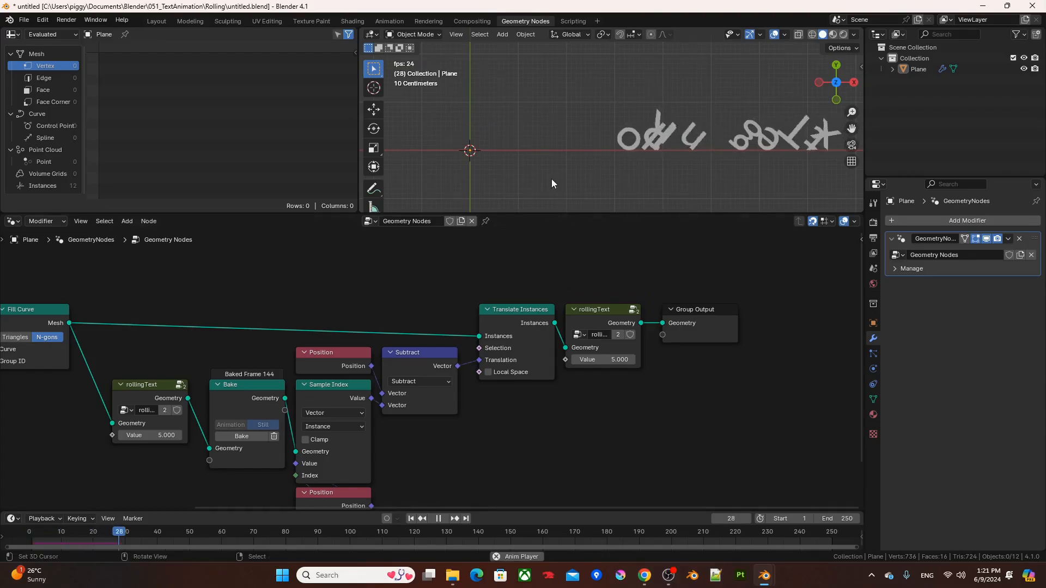
scroll(512, 163, "up", 1)
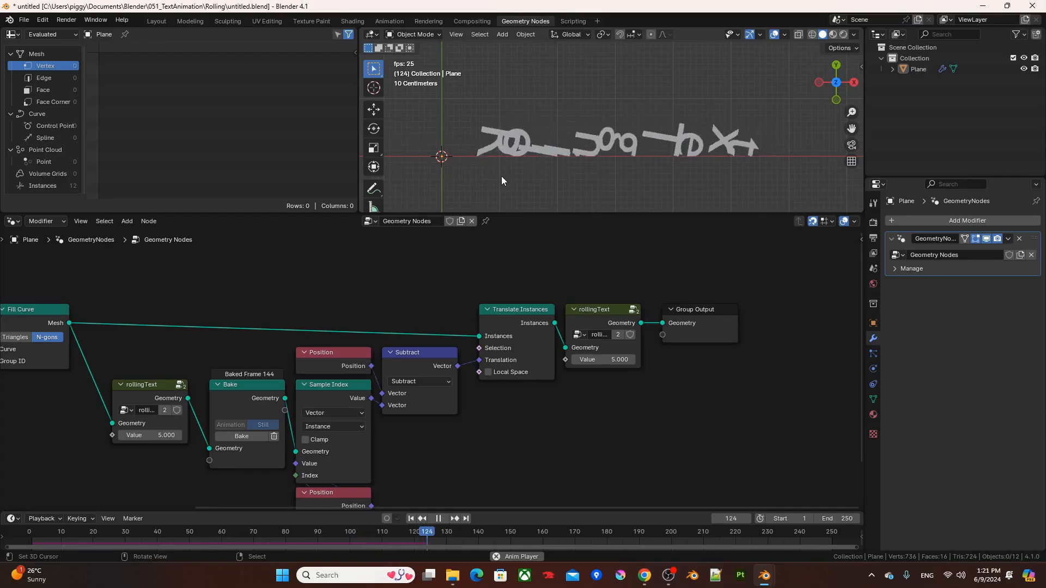
key("space")
key("Left")
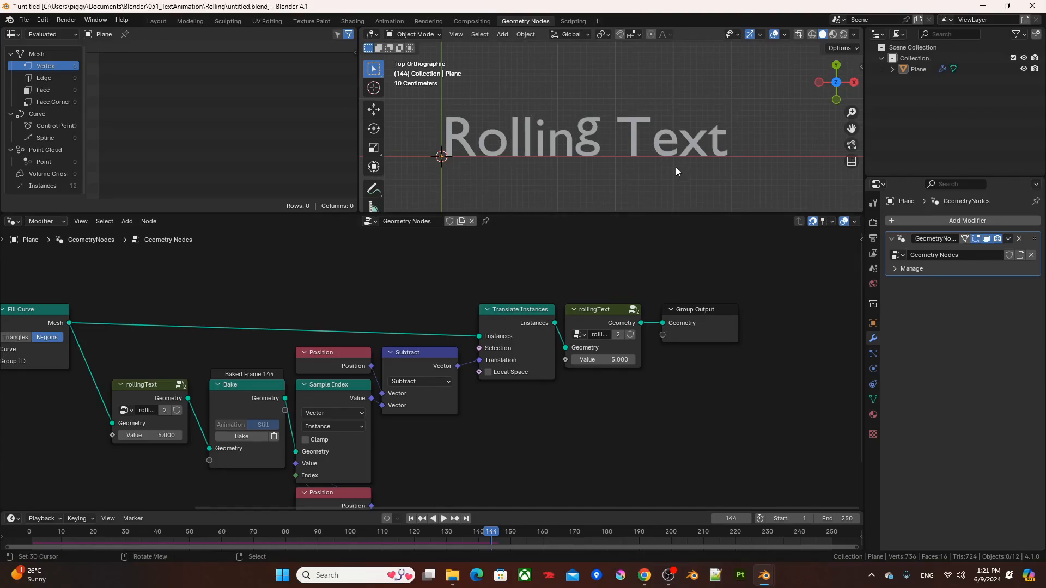
key("shift+Left")
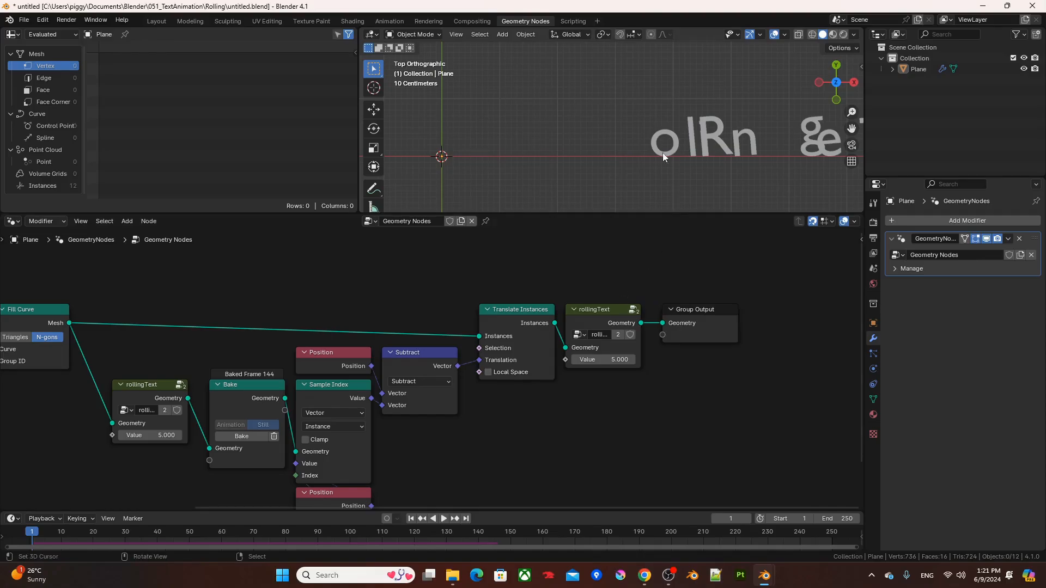
key("space")
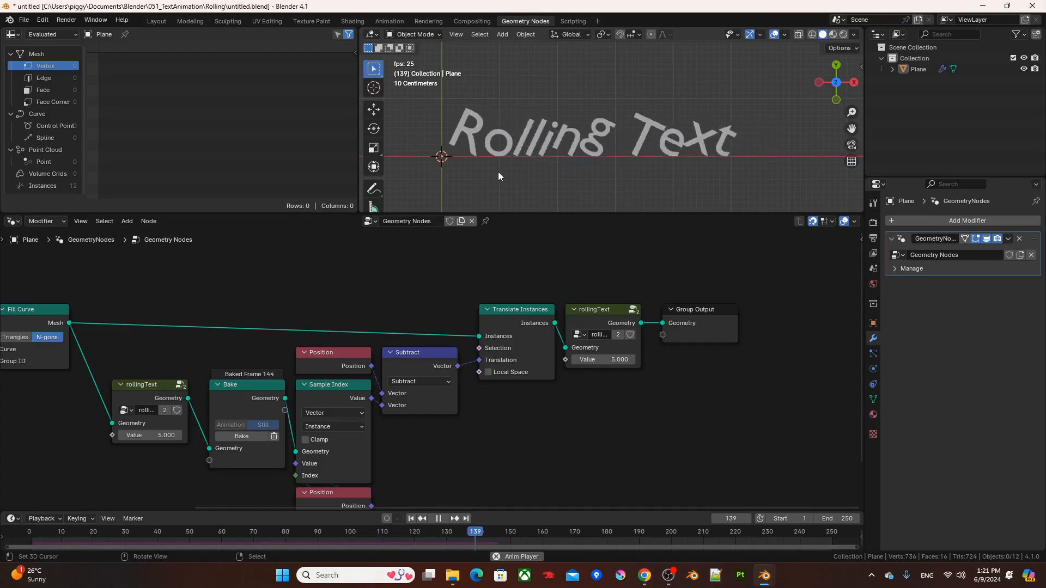
key("space")
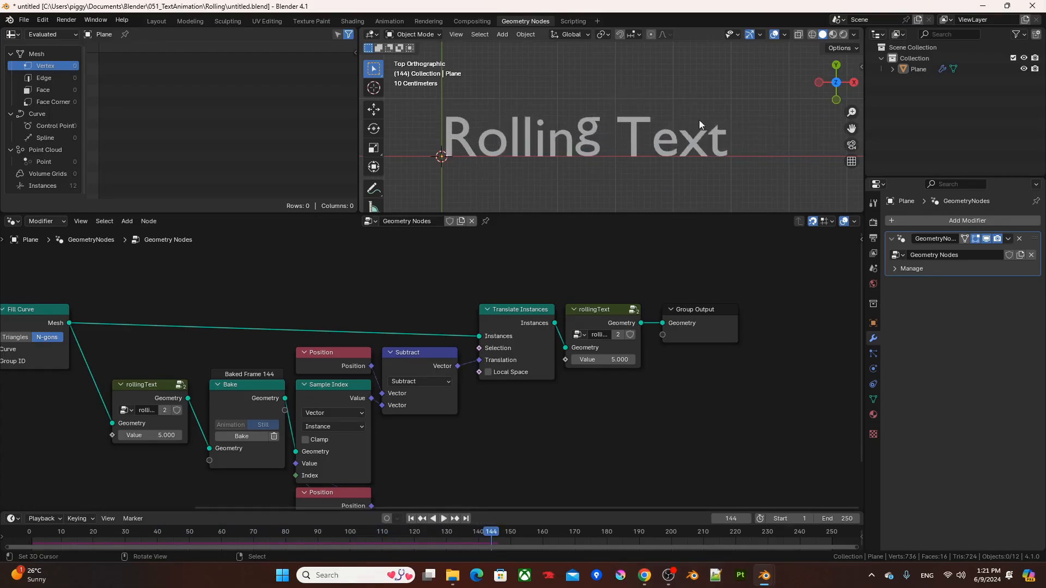
middle_click_drag(622, 165, 688, 162, "shift")
key("space")
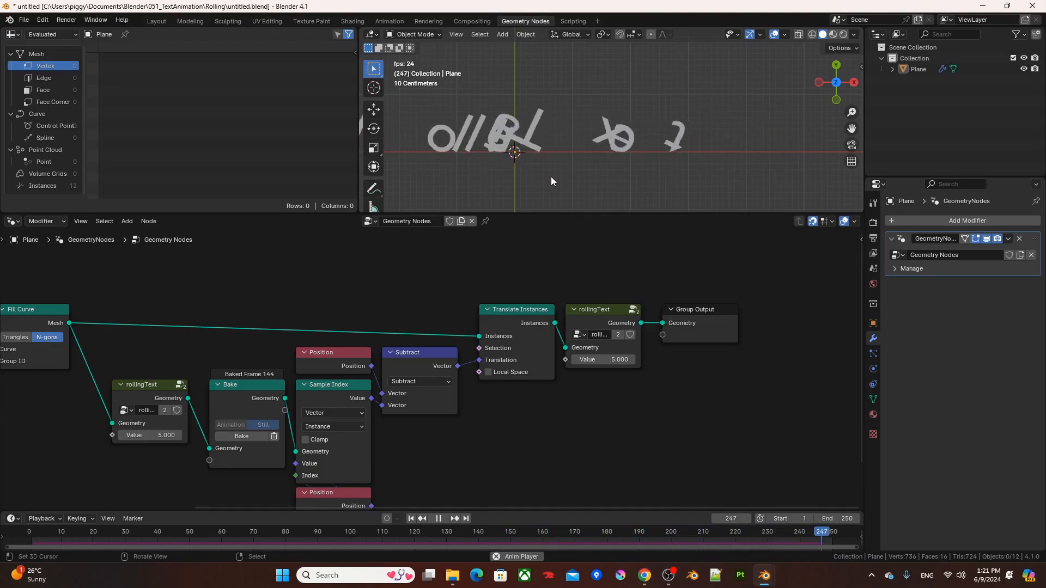
key("space")
Keyframe the Value of the rollingText node before Group Output at 10 on frame 1 and at 0 on frame 144.
key("shift+Left")
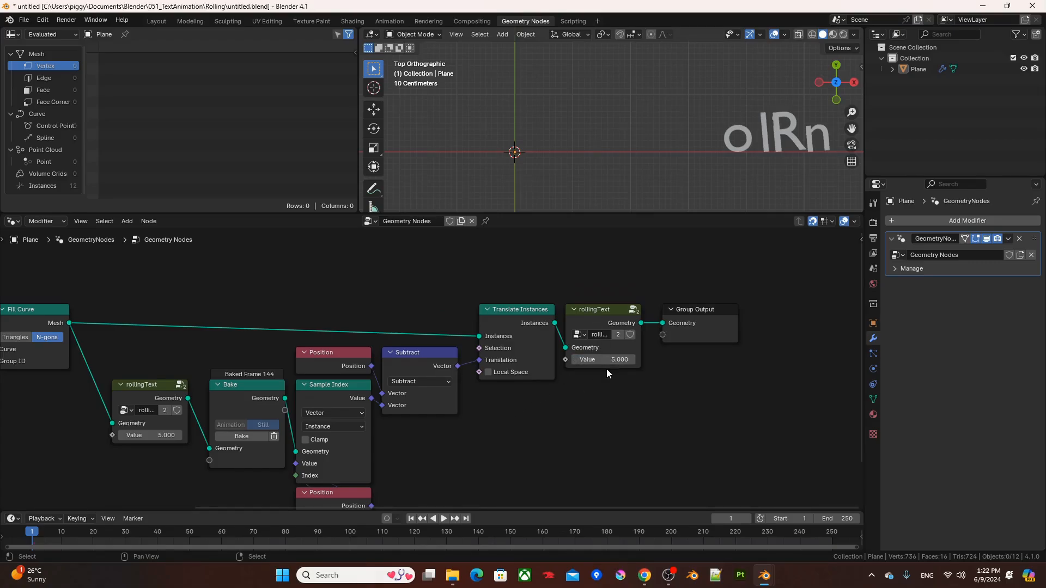
key("Return")
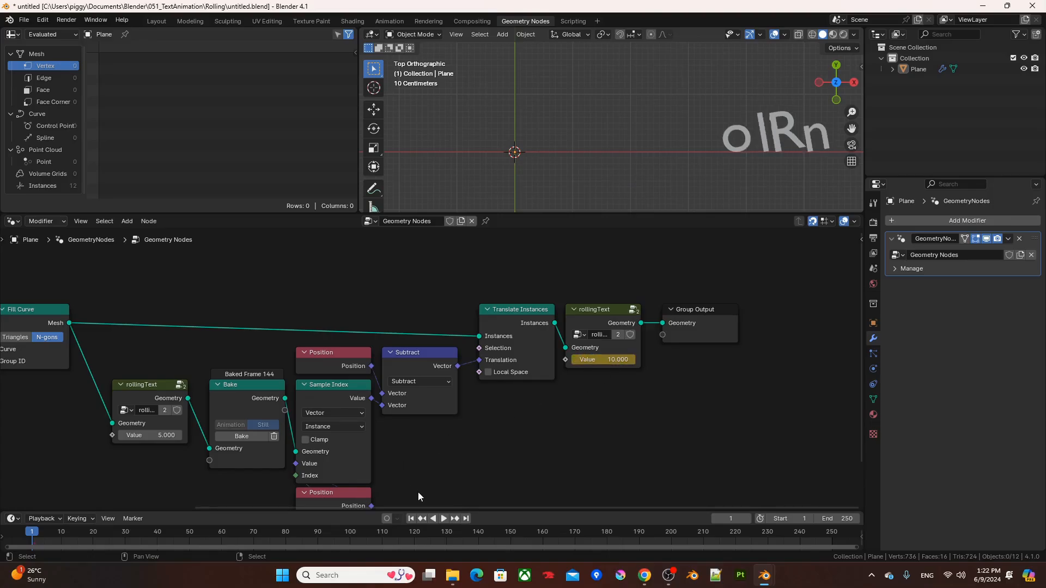
left_click(491, 535)
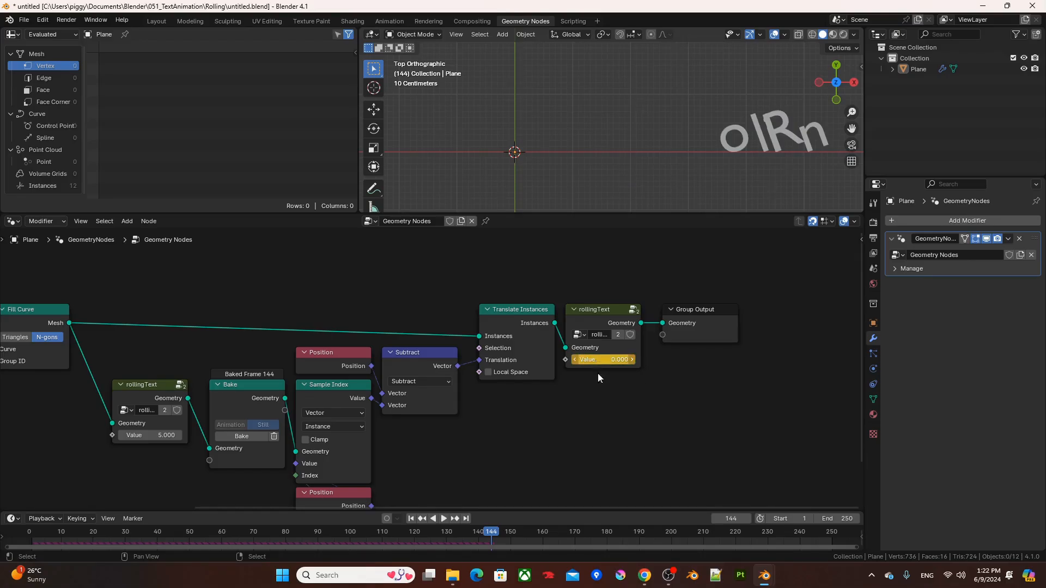
Keyframe the same rollingText node's Value at 0 on frame 165 and at 20 on frame 250.
left_click(558, 533)
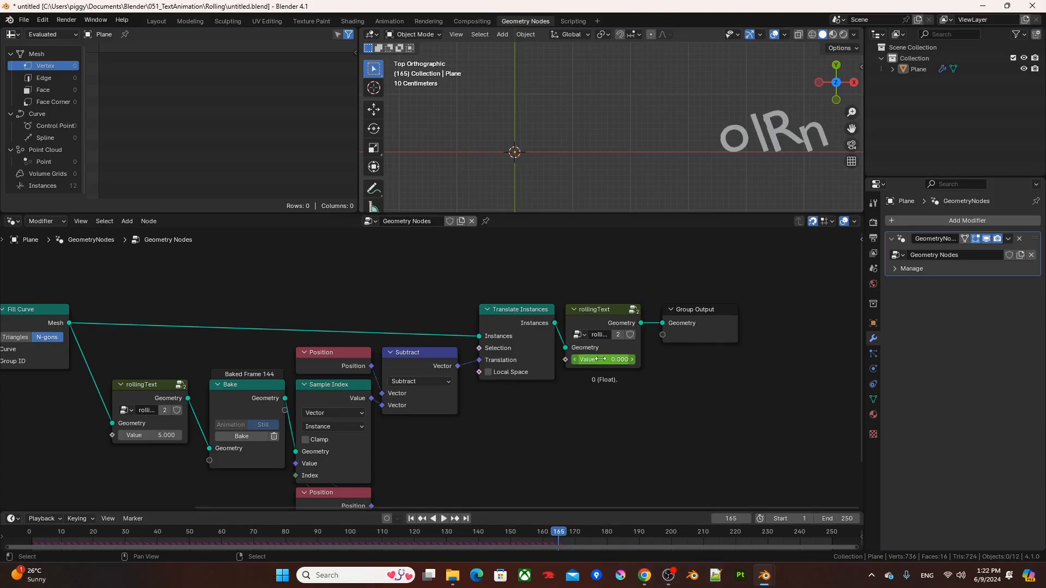
key("i")
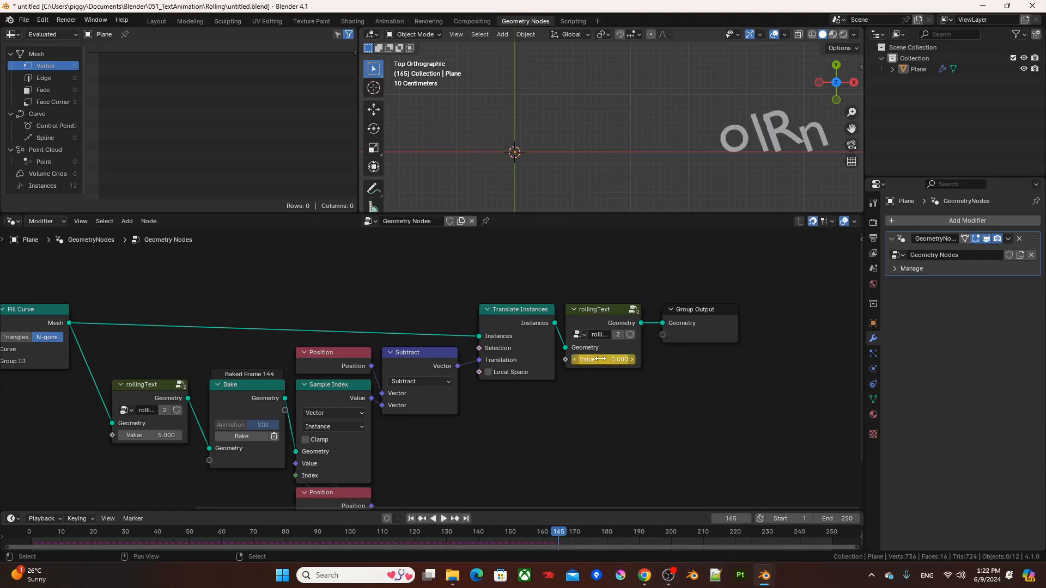
key("shift+Right")
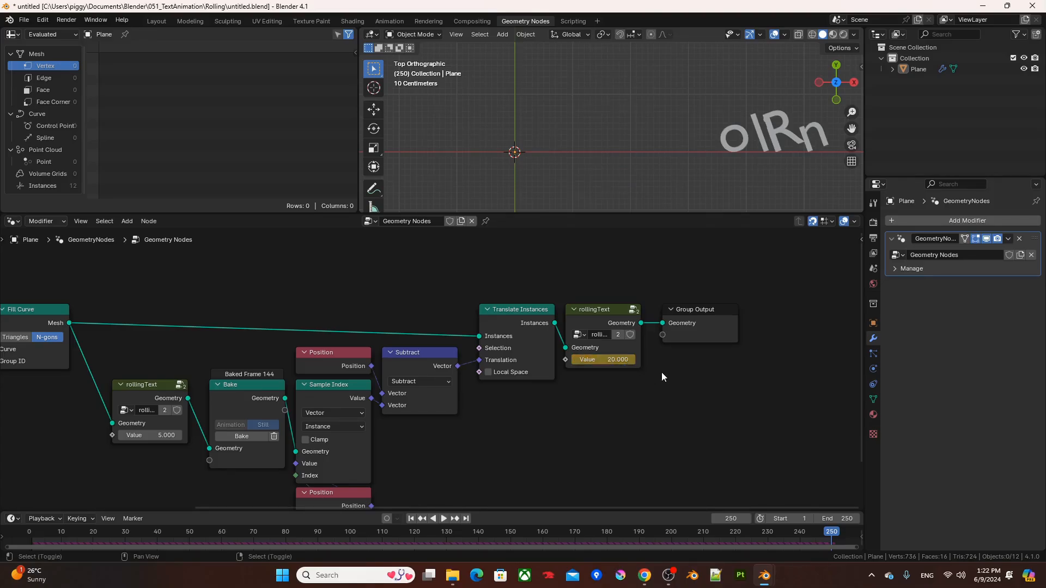
Play the animation from frame 1 to examine how the letters slow down, pause as text and roll away.
key("shift+Left")
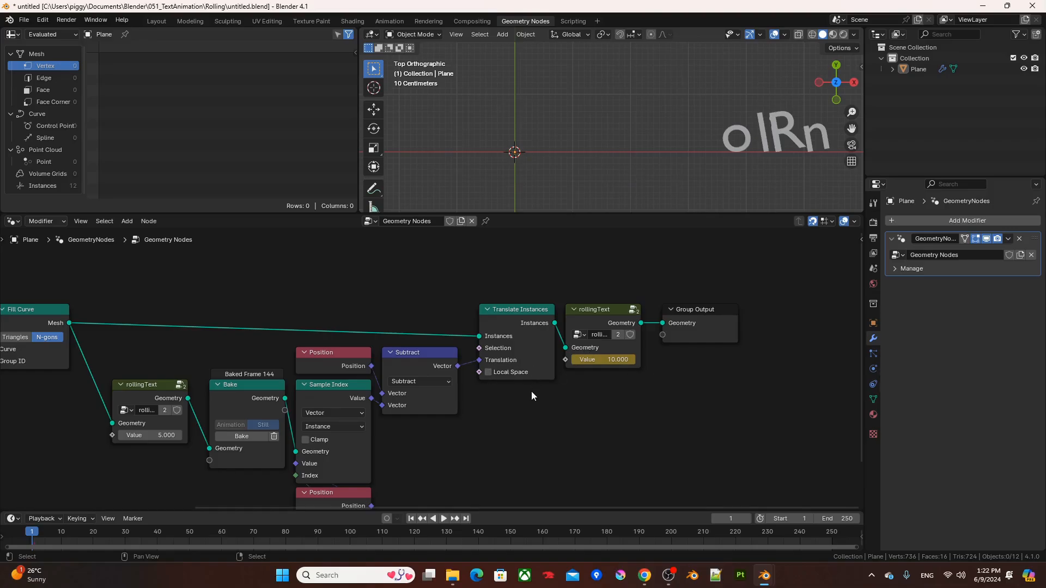
key("space")
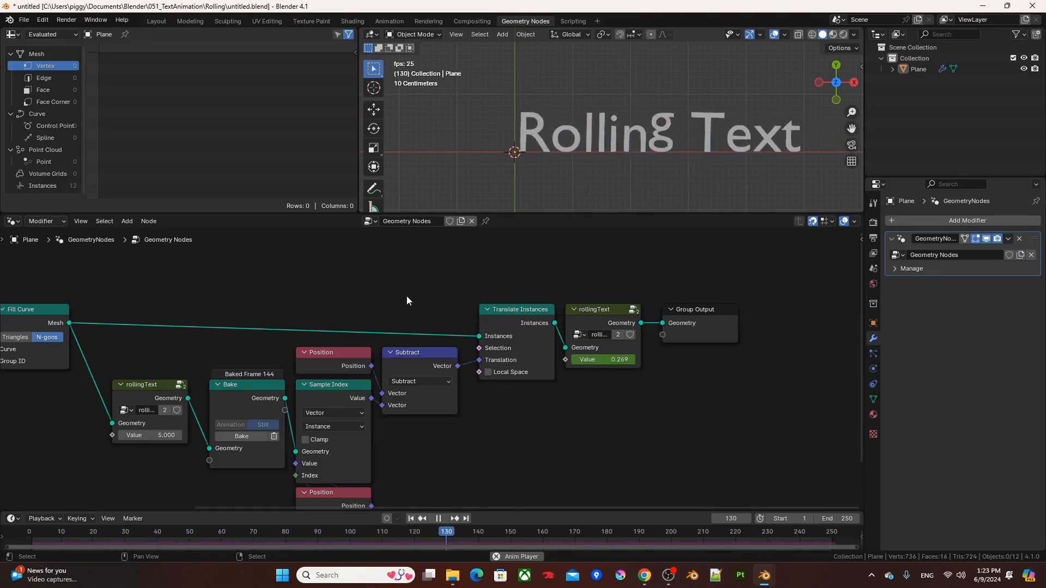
Maximize the node editor and examine the whole node tree, then the contents of the first rollingText group from its Group Input to its Group Output.
key("ctrl+space")
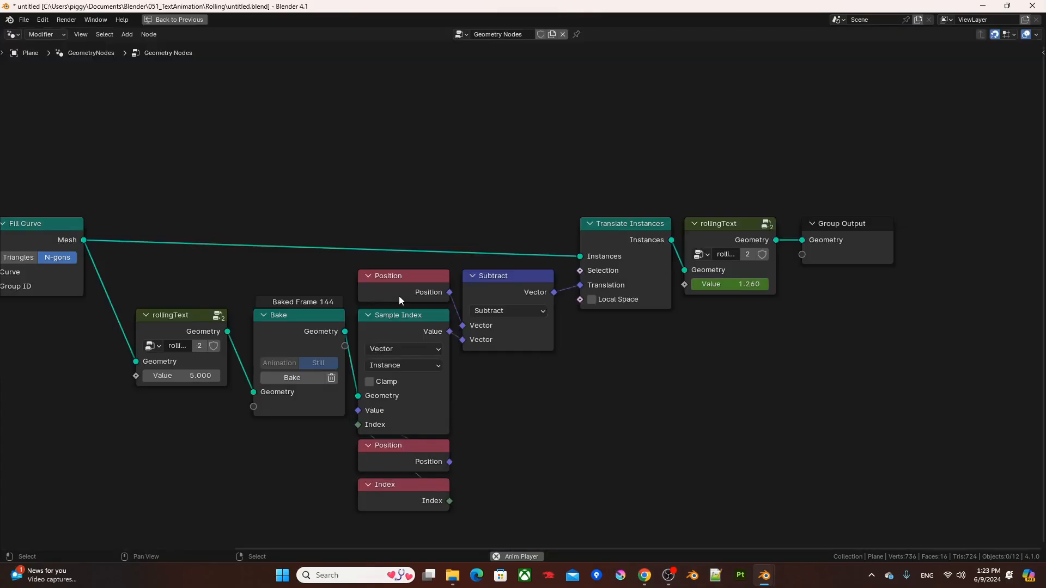
middle_click_drag(355, 279, 472, 259)
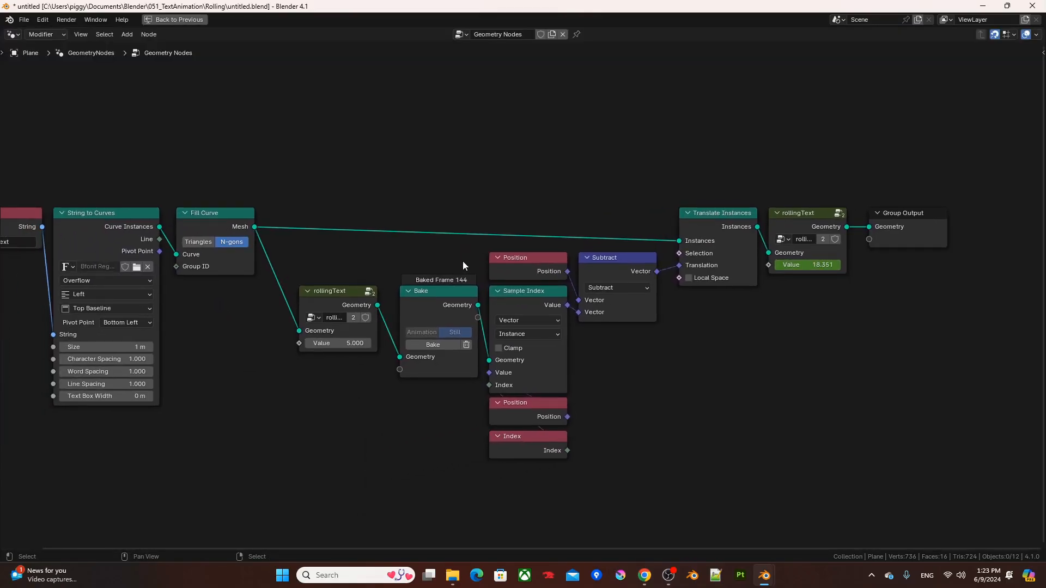
middle_click_drag(232, 201, 283, 198)
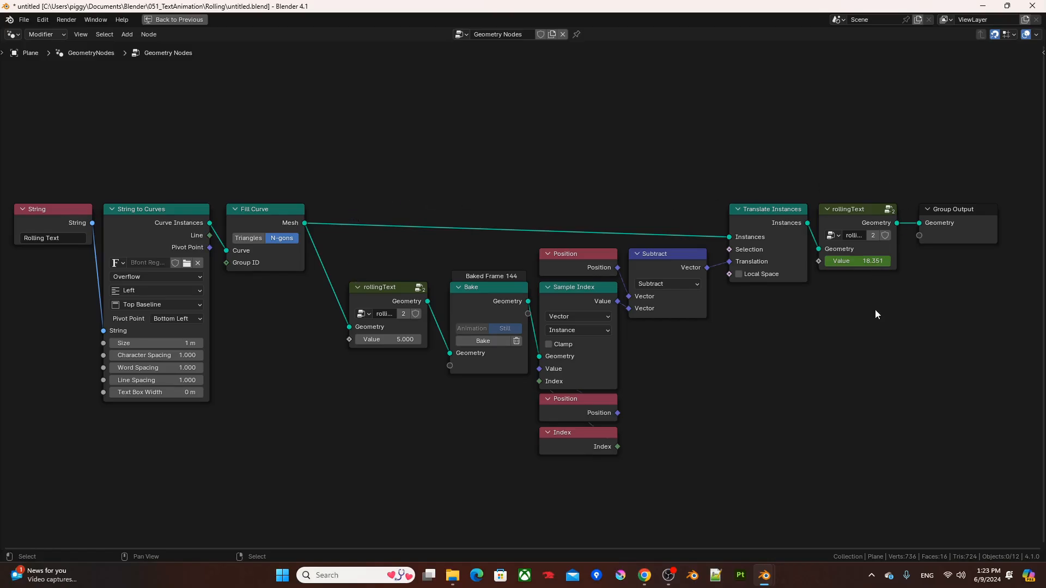
left_click(384, 301)
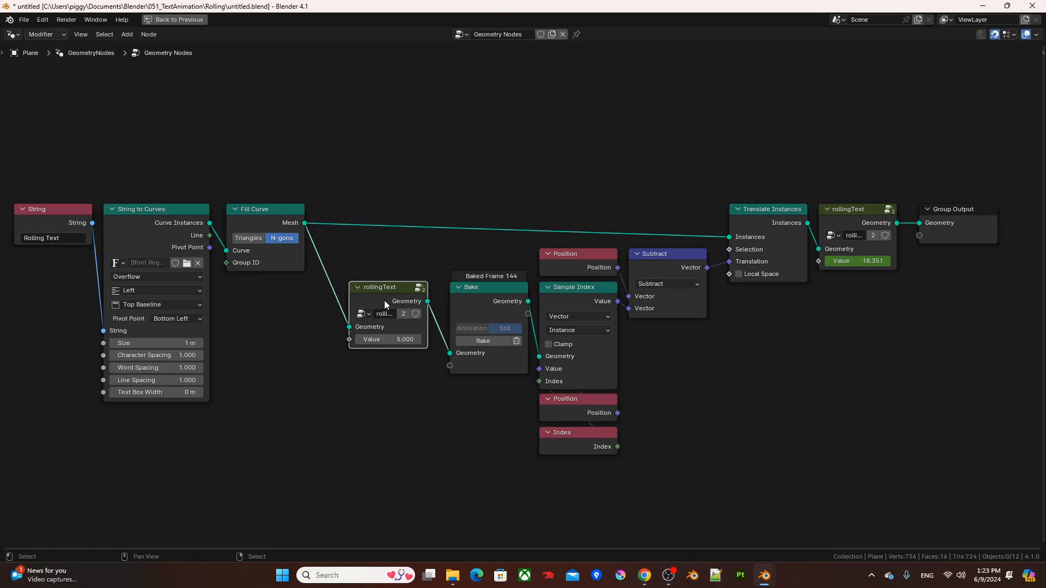
key("Tab")
scroll(357, 289, "up", 1)
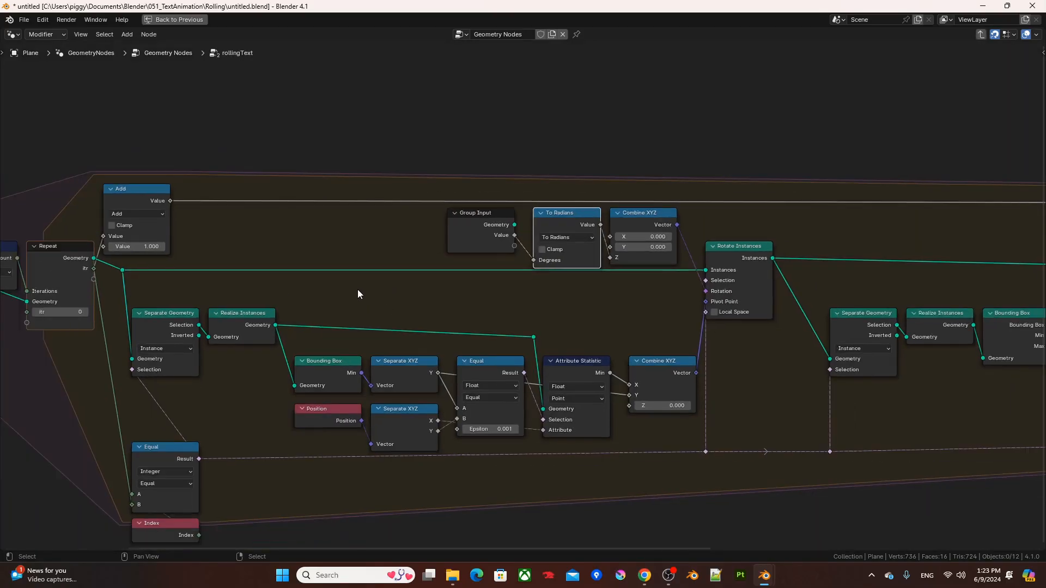
middle_click_drag(346, 285, 510, 270, "shift")
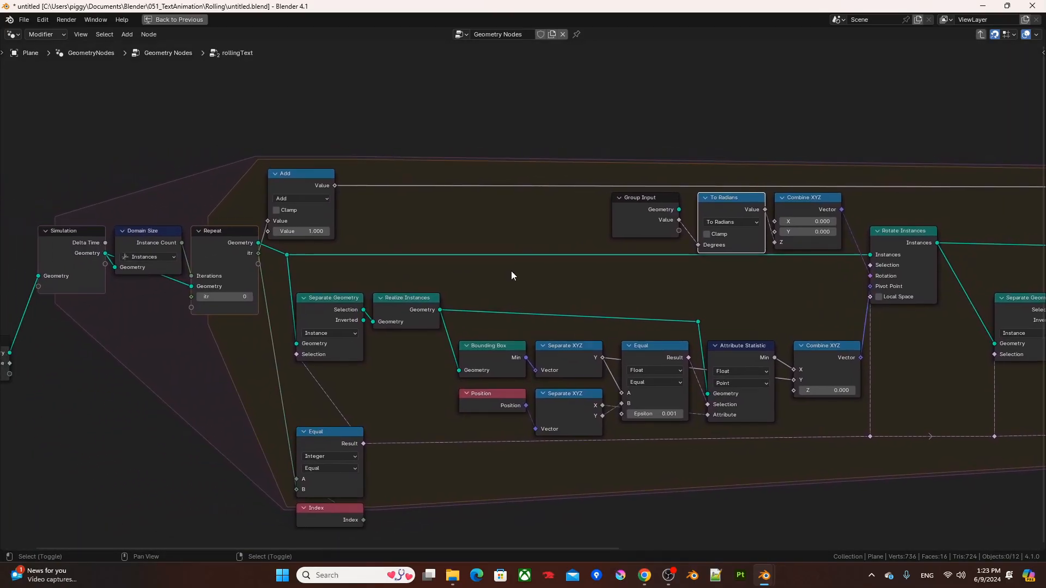
middle_click_drag(500, 305, 547, 294, "shift")
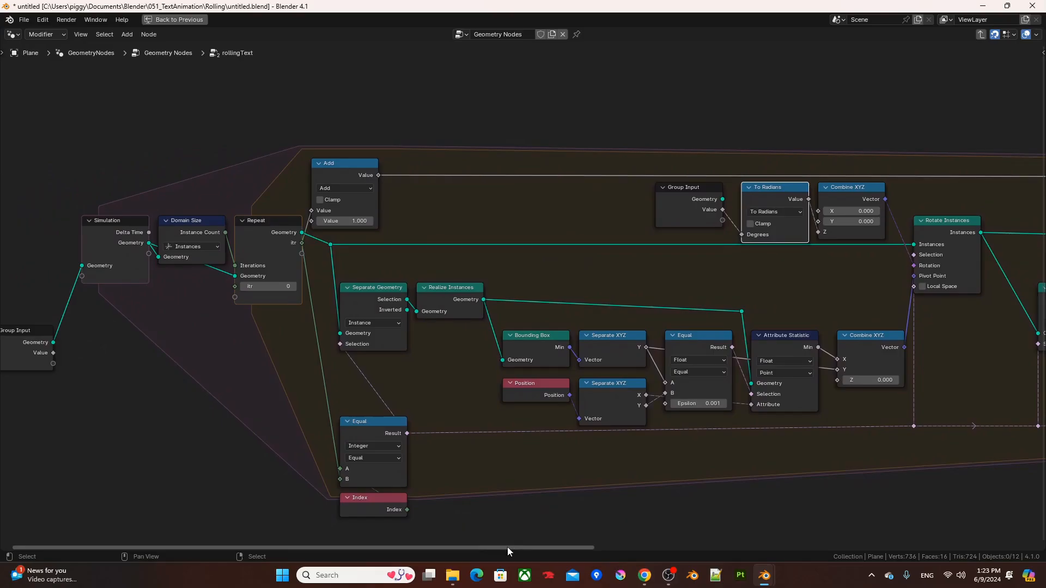
left_click_drag(508, 546, 951, 543)
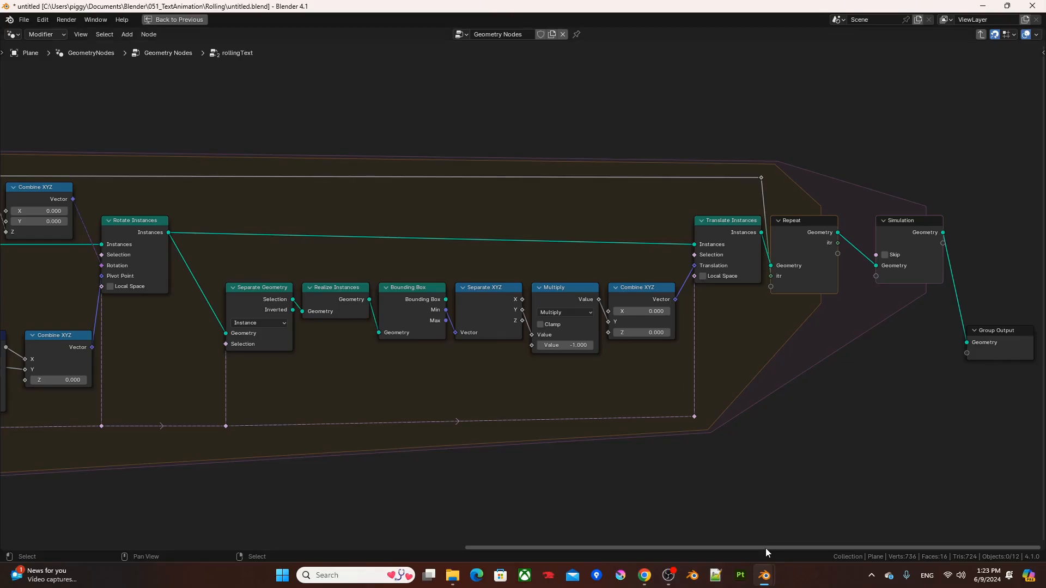
left_click_drag(765, 549, 549, 533)
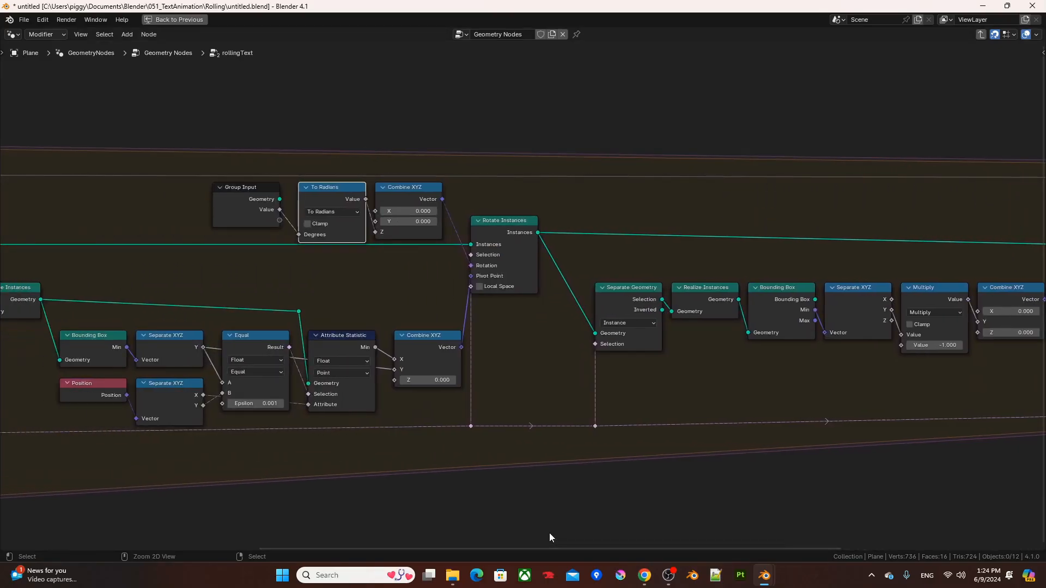
Restore the full workspace layout, fit more of the rollingText group in view and play the animation in the viewport.
key("ctrl+space")
scroll(447, 377, "down", 2)
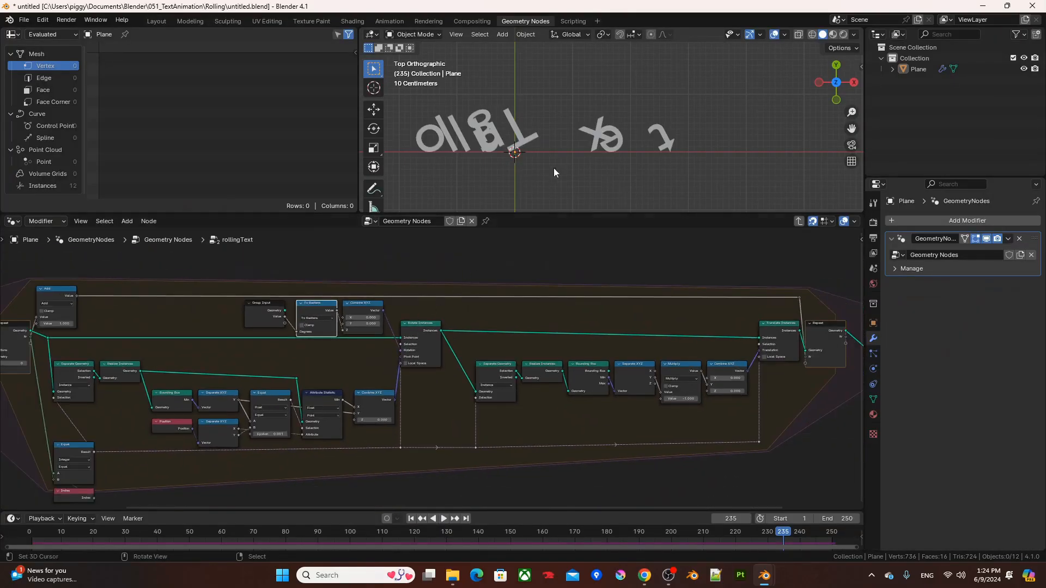
key("space")
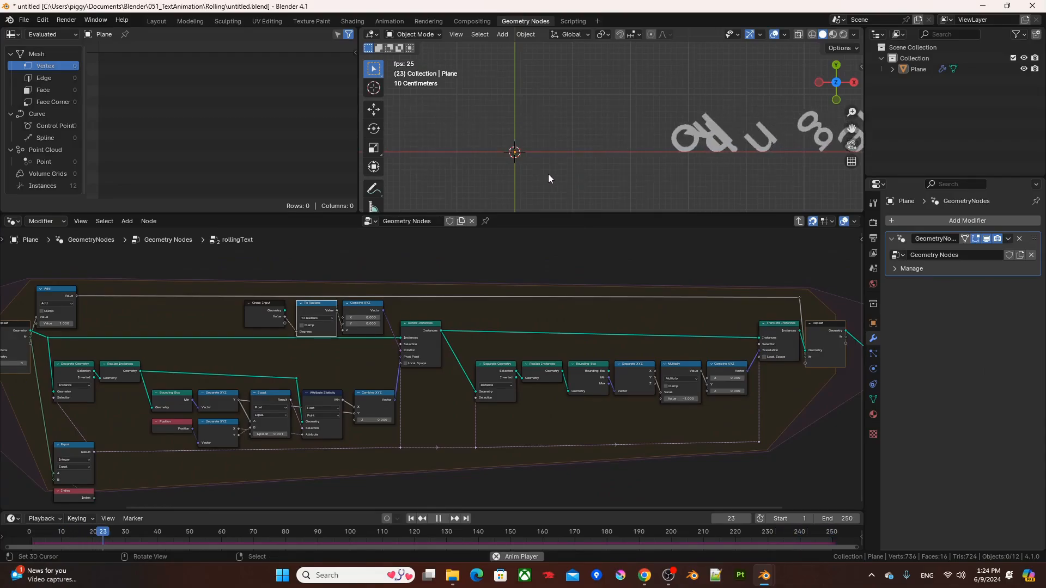